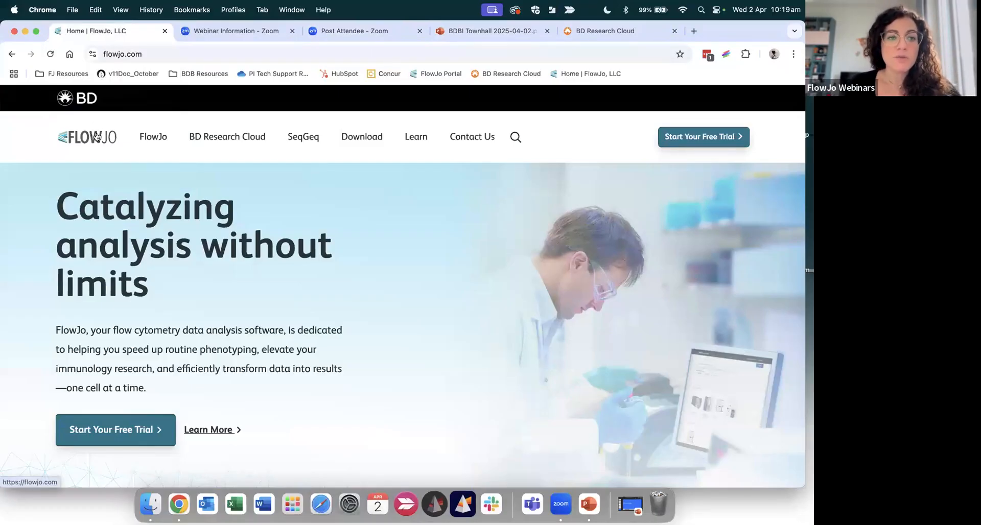
Step: Open the BD Research Cloud free sign-up page and read what a free account offers
{"action": "mouse_move", "coordinate": [193, 136]}
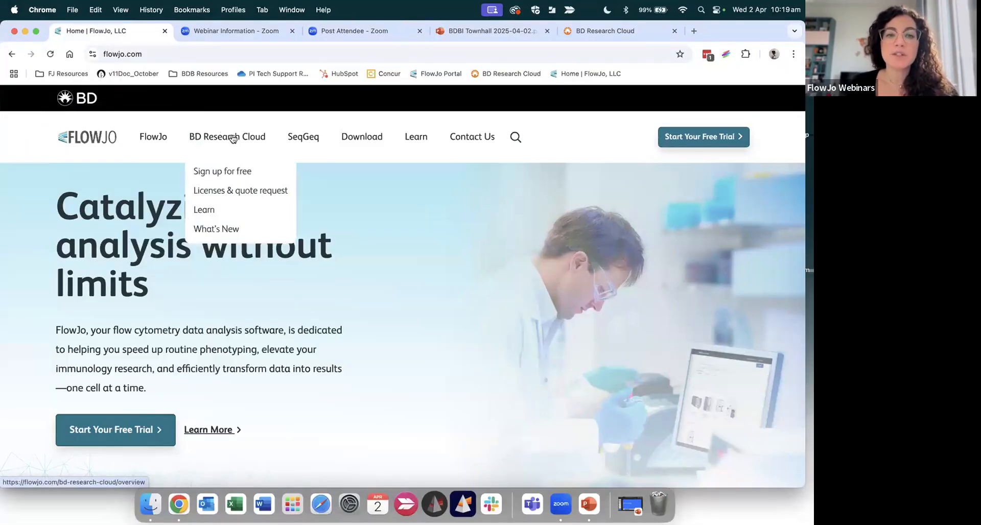
{"action": "left_click", "coordinate": [222, 174]}
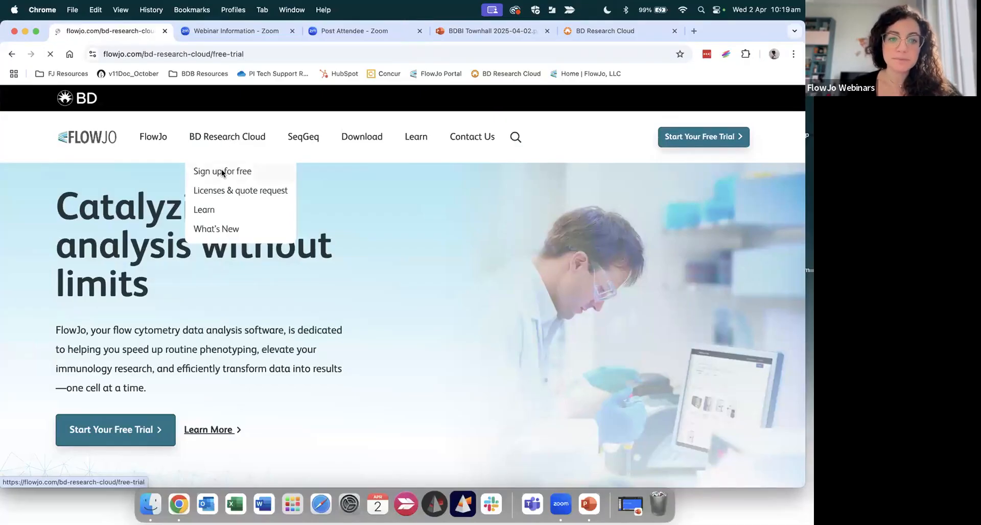
{"action": "scroll", "coordinate": [222, 172], "scroll_direction": "down", "scroll_amount": 5}
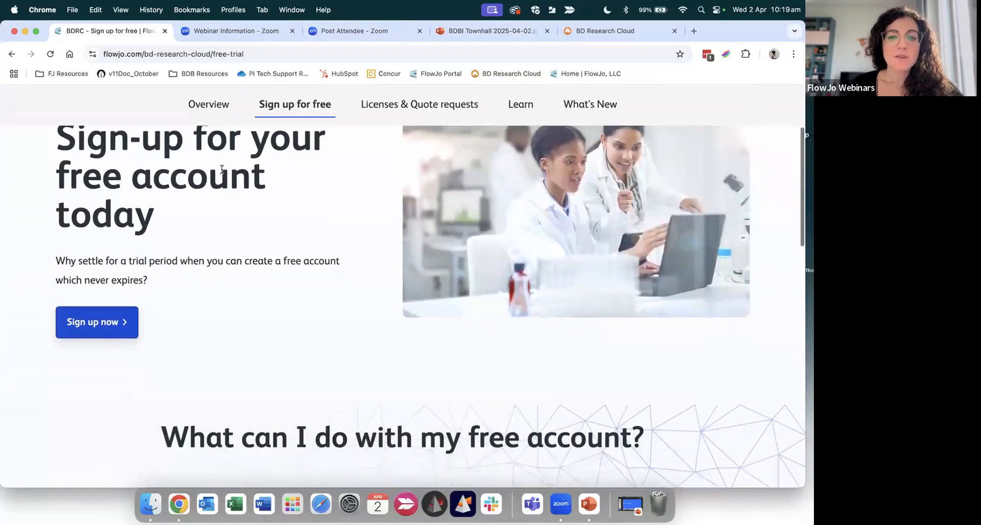
{"action": "scroll", "coordinate": [221, 172], "scroll_direction": "down", "scroll_amount": 8}
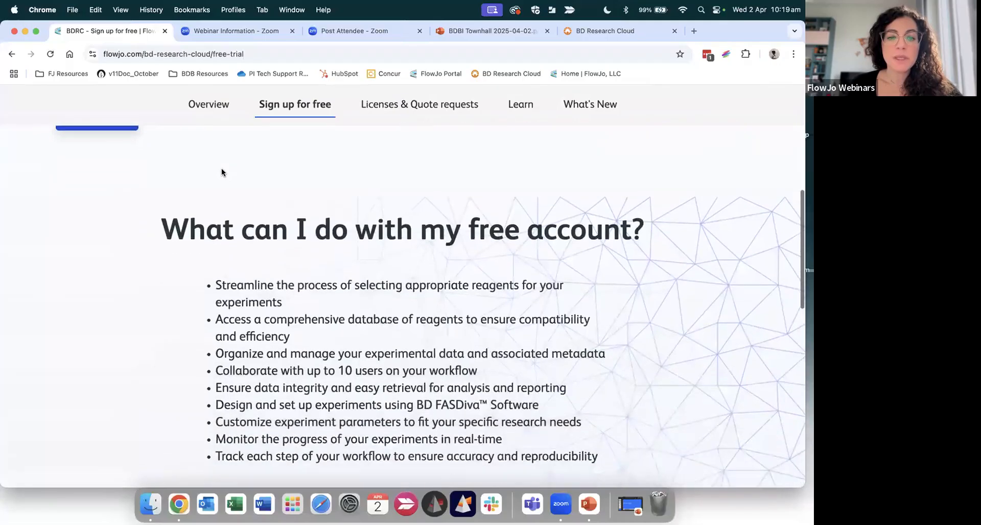
{"action": "scroll", "coordinate": [222, 169], "scroll_direction": "down", "scroll_amount": 2}
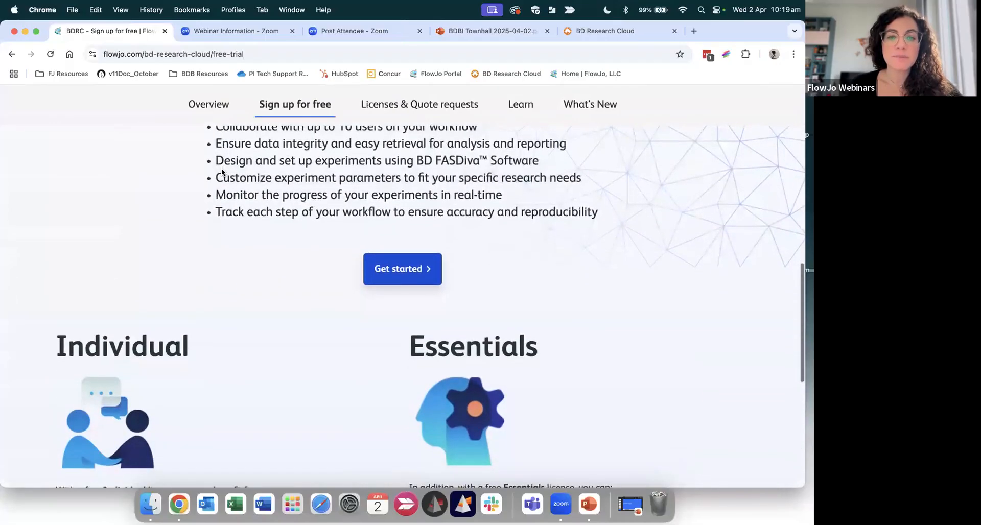
Step: Review the free account features and the Individual and Essentials licenses, and proceed to get started
{"action": "scroll", "coordinate": [222, 171], "scroll_direction": "up", "scroll_amount": 3}
{"action": "scroll", "coordinate": [222, 172], "scroll_direction": "up", "scroll_amount": 3}
{"action": "scroll", "coordinate": [221, 172], "scroll_direction": "down", "scroll_amount": 7}
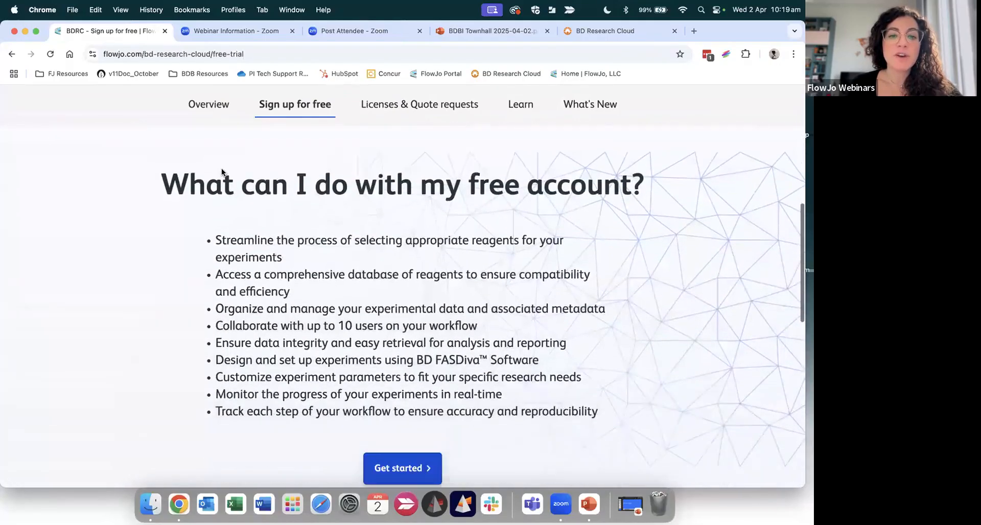
{"action": "scroll", "coordinate": [222, 171], "scroll_direction": "down", "scroll_amount": 2}
{"action": "scroll", "coordinate": [350, 223], "scroll_direction": "up", "scroll_amount": 3}
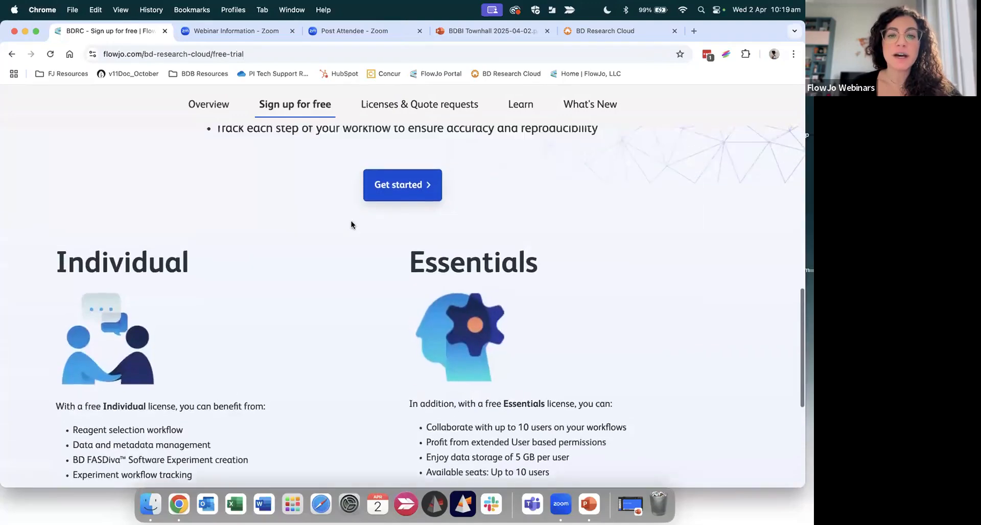
{"action": "left_click", "coordinate": [401, 205]}
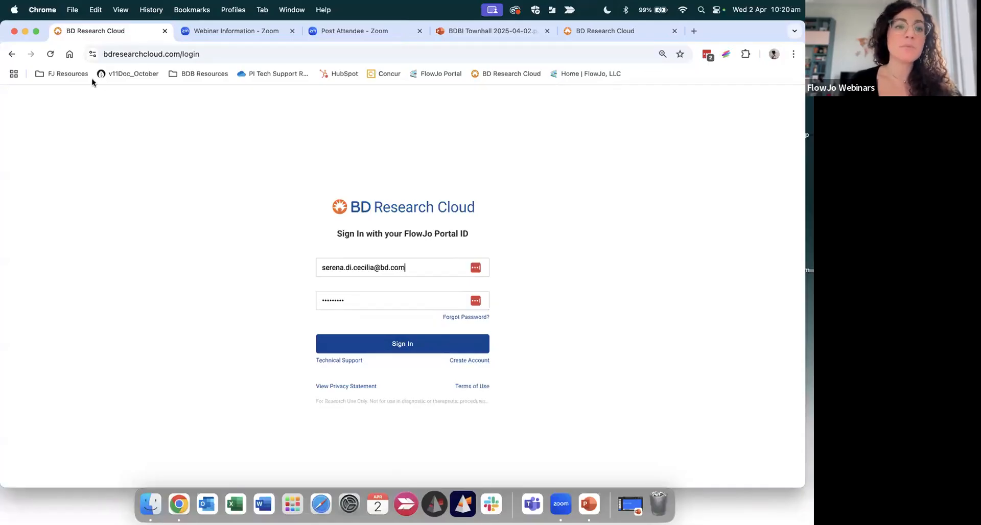
Step: Return to the FlowJo home page and open its Webinars page
{"action": "left_click", "coordinate": [577, 75]}
{"action": "mouse_move", "coordinate": [370, 125]}
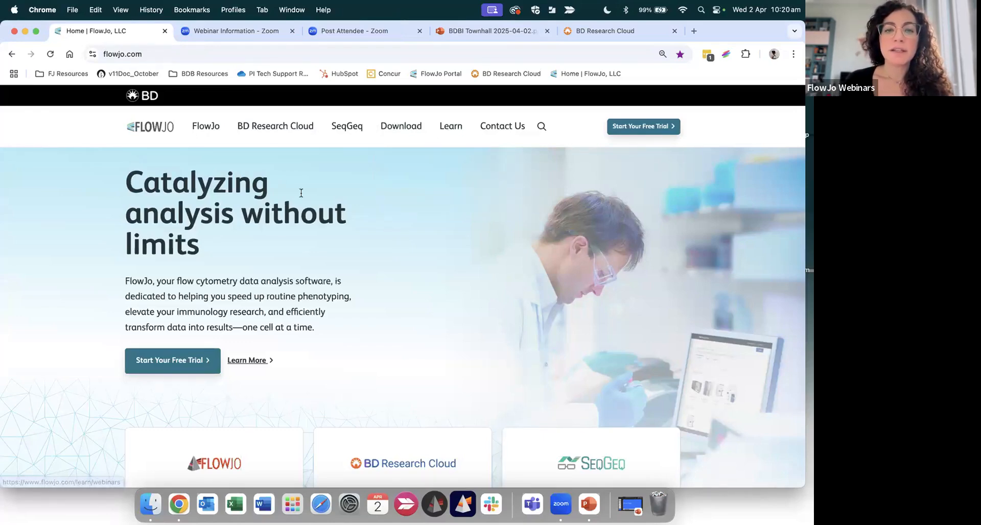
{"action": "mouse_move", "coordinate": [445, 136]}
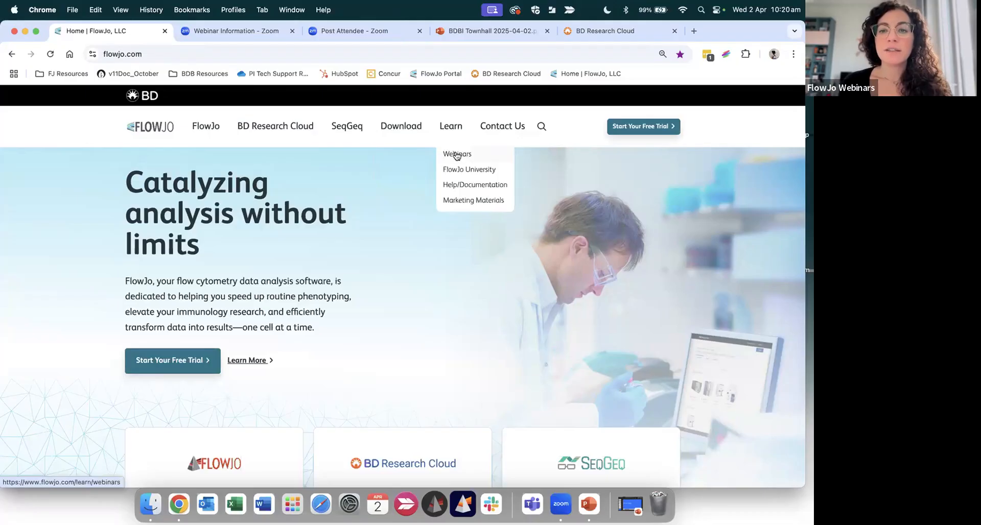
{"action": "left_click", "coordinate": [455, 154]}
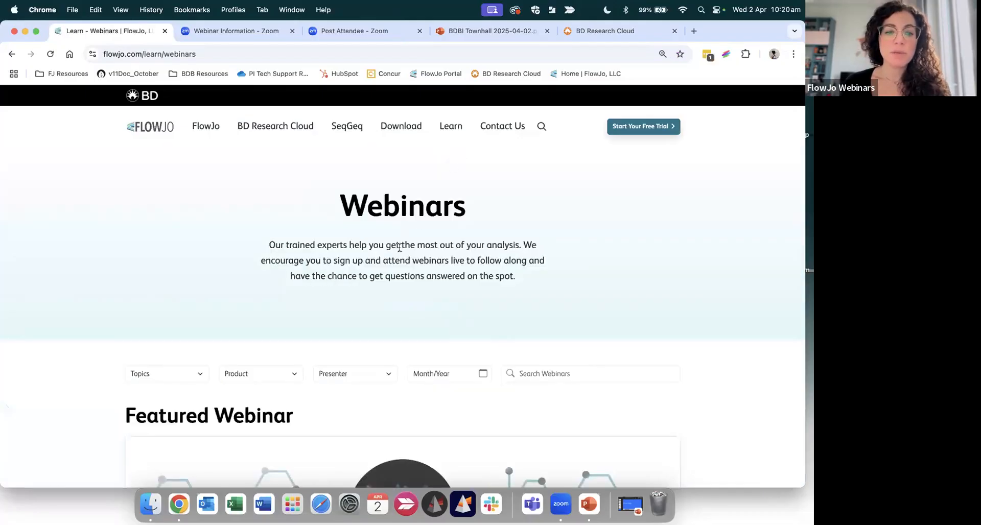
Step: Filter the webinars by the topic Introduction to BD® Research Cloud and look through the previously recorded sessions
{"action": "scroll", "coordinate": [418, 222], "scroll_direction": "down", "scroll_amount": 5}
{"action": "left_click", "coordinate": [200, 215]}
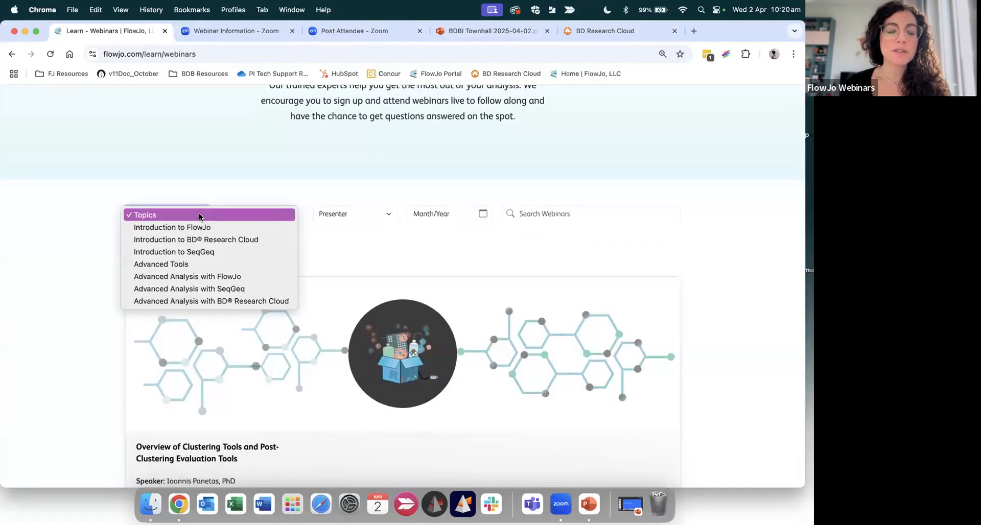
{"action": "left_click", "coordinate": [198, 239]}
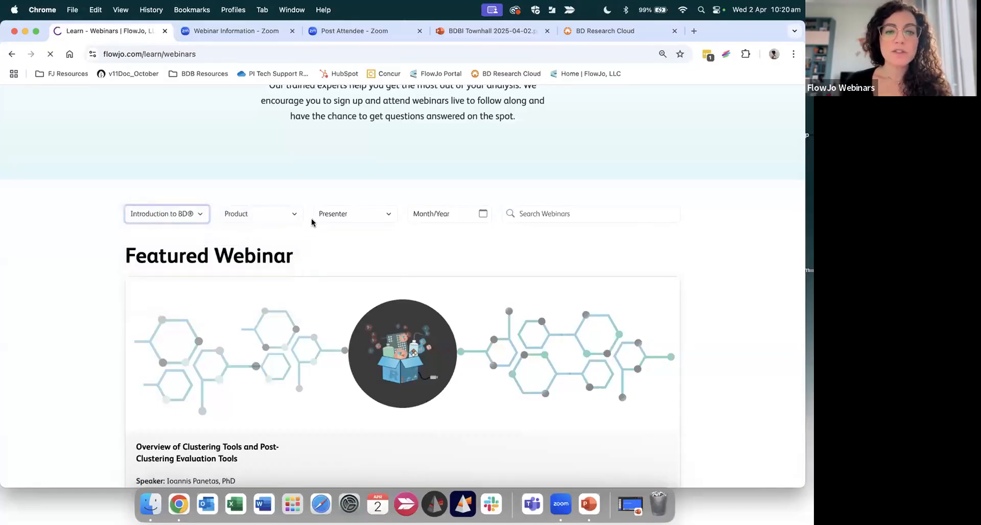
{"action": "scroll", "coordinate": [309, 227], "scroll_direction": "down", "scroll_amount": 12}
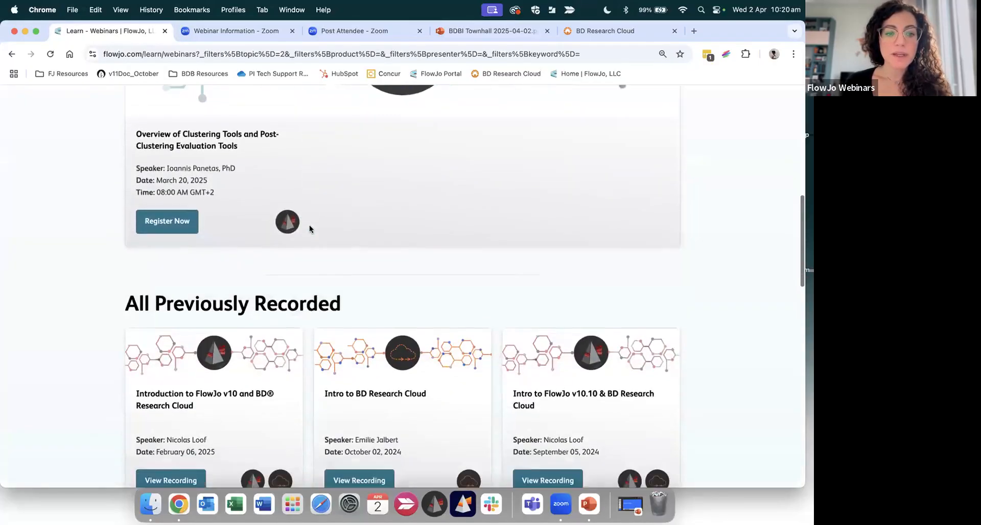
{"action": "scroll", "coordinate": [309, 229], "scroll_direction": "down", "scroll_amount": 3}
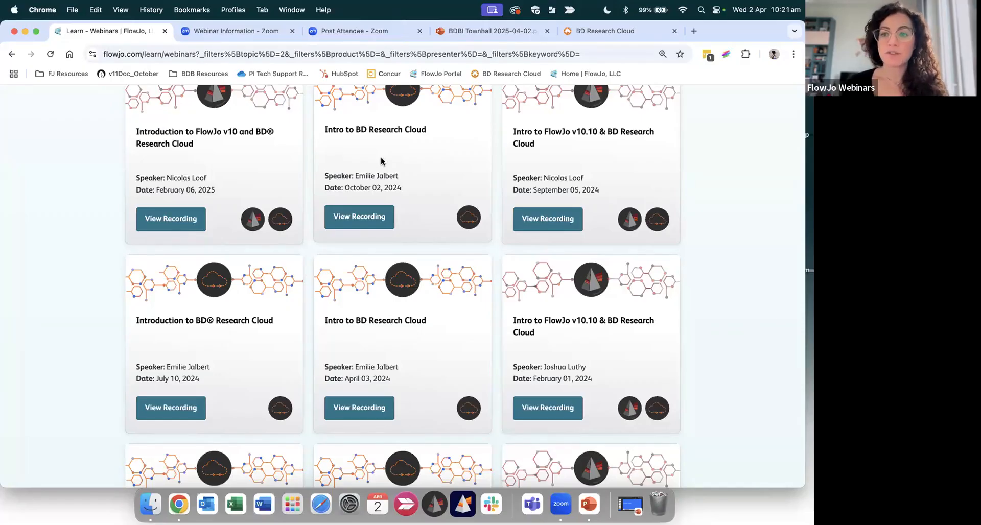
{"action": "scroll", "coordinate": [380, 161], "scroll_direction": "up", "scroll_amount": 5}
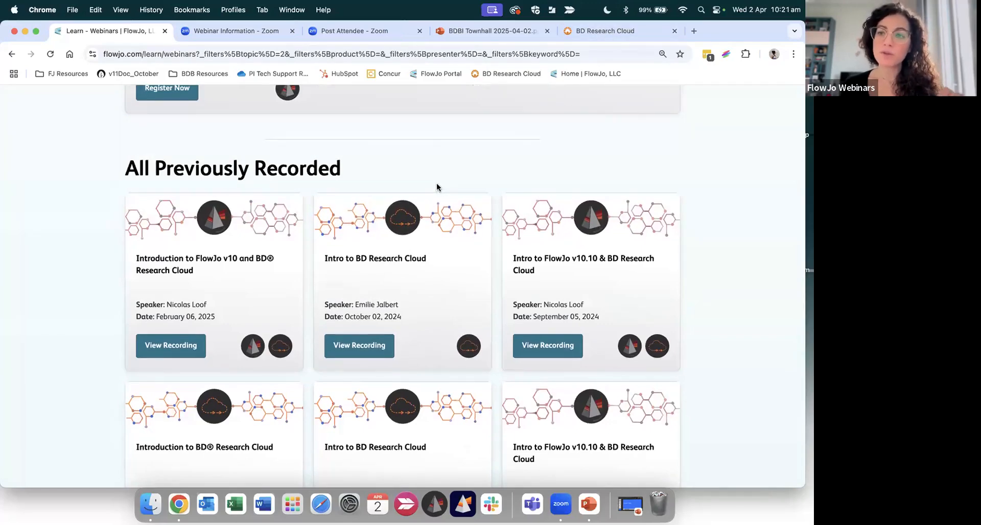
{"action": "scroll", "coordinate": [437, 188], "scroll_direction": "down", "scroll_amount": 3}
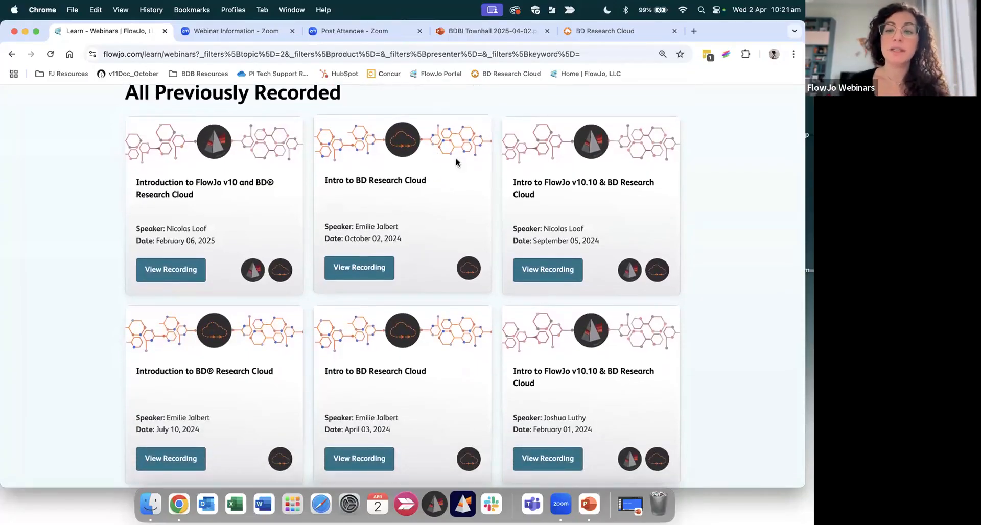
Step: Switch to the signed-in BD Research Cloud site and look over the modules on its home page
{"action": "left_click", "coordinate": [599, 35]}
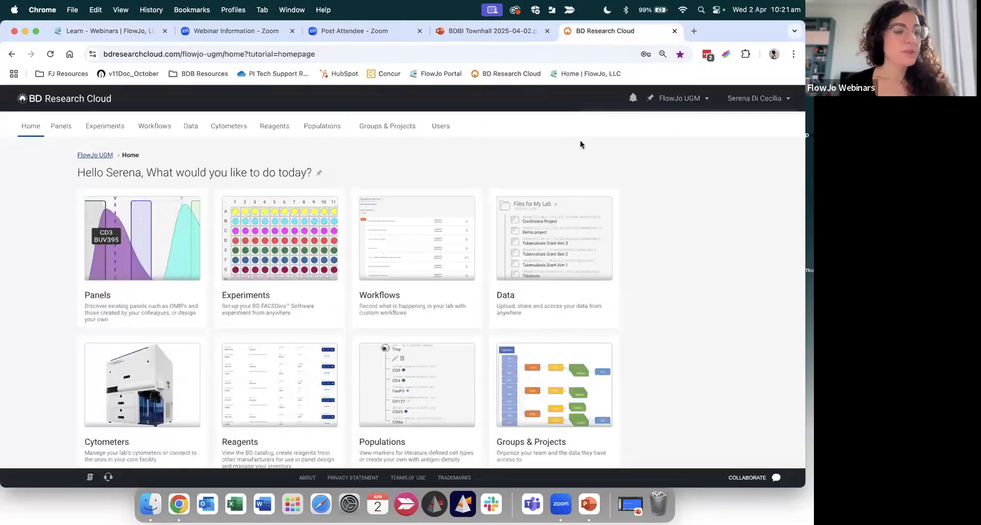
{"action": "scroll", "coordinate": [598, 173], "scroll_direction": "down", "scroll_amount": 1}
{"action": "scroll", "coordinate": [596, 172], "scroll_direction": "down", "scroll_amount": 3}
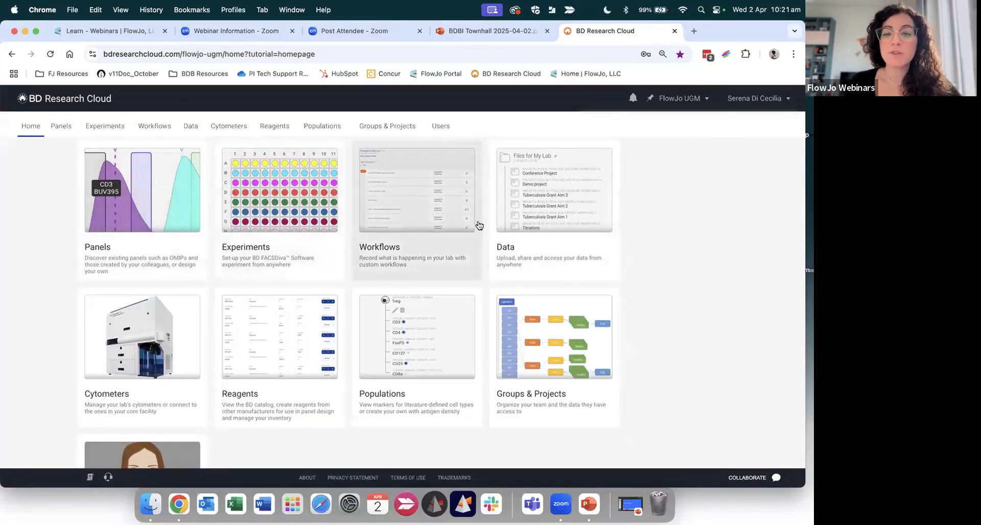
{"action": "scroll", "coordinate": [449, 247], "scroll_direction": "down", "scroll_amount": 5}
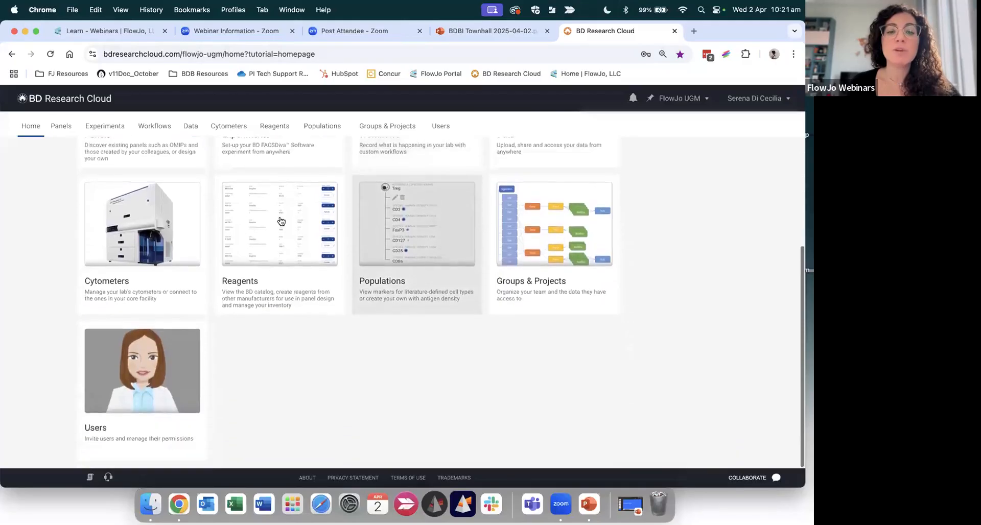
{"action": "scroll", "coordinate": [381, 228], "scroll_direction": "up", "scroll_amount": 2}
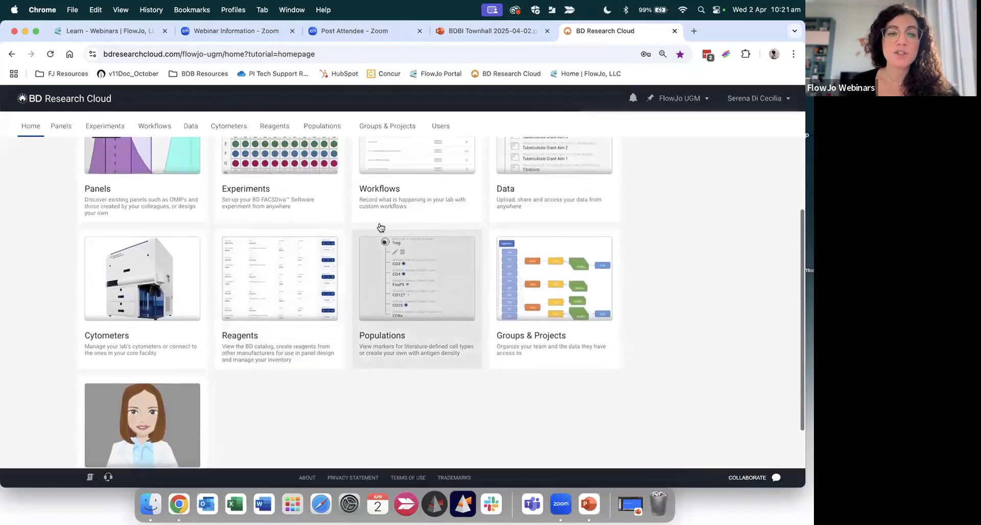
{"action": "scroll", "coordinate": [381, 227], "scroll_direction": "up", "scroll_amount": 2}
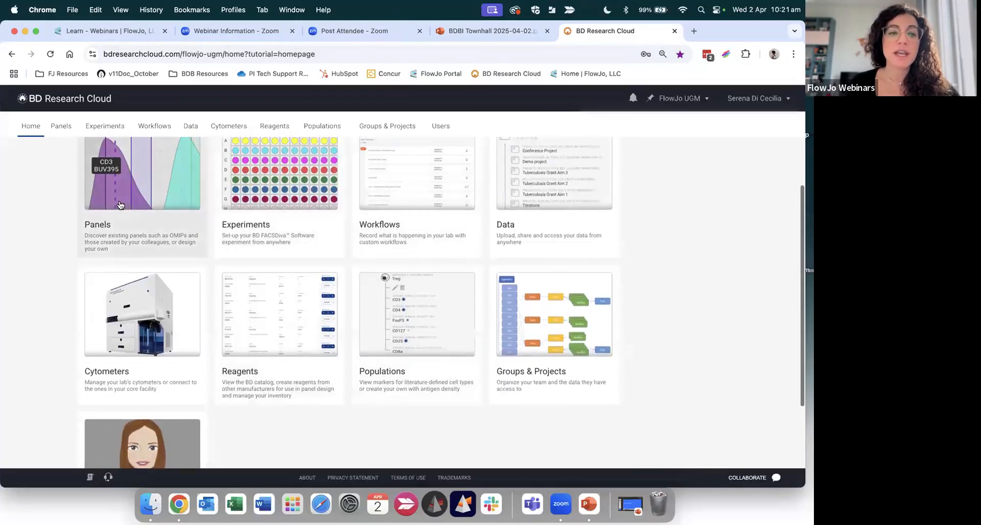
Step: Open the BD Catalog within Reagents and browse its reagent entries
{"action": "left_click", "coordinate": [272, 127]}
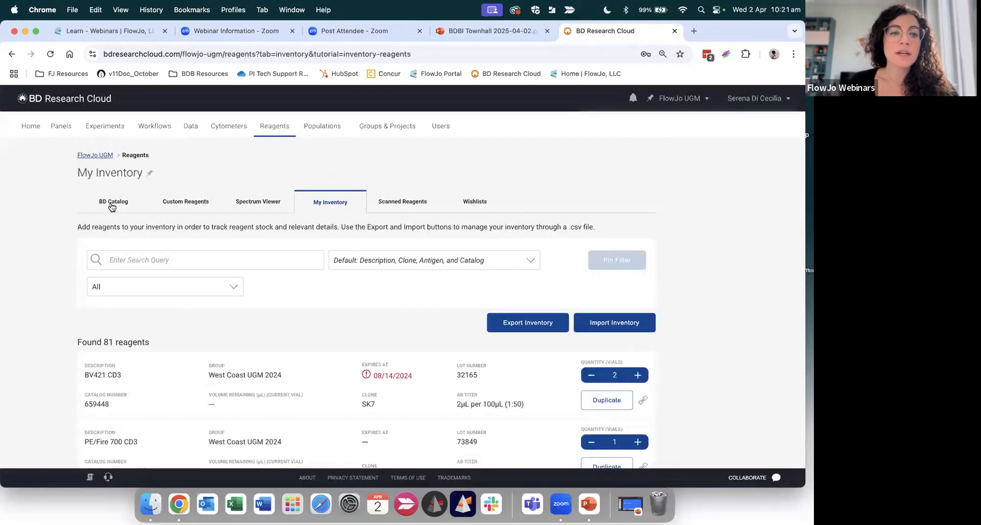
{"action": "left_click", "coordinate": [113, 204]}
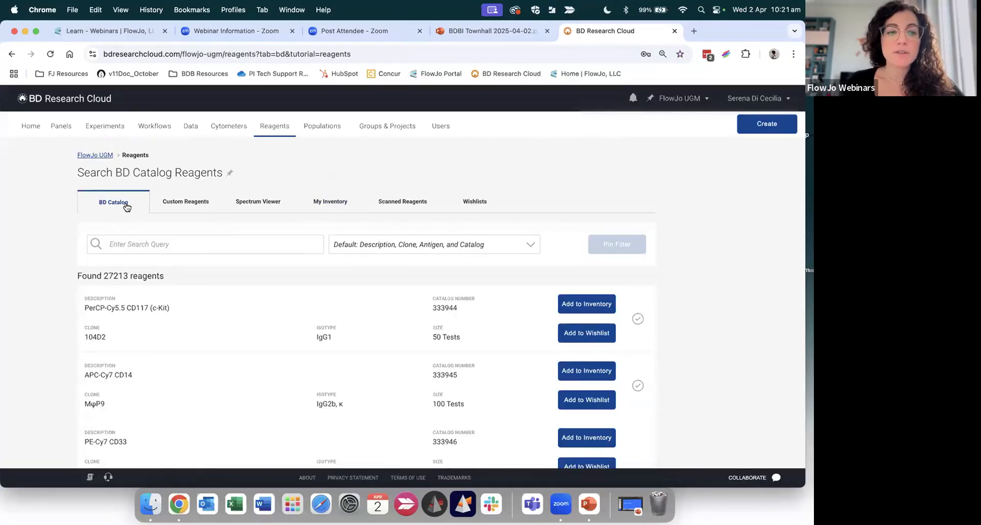
{"action": "scroll", "coordinate": [153, 250], "scroll_direction": "down", "scroll_amount": 1}
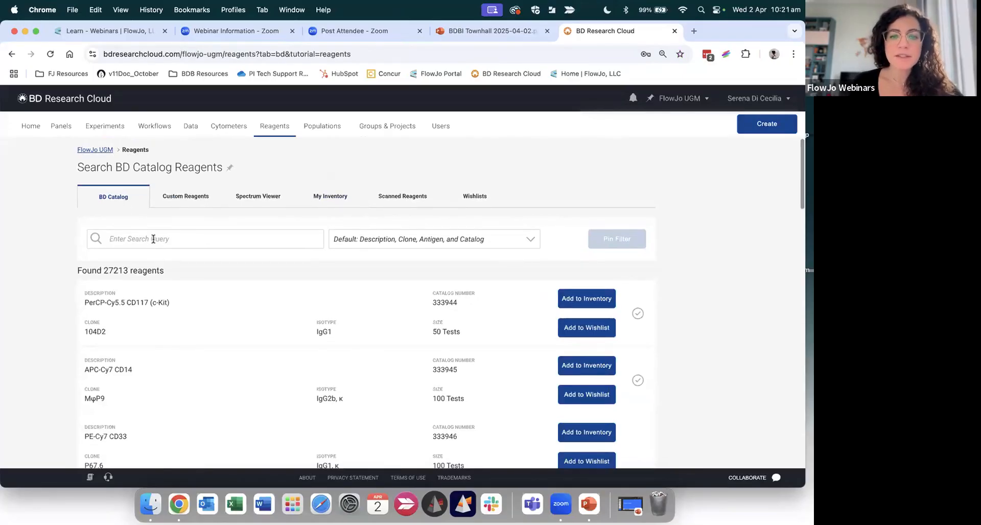
{"action": "scroll", "coordinate": [153, 239], "scroll_direction": "down", "scroll_amount": 2}
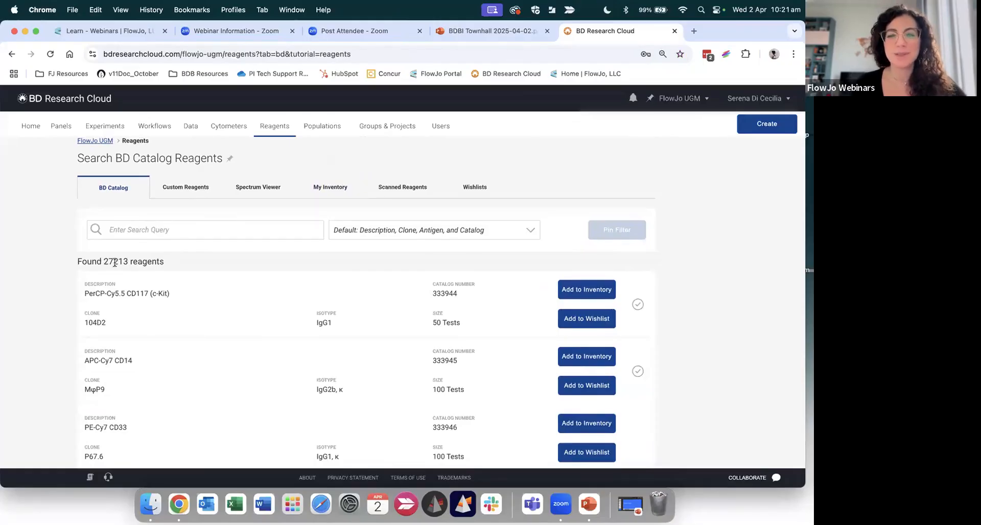
{"action": "scroll", "coordinate": [115, 263], "scroll_direction": "down", "scroll_amount": 5}
{"action": "scroll", "coordinate": [117, 266], "scroll_direction": "down", "scroll_amount": 2}
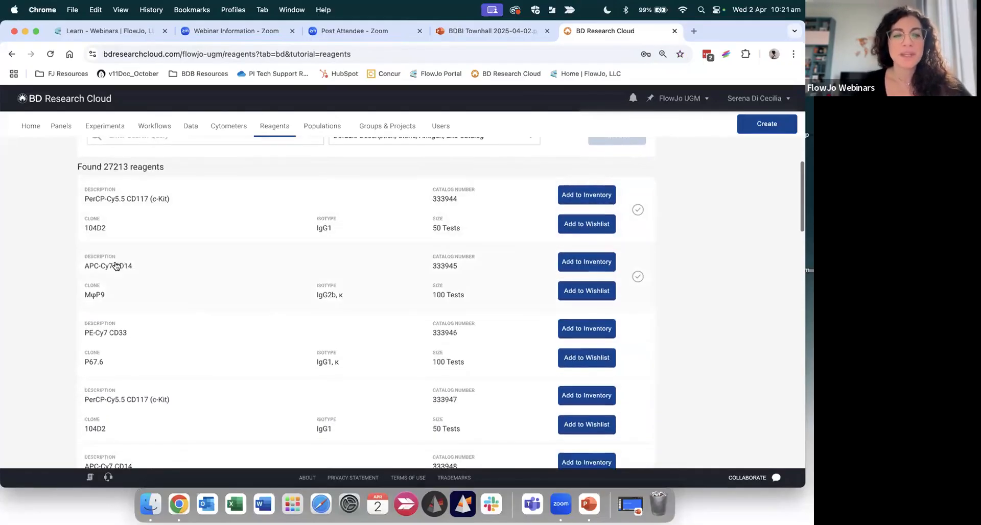
{"action": "scroll", "coordinate": [116, 266], "scroll_direction": "down", "scroll_amount": 1}
{"action": "scroll", "coordinate": [116, 266], "scroll_direction": "up", "scroll_amount": 4}
{"action": "scroll", "coordinate": [116, 266], "scroll_direction": "up", "scroll_amount": 3}
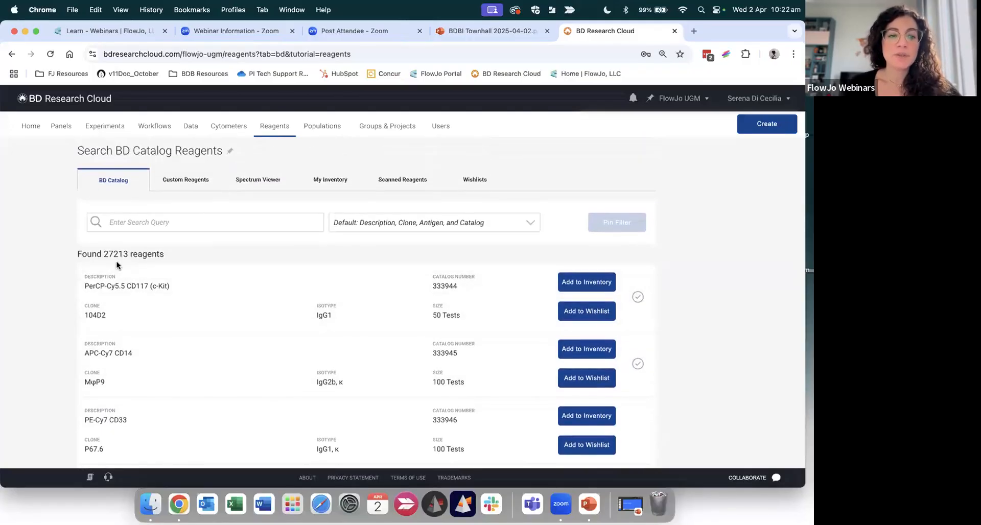
Step: Start adding the PE-Cy7 CD33 reagent (catalog number 333946) to the inventory and assign it to the Europe UGM 2024 group
{"action": "scroll", "coordinate": [142, 285], "scroll_direction": "down", "scroll_amount": 1}
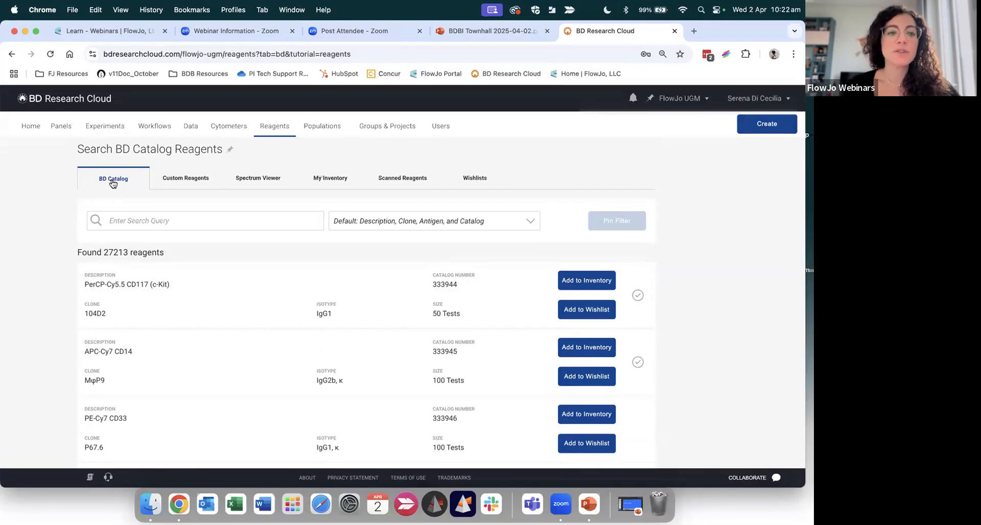
{"action": "scroll", "coordinate": [113, 181], "scroll_direction": "down", "scroll_amount": 1}
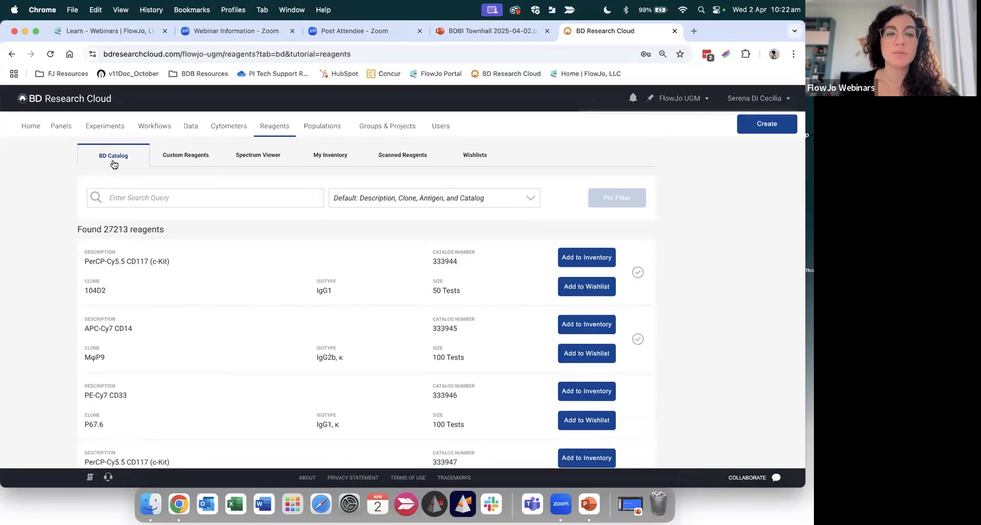
{"action": "scroll", "coordinate": [114, 163], "scroll_direction": "down", "scroll_amount": 3}
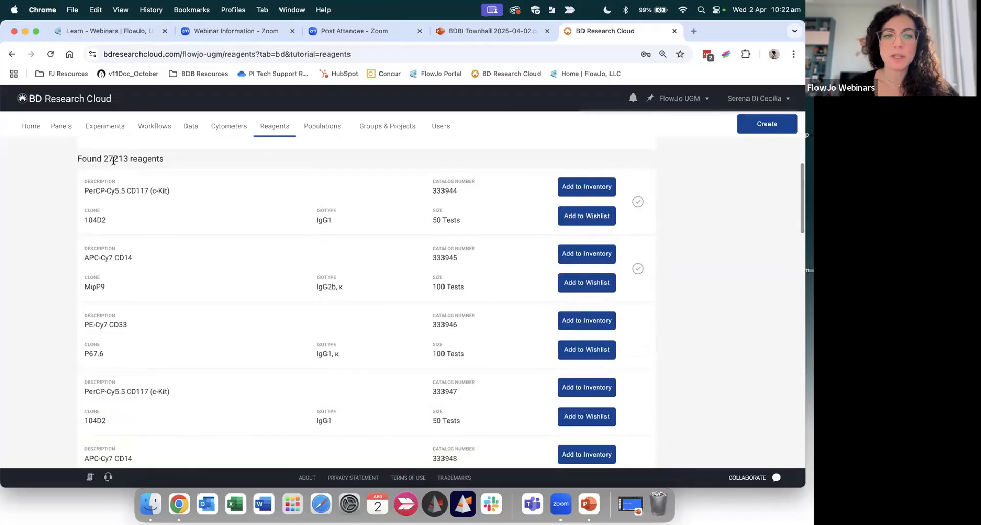
{"action": "scroll", "coordinate": [113, 161], "scroll_direction": "down", "scroll_amount": 5}
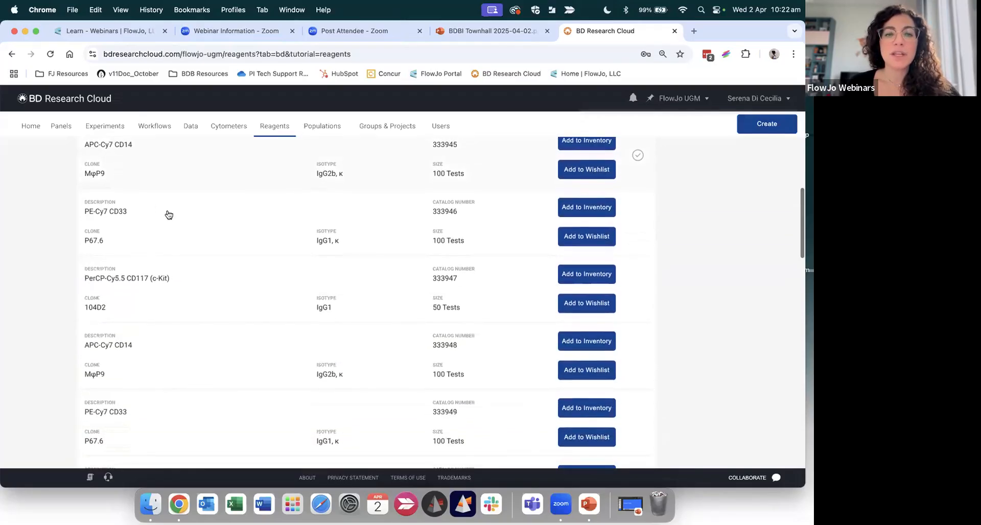
{"action": "left_click", "coordinate": [573, 214]}
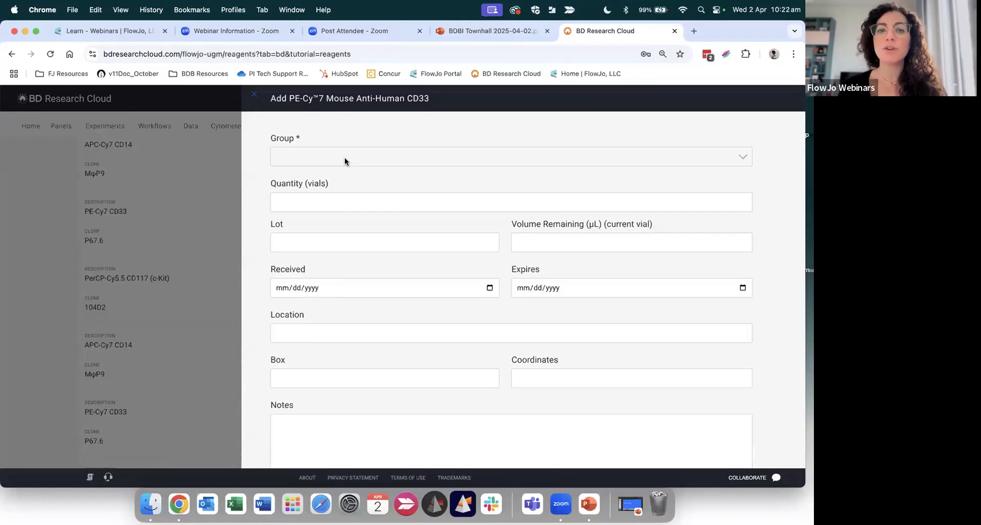
{"action": "left_click", "coordinate": [345, 158]}
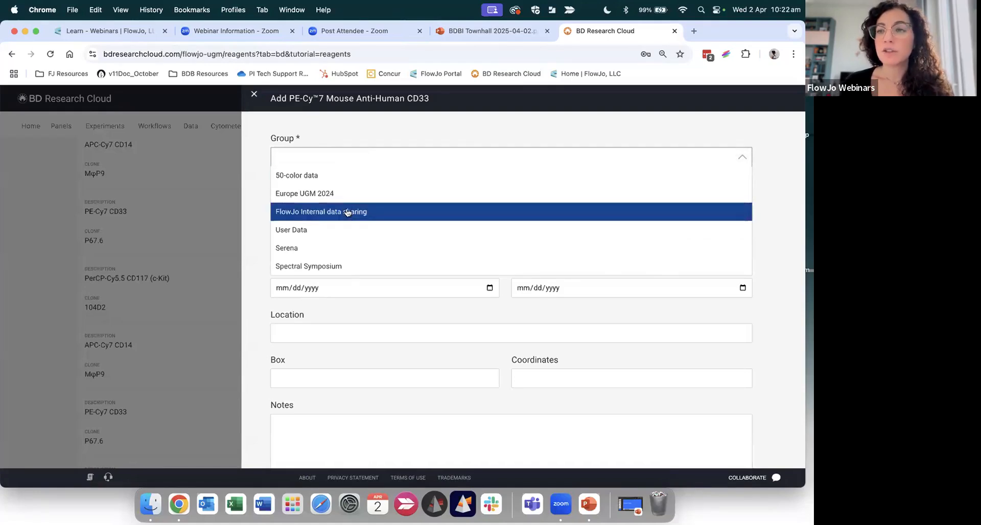
{"action": "left_click", "coordinate": [315, 198]}
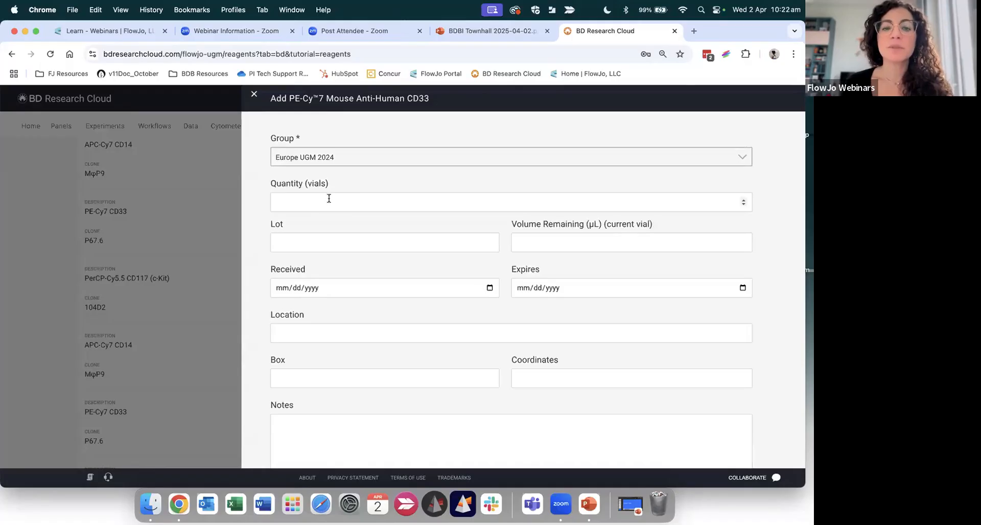
Step: Set the reagent's quantity to 1 vial, its lot to xxxx and the volume remaining to 100 µL
{"action": "left_click", "coordinate": [328, 198]}
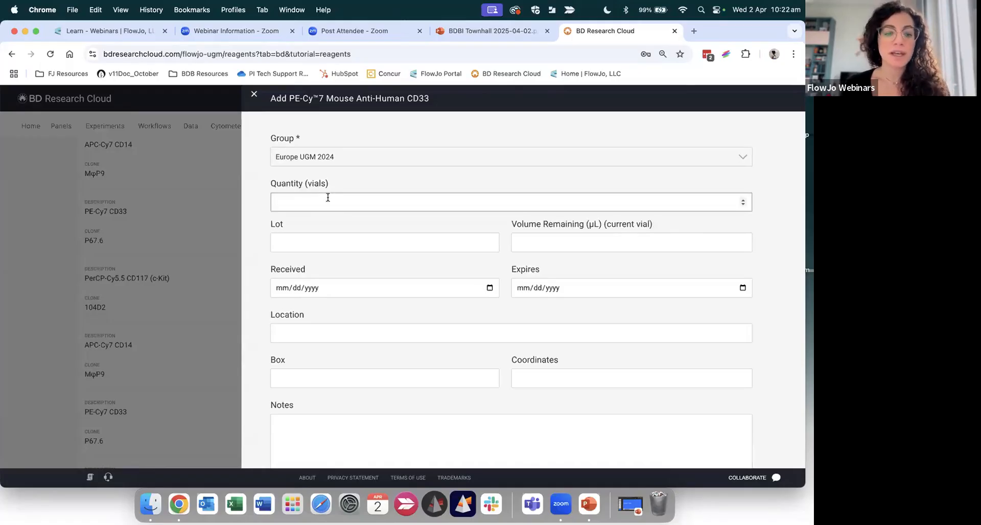
{"action": "type", "text": "1"}
{"action": "scroll", "coordinate": [326, 211], "scroll_direction": "down", "scroll_amount": 1}
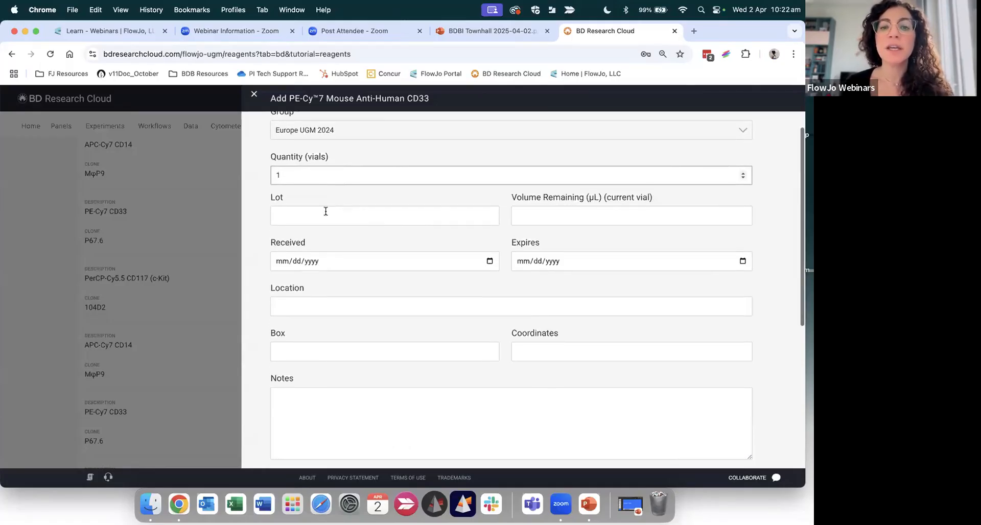
{"action": "left_click", "coordinate": [325, 211]}
{"action": "type", "text": "x"}
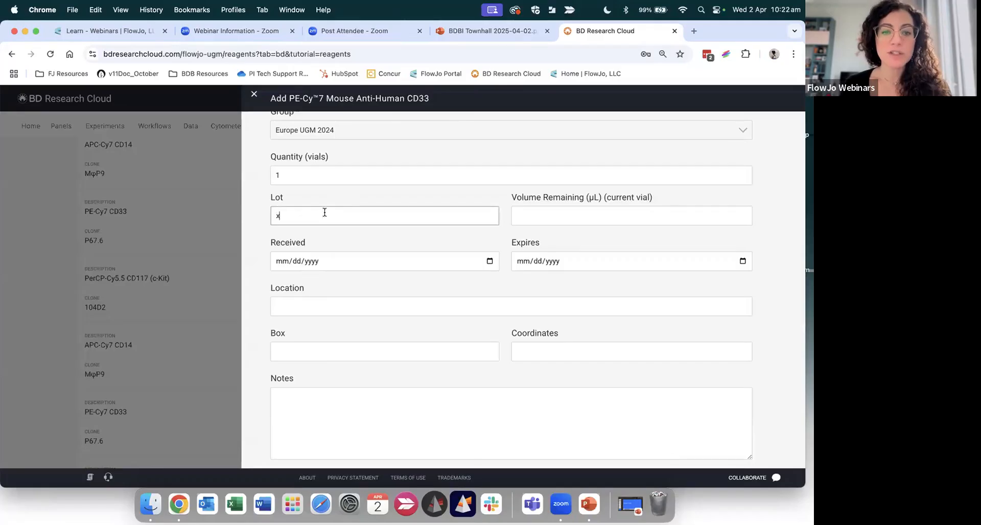
{"action": "type", "text": "xxx"}
{"action": "left_click", "coordinate": [546, 219]}
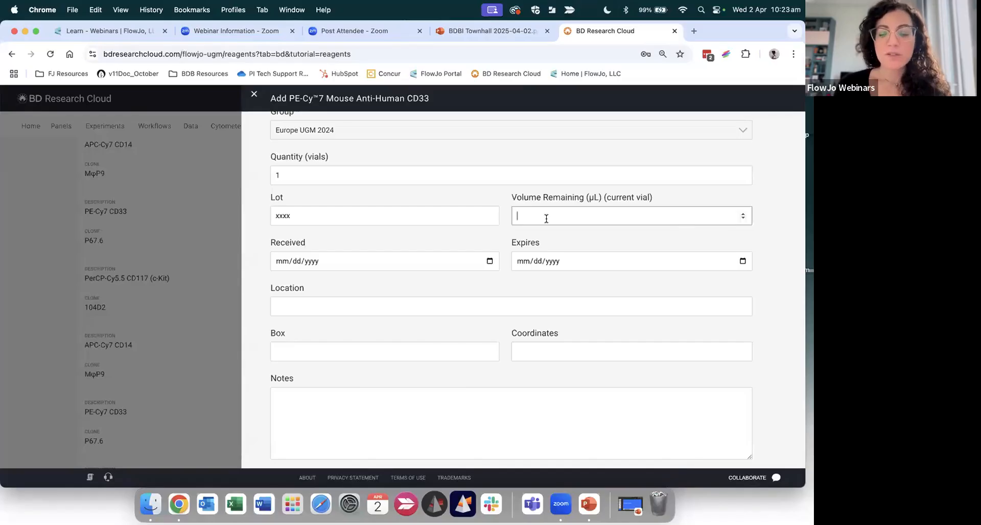
{"action": "type", "text": "100"}
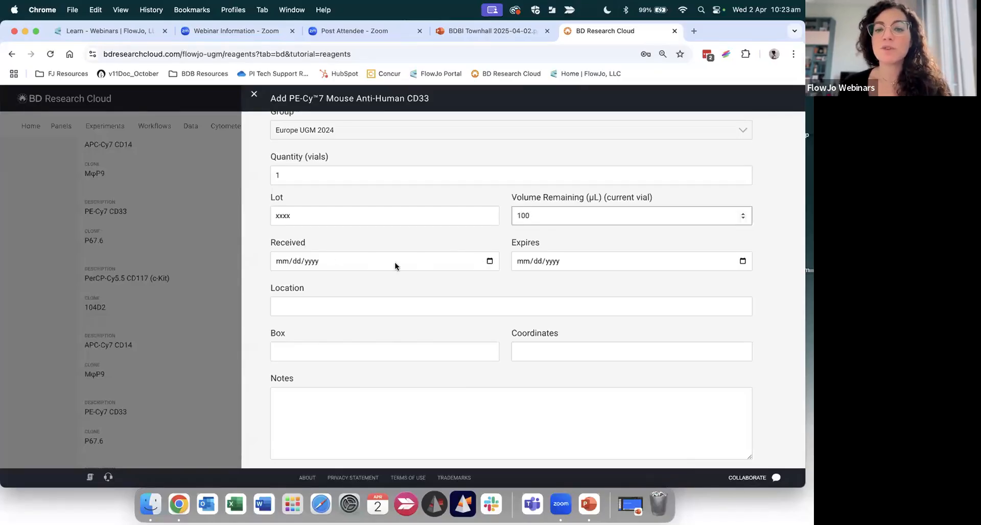
Step: Set the reagent's received date to 04/02/2025 and its expiry date to 11/02/2026
{"action": "left_click", "coordinate": [490, 261]}
{"action": "left_click", "coordinate": [321, 312]}
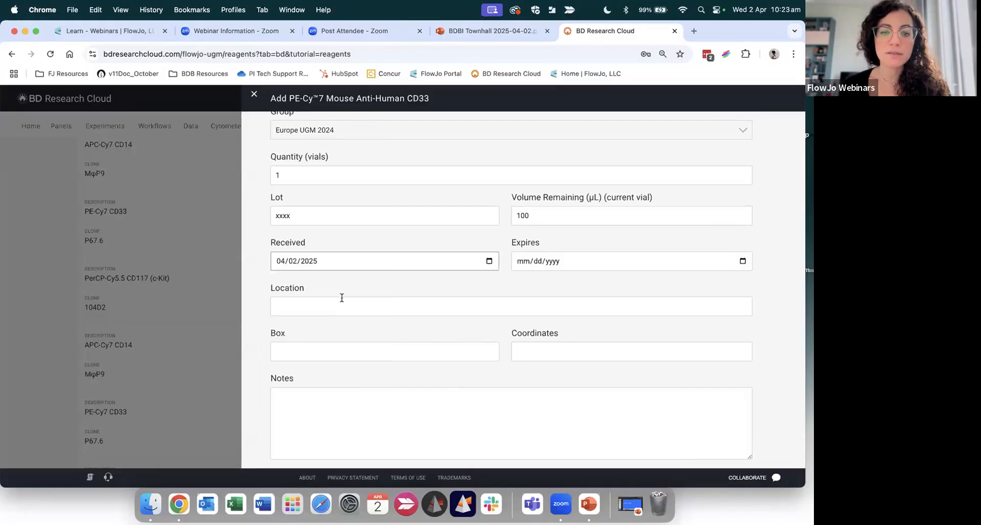
{"action": "left_click", "coordinate": [742, 261]}
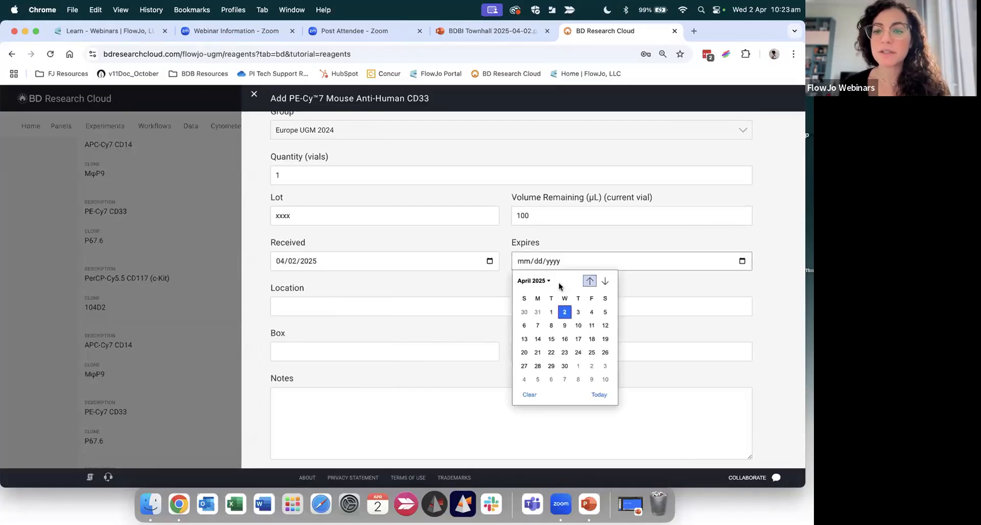
{"action": "left_click", "coordinate": [541, 281]}
{"action": "left_click", "coordinate": [542, 359]}
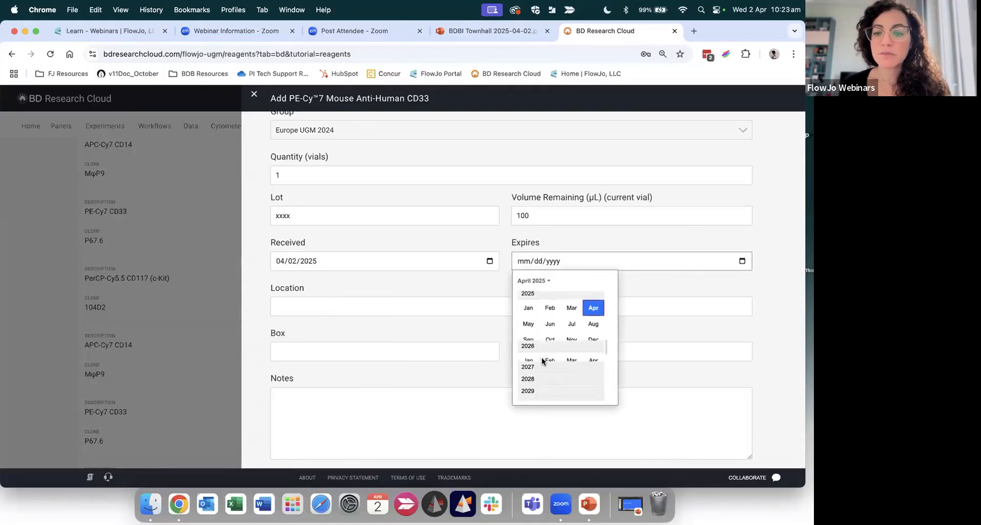
{"action": "left_click", "coordinate": [573, 343]}
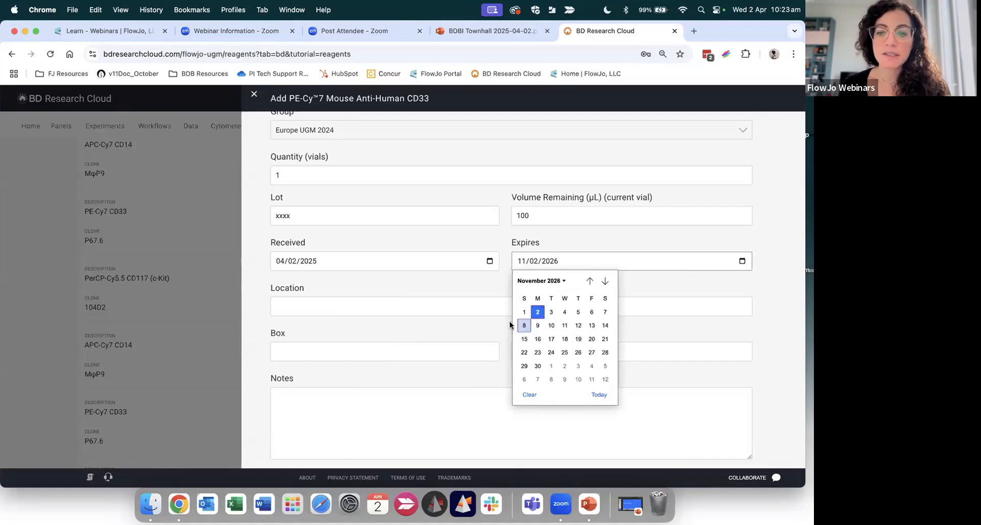
{"action": "left_click", "coordinate": [481, 290]}
Step: Enter Fridge 1_Floor 2 as the reagent's storage location
{"action": "scroll", "coordinate": [481, 283], "scroll_direction": "down", "scroll_amount": 3}
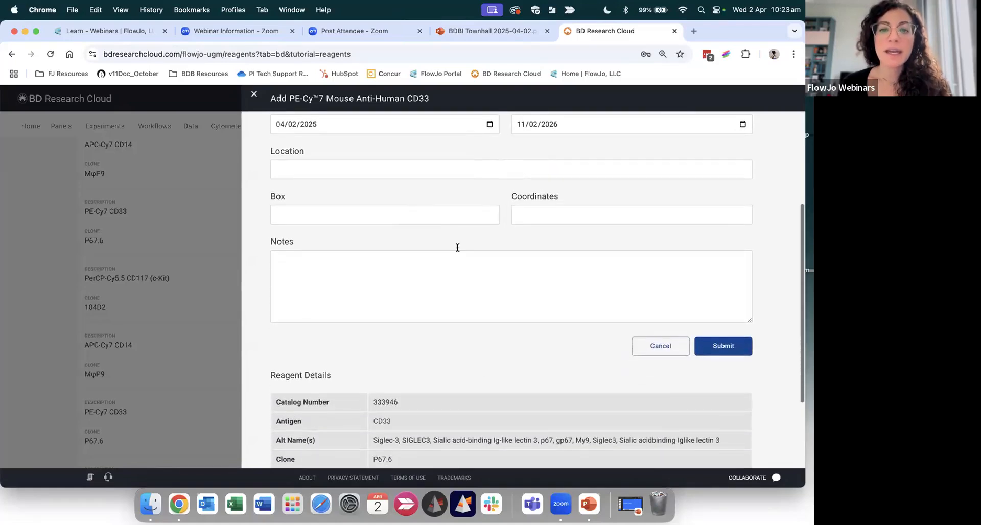
{"action": "left_click", "coordinate": [401, 173]}
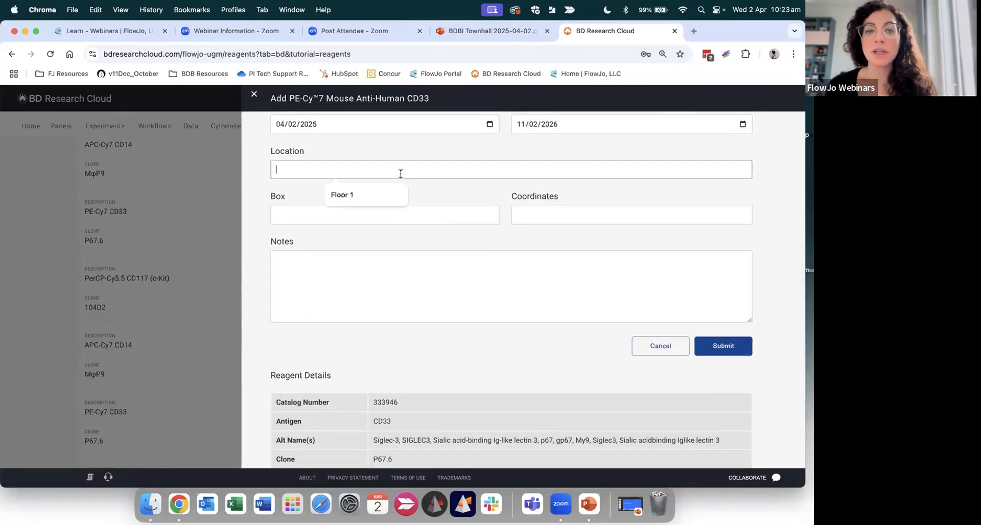
{"action": "type", "text": "Frdige"}
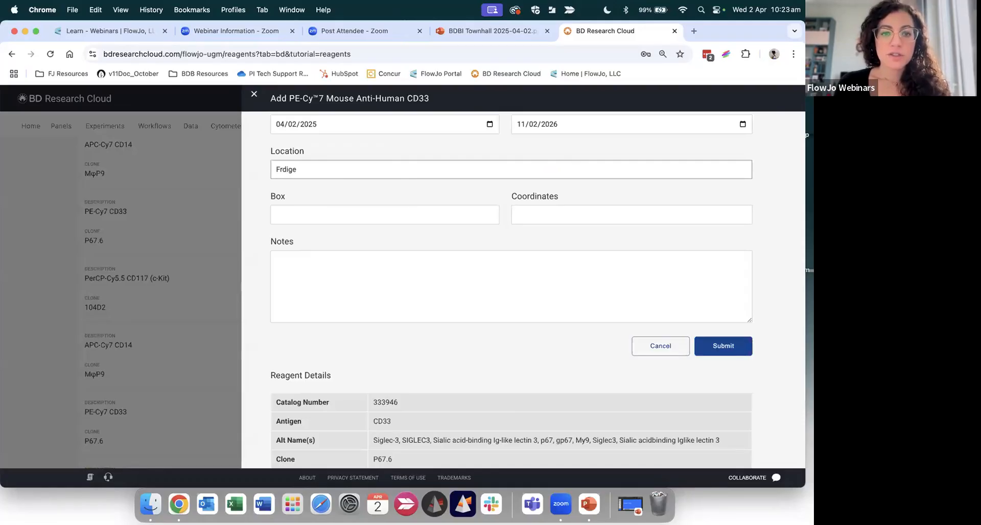
{"action": "key", "text": "BackSpace"}
{"action": "key", "text": "BackSpace"}
{"action": "key", "text": "BackSpace"}
{"action": "key", "text": "BackSpace"}
{"action": "type", "text": "idge "}
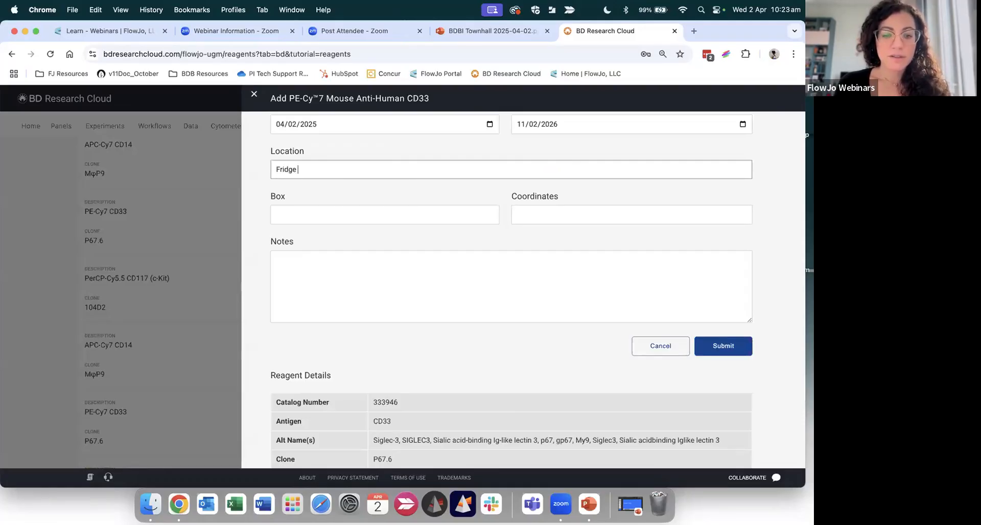
{"action": "type", "text": "1_"}
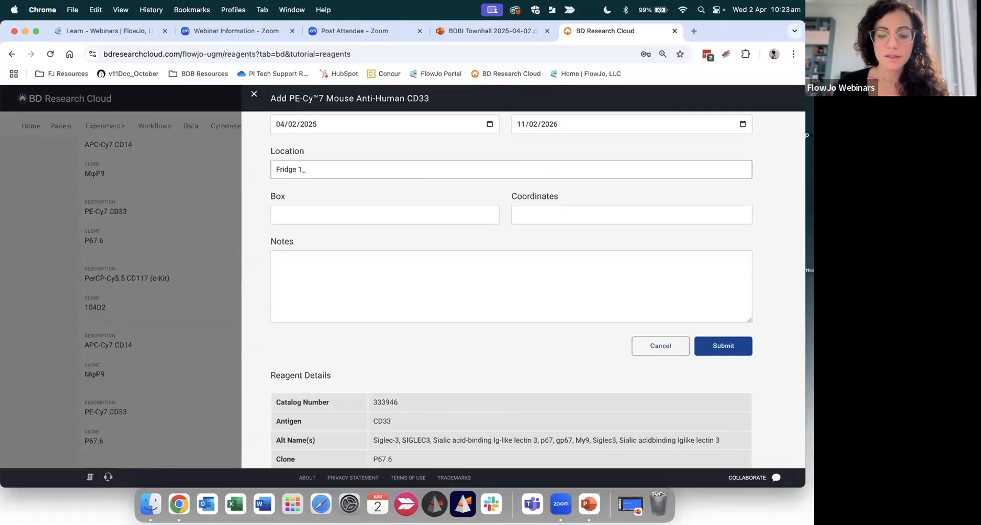
{"action": "type", "text": "Floor 2"}
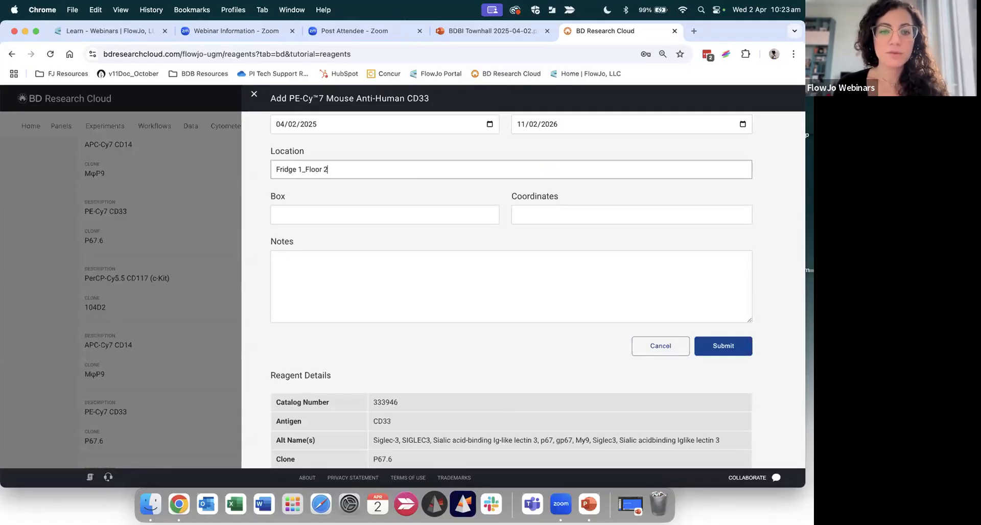
Step: Specify White Box 1 as the storage box and B6 as the coordinates
{"action": "left_click", "coordinate": [407, 214]}
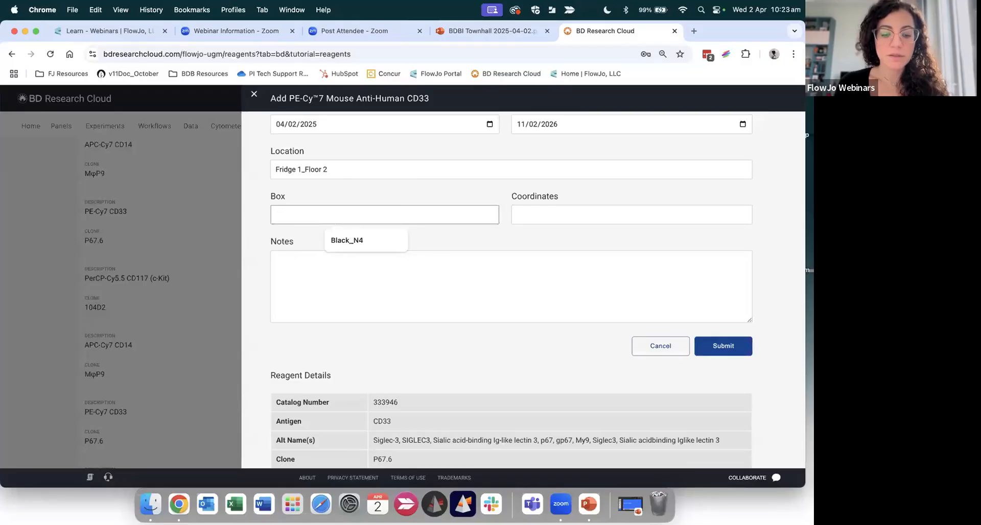
{"action": "type", "text": "White Bo"}
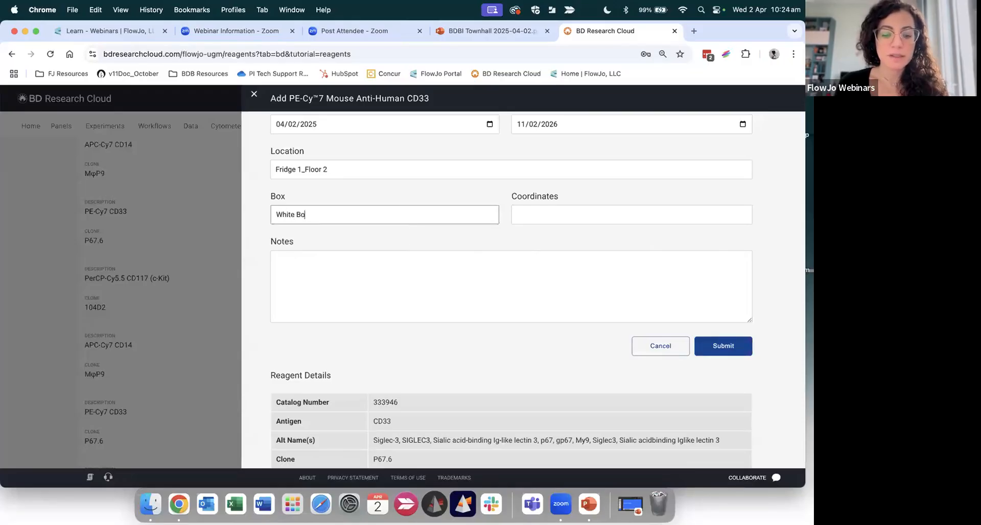
{"action": "type", "text": "x 1"}
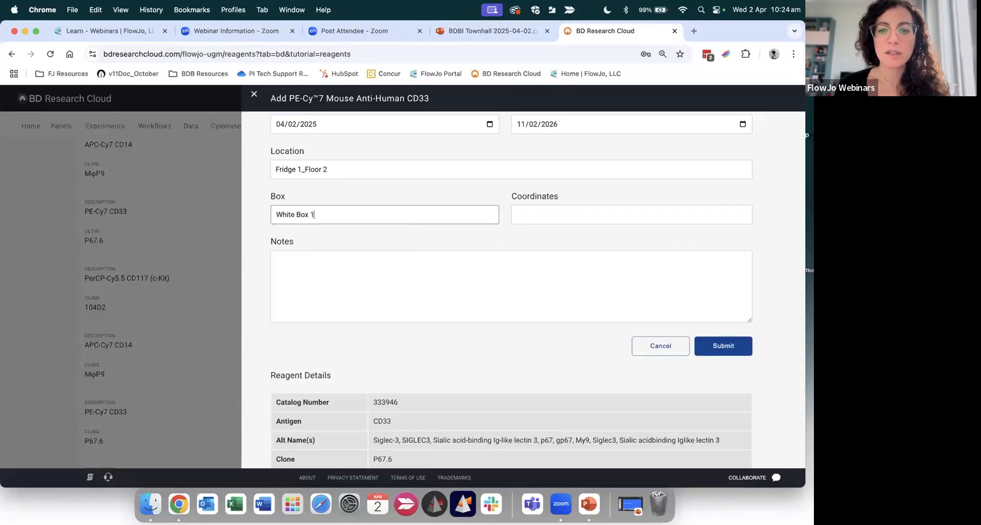
{"action": "left_click", "coordinate": [634, 219]}
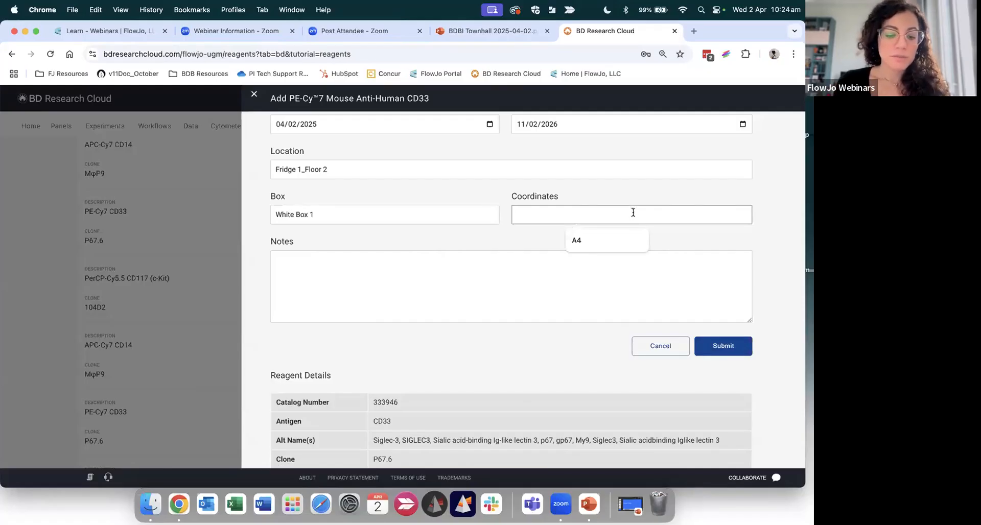
{"action": "type", "text": "B6"}
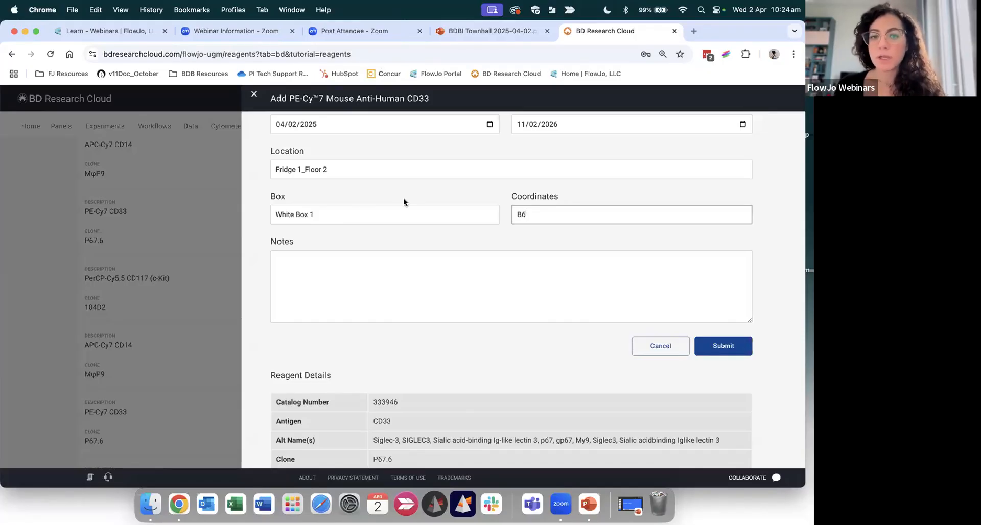
Step: Review the reagent details below the form and submit the PE-Cy7 CD33 entry to the inventory
{"action": "scroll", "coordinate": [436, 265], "scroll_direction": "down", "scroll_amount": 3}
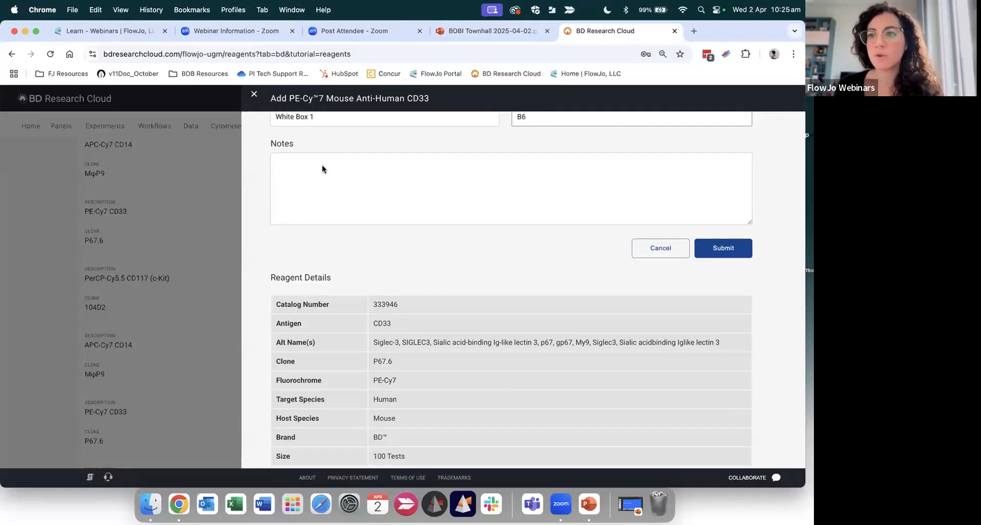
{"action": "scroll", "coordinate": [322, 165], "scroll_direction": "down", "scroll_amount": 1}
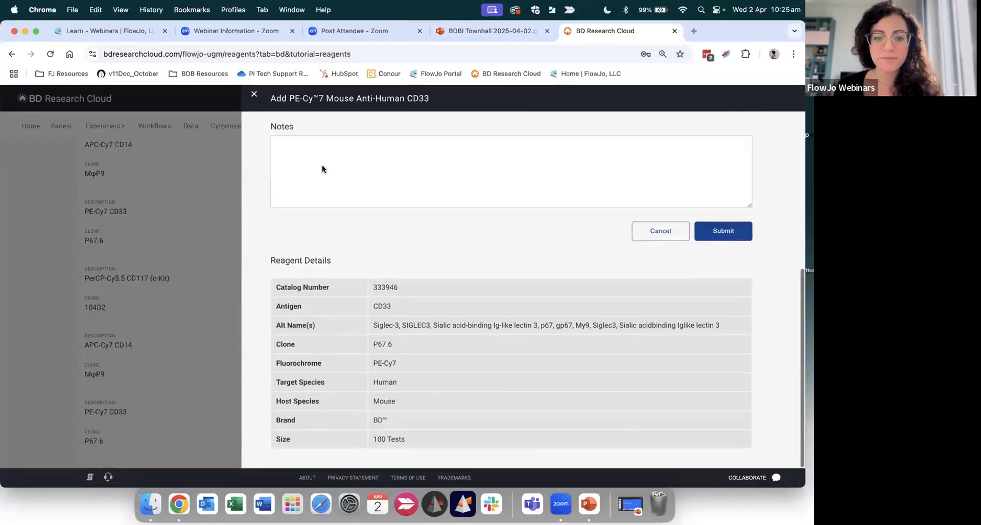
{"action": "left_click", "coordinate": [722, 231]}
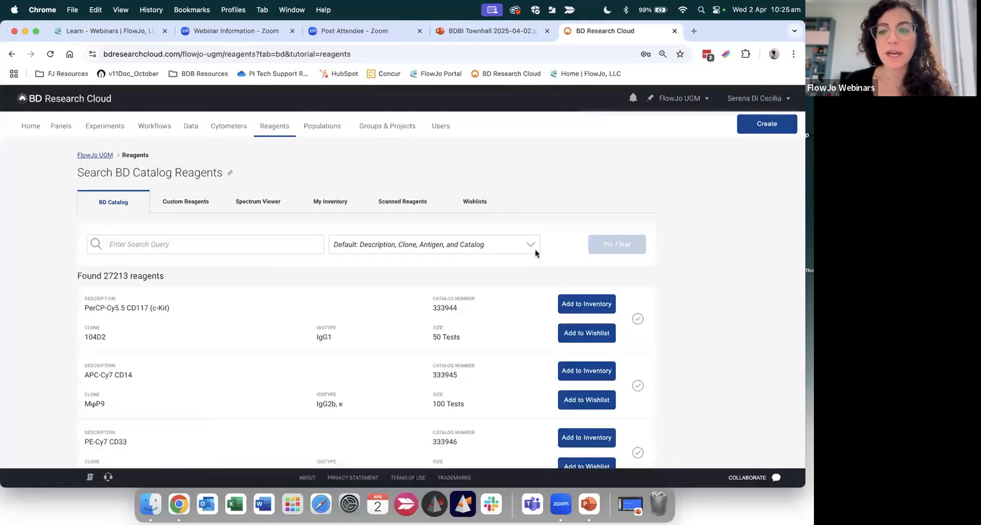
Step: Check the inventory marks beside the reagents in the BD Catalog list
{"action": "scroll", "coordinate": [667, 344], "scroll_direction": "down", "scroll_amount": 3}
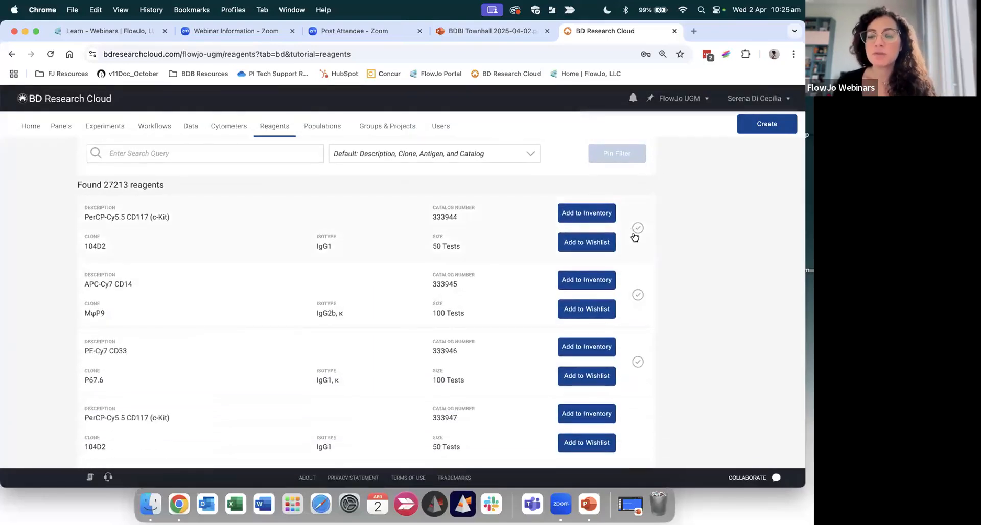
{"action": "mouse_move", "coordinate": [639, 234]}
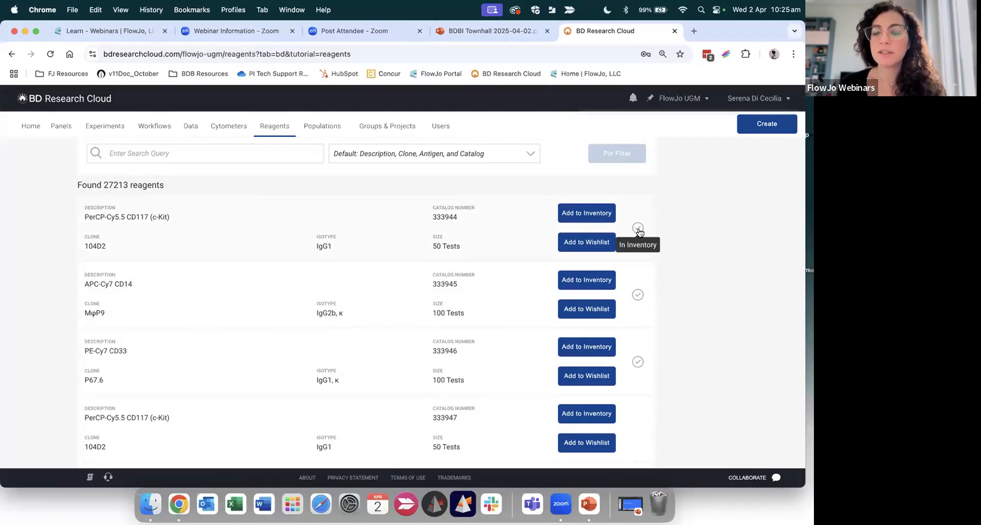
{"action": "scroll", "coordinate": [640, 234], "scroll_direction": "down", "scroll_amount": 20}
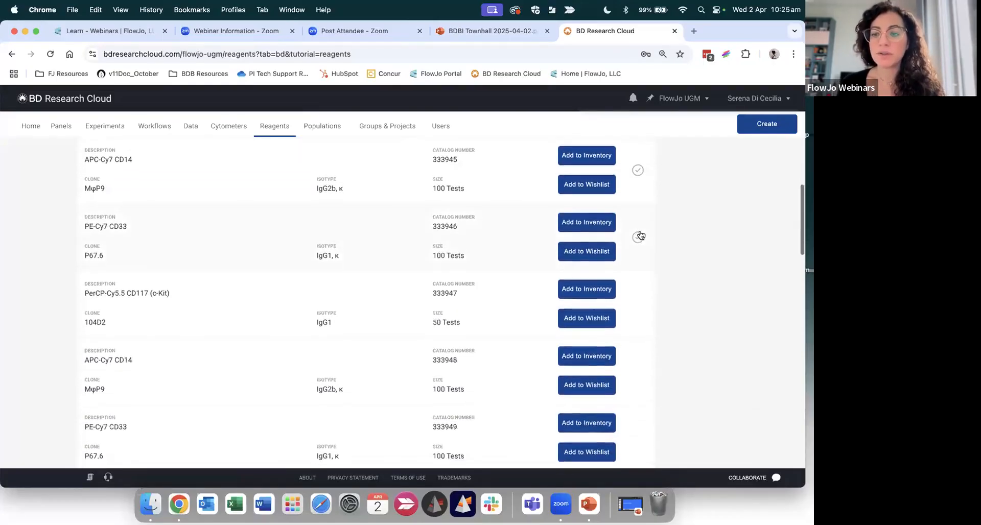
{"action": "scroll", "coordinate": [641, 235], "scroll_direction": "up", "scroll_amount": 20}
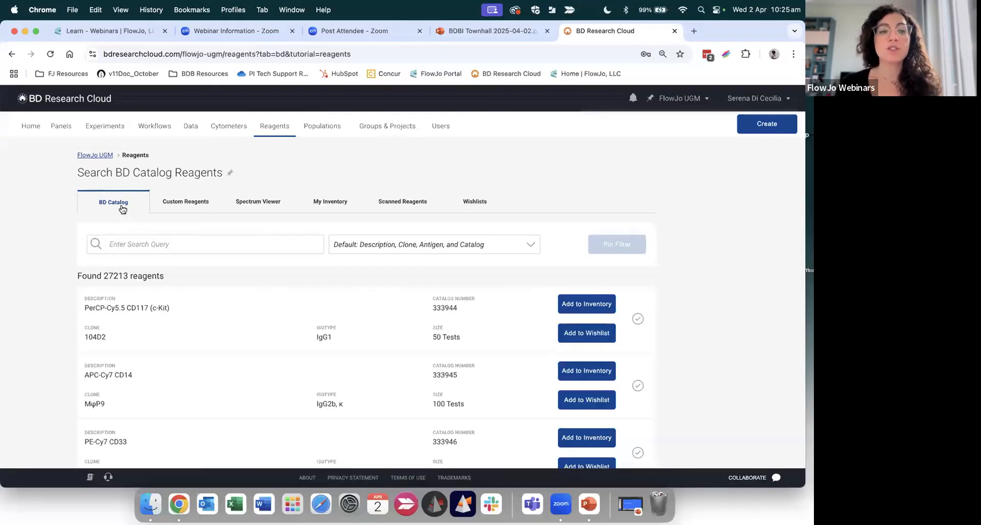
Step: Open the Custom Reagents list and look over its entries and import and export options
{"action": "left_click", "coordinate": [176, 206]}
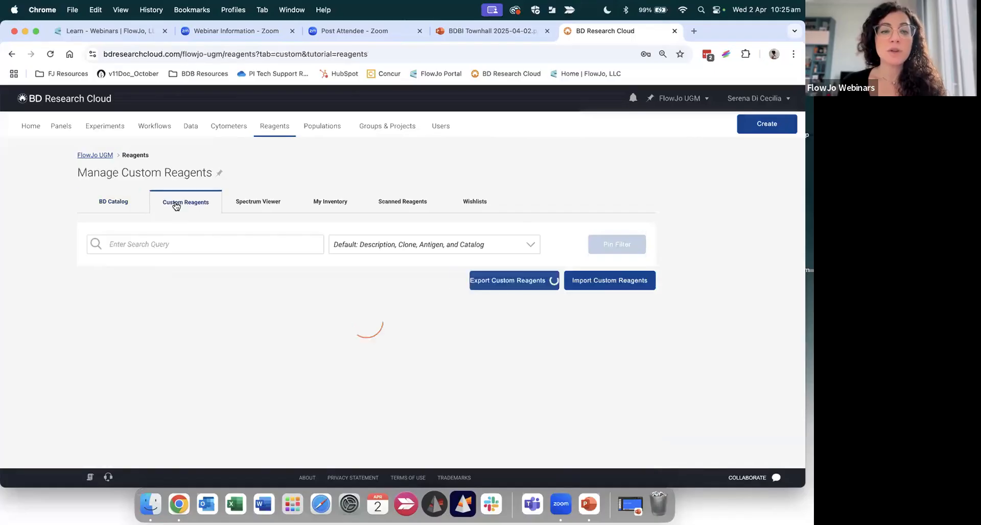
{"action": "scroll", "coordinate": [186, 313], "scroll_direction": "down", "scroll_amount": 3}
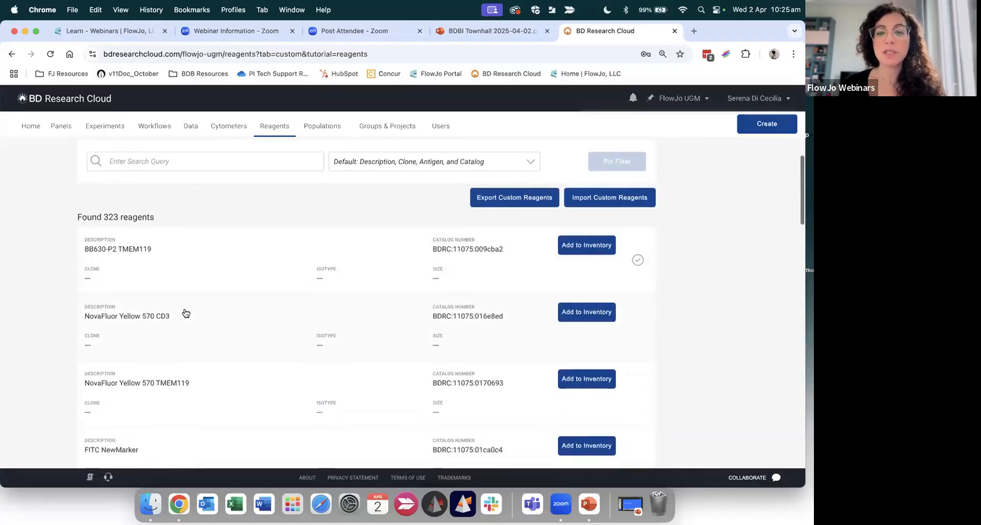
{"action": "scroll", "coordinate": [183, 312], "scroll_direction": "up", "scroll_amount": 3}
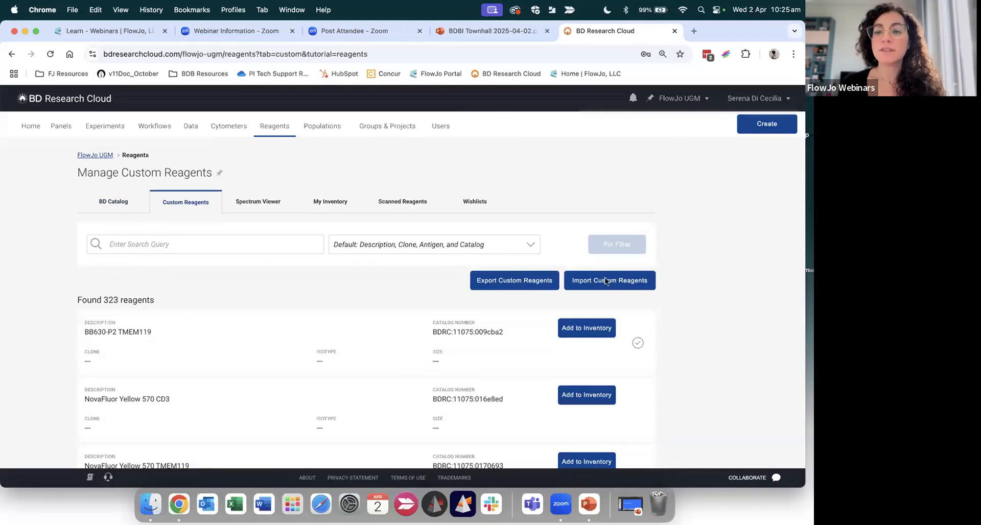
Step: Start a new custom reagent with Human as the target species and CD44 as the antigen
{"action": "left_click", "coordinate": [758, 124]}
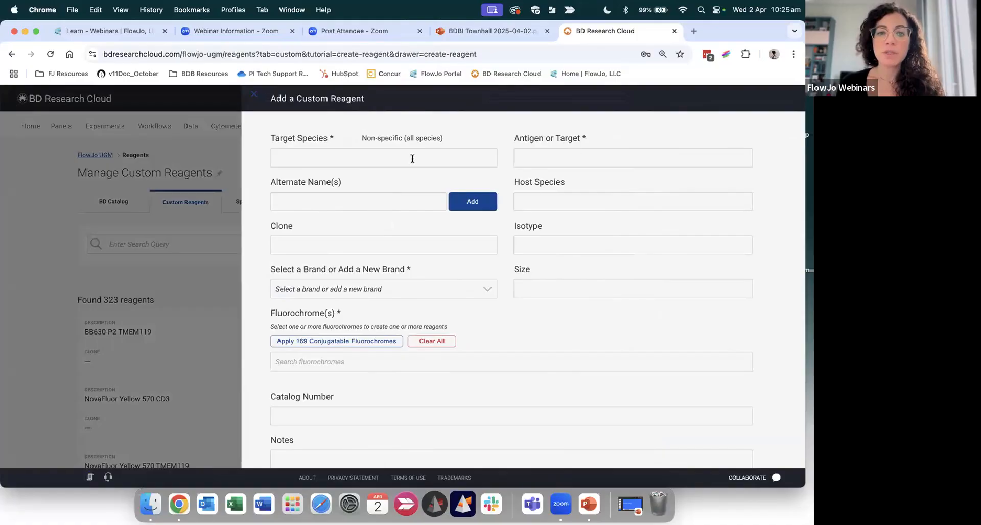
{"action": "left_click", "coordinate": [412, 158]}
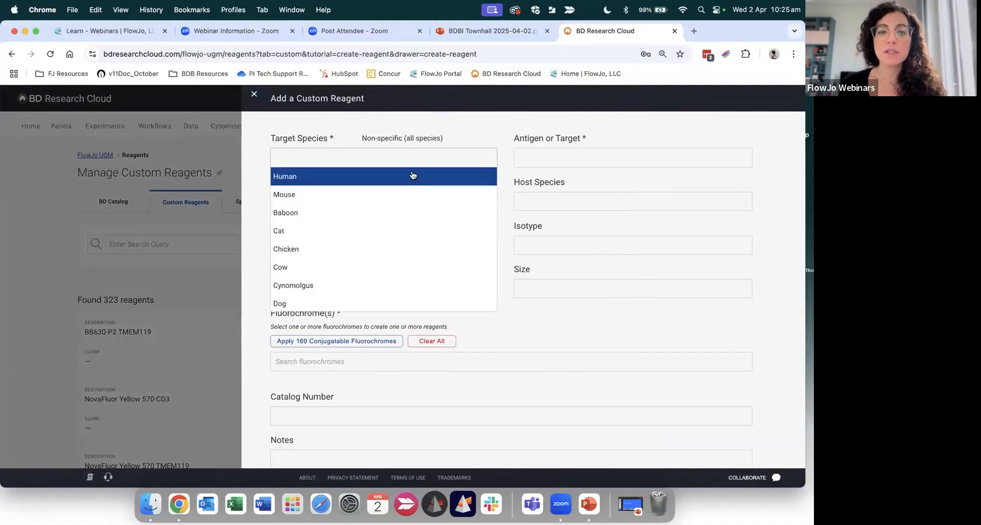
{"action": "left_click", "coordinate": [412, 176]}
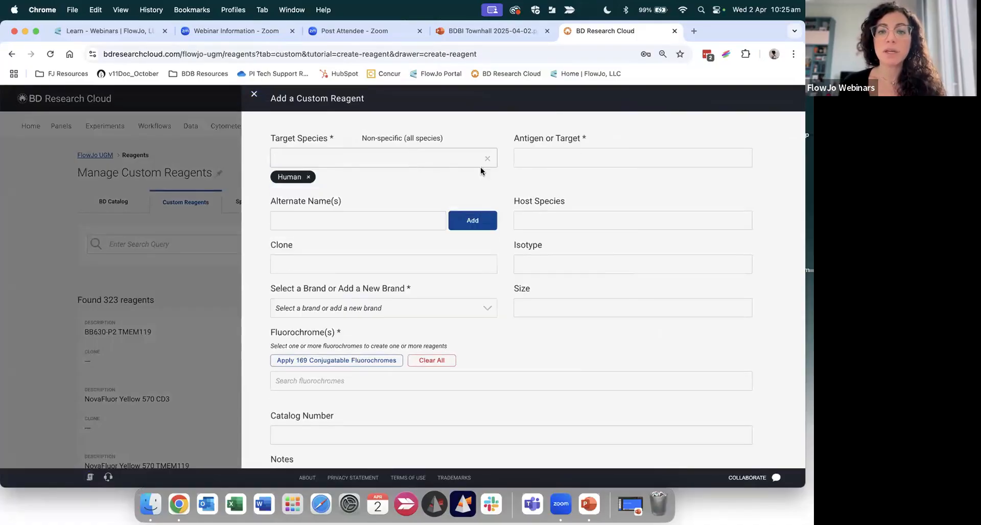
{"action": "left_click", "coordinate": [529, 160]}
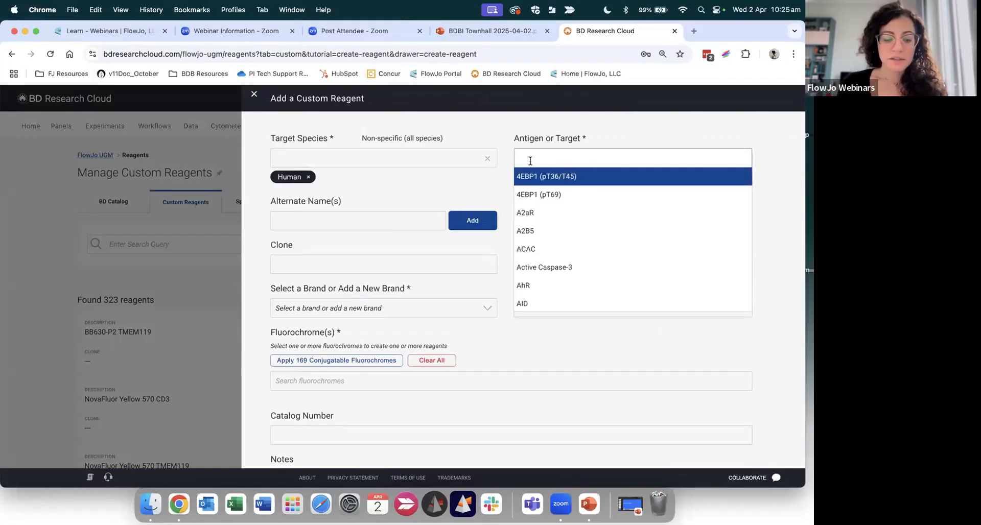
{"action": "type", "text": "CD"}
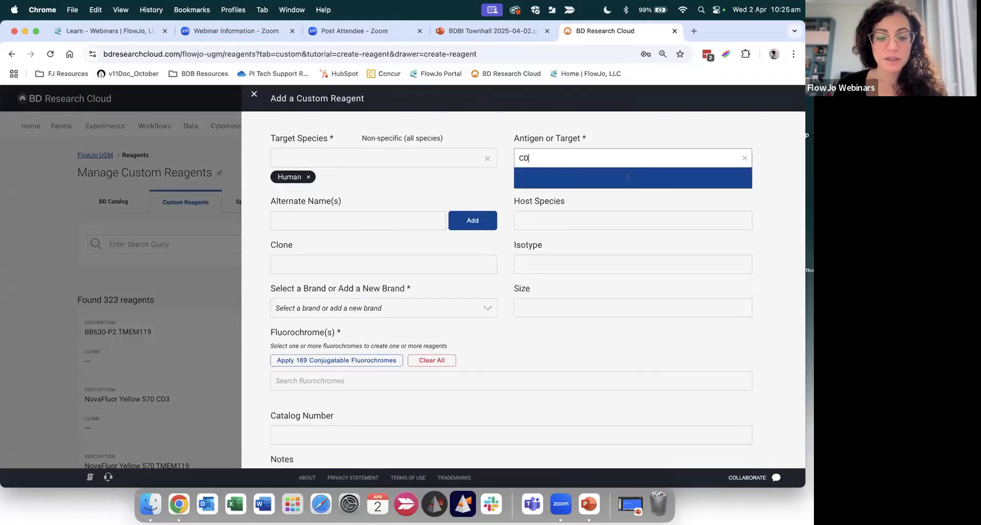
{"action": "type", "text": "44"}
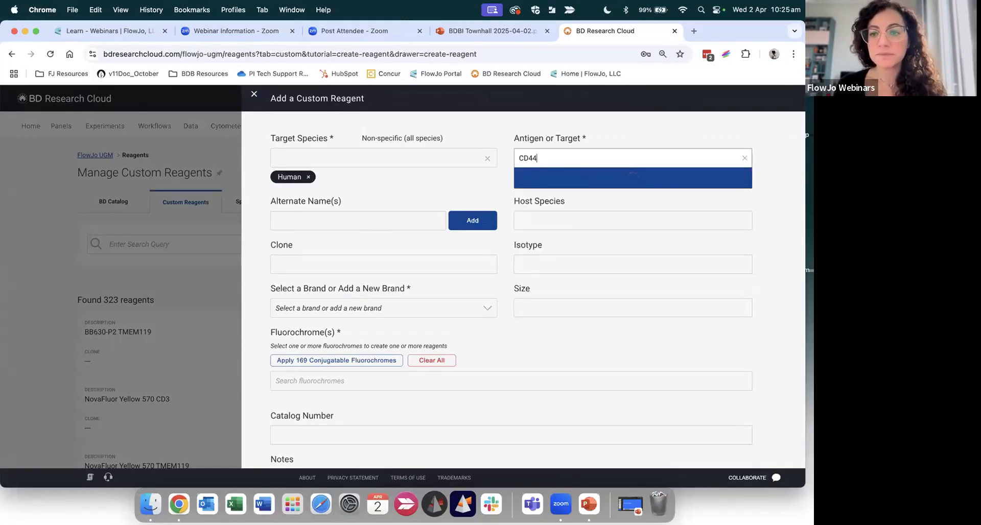
{"action": "left_click", "coordinate": [537, 179]}
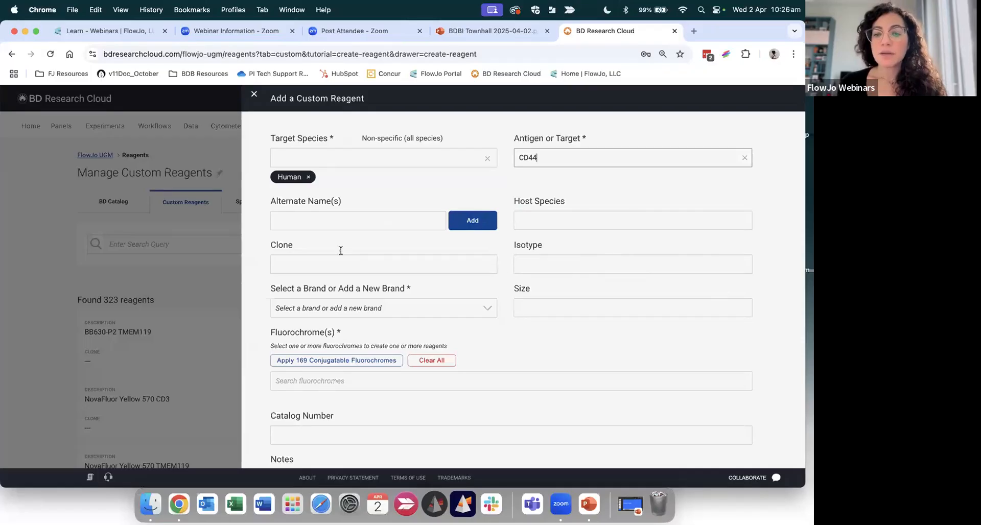
Step: Set the custom reagent's brand to Miltenyi Biotec and its size to 100
{"action": "scroll", "coordinate": [483, 280], "scroll_direction": "down", "scroll_amount": 1}
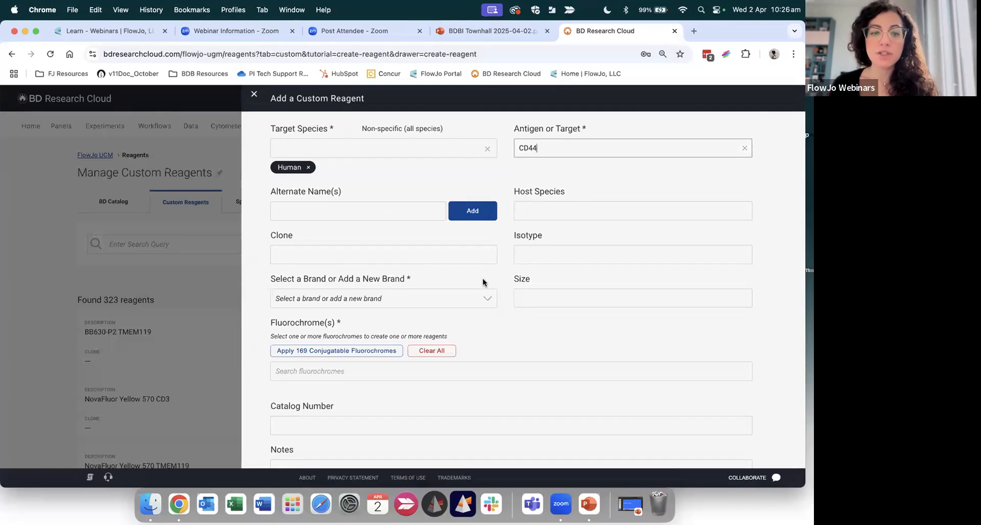
{"action": "scroll", "coordinate": [483, 282], "scroll_direction": "down", "scroll_amount": 3}
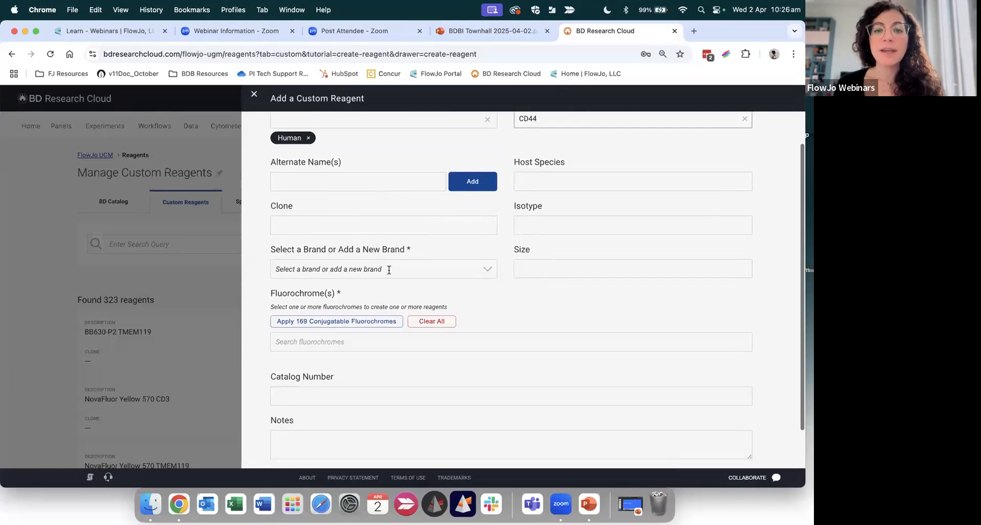
{"action": "left_click", "coordinate": [482, 269]}
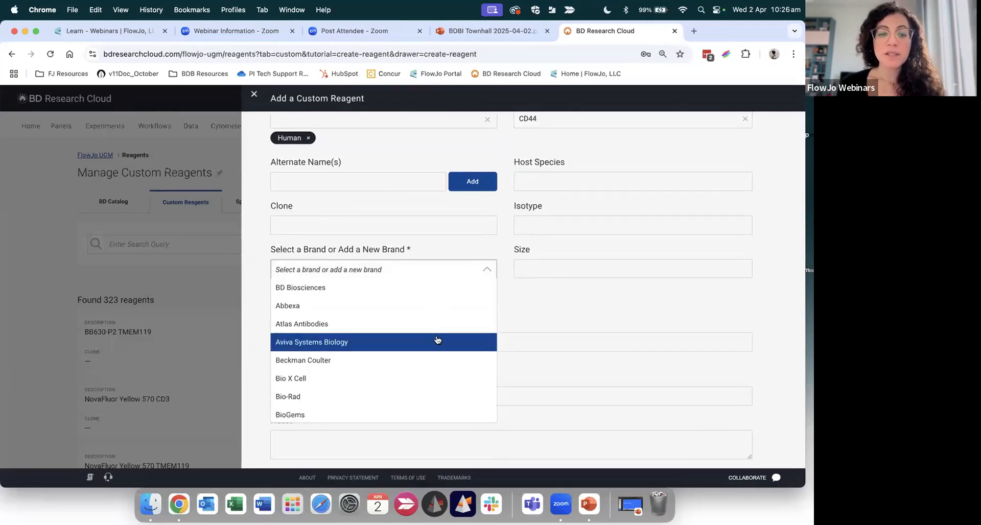
{"action": "scroll", "coordinate": [437, 340], "scroll_direction": "down", "scroll_amount": 5}
{"action": "scroll", "coordinate": [438, 340], "scroll_direction": "down", "scroll_amount": 10}
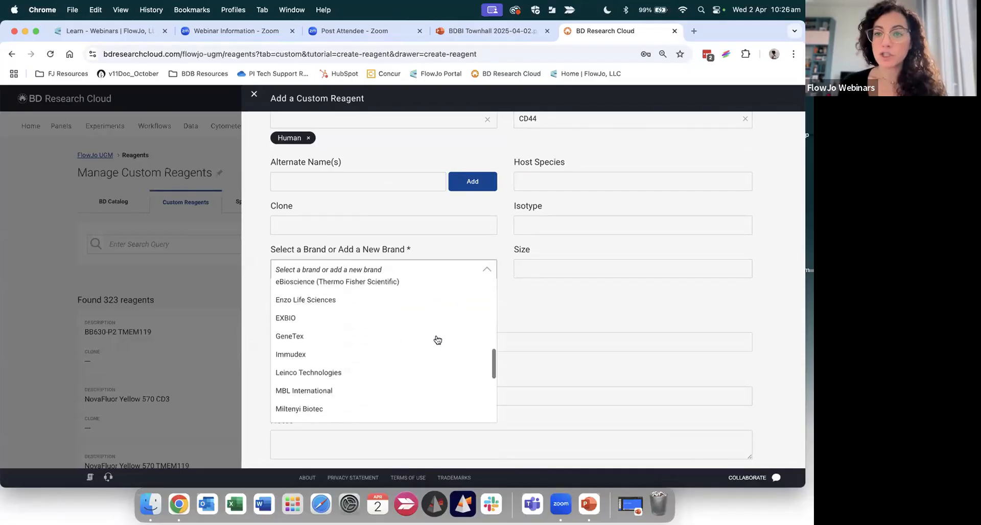
{"action": "scroll", "coordinate": [438, 340], "scroll_direction": "down", "scroll_amount": 2}
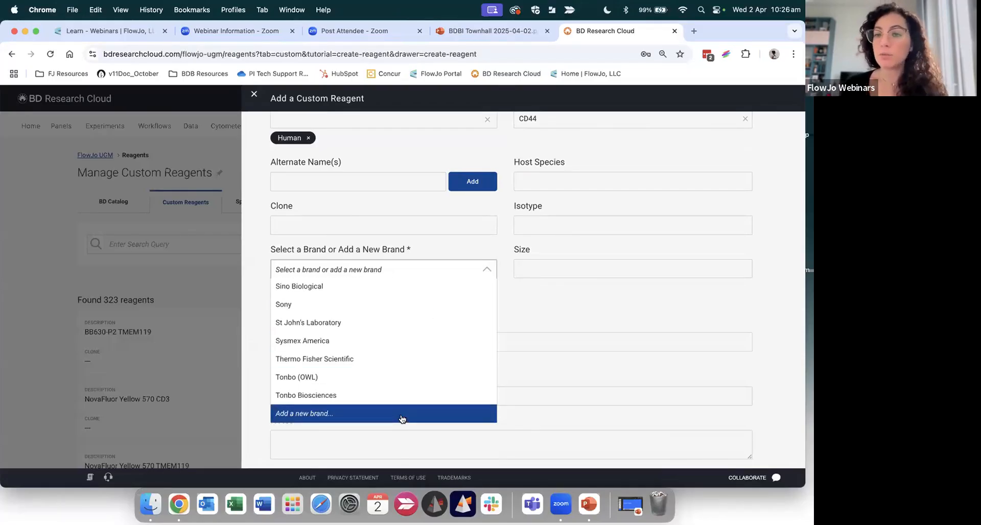
{"action": "scroll", "coordinate": [402, 418], "scroll_direction": "up", "scroll_amount": 6}
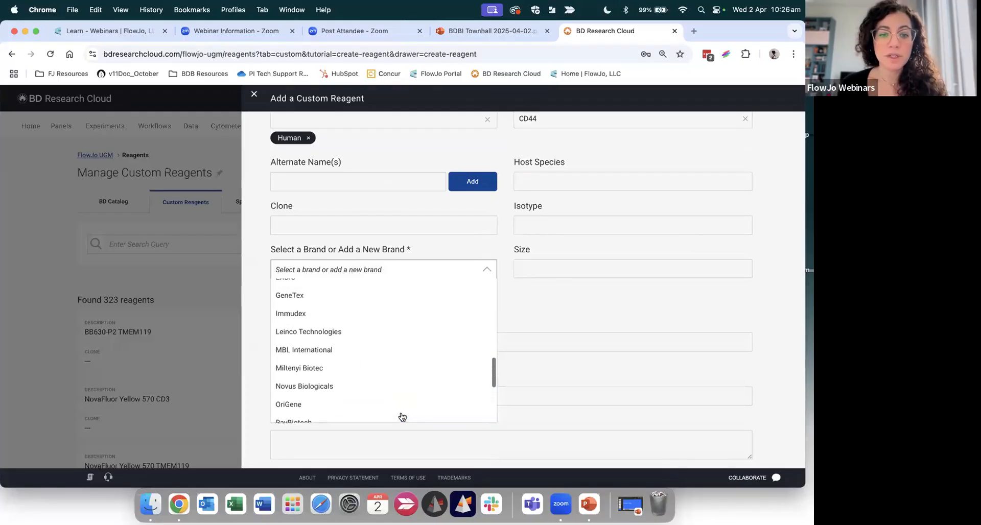
{"action": "left_click", "coordinate": [395, 368]}
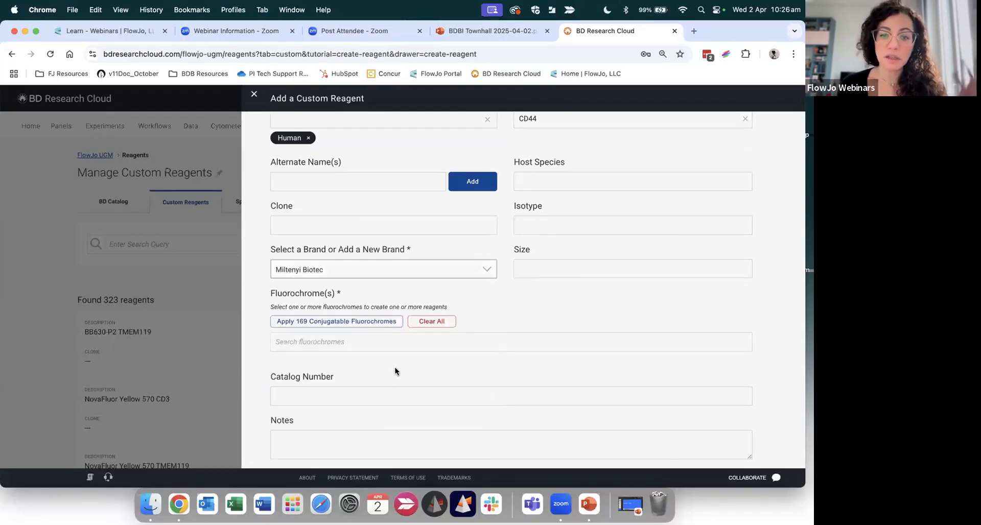
{"action": "left_click", "coordinate": [525, 260]}
{"action": "type", "text": "100"}
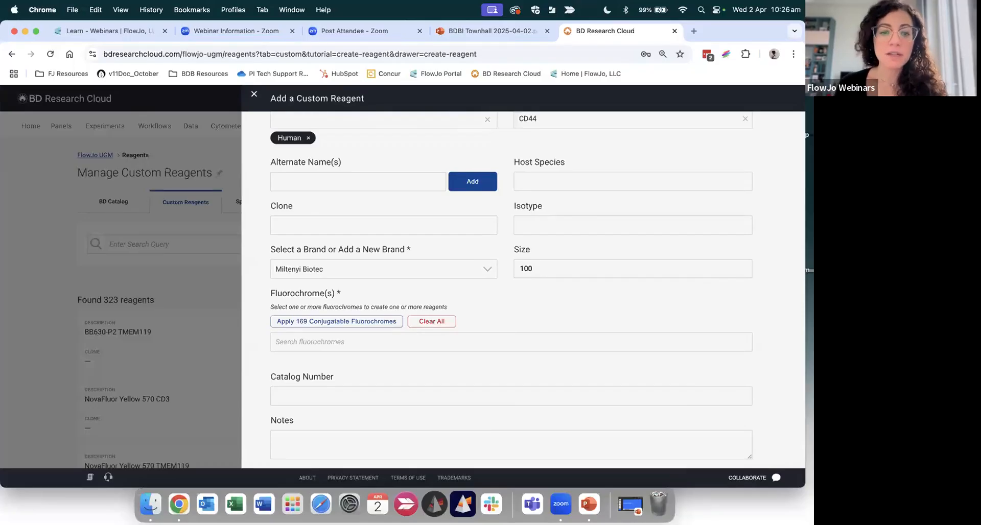
Step: Search the fluorochromes for "cf" and assign cFluor B675 to the custom reagent
{"action": "scroll", "coordinate": [446, 289], "scroll_direction": "down", "scroll_amount": 2}
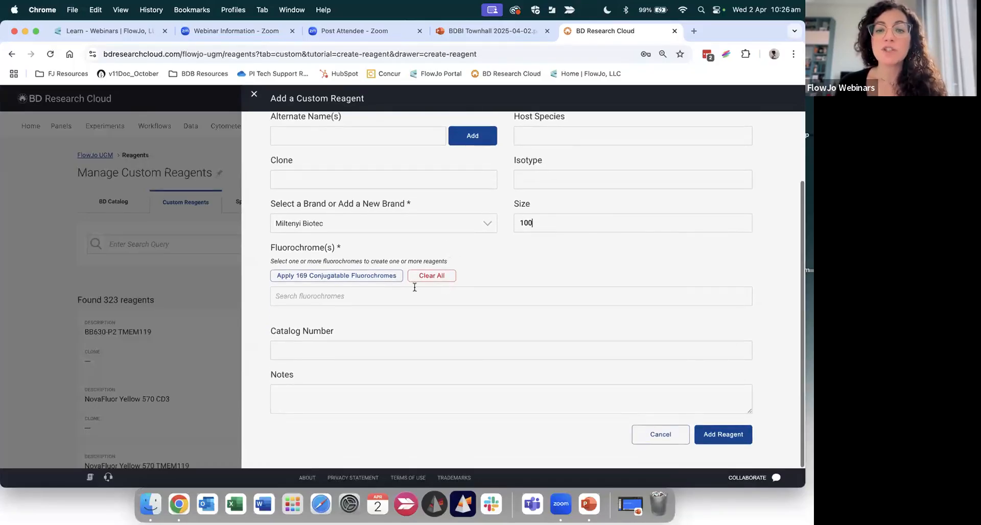
{"action": "left_click", "coordinate": [335, 295]}
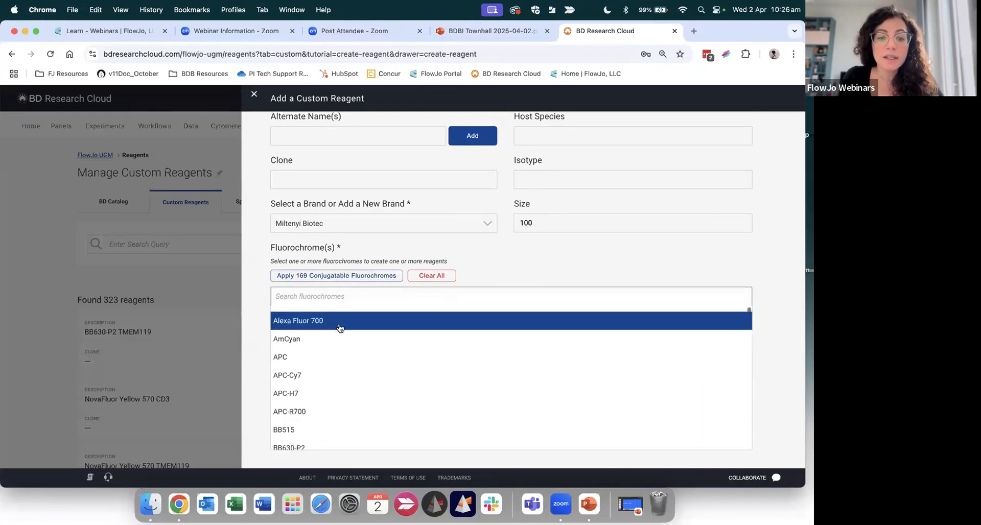
{"action": "scroll", "coordinate": [339, 327], "scroll_direction": "down", "scroll_amount": 5}
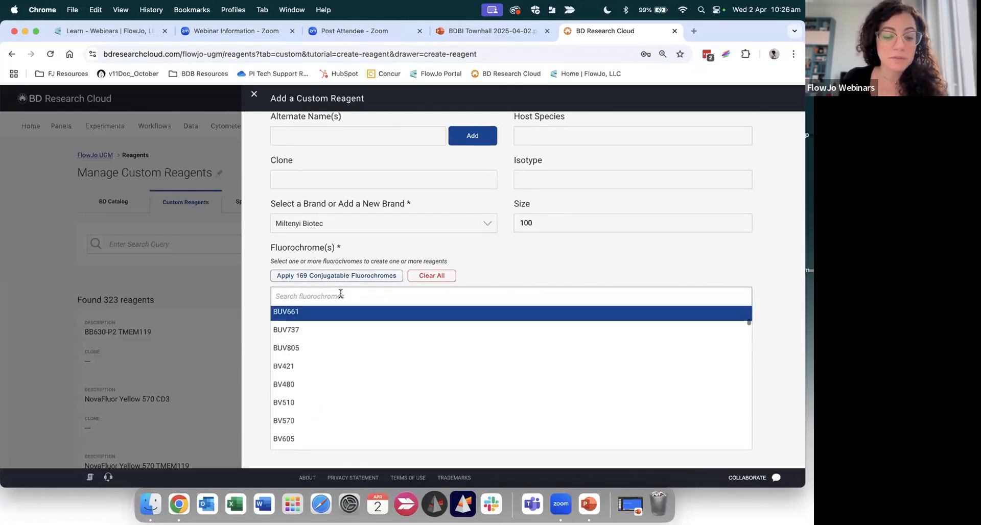
{"action": "type", "text": "cf"}
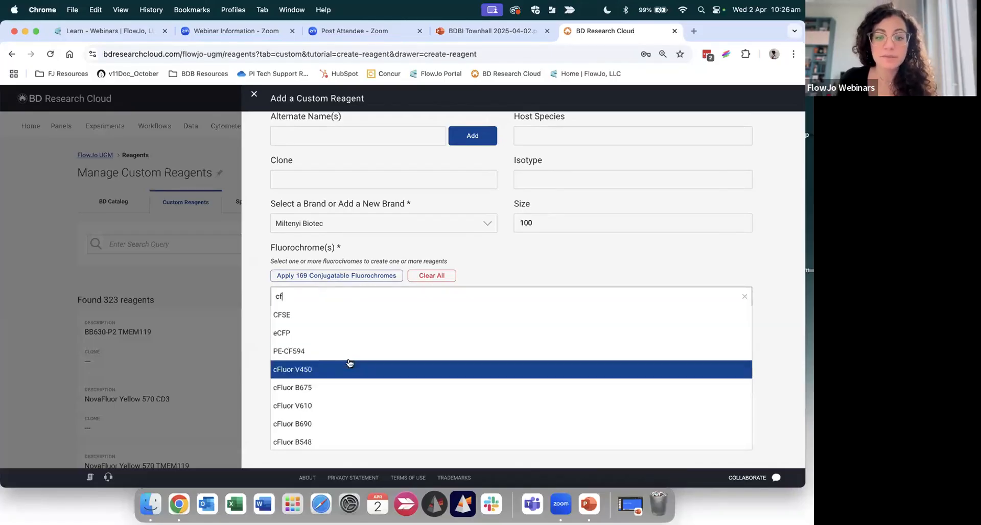
{"action": "scroll", "coordinate": [351, 363], "scroll_direction": "down", "scroll_amount": 3}
{"action": "scroll", "coordinate": [350, 363], "scroll_direction": "down", "scroll_amount": 4}
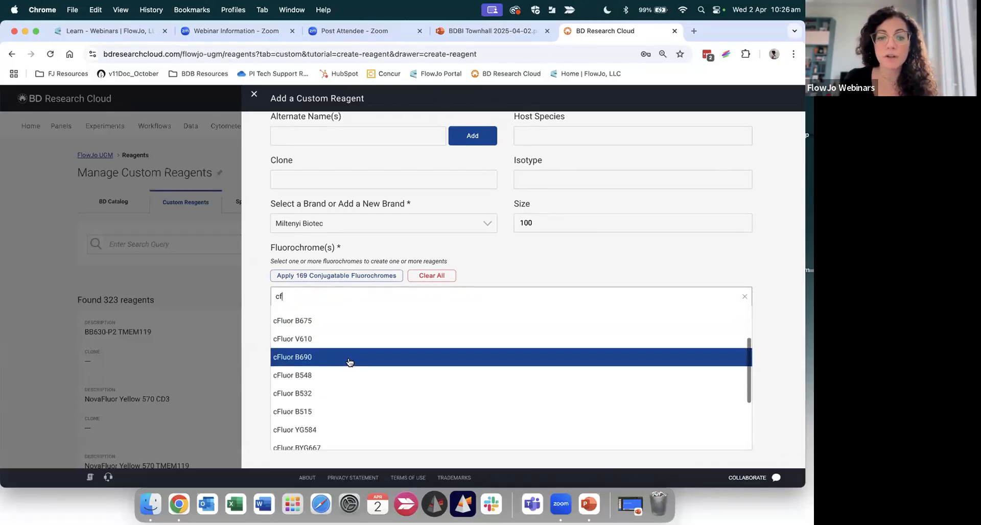
{"action": "scroll", "coordinate": [350, 361], "scroll_direction": "down", "scroll_amount": 2}
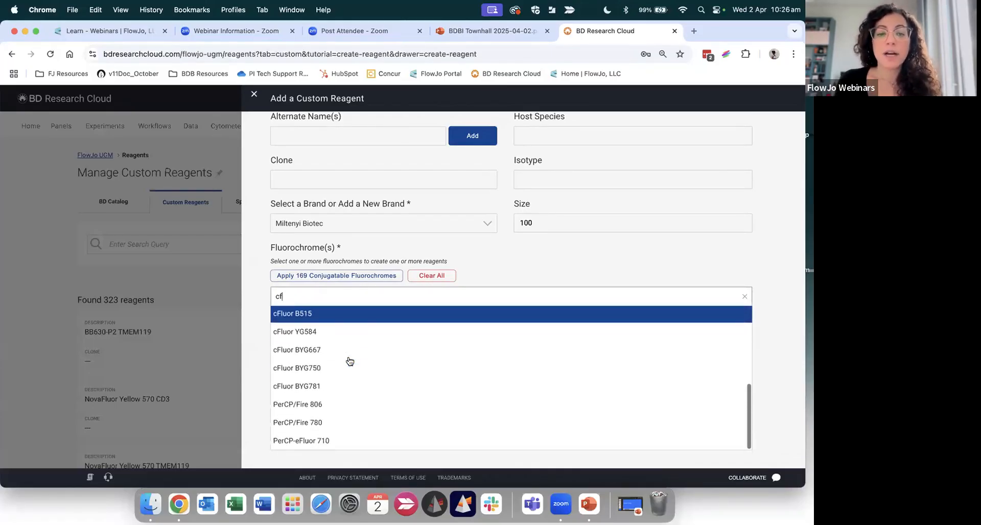
{"action": "scroll", "coordinate": [350, 361], "scroll_direction": "up", "scroll_amount": 10}
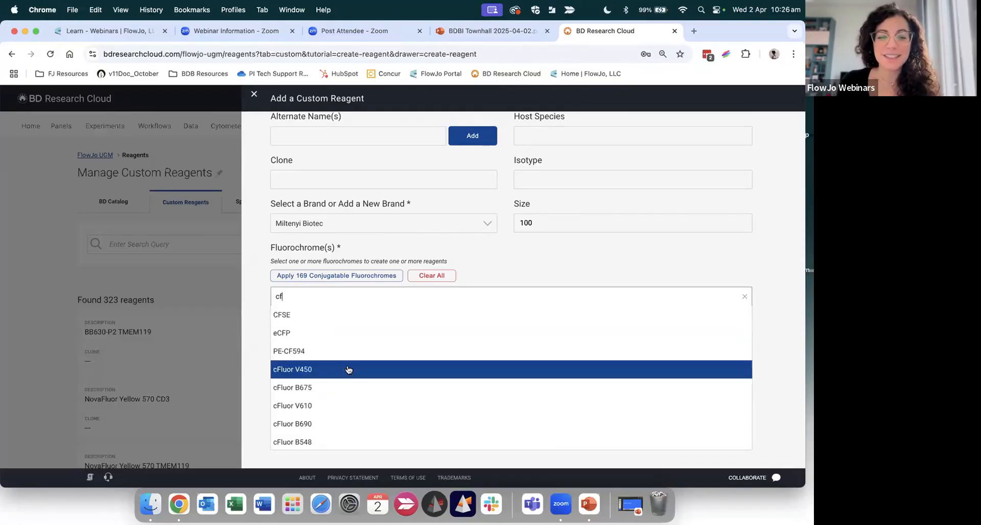
{"action": "left_click", "coordinate": [346, 386]}
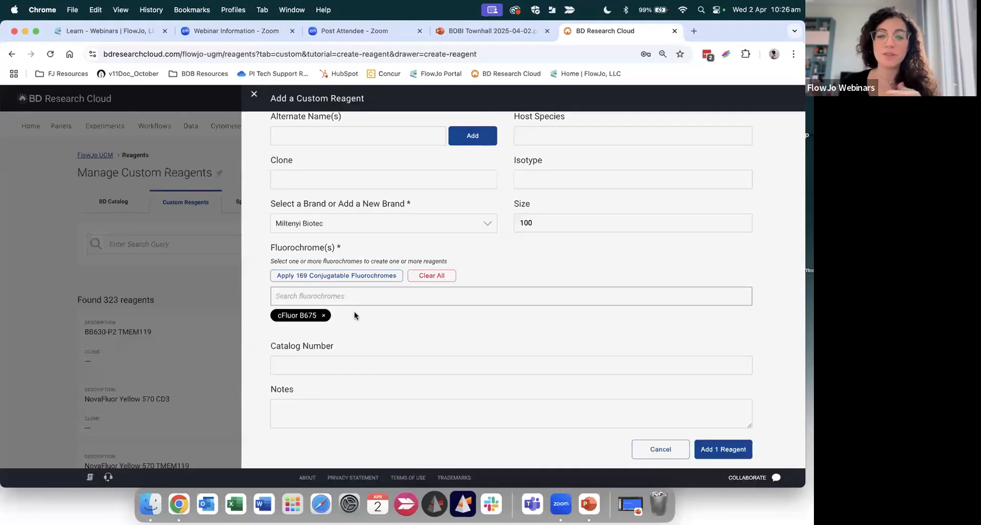
Step: Submit the CD44 custom reagent without a catalog number or notes and check the Custom Reagents list
{"action": "scroll", "coordinate": [347, 354], "scroll_direction": "down", "scroll_amount": 1}
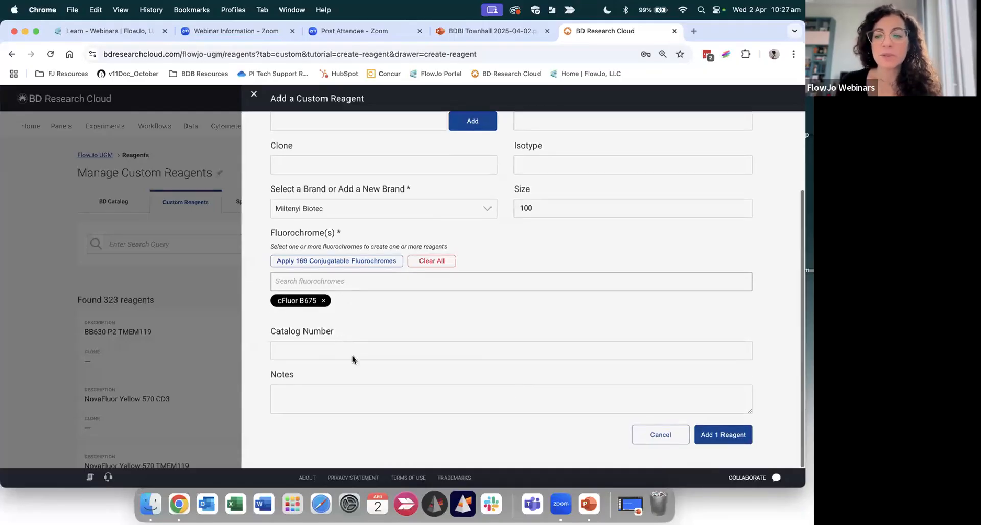
{"action": "left_click", "coordinate": [731, 435]}
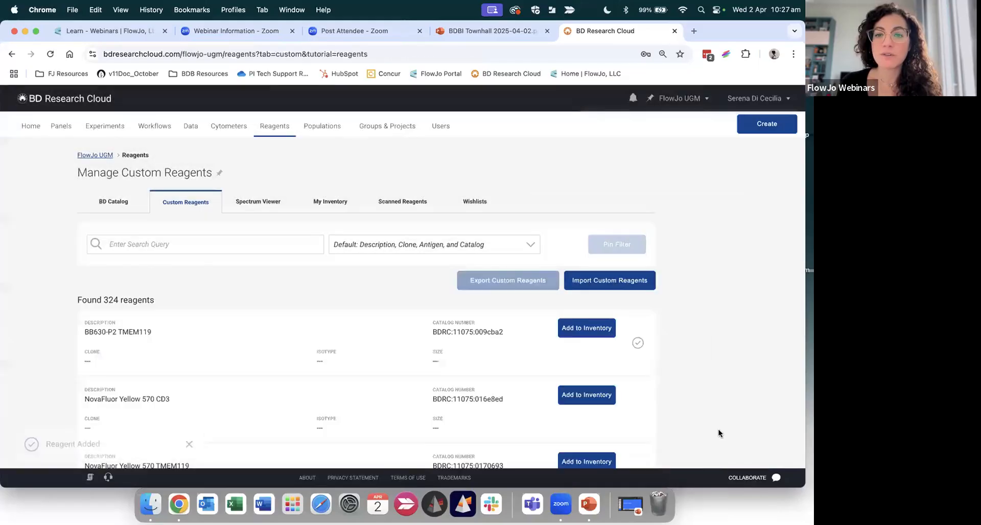
{"action": "scroll", "coordinate": [719, 345], "scroll_direction": "down", "scroll_amount": 1}
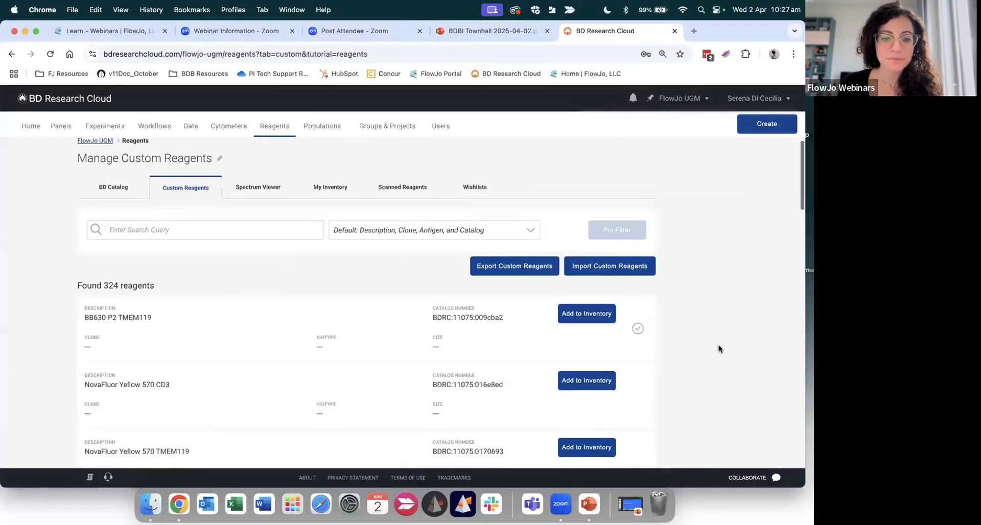
{"action": "scroll", "coordinate": [718, 349], "scroll_direction": "up", "scroll_amount": 1}
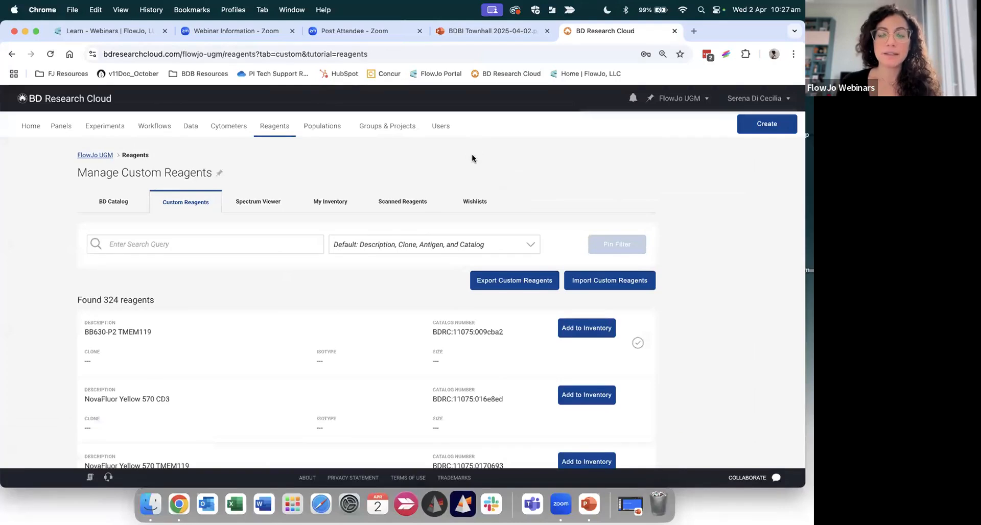
Step: Open the Spectrum Viewer and bring its cytometer settings and emission graph into view
{"action": "left_click", "coordinate": [257, 203]}
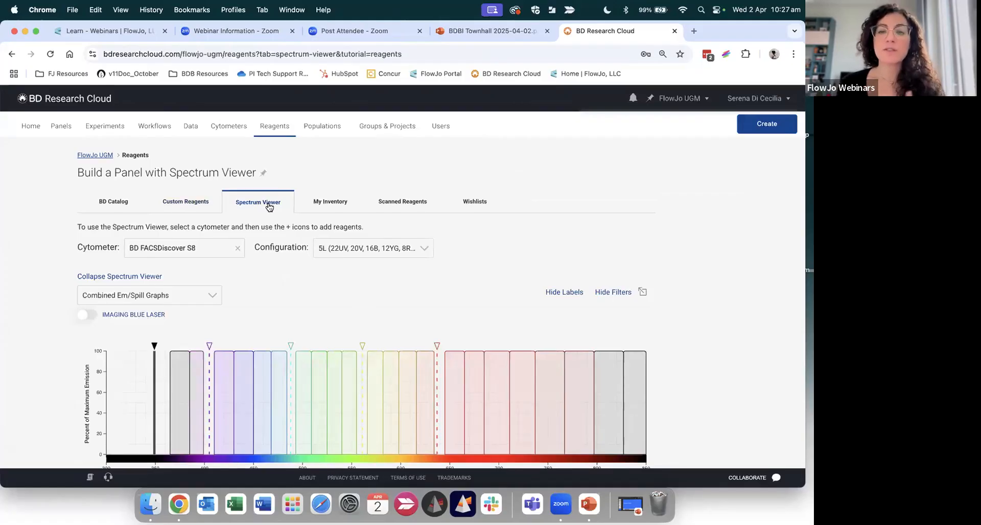
{"action": "scroll", "coordinate": [277, 235], "scroll_direction": "down", "scroll_amount": 2}
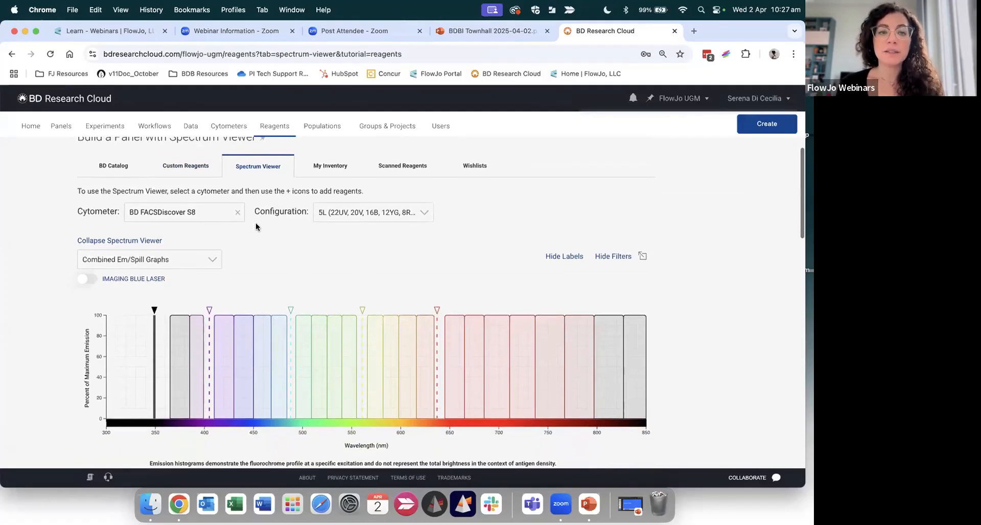
Step: Replace the Spectrum Viewer's selected cytometer with Cytek Aurora
{"action": "left_click", "coordinate": [219, 214]}
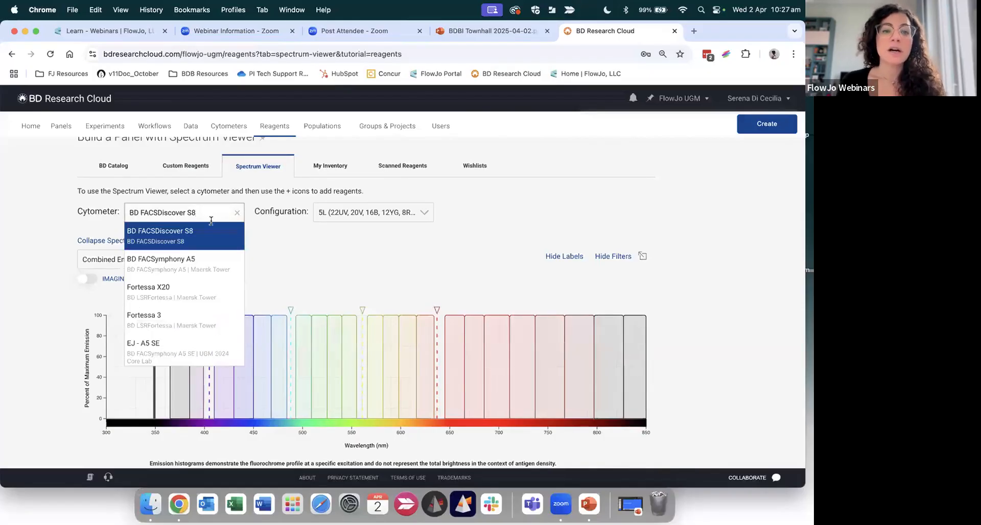
{"action": "left_click", "coordinate": [237, 213]}
{"action": "left_click", "coordinate": [210, 213]}
{"action": "type", "text": "auro"}
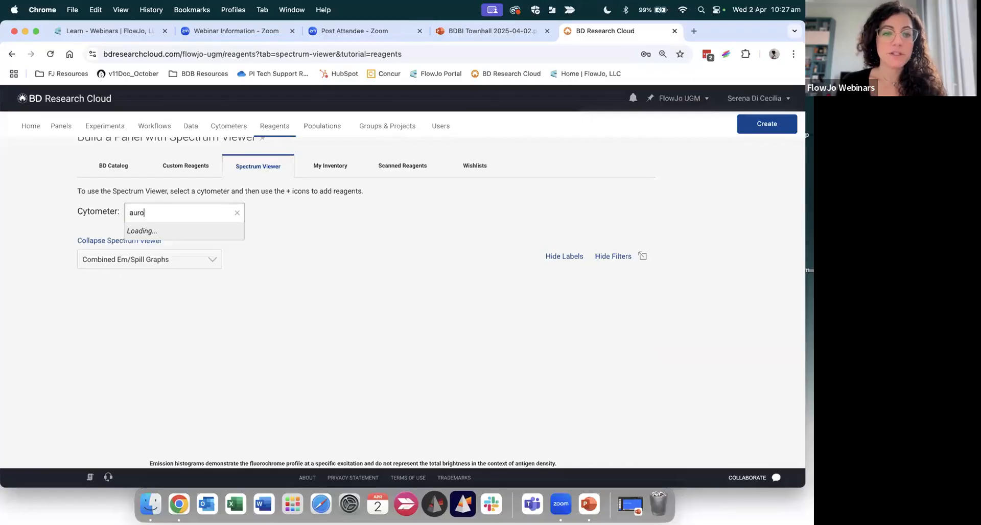
{"action": "key", "text": "Return"}
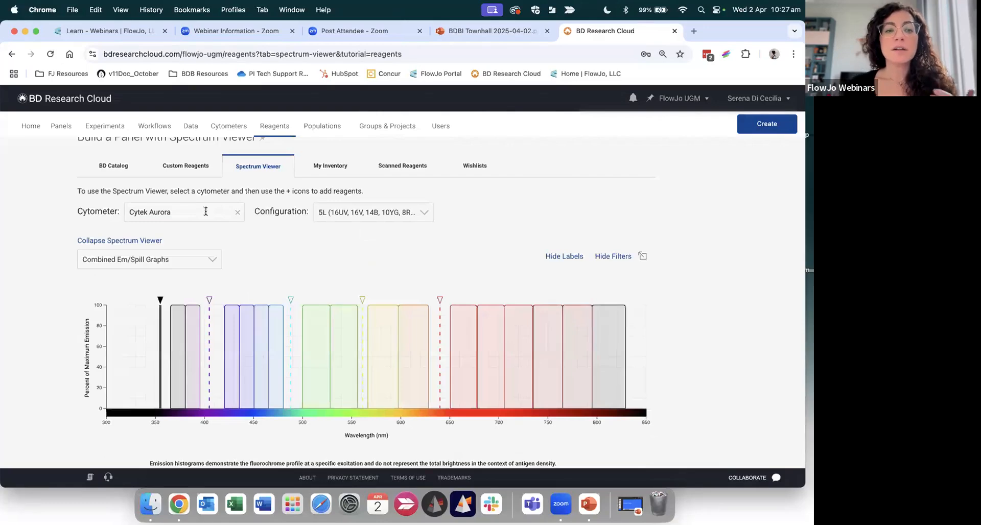
Step: Set the cytometer back to BD FACSDiscover S8 and look over the reagent list beneath the emission graph
{"action": "left_click", "coordinate": [237, 212]}
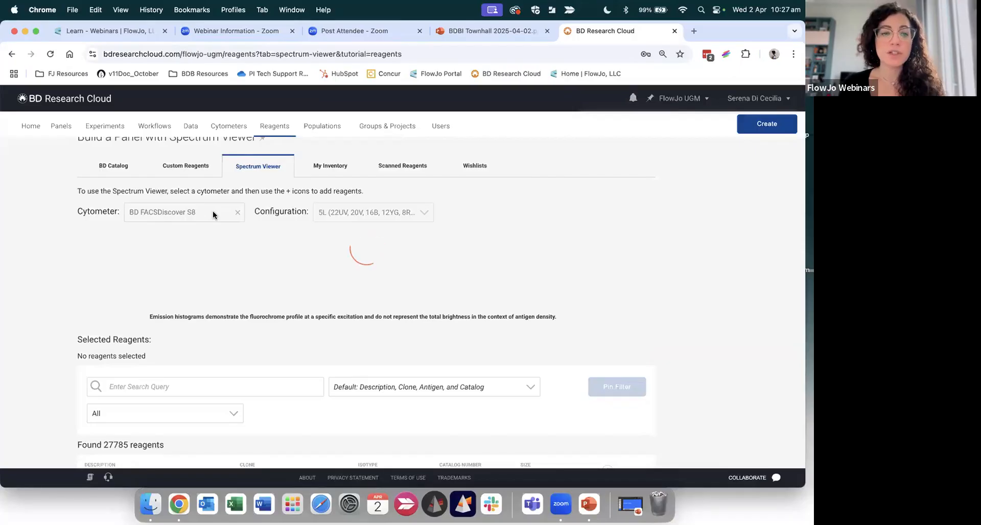
{"action": "scroll", "coordinate": [478, 259], "scroll_direction": "down", "scroll_amount": 2}
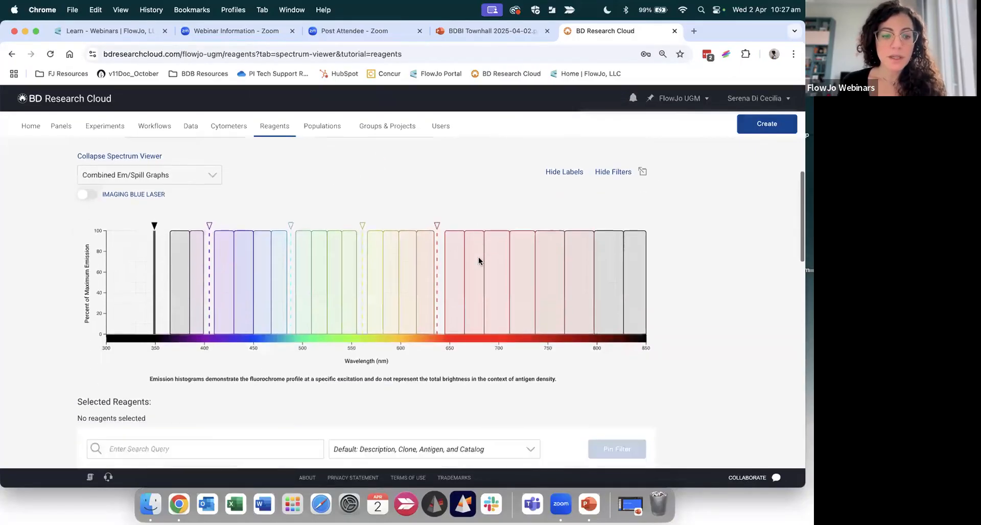
{"action": "scroll", "coordinate": [478, 259], "scroll_direction": "down", "scroll_amount": 5}
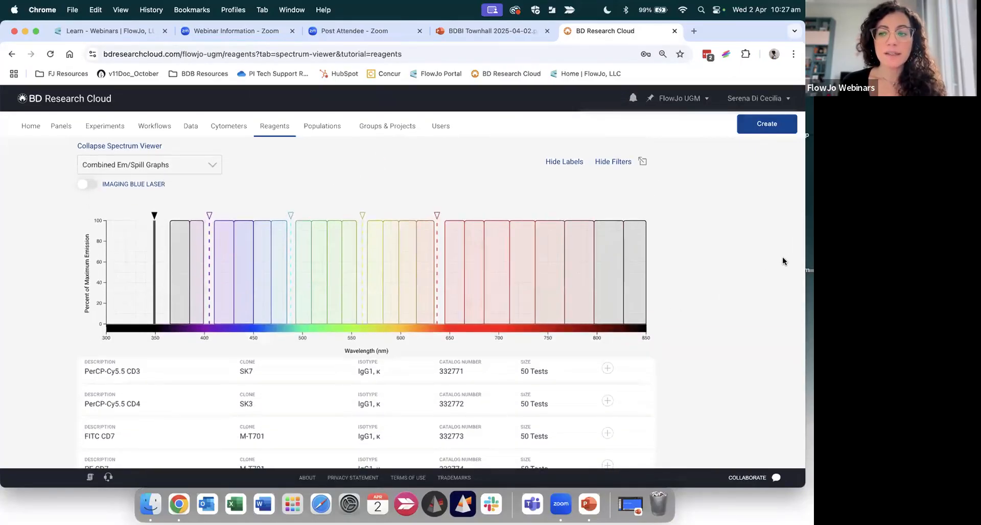
Step: Add the PerCP-Cy5.5 CD4 reagent, clone SK3, to the Spectrum Viewer and look over its emission curve and selected-reagent entry
{"action": "scroll", "coordinate": [781, 262], "scroll_direction": "down", "scroll_amount": 1}
{"action": "left_click", "coordinate": [611, 384]}
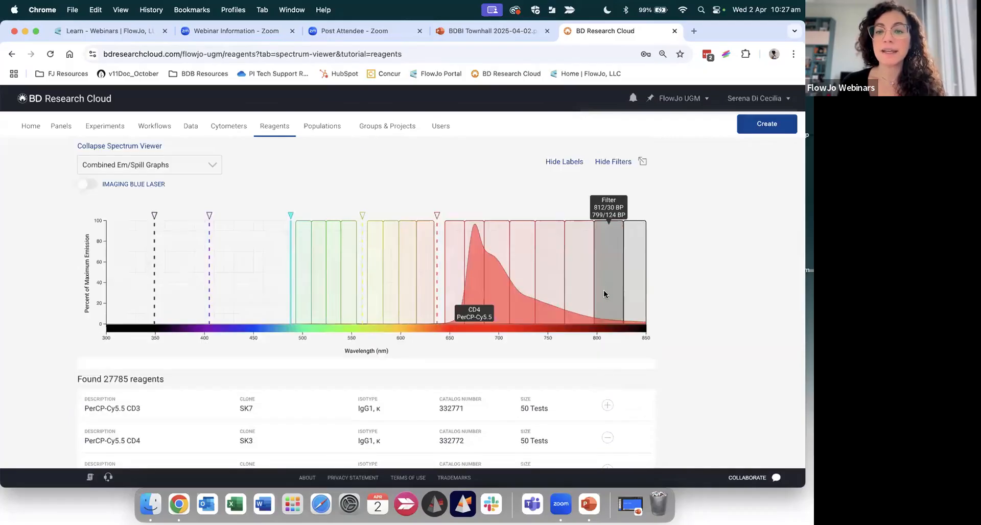
{"action": "scroll", "coordinate": [610, 336], "scroll_direction": "up", "scroll_amount": 10}
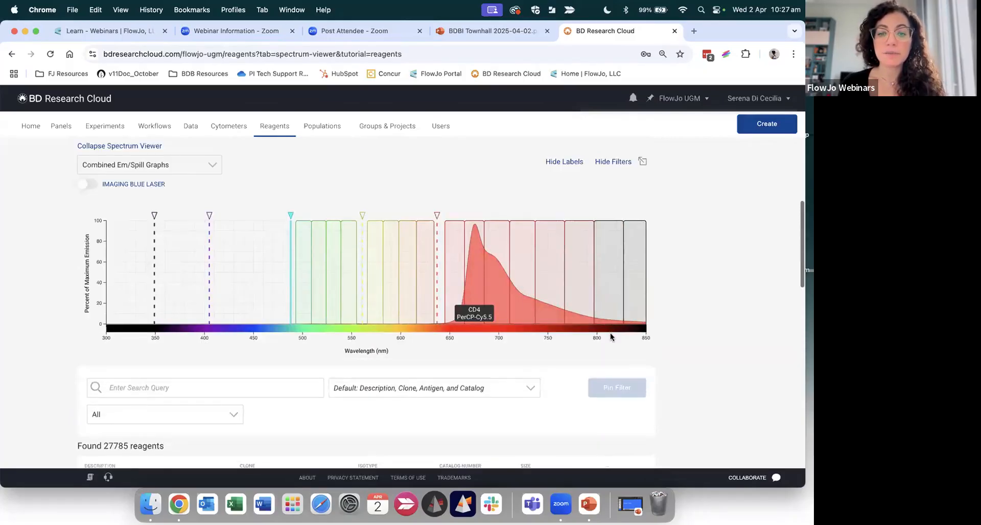
{"action": "scroll", "coordinate": [610, 336], "scroll_direction": "up", "scroll_amount": 5}
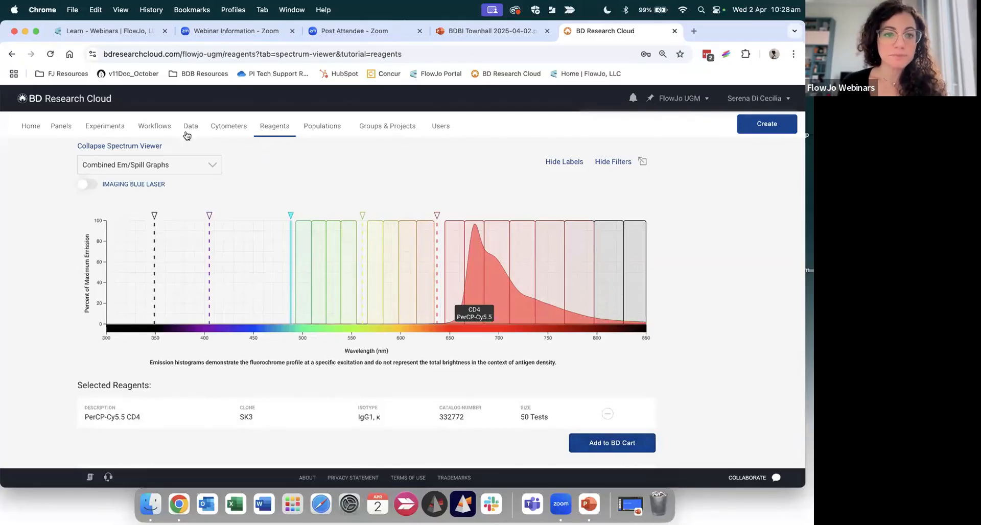
{"action": "scroll", "coordinate": [322, 164], "scroll_direction": "up", "scroll_amount": 5}
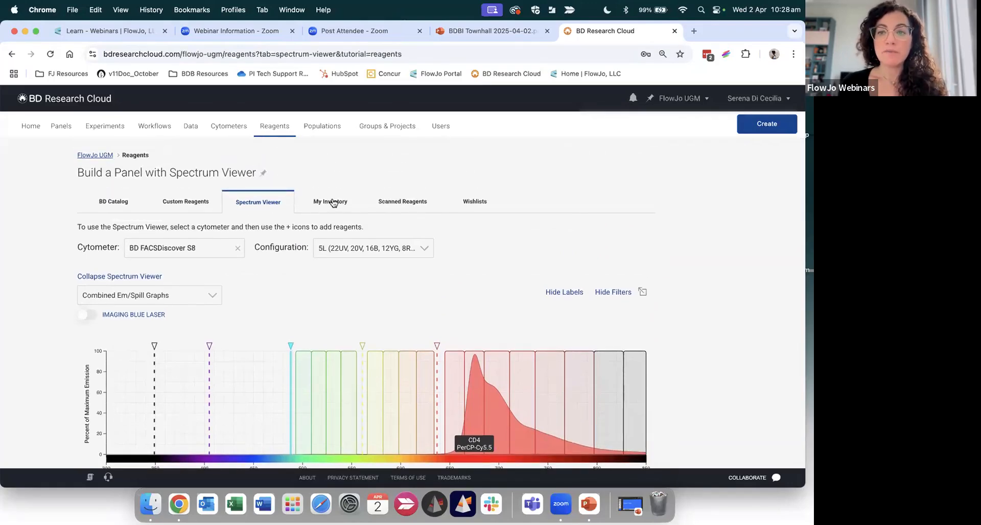
Step: Open the Scanned Reagents list and look over its entries' lot, expiry, scan and inventory details
{"action": "left_click", "coordinate": [389, 202]}
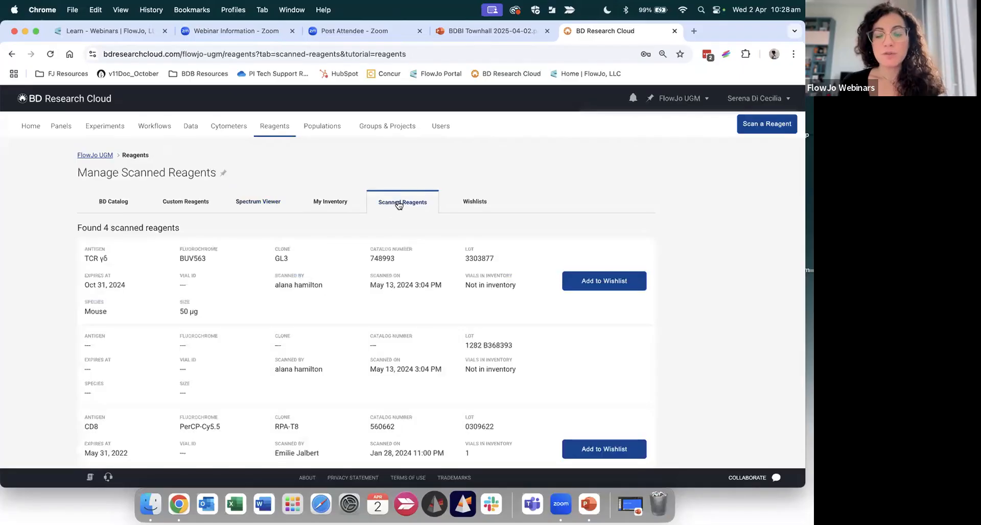
{"action": "scroll", "coordinate": [391, 229], "scroll_direction": "down", "scroll_amount": 1}
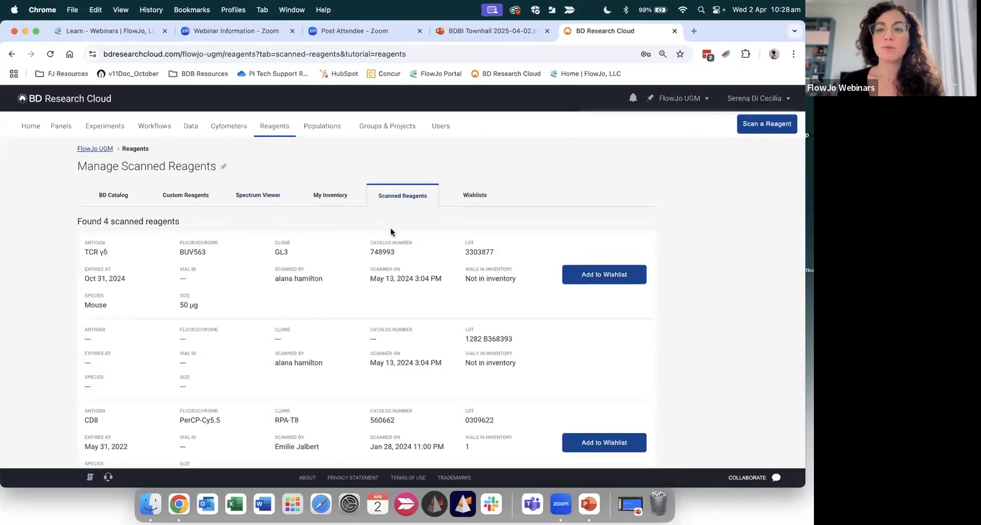
{"action": "scroll", "coordinate": [390, 231], "scroll_direction": "down", "scroll_amount": 3}
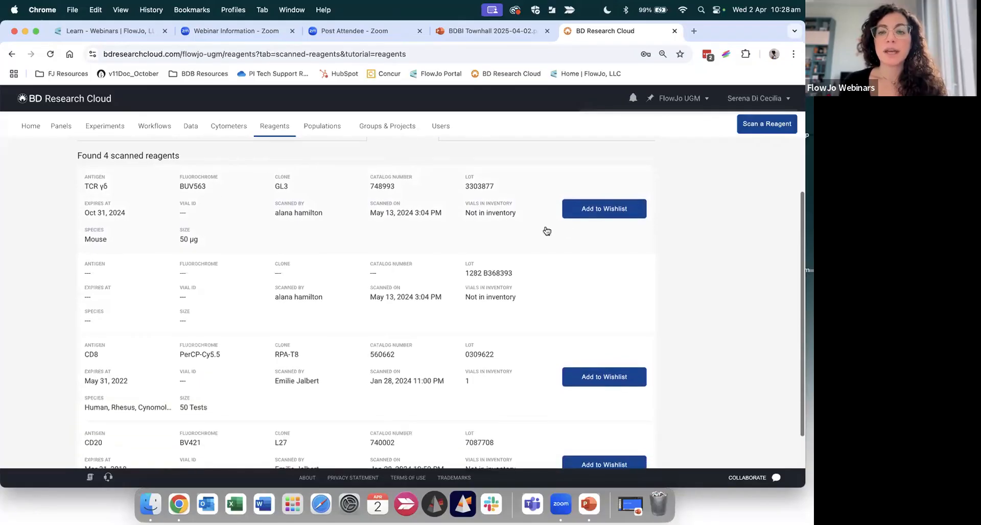
{"action": "scroll", "coordinate": [488, 231], "scroll_direction": "up", "scroll_amount": 3}
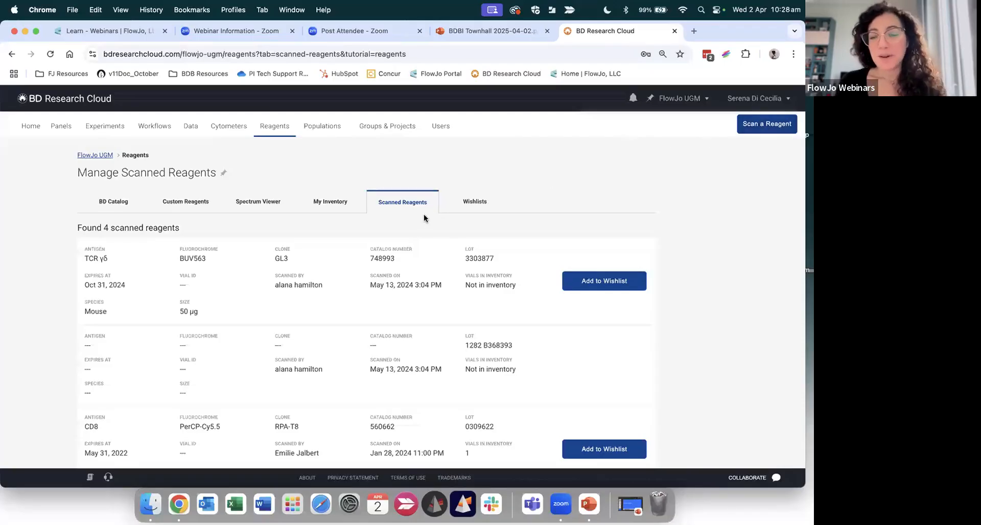
Step: Open My Inventory and export the reagent inventory as a CSV file
{"action": "left_click", "coordinate": [330, 204]}
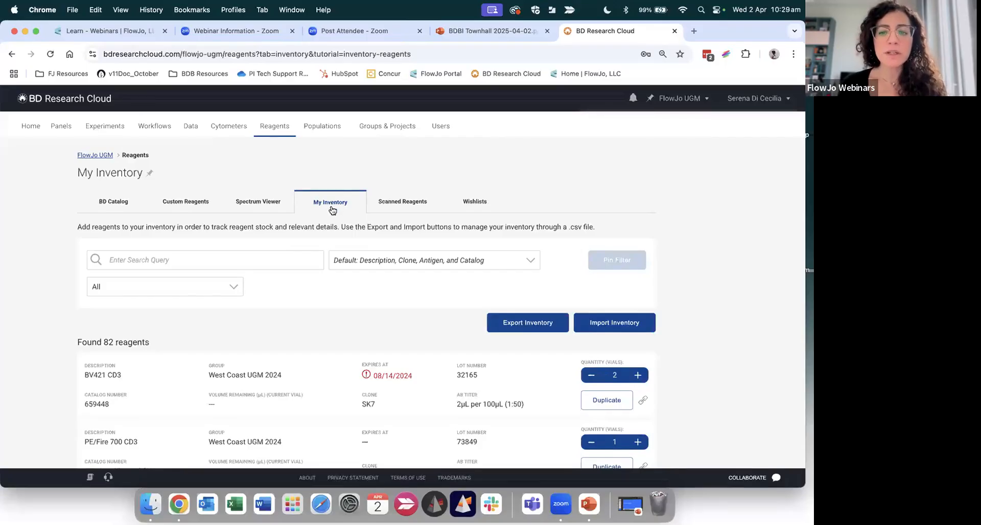
{"action": "scroll", "coordinate": [330, 205], "scroll_direction": "down", "scroll_amount": 2}
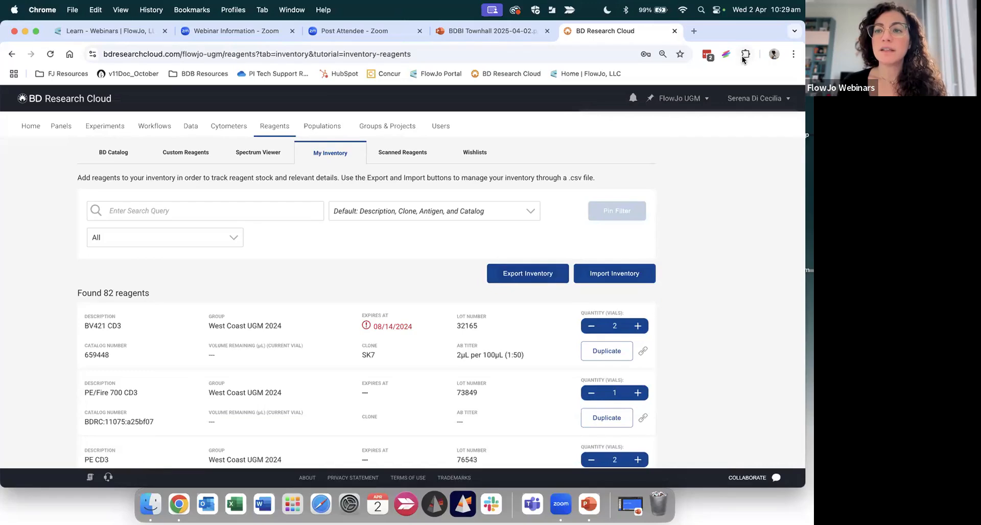
{"action": "left_click", "coordinate": [540, 277]}
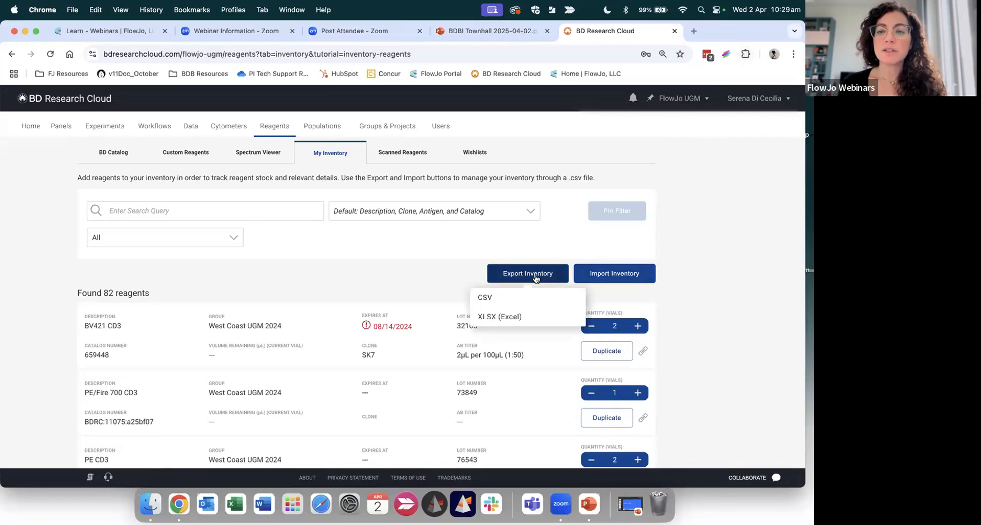
{"action": "left_click", "coordinate": [506, 302]}
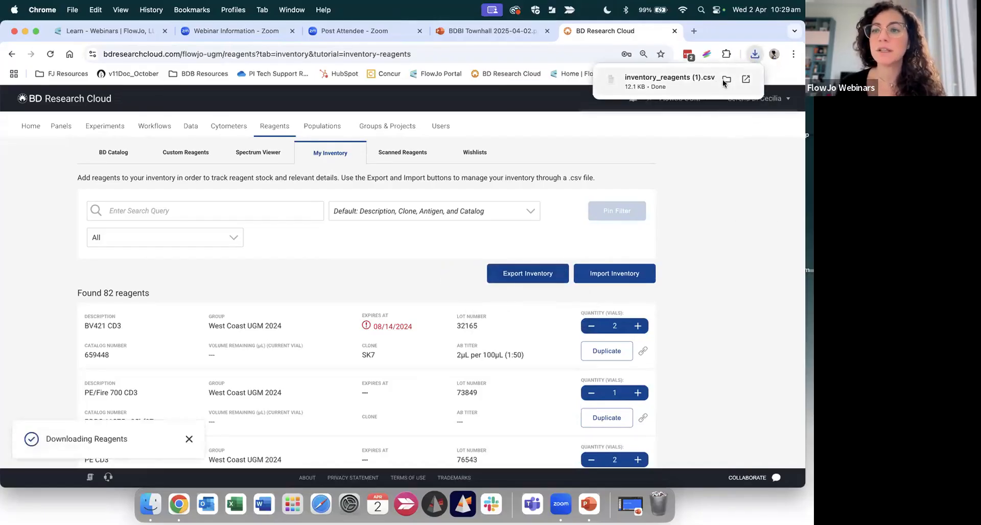
Step: Open the exported inventory_reagents (1).csv from the Downloads folder in Numbers and widen its window to fit the screen
{"action": "left_click", "coordinate": [725, 81]}
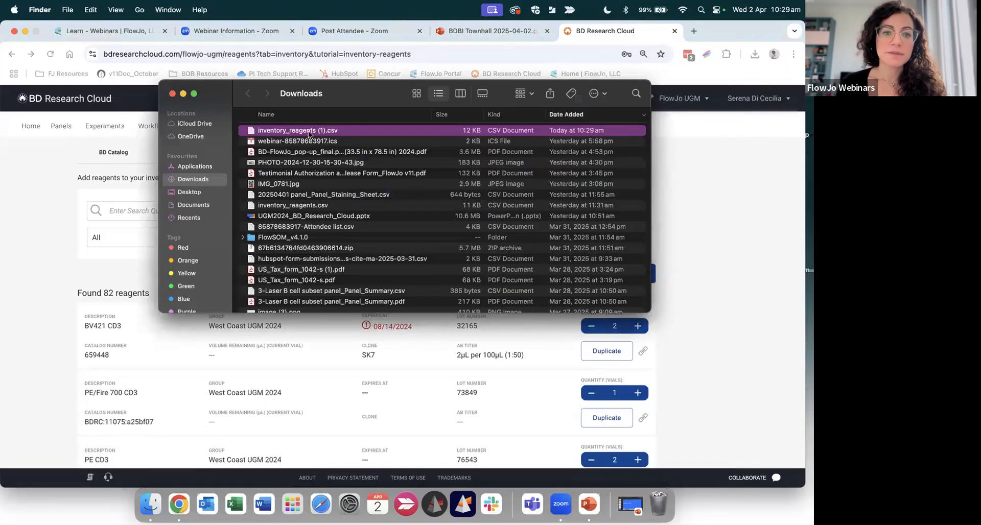
{"action": "double_click", "coordinate": [308, 131]}
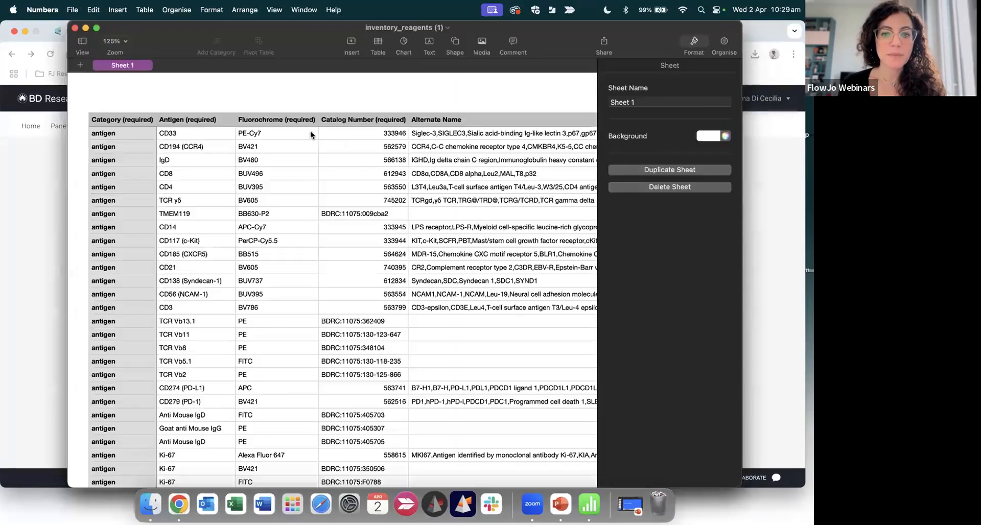
{"action": "left_click_drag", "start_coordinate": [276, 29], "coordinate": [225, 28]}
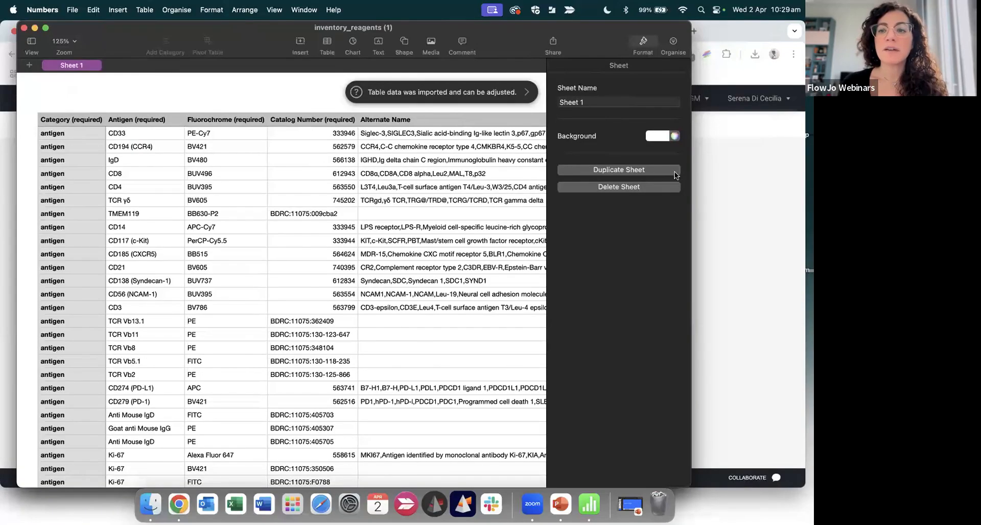
{"action": "double_click", "coordinate": [692, 169]}
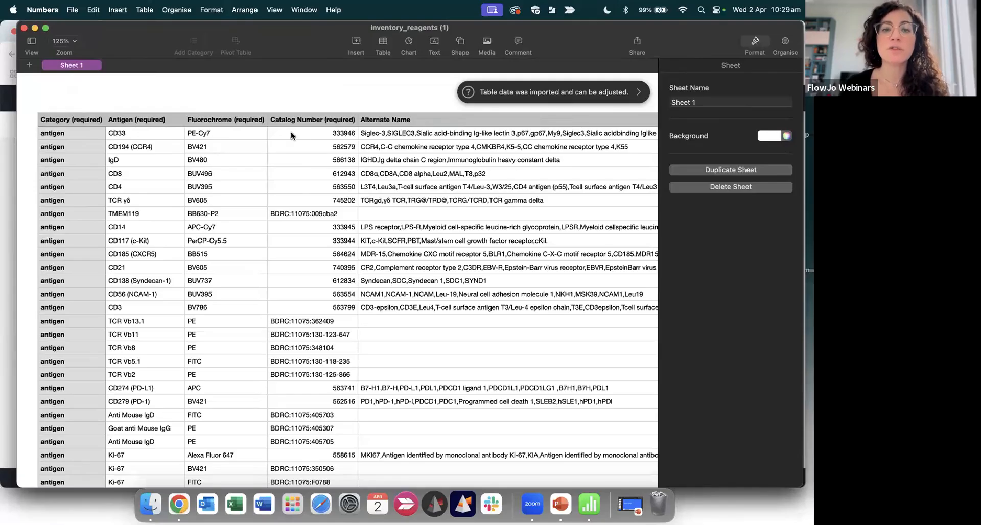
Step: Examine the exported inventory's columns from Antigen through Titers, and close the spreadsheet and the Downloads window
{"action": "scroll", "coordinate": [412, 141], "scroll_direction": "right", "scroll_amount": 10}
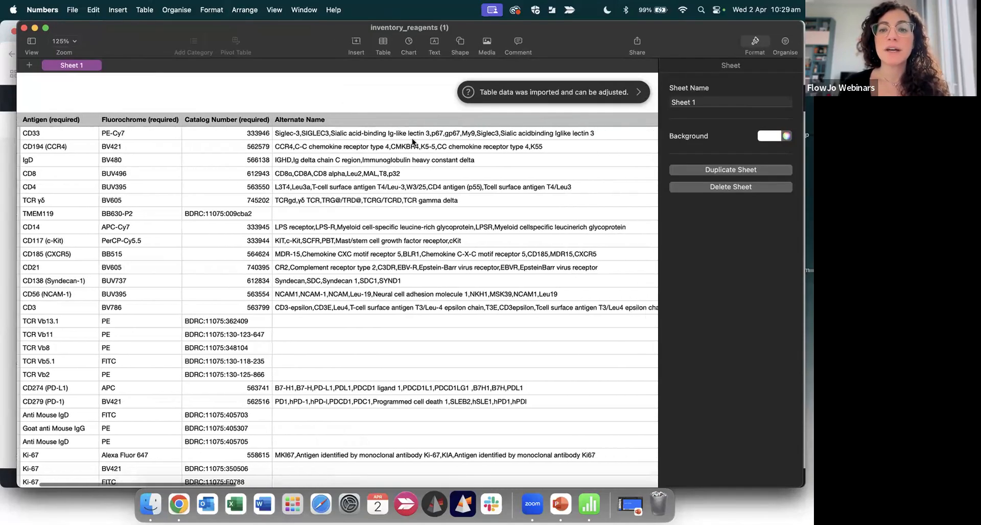
{"action": "scroll", "coordinate": [412, 140], "scroll_direction": "right", "scroll_amount": 8}
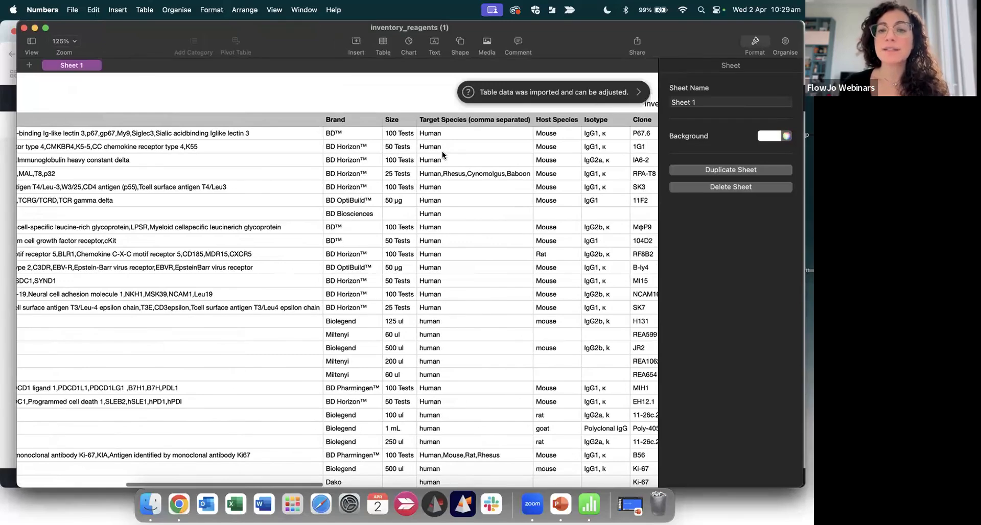
{"action": "scroll", "coordinate": [442, 151], "scroll_direction": "right", "scroll_amount": 8}
{"action": "scroll", "coordinate": [441, 152], "scroll_direction": "right", "scroll_amount": 10}
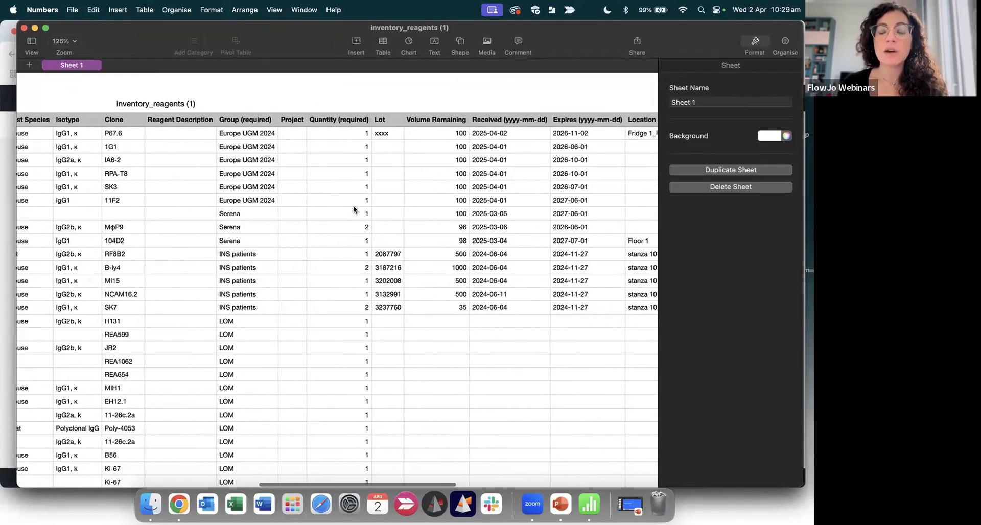
{"action": "scroll", "coordinate": [365, 213], "scroll_direction": "right", "scroll_amount": 3}
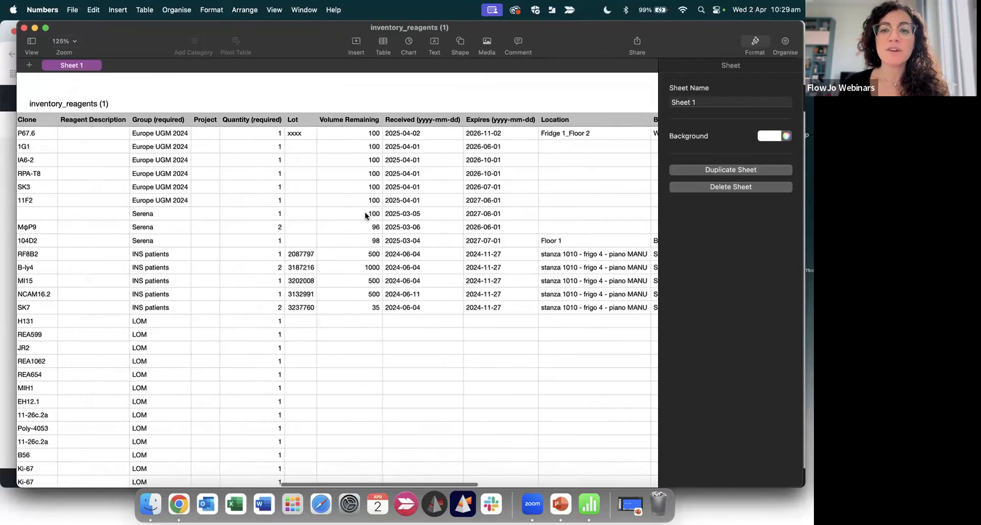
{"action": "scroll", "coordinate": [364, 213], "scroll_direction": "right", "scroll_amount": 5}
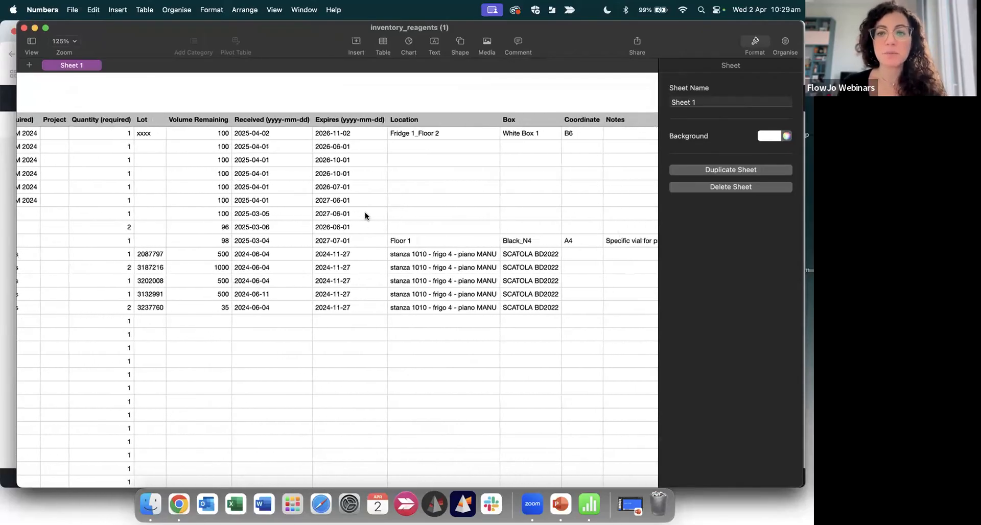
{"action": "scroll", "coordinate": [365, 213], "scroll_direction": "right", "scroll_amount": 6}
{"action": "scroll", "coordinate": [403, 188], "scroll_direction": "right", "scroll_amount": 7}
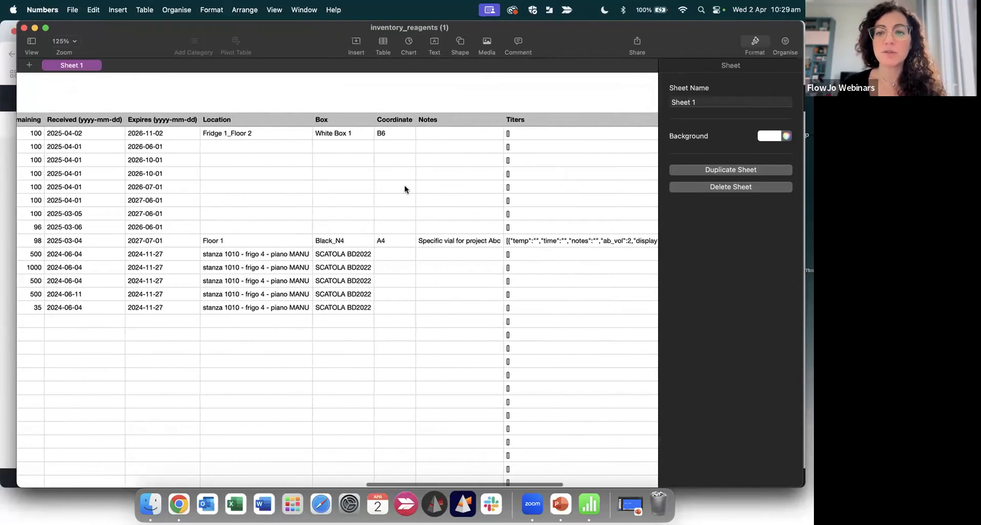
{"action": "scroll", "coordinate": [404, 188], "scroll_direction": "left", "scroll_amount": 14}
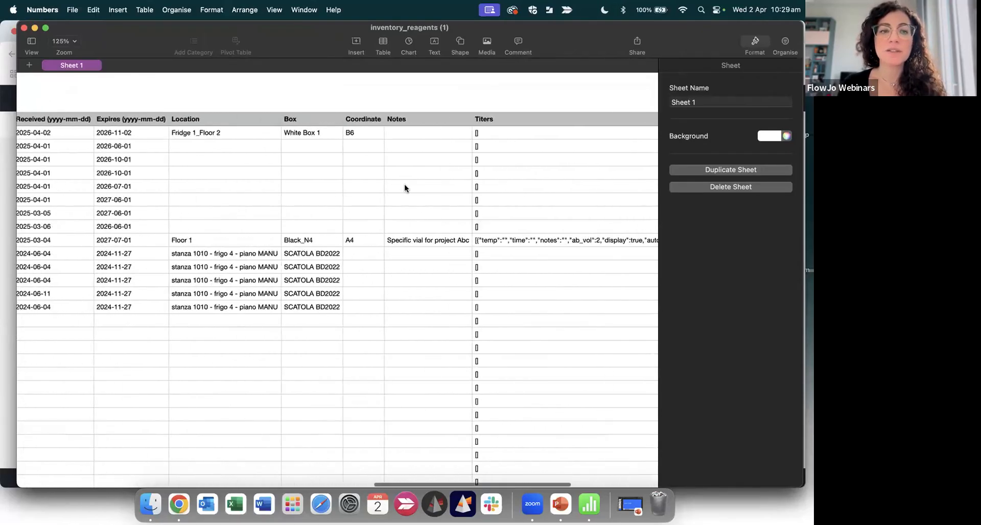
{"action": "left_click", "coordinate": [24, 28]}
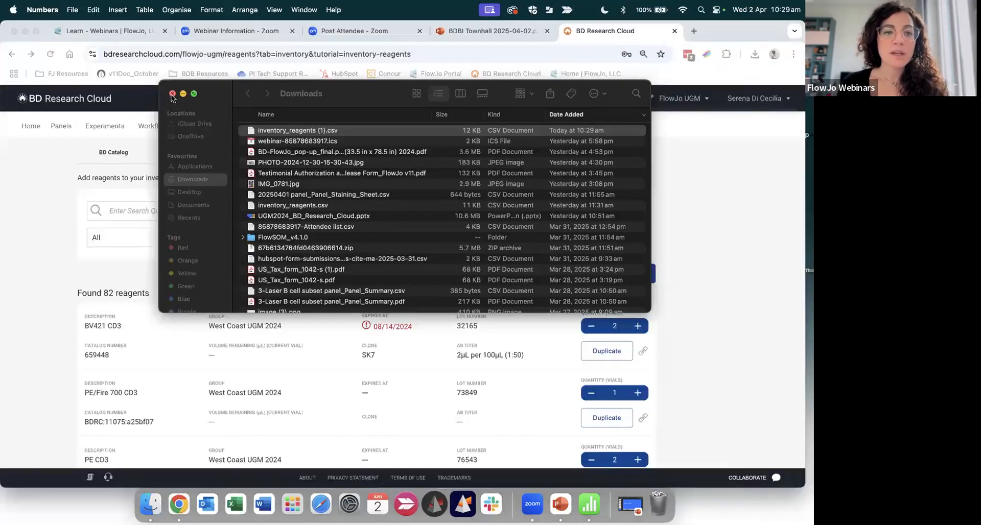
{"action": "left_click", "coordinate": [171, 94]}
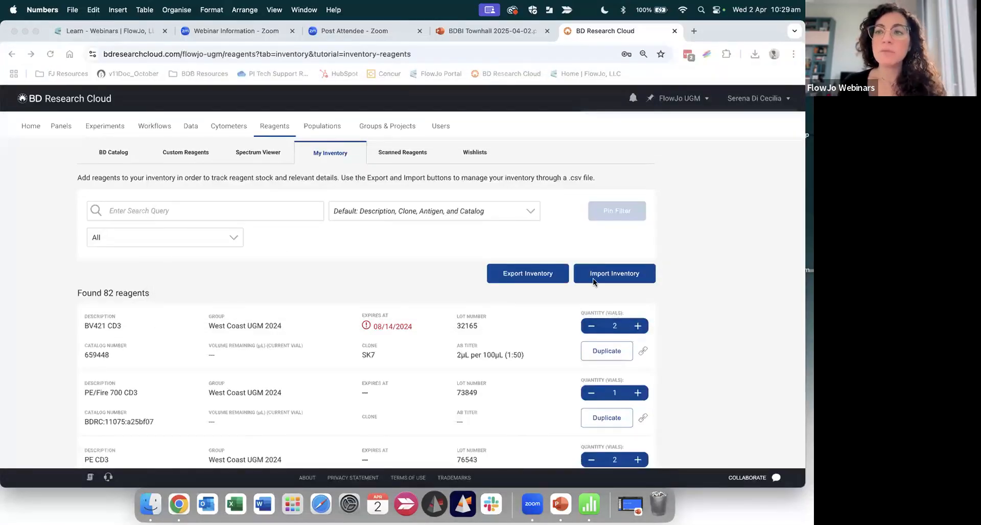
Step: Open the BV421 CD3 inventory record in BD Research Cloud and review its stock, storage and notes fields
{"action": "left_click", "coordinate": [166, 330]}
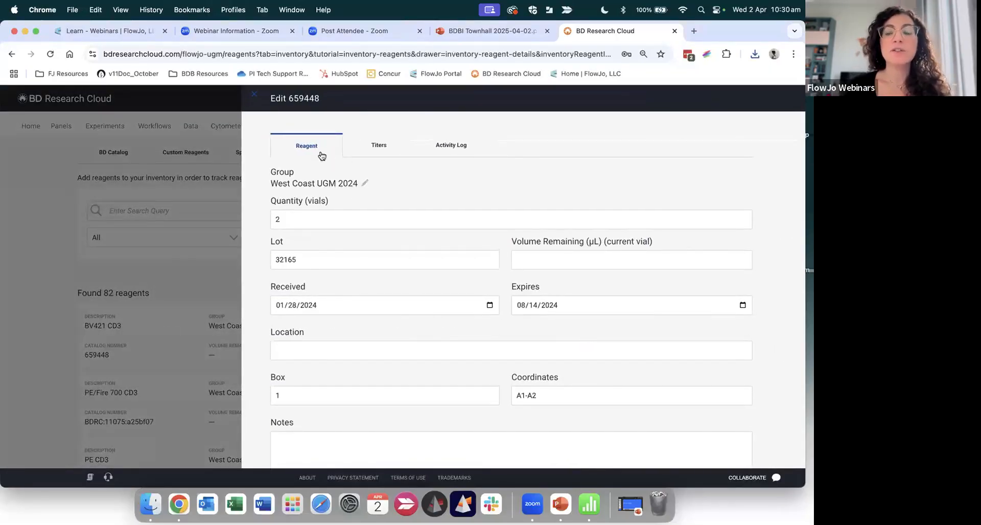
{"action": "scroll", "coordinate": [409, 302], "scroll_direction": "down", "scroll_amount": 1}
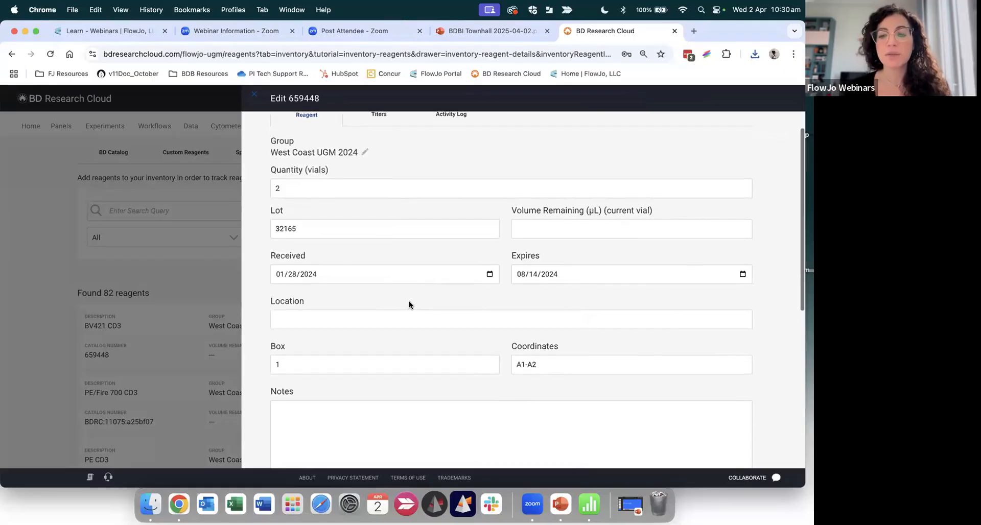
{"action": "scroll", "coordinate": [409, 302], "scroll_direction": "down", "scroll_amount": 4}
{"action": "scroll", "coordinate": [408, 302], "scroll_direction": "up", "scroll_amount": 5}
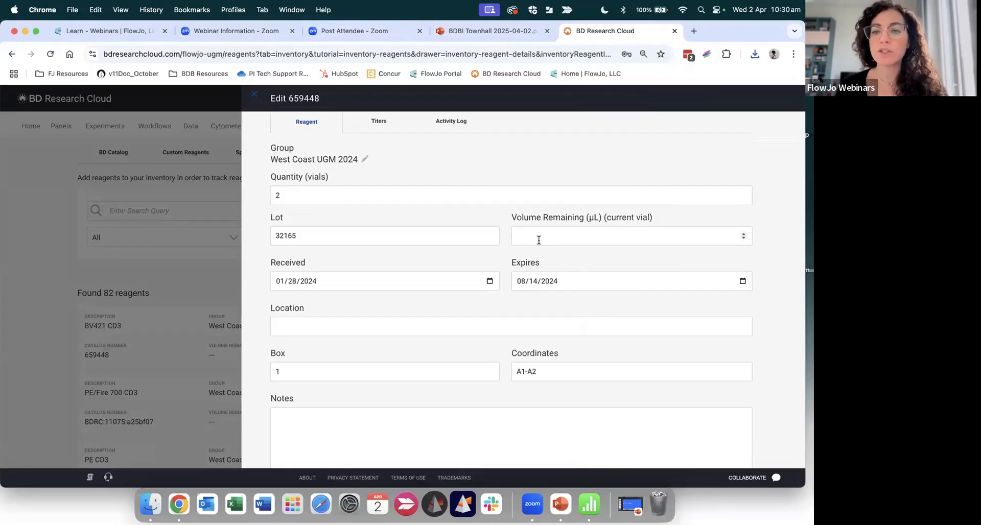
{"action": "scroll", "coordinate": [538, 251], "scroll_direction": "down", "scroll_amount": 5}
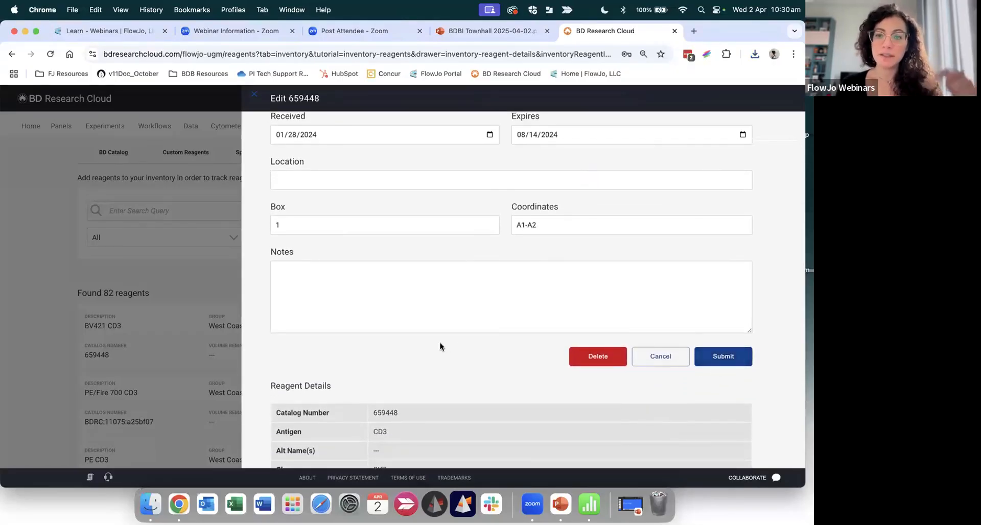
{"action": "scroll", "coordinate": [439, 346], "scroll_direction": "up", "scroll_amount": 6}
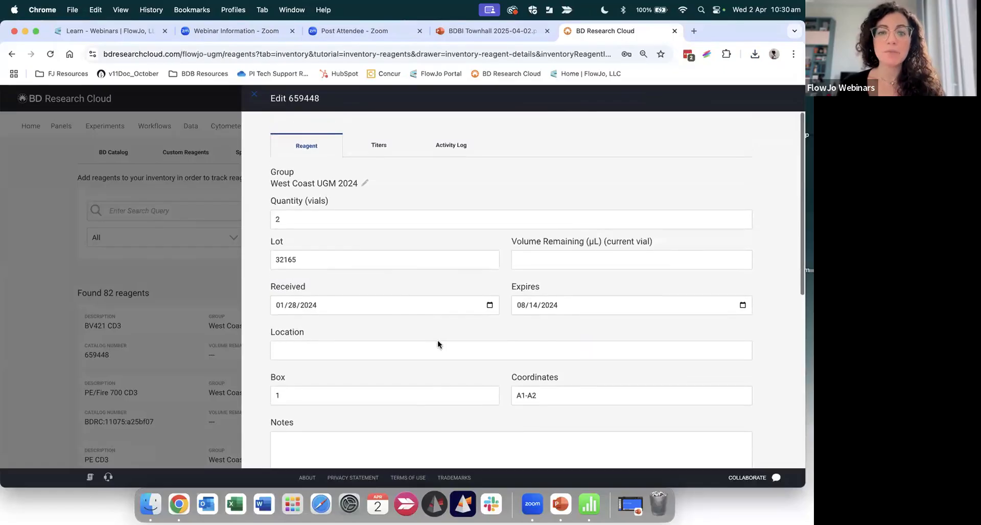
Step: Check the BV421 CD3 record's titers and activity log, and return to the inventory list
{"action": "left_click", "coordinate": [382, 149]}
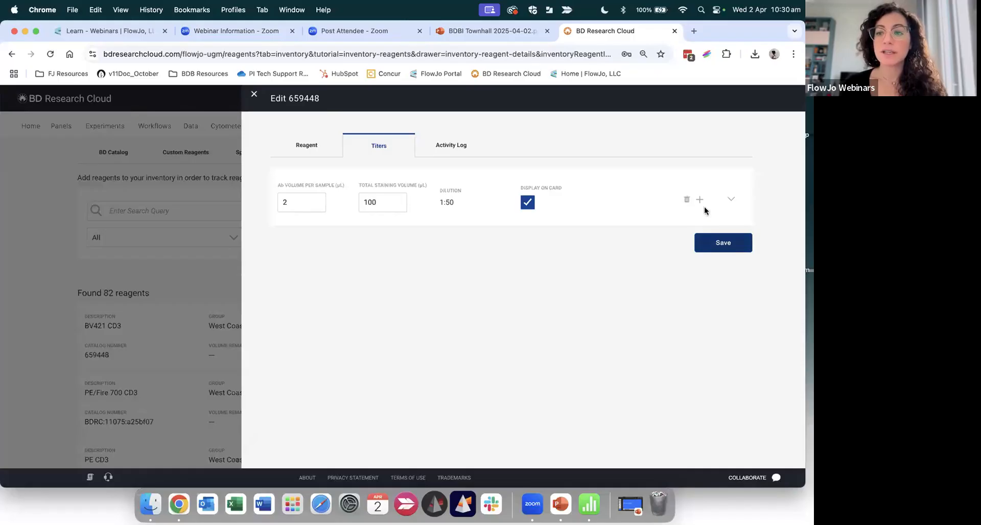
{"action": "left_click", "coordinate": [439, 149]}
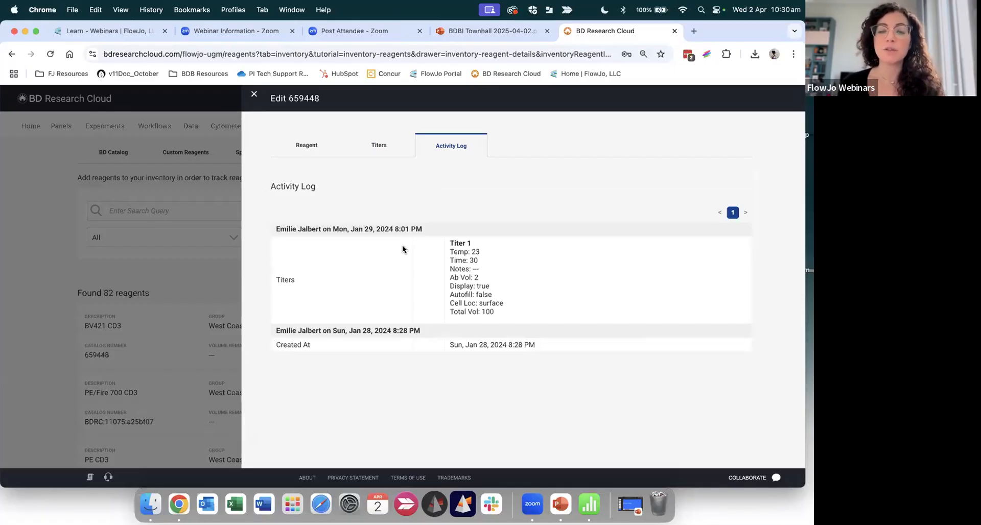
{"action": "left_click", "coordinate": [254, 94]}
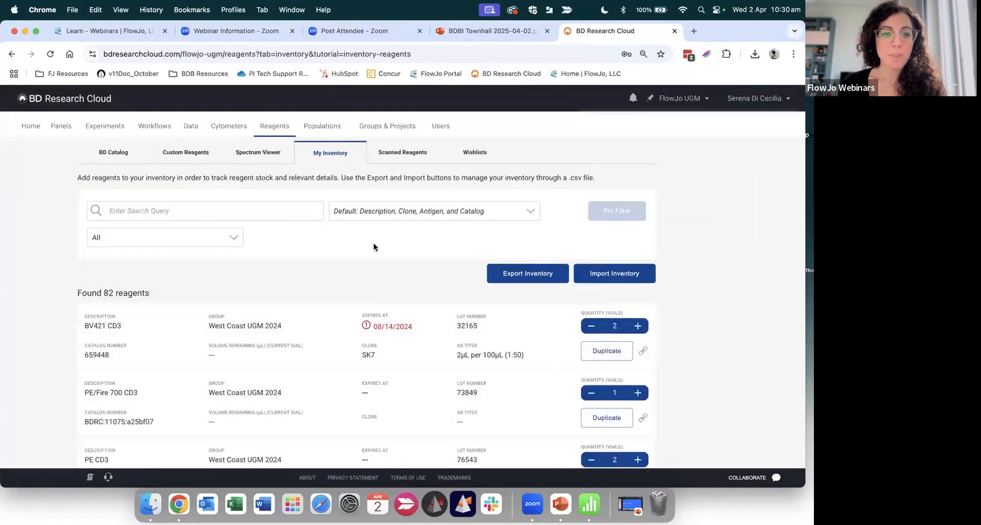
{"action": "scroll", "coordinate": [330, 268], "scroll_direction": "down", "scroll_amount": 1}
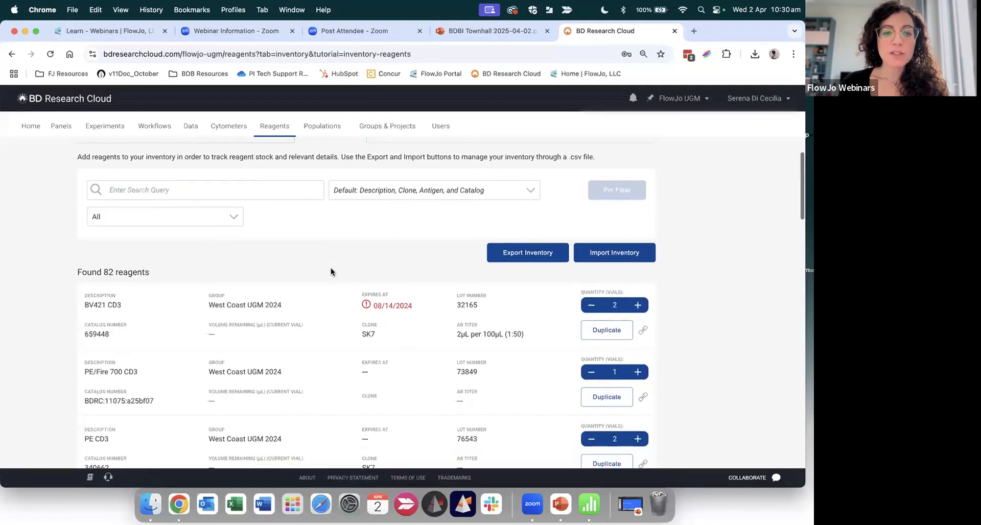
{"action": "scroll", "coordinate": [330, 268], "scroll_direction": "up", "scroll_amount": 2}
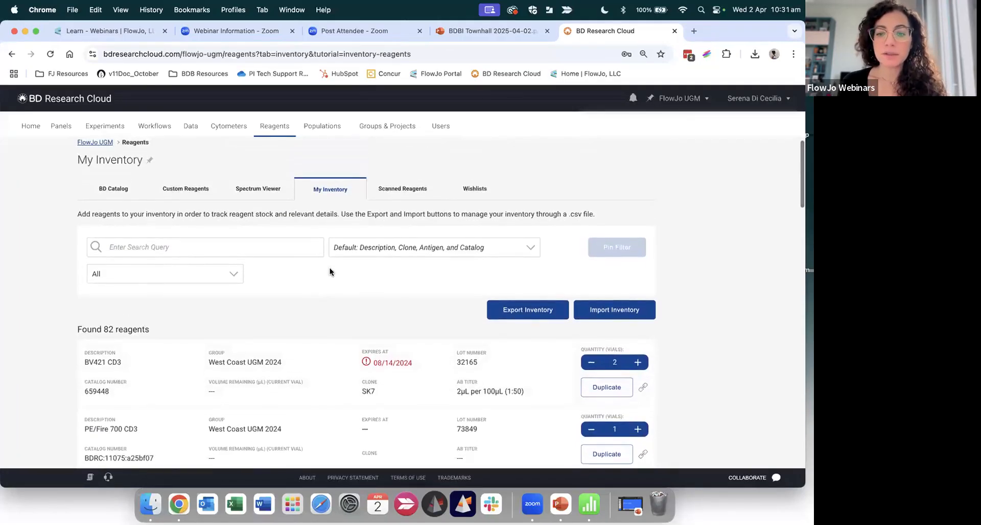
Step: Look over the My Inventory list, including the reagents' expiry dates, lot numbers, vial quantities and Duplicate options
{"action": "scroll", "coordinate": [330, 267], "scroll_direction": "down", "scroll_amount": 2}
{"action": "scroll", "coordinate": [331, 271], "scroll_direction": "down", "scroll_amount": 1}
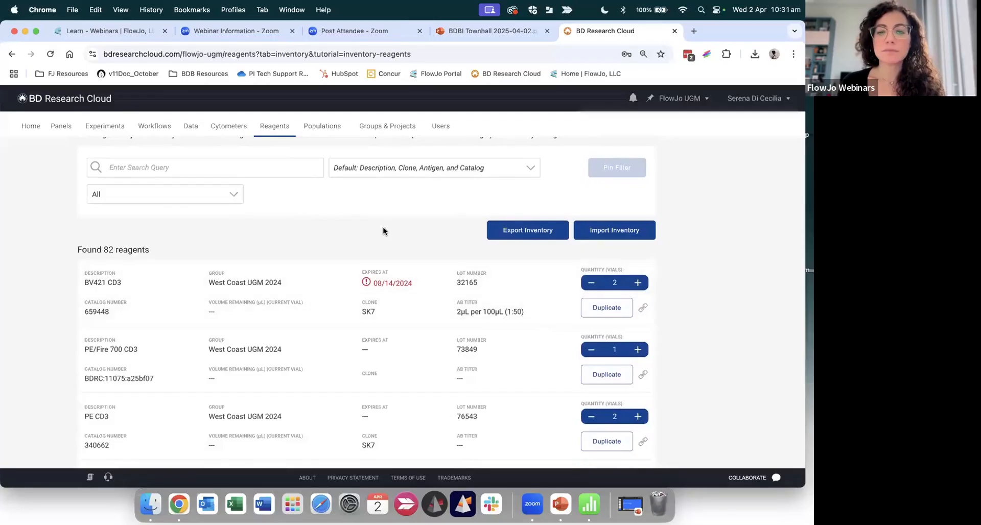
{"action": "scroll", "coordinate": [388, 231], "scroll_direction": "up", "scroll_amount": 3}
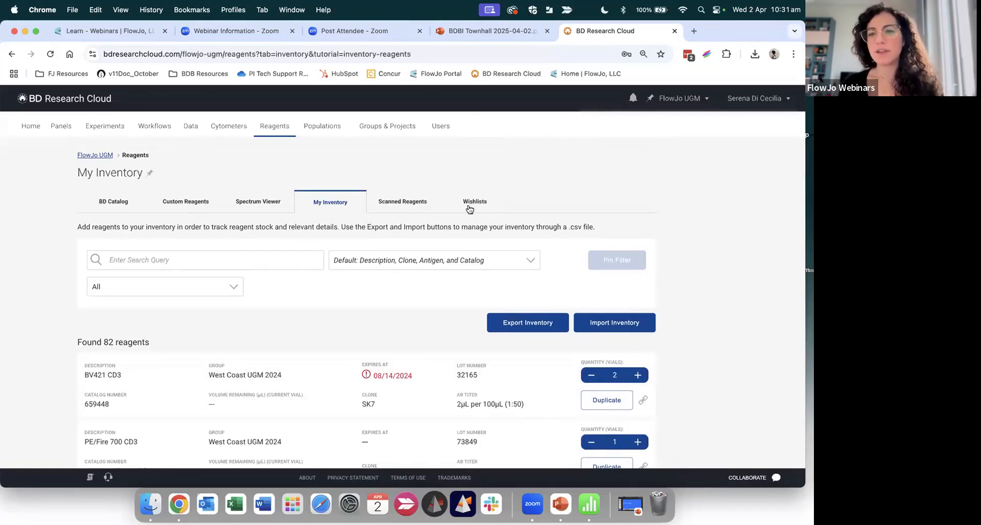
{"action": "scroll", "coordinate": [413, 250], "scroll_direction": "down", "scroll_amount": 2}
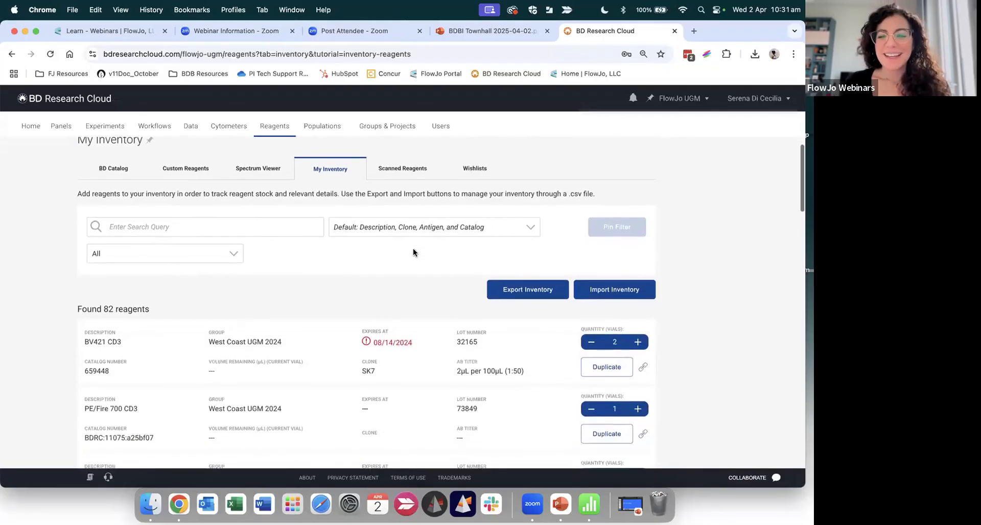
{"action": "scroll", "coordinate": [413, 252], "scroll_direction": "down", "scroll_amount": 2}
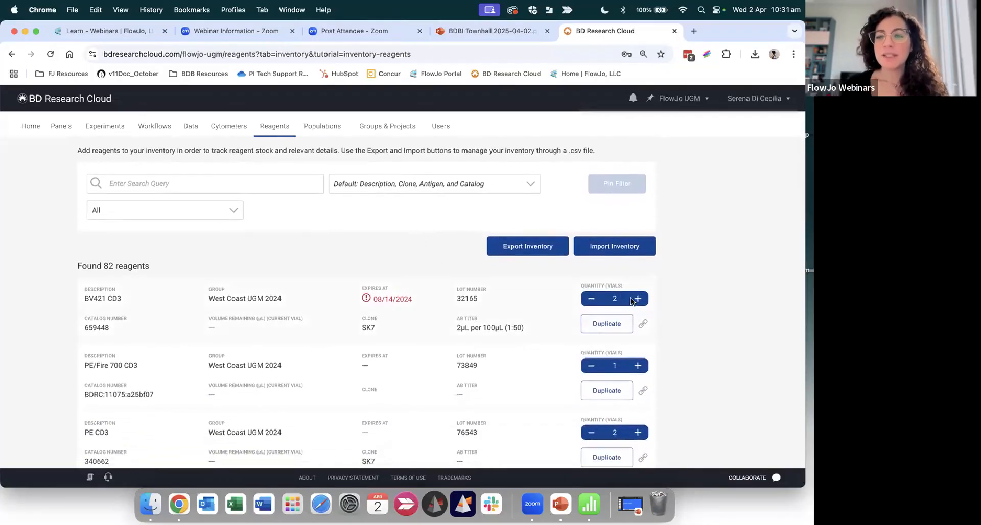
{"action": "scroll", "coordinate": [294, 175], "scroll_direction": "up", "scroll_amount": 1}
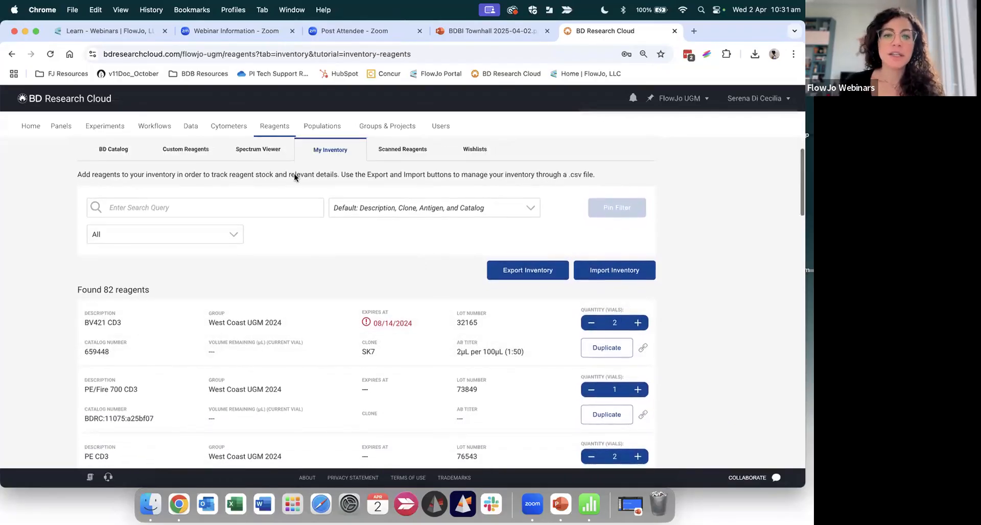
{"action": "scroll", "coordinate": [294, 177], "scroll_direction": "up", "scroll_amount": 4}
{"action": "scroll", "coordinate": [400, 339], "scroll_direction": "down", "scroll_amount": 10}
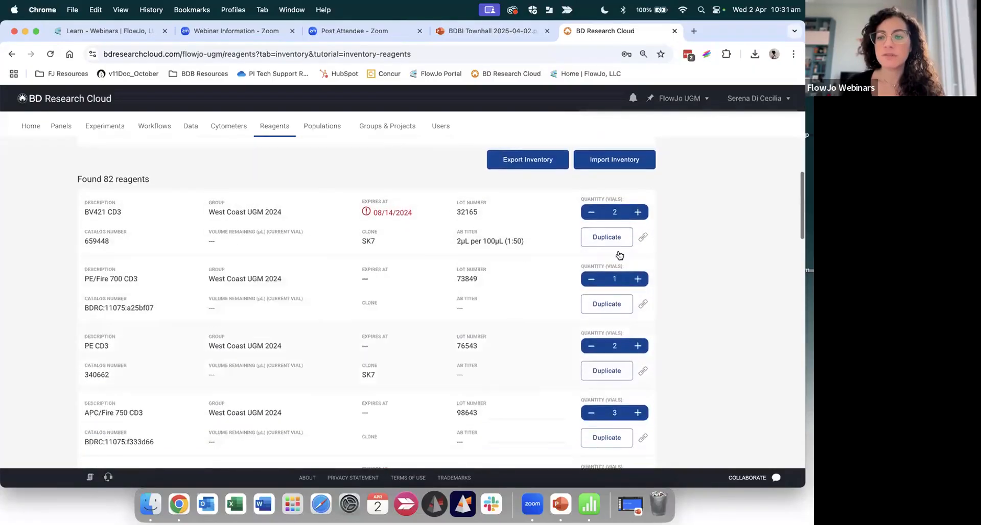
{"action": "scroll", "coordinate": [620, 255], "scroll_direction": "down", "scroll_amount": 1}
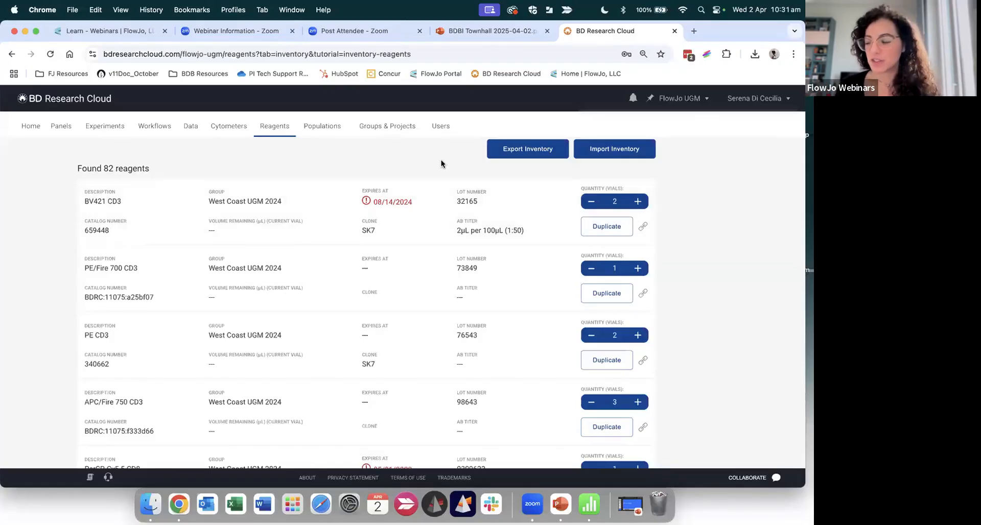
{"action": "scroll", "coordinate": [440, 161], "scroll_direction": "up", "scroll_amount": 5}
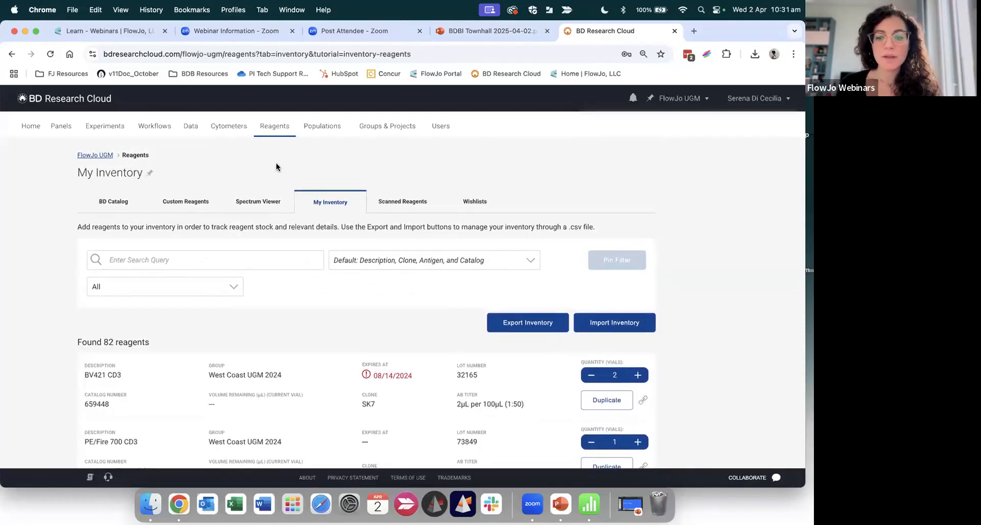
{"action": "scroll", "coordinate": [276, 164], "scroll_direction": "down", "scroll_amount": 1}
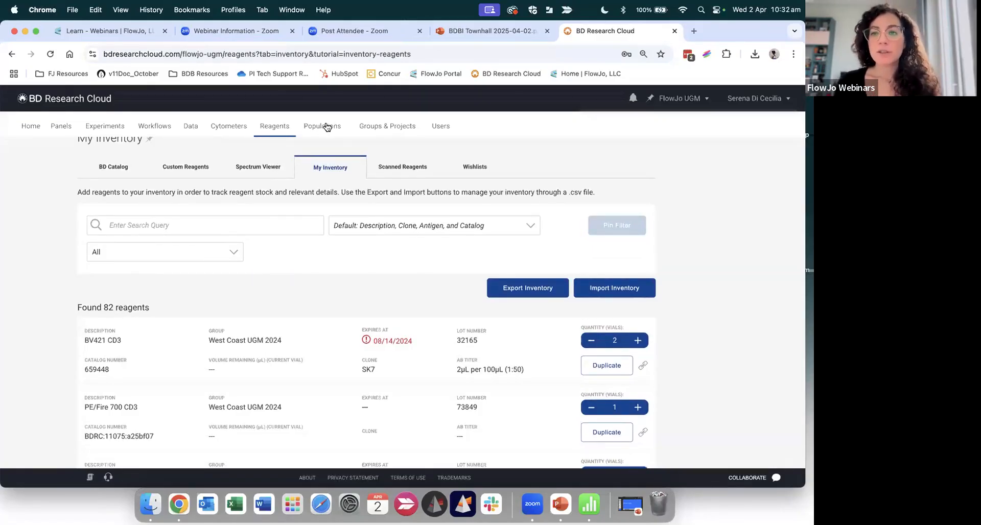
{"action": "scroll", "coordinate": [326, 129], "scroll_direction": "up", "scroll_amount": 2}
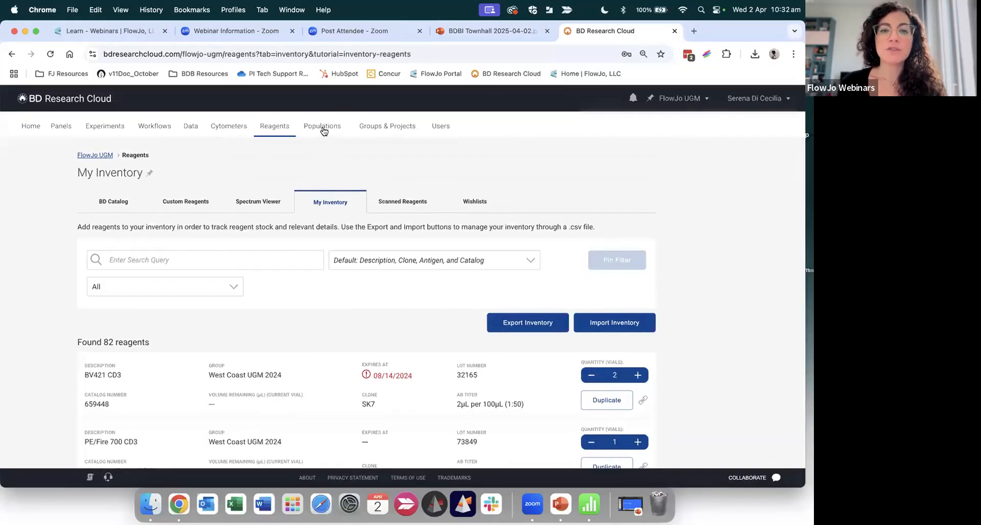
Step: Open the Populations page and browse the Custom Populations and Literature Defined Populations lists
{"action": "left_click", "coordinate": [321, 129]}
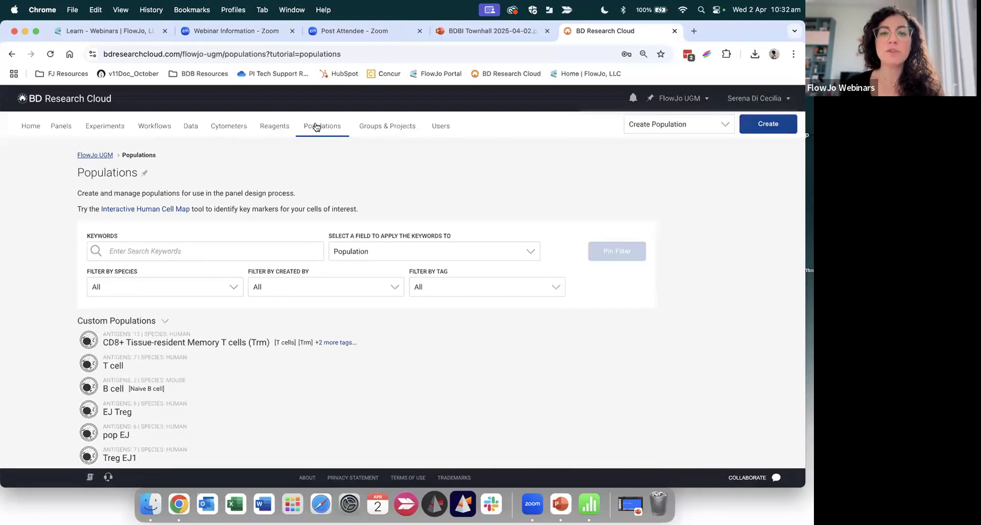
{"action": "scroll", "coordinate": [329, 163], "scroll_direction": "down", "scroll_amount": 5}
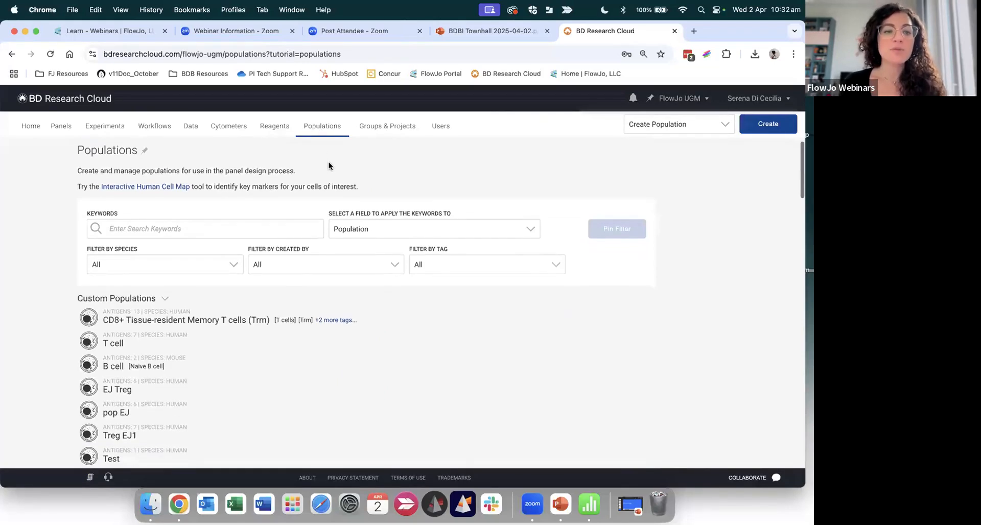
{"action": "scroll", "coordinate": [198, 221], "scroll_direction": "down", "scroll_amount": 15}
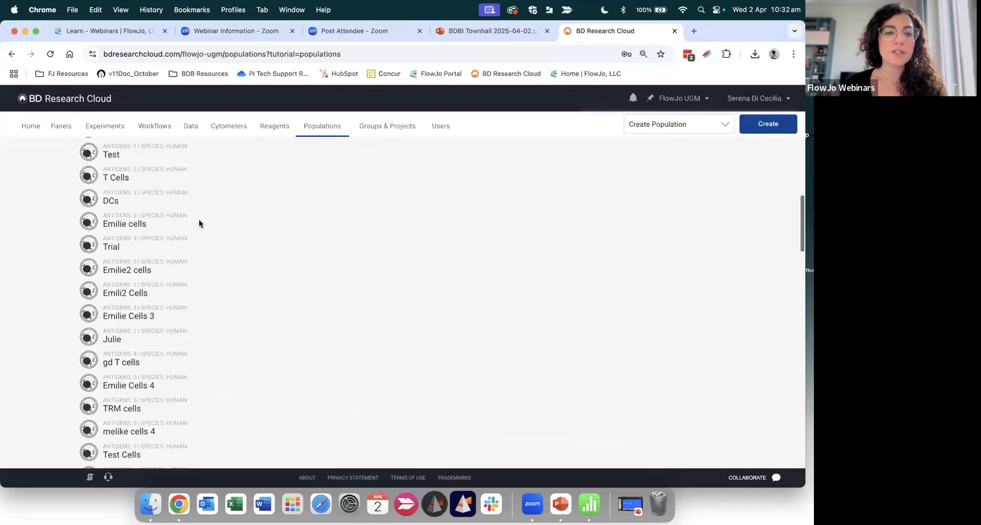
{"action": "scroll", "coordinate": [199, 220], "scroll_direction": "down", "scroll_amount": 10}
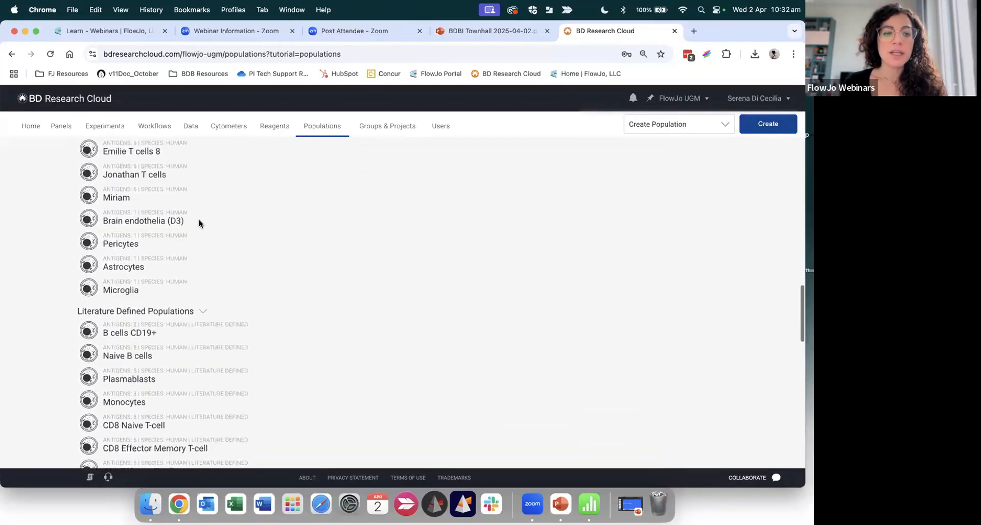
{"action": "scroll", "coordinate": [198, 220], "scroll_direction": "up", "scroll_amount": 15}
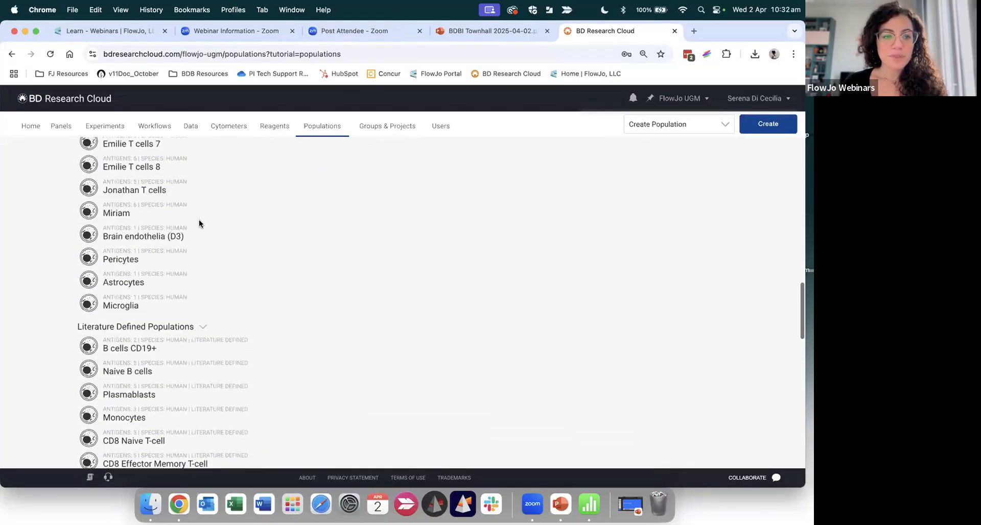
{"action": "scroll", "coordinate": [198, 221], "scroll_direction": "up", "scroll_amount": 10}
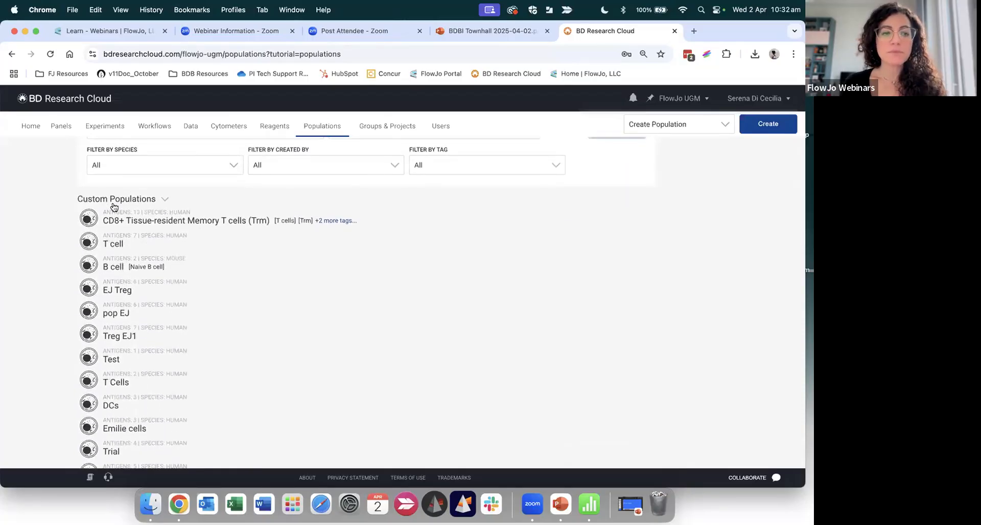
{"action": "scroll", "coordinate": [110, 202], "scroll_direction": "down", "scroll_amount": 10}
{"action": "scroll", "coordinate": [114, 206], "scroll_direction": "down", "scroll_amount": 15}
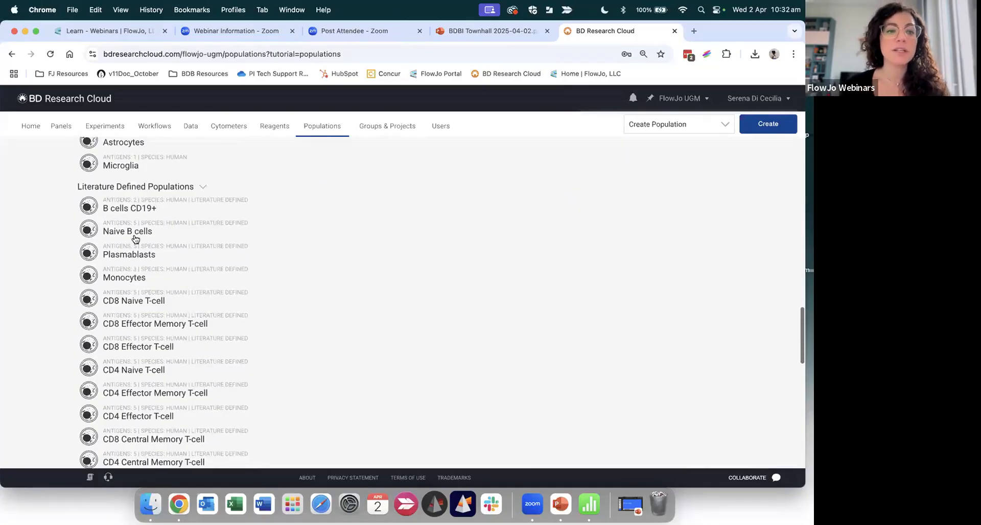
Step: Expand the literature-defined Plasmablasts and Monocytes populations and review their citation links, markers and densities
{"action": "left_click", "coordinate": [136, 258]}
{"action": "scroll", "coordinate": [204, 245], "scroll_direction": "down", "scroll_amount": 2}
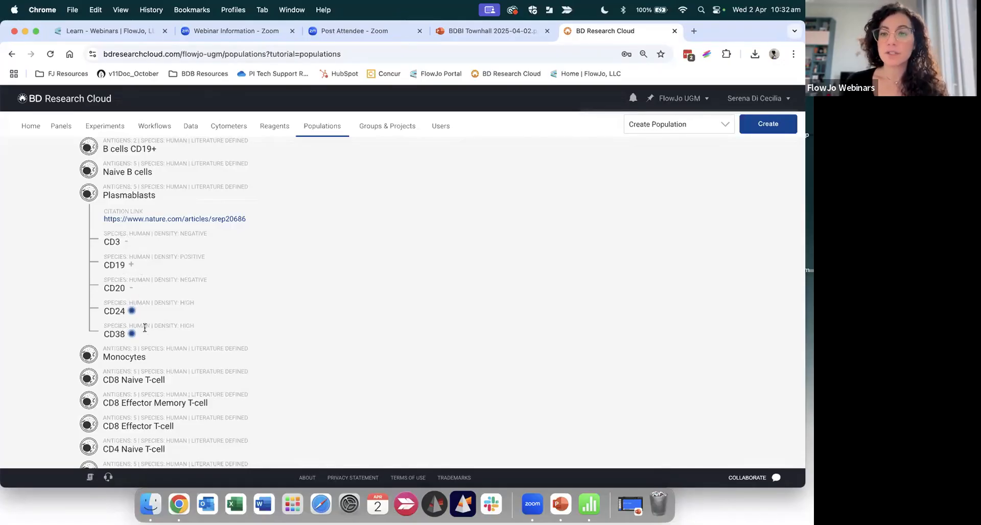
{"action": "scroll", "coordinate": [144, 326], "scroll_direction": "down", "scroll_amount": 2}
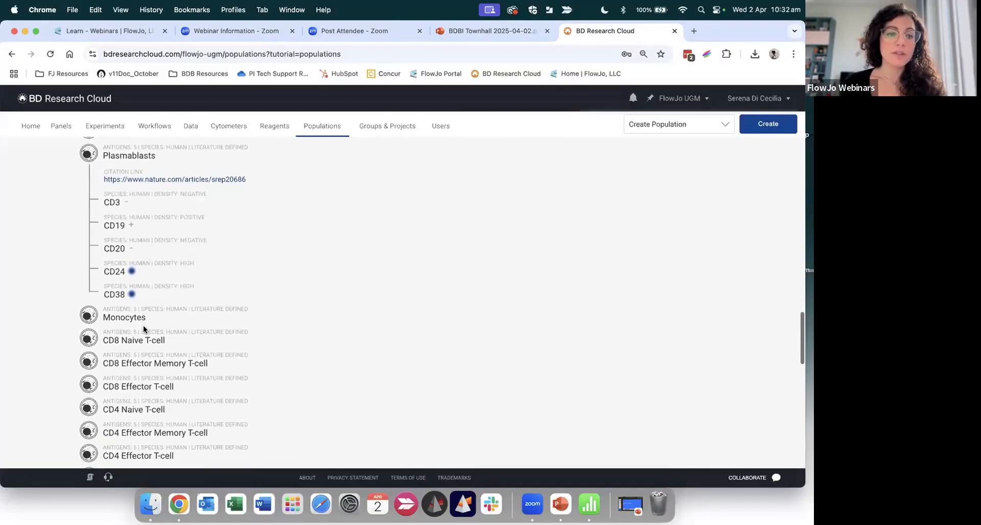
{"action": "left_click", "coordinate": [135, 307]}
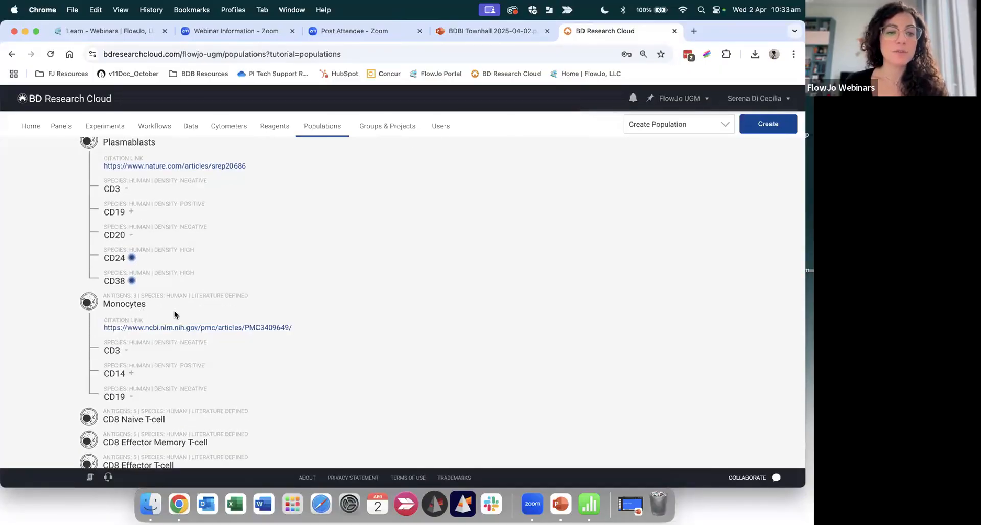
{"action": "scroll", "coordinate": [146, 294], "scroll_direction": "down", "scroll_amount": 4}
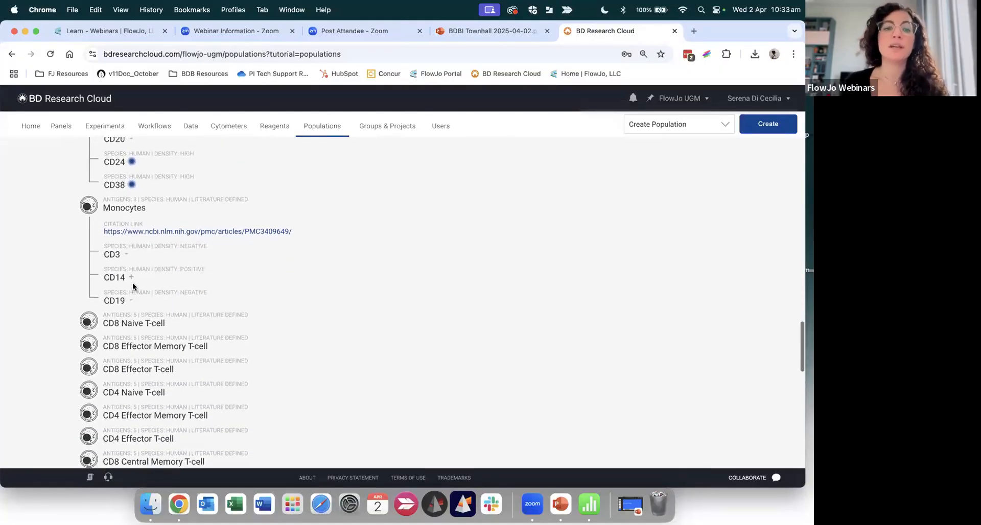
{"action": "scroll", "coordinate": [138, 282], "scroll_direction": "up", "scroll_amount": 8}
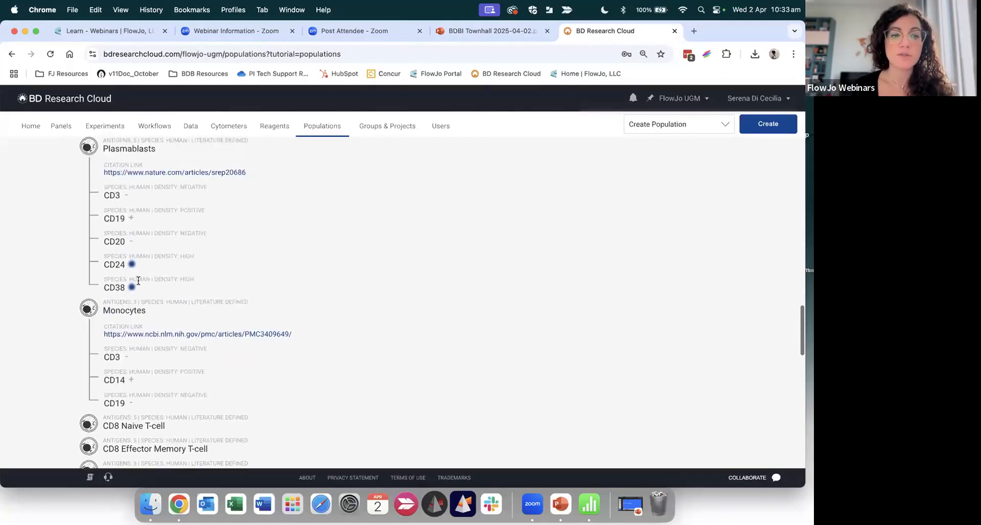
Step: Start creating a new population and enter the presenter's first name as its population name, keeping Human as the target species
{"action": "scroll", "coordinate": [145, 274], "scroll_direction": "up", "scroll_amount": 15}
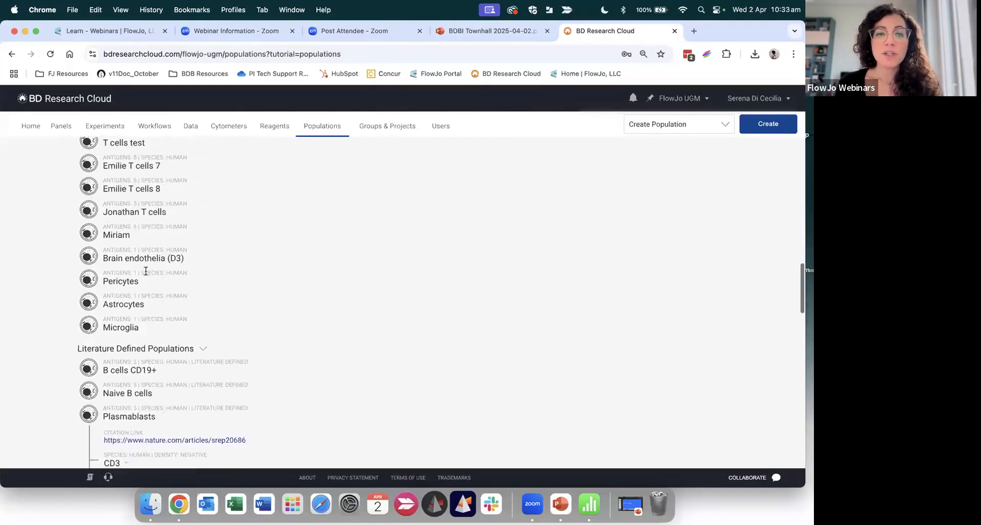
{"action": "scroll", "coordinate": [145, 270], "scroll_direction": "up", "scroll_amount": 8}
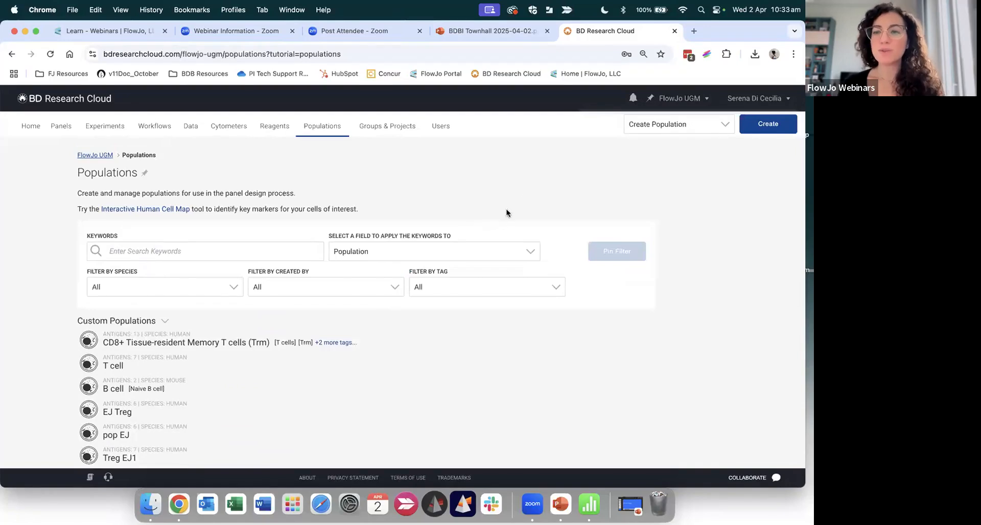
{"action": "left_click", "coordinate": [764, 127]}
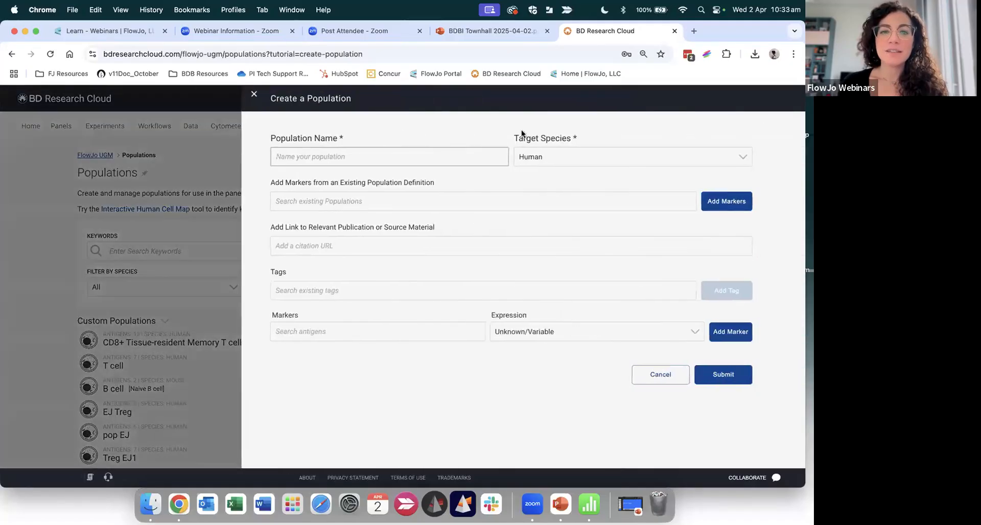
{"action": "left_click", "coordinate": [354, 155]}
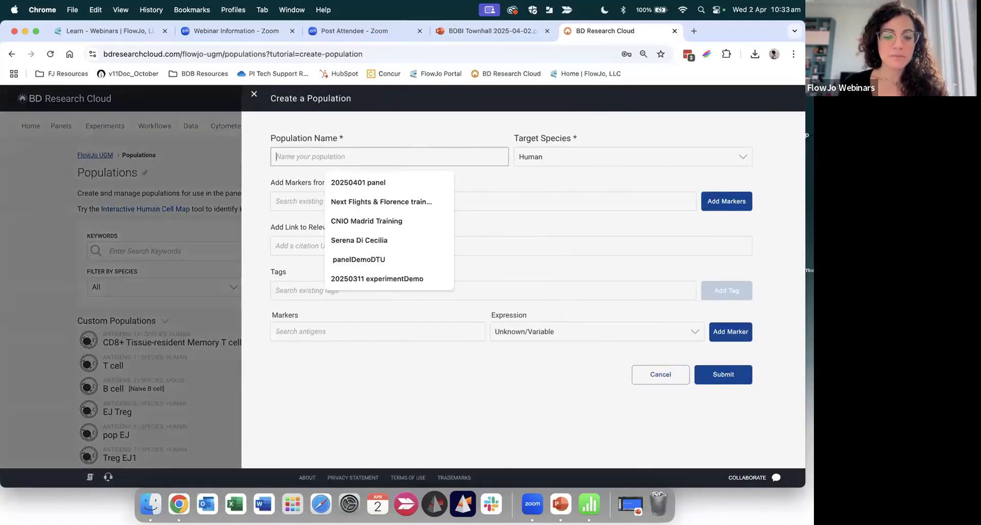
{"action": "type", "text": "Serena"}
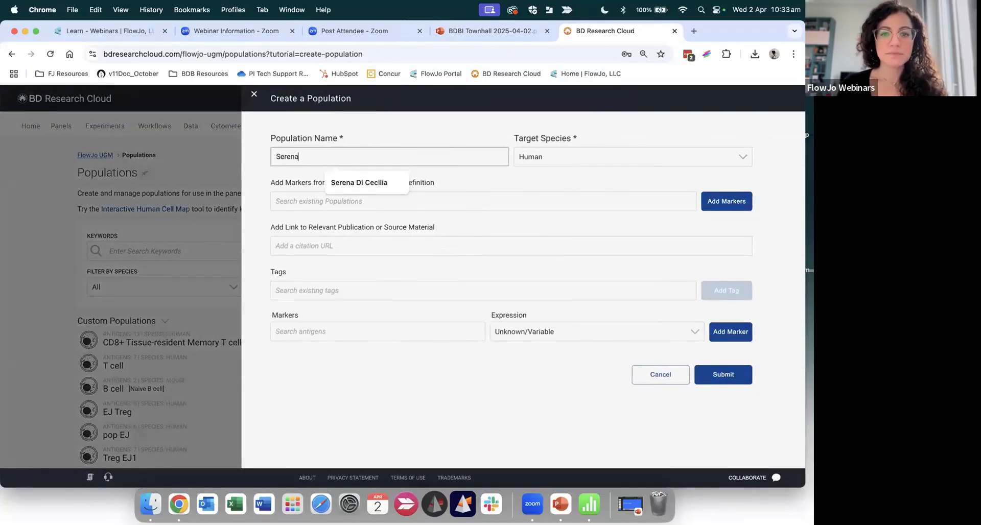
{"action": "left_click", "coordinate": [537, 178]}
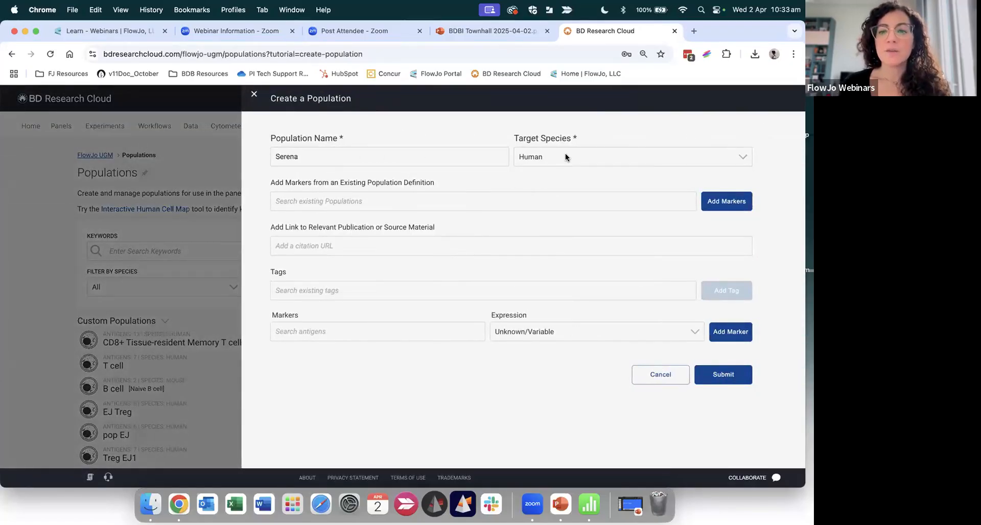
{"action": "left_click", "coordinate": [393, 204]}
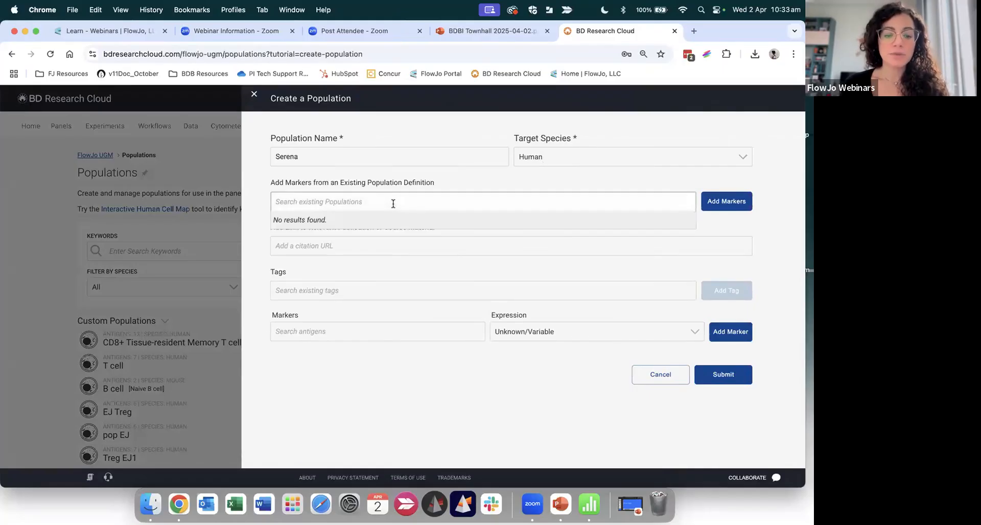
{"action": "type", "text": "CD44"}
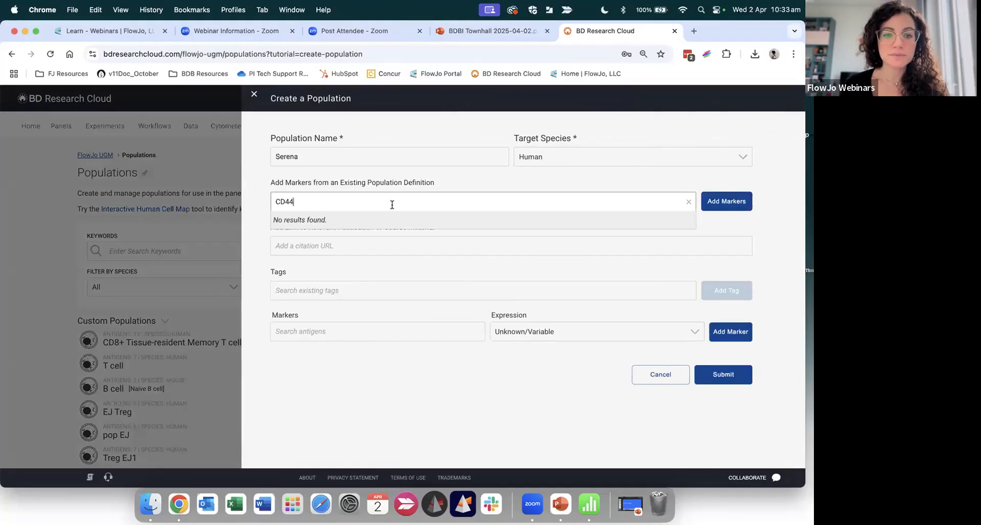
{"action": "double_click", "coordinate": [274, 202]}
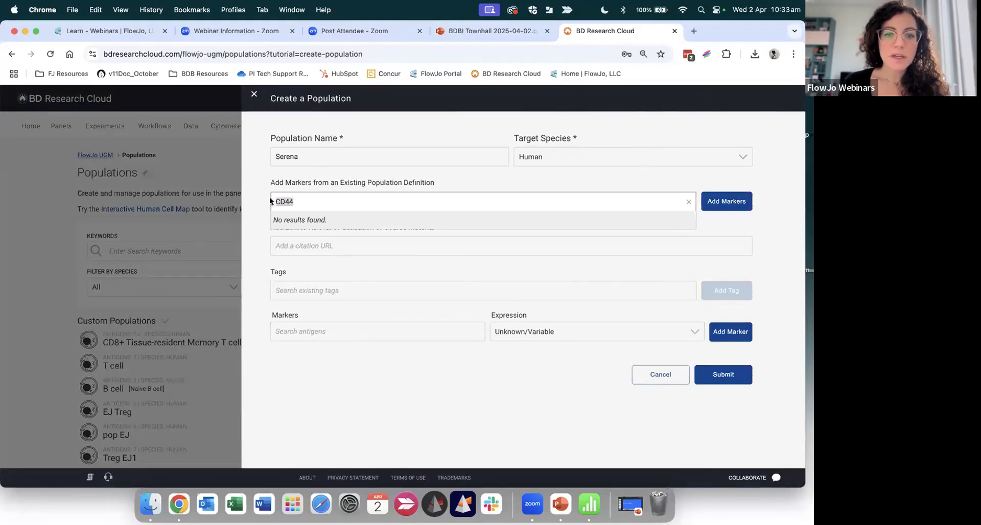
{"action": "key", "text": "BackSpace"}
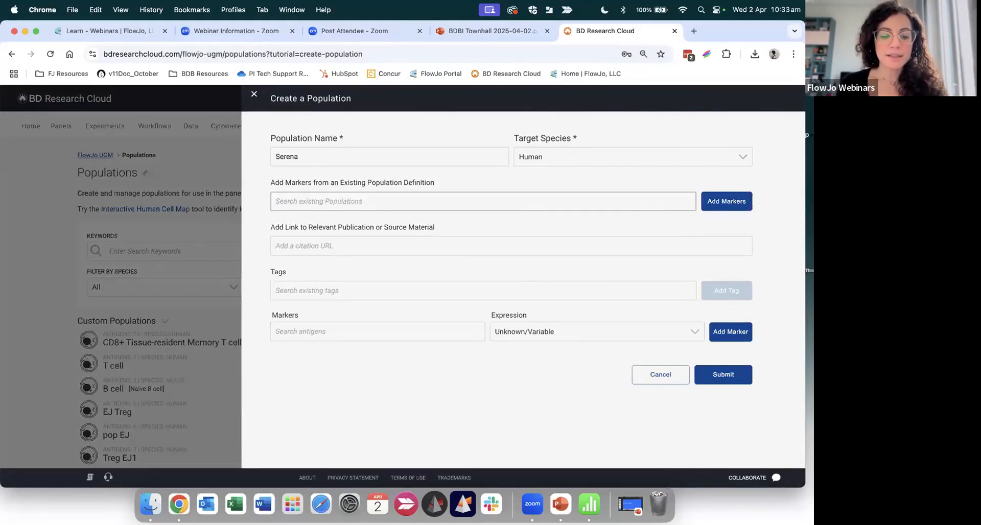
Step: Add the markers from the existing T cell population definition to the new population
{"action": "type", "text": "t"}
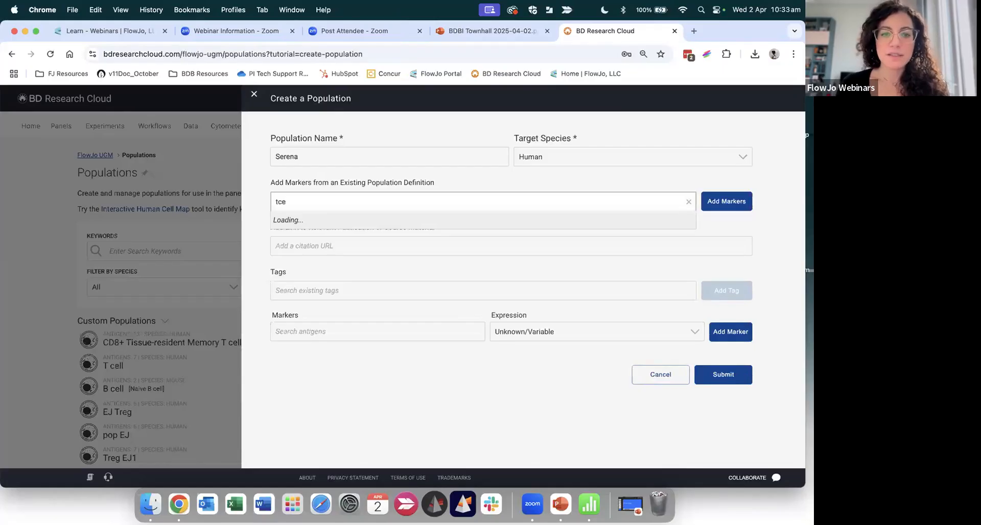
{"action": "type", "text": " ce"}
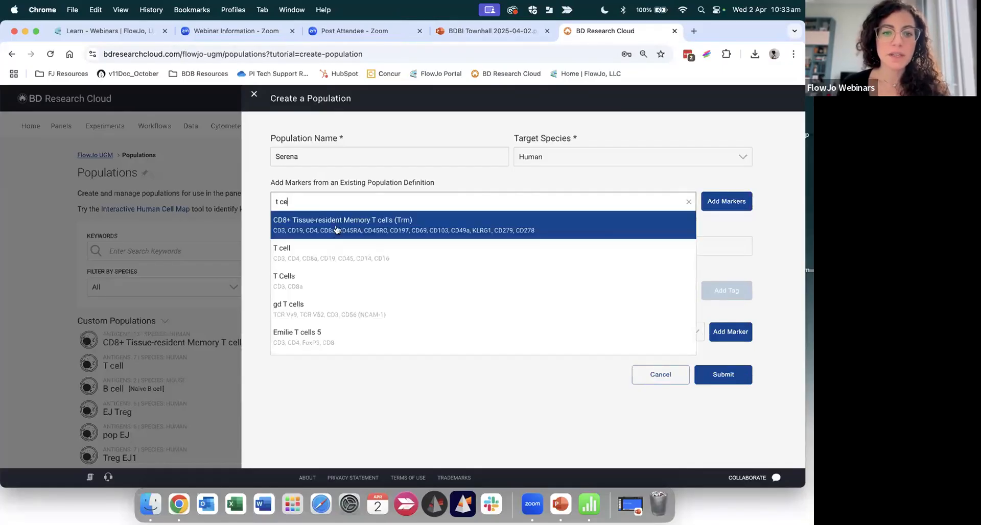
{"action": "left_click", "coordinate": [320, 253]}
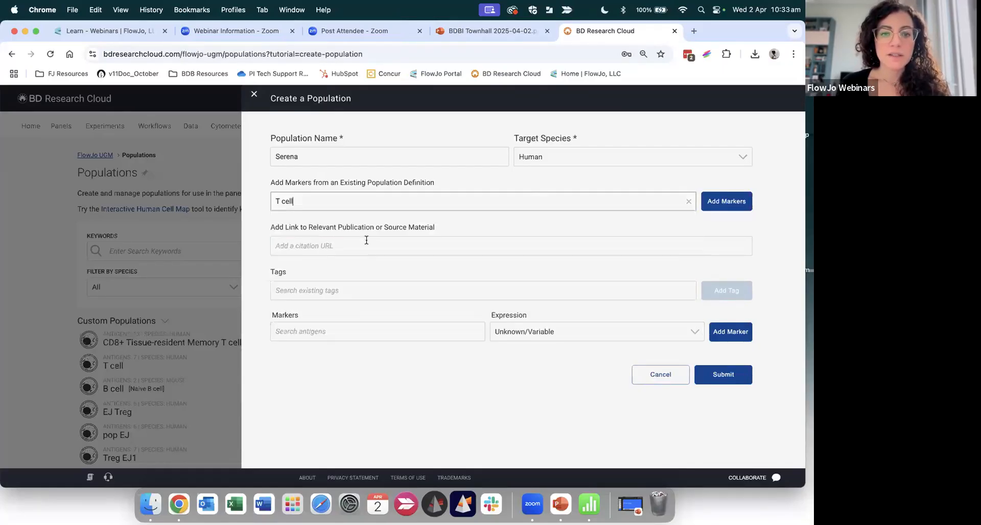
{"action": "left_click", "coordinate": [721, 201]}
{"action": "scroll", "coordinate": [499, 240], "scroll_direction": "down", "scroll_amount": 1}
{"action": "scroll", "coordinate": [498, 241], "scroll_direction": "down", "scroll_amount": 2}
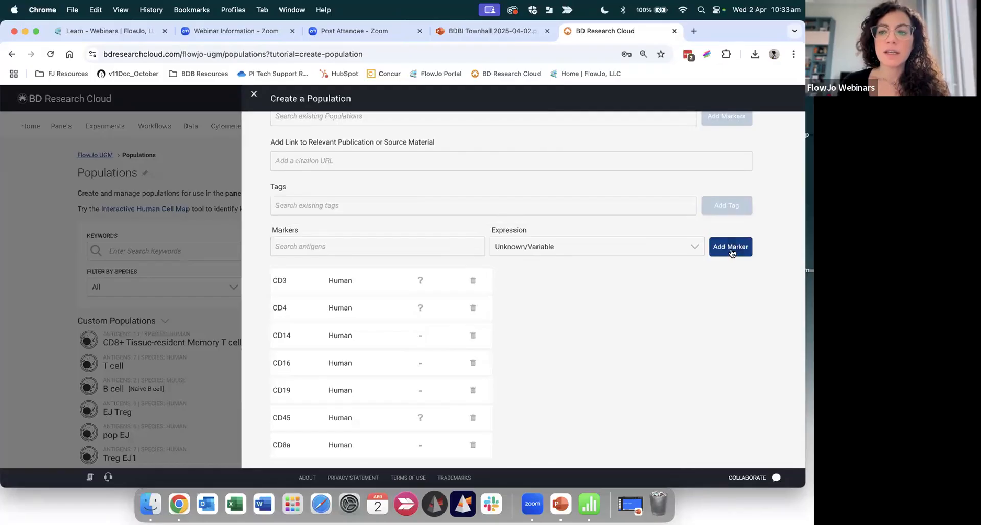
Step: Add the CD44 marker with Unknown/Variable expression to the new population's marker list
{"action": "left_click", "coordinate": [392, 246]}
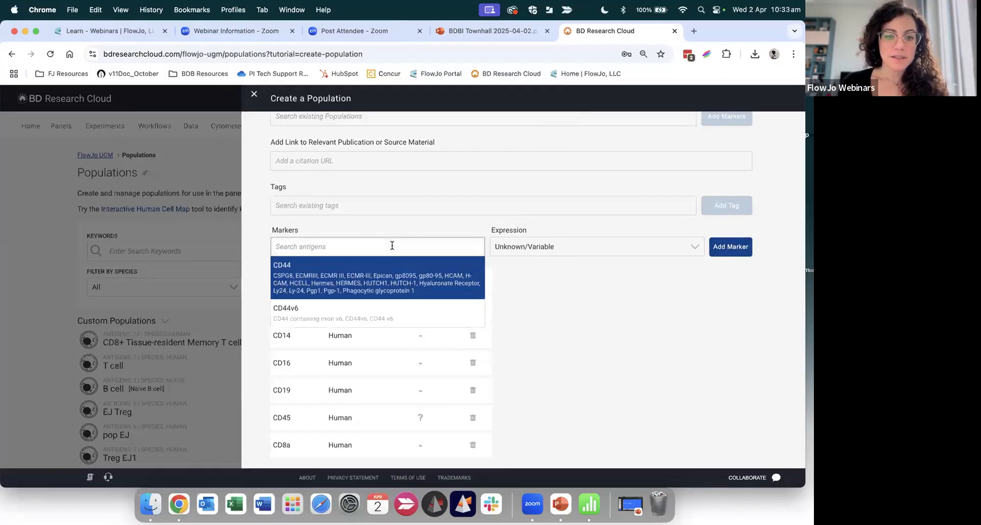
{"action": "left_click", "coordinate": [368, 271]}
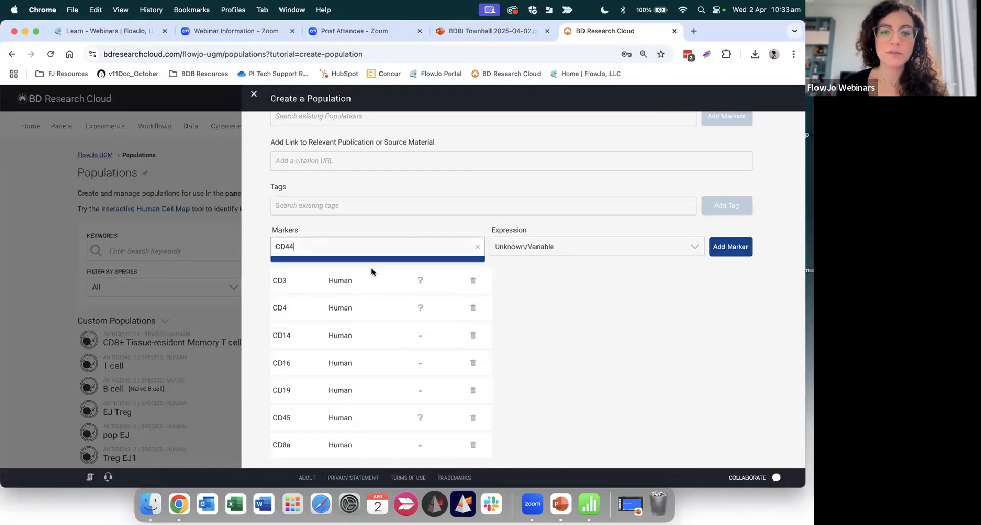
{"action": "left_click", "coordinate": [733, 250]}
{"action": "scroll", "coordinate": [597, 282], "scroll_direction": "down", "scroll_amount": 3}
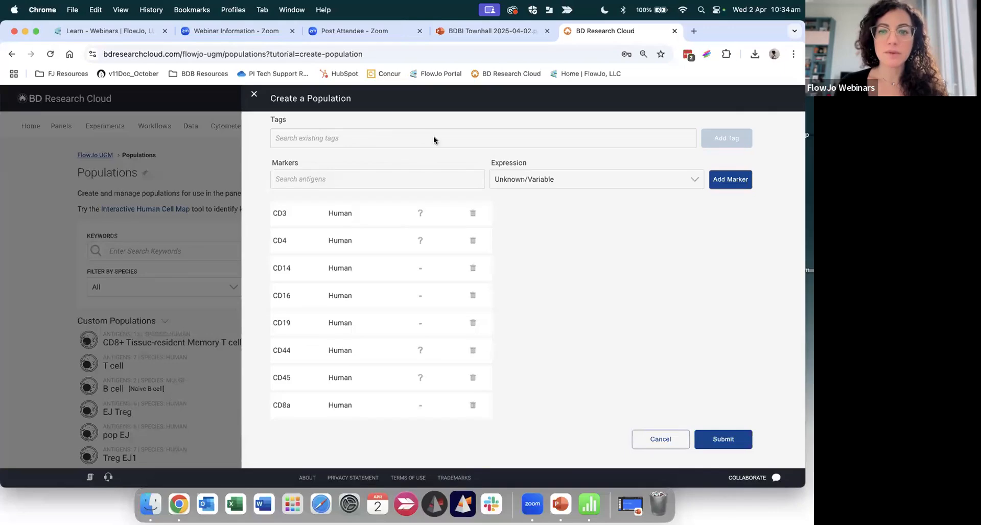
Step: Close the population form without submitting it and look over the Custom Populations list
{"action": "left_click", "coordinate": [254, 94]}
{"action": "left_click", "coordinate": [485, 298]}
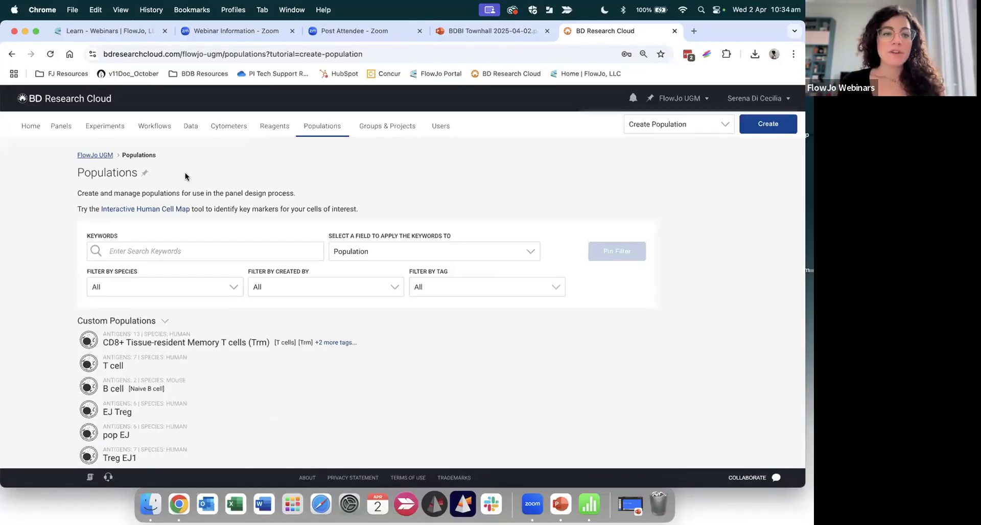
{"action": "scroll", "coordinate": [260, 363], "scroll_direction": "down", "scroll_amount": 2}
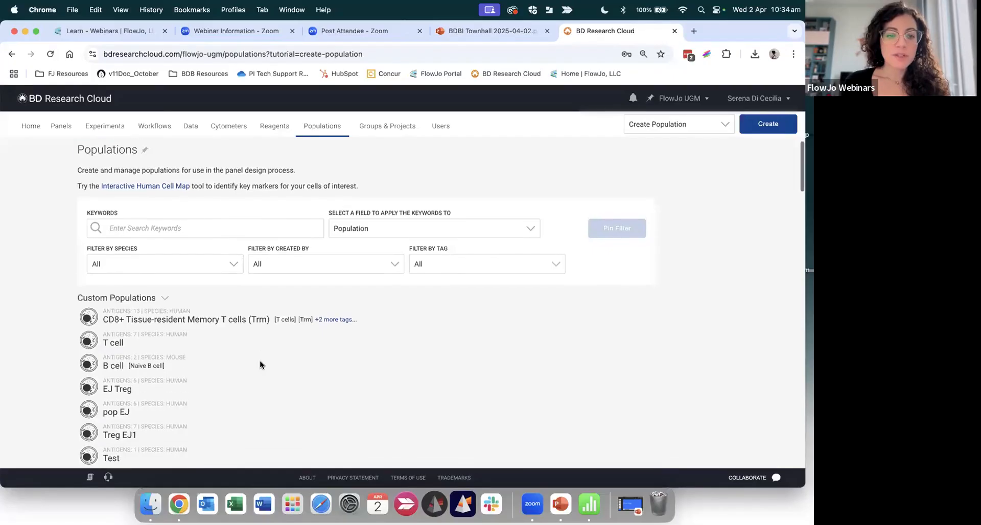
{"action": "scroll", "coordinate": [260, 363], "scroll_direction": "up", "scroll_amount": 2}
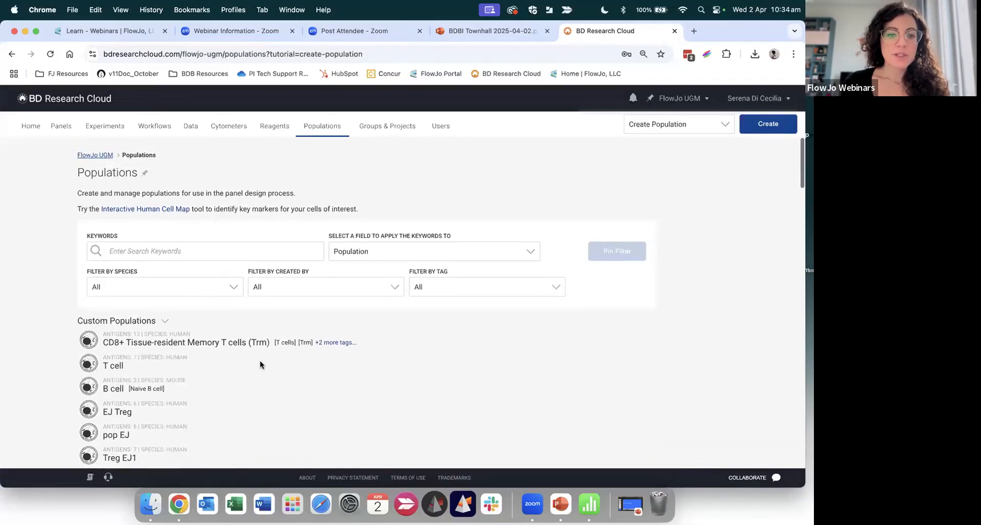
Step: Open the Panels page and browse the Custom Panels and Published Panels lists
{"action": "left_click", "coordinate": [63, 132]}
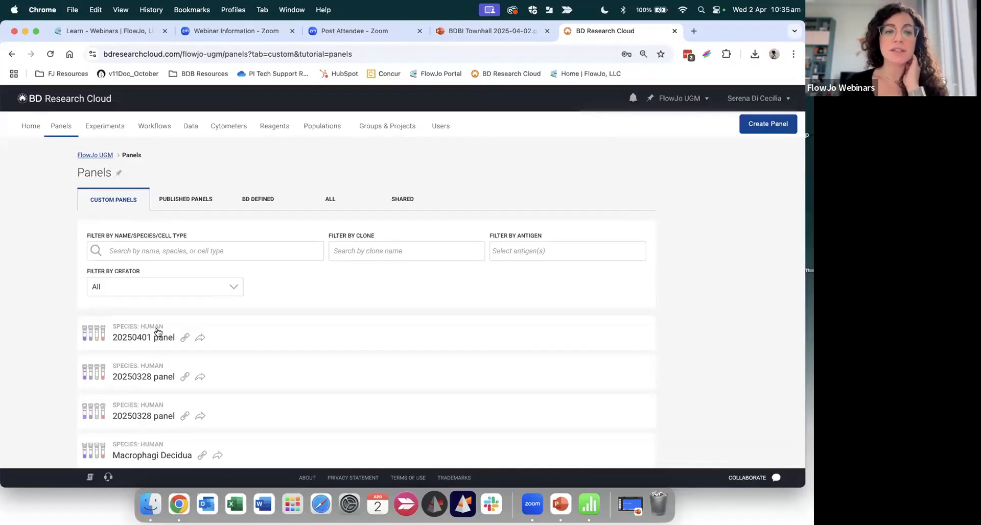
{"action": "scroll", "coordinate": [158, 354], "scroll_direction": "down", "scroll_amount": 5}
{"action": "scroll", "coordinate": [158, 355], "scroll_direction": "up", "scroll_amount": 5}
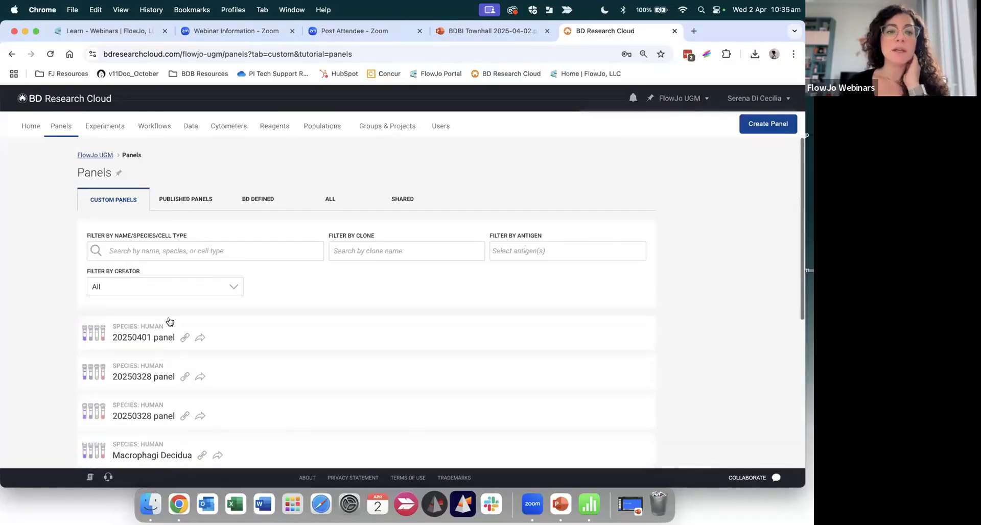
{"action": "left_click", "coordinate": [201, 201]}
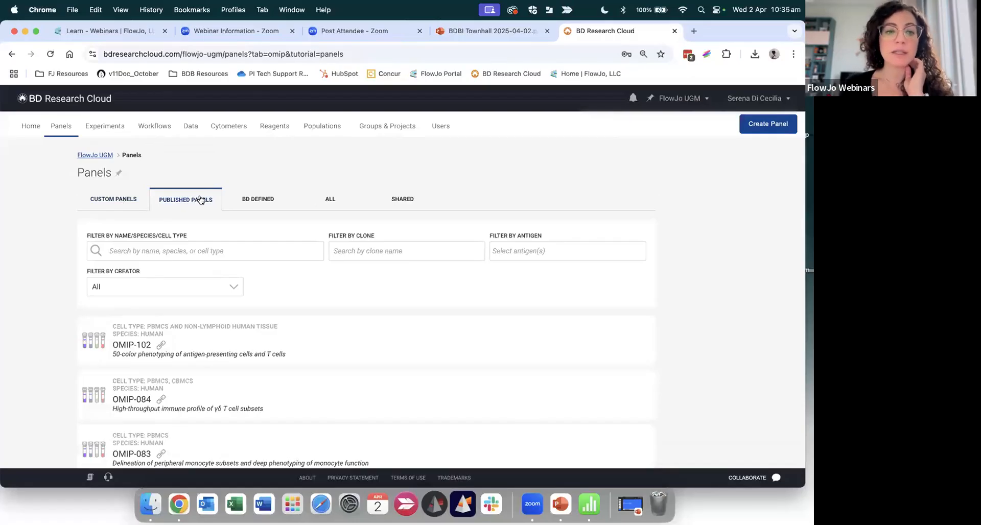
{"action": "scroll", "coordinate": [202, 199], "scroll_direction": "down", "scroll_amount": 1}
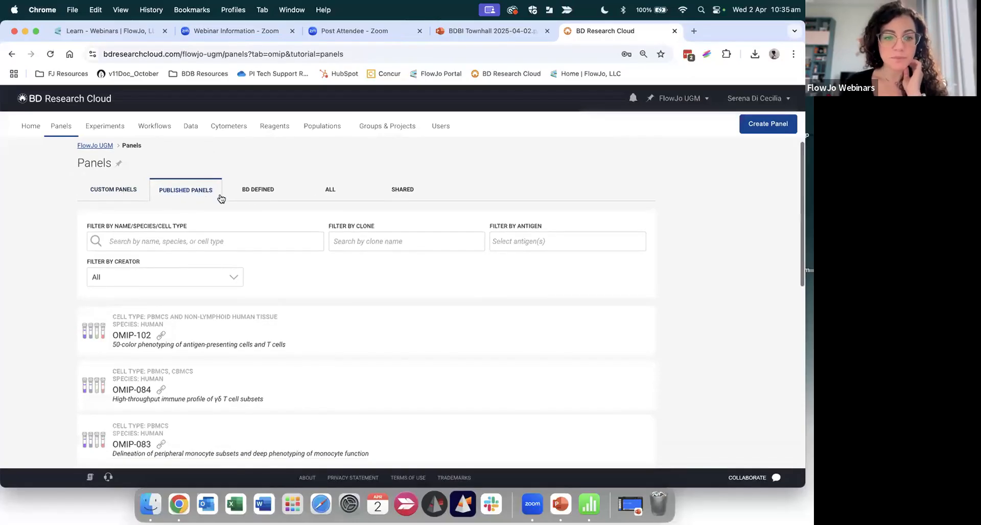
Step: Filter the BD Defined panels by "t cells" and open the Activated T Cell Panel
{"action": "left_click", "coordinate": [253, 193]}
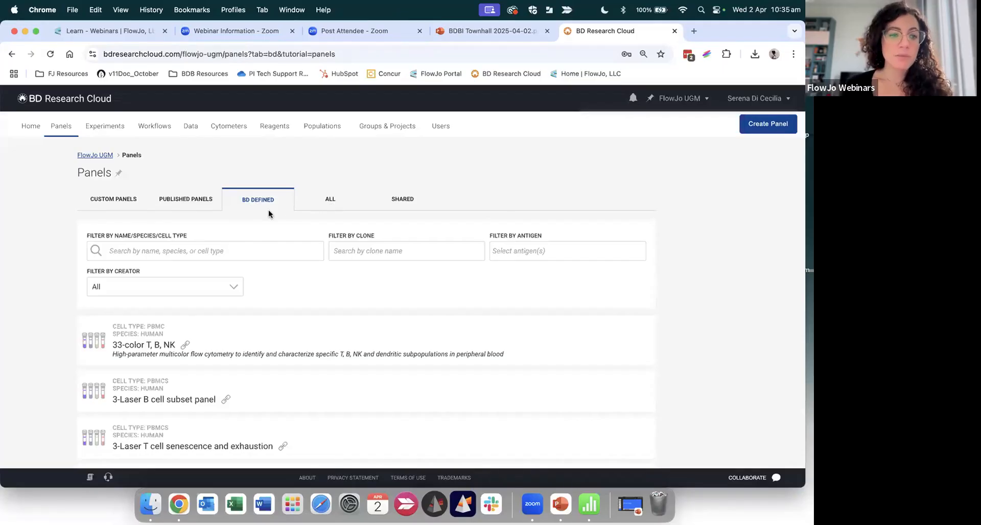
{"action": "left_click", "coordinate": [178, 252]}
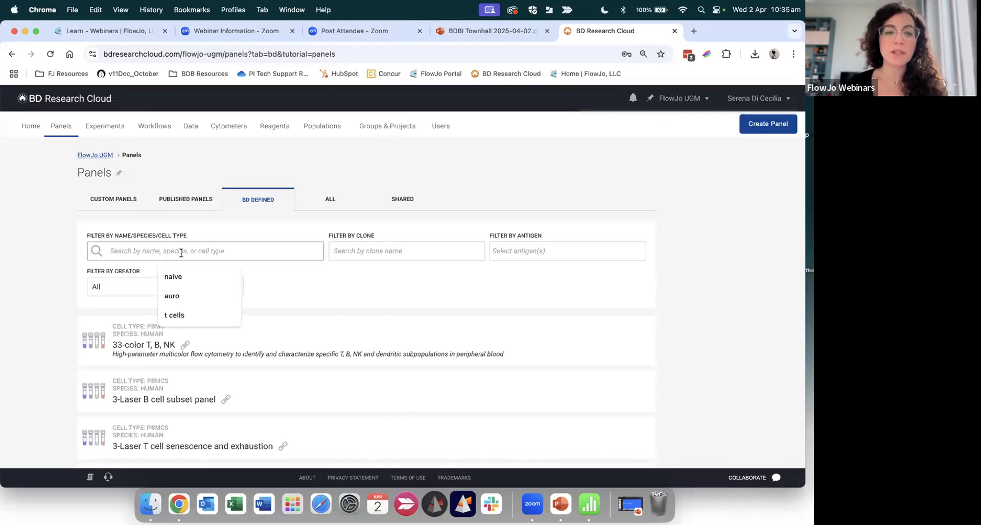
{"action": "left_click", "coordinate": [180, 317]}
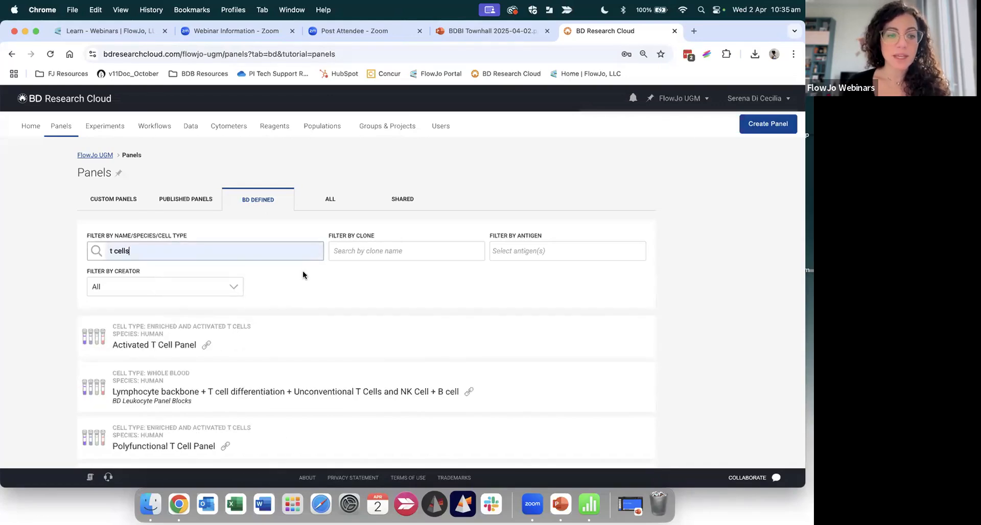
{"action": "scroll", "coordinate": [303, 275], "scroll_direction": "down", "scroll_amount": 2}
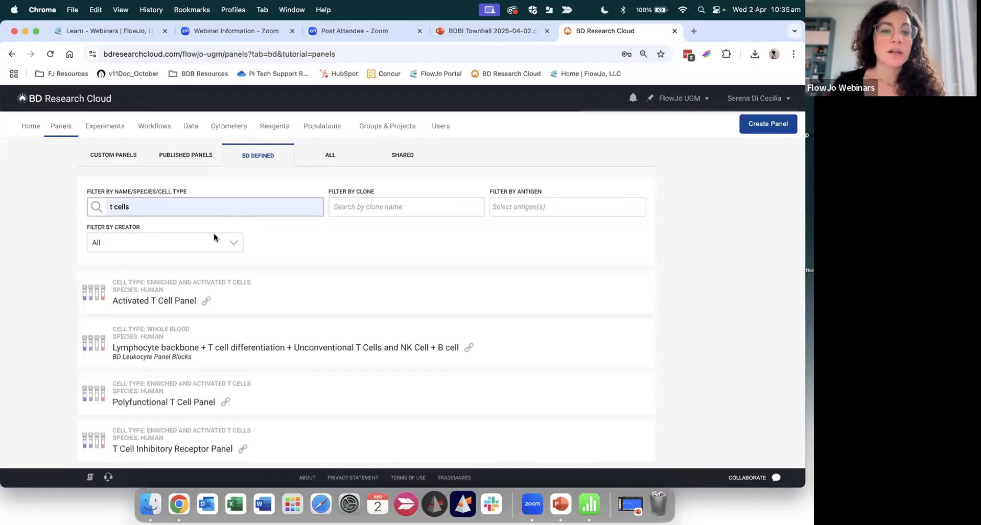
{"action": "left_click", "coordinate": [173, 285]}
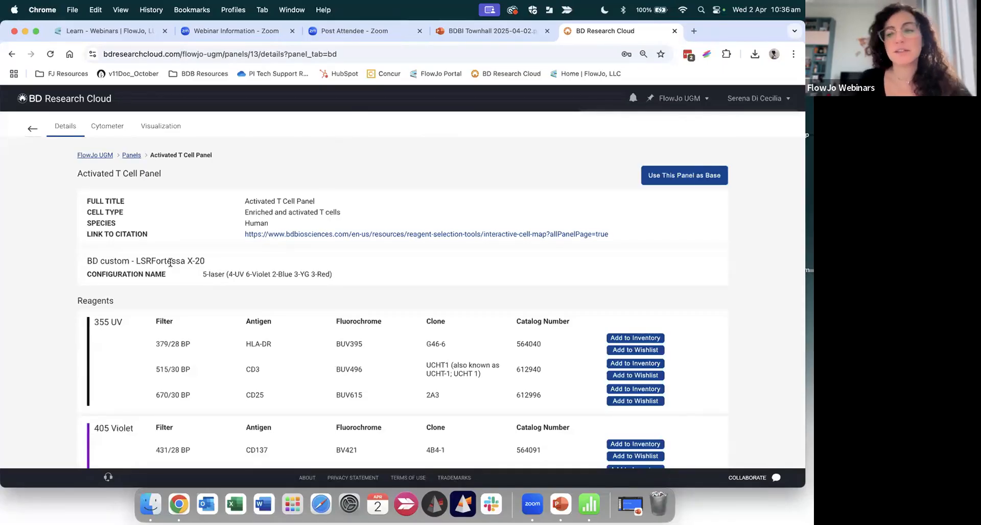
Step: Review the Activated T Cell Panel's reagents per laser, including their catalog numbers and the Add to Inventory and Add to Wishlist options
{"action": "scroll", "coordinate": [180, 265], "scroll_direction": "down", "scroll_amount": 4}
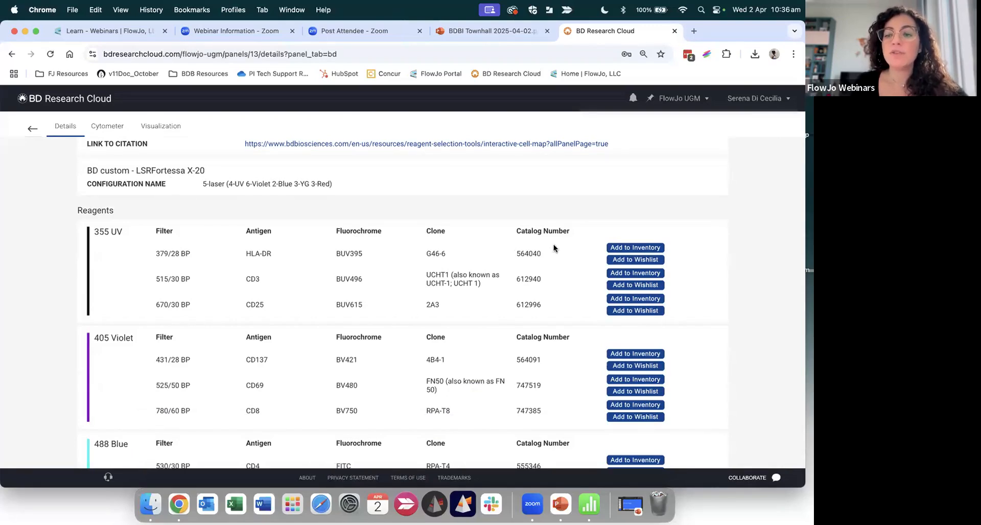
{"action": "scroll", "coordinate": [554, 245], "scroll_direction": "down", "scroll_amount": 1}
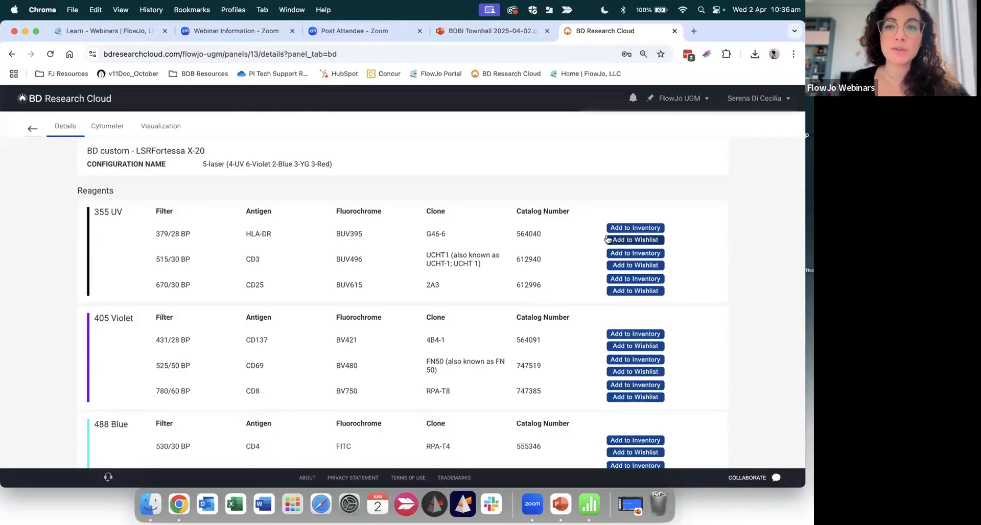
{"action": "scroll", "coordinate": [572, 236], "scroll_direction": "down", "scroll_amount": 5}
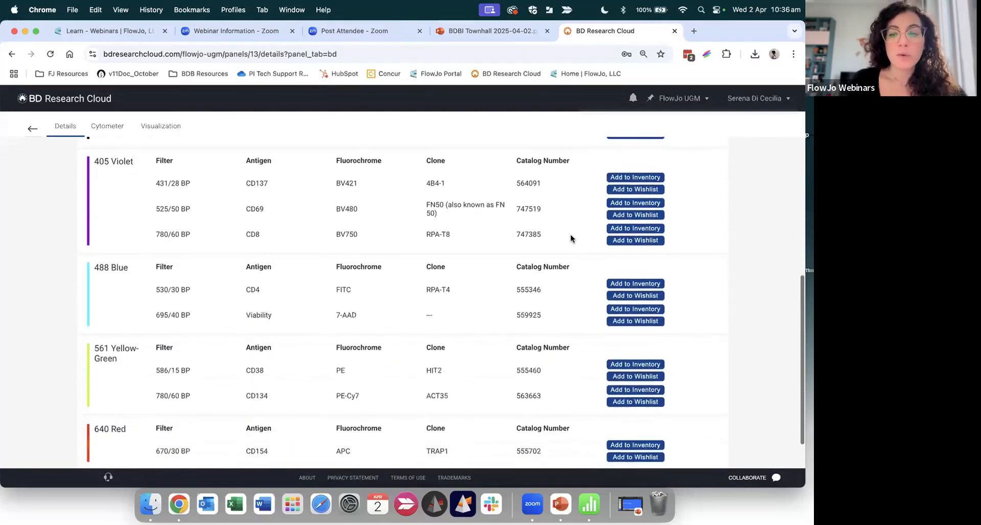
{"action": "scroll", "coordinate": [570, 238], "scroll_direction": "up", "scroll_amount": 8}
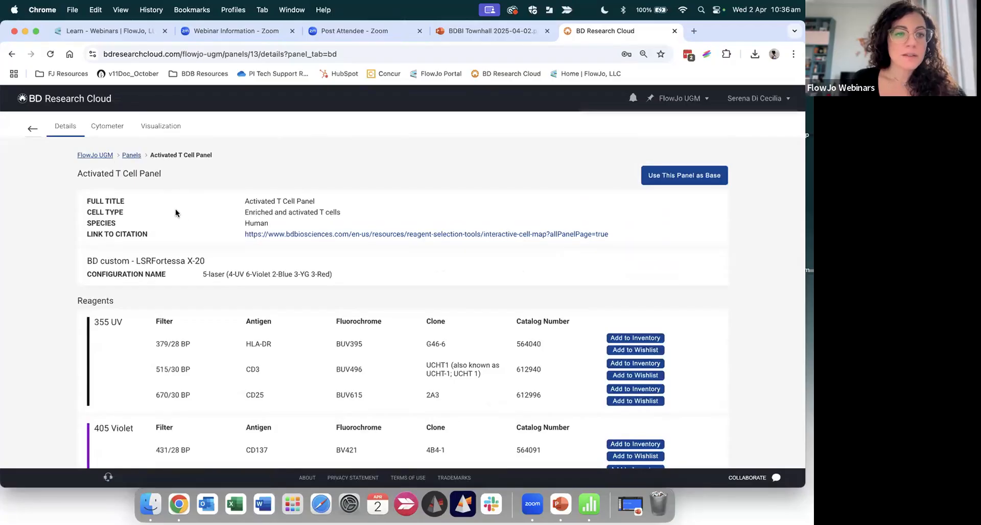
Step: View the Activated T Cell Panel's visualization graph and cytometer summary, and return to its details
{"action": "left_click", "coordinate": [156, 128]}
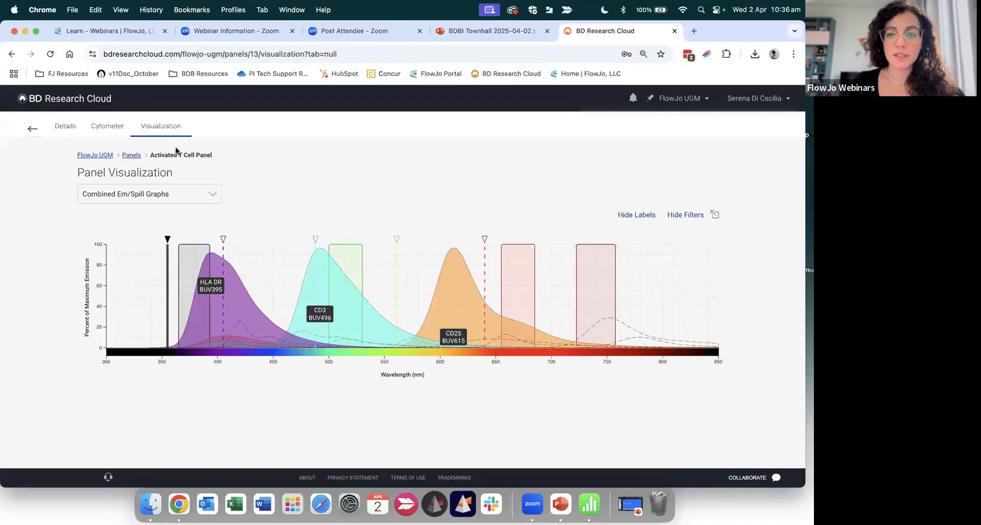
{"action": "left_click", "coordinate": [118, 134]}
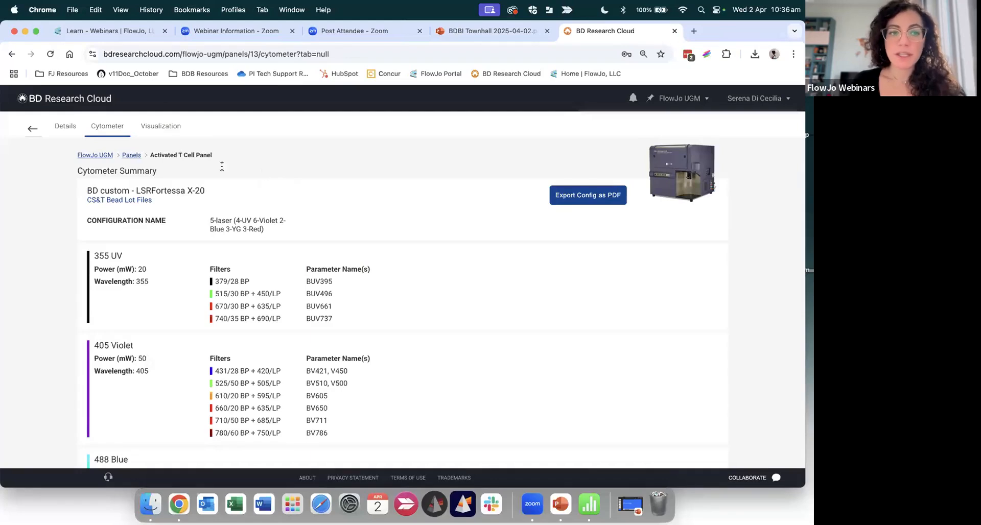
{"action": "left_click", "coordinate": [61, 128]}
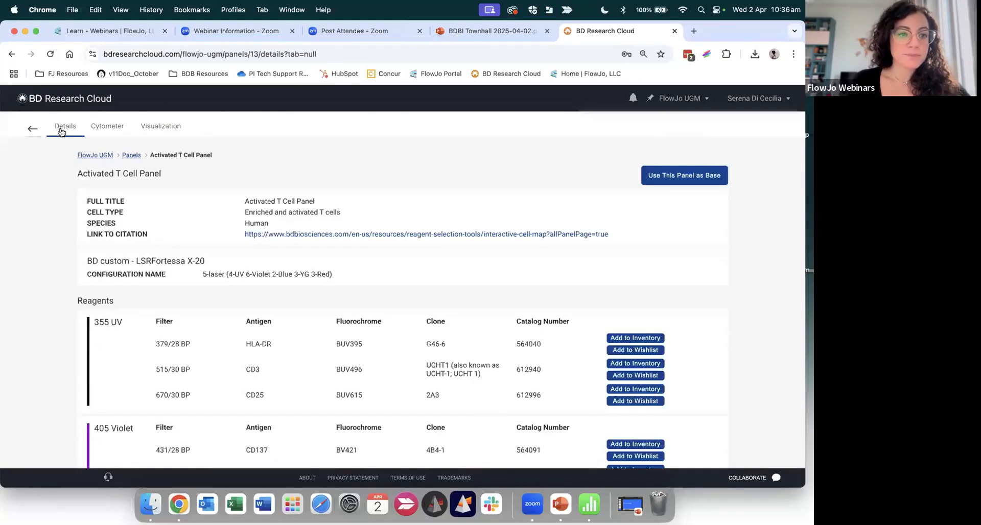
Step: Browse the published OMIP panels and open OMIP-102 to review its citation link, cytometer configuration and reagents
{"action": "left_click", "coordinate": [32, 129]}
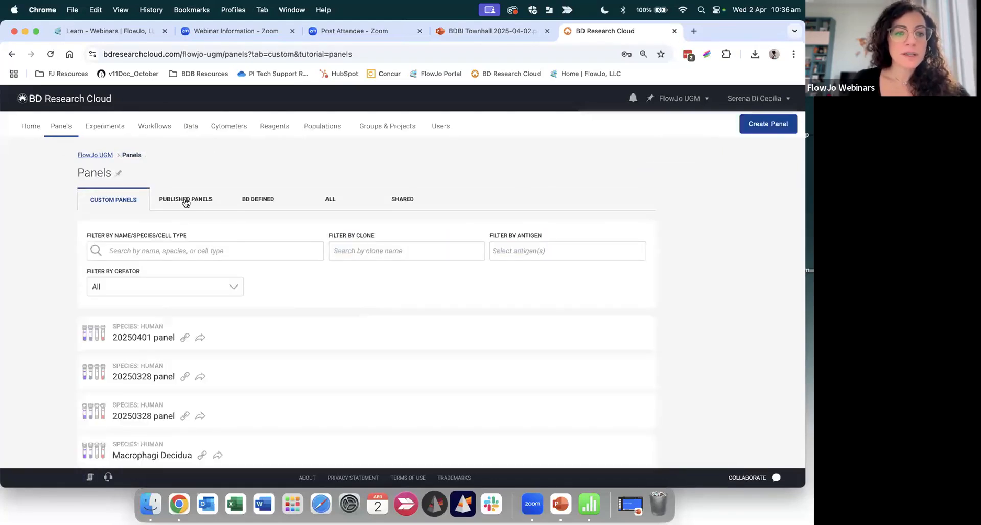
{"action": "left_click", "coordinate": [201, 202]}
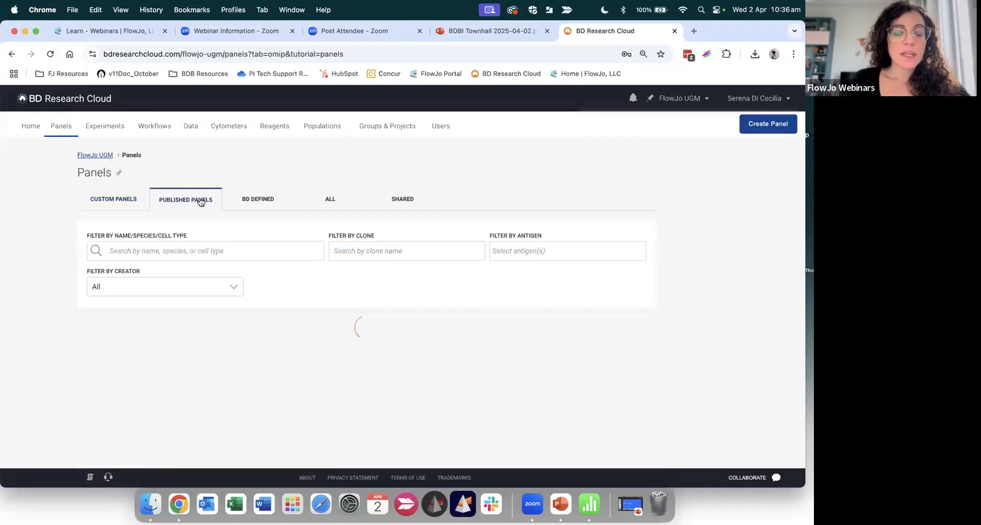
{"action": "scroll", "coordinate": [199, 199], "scroll_direction": "down", "scroll_amount": 1}
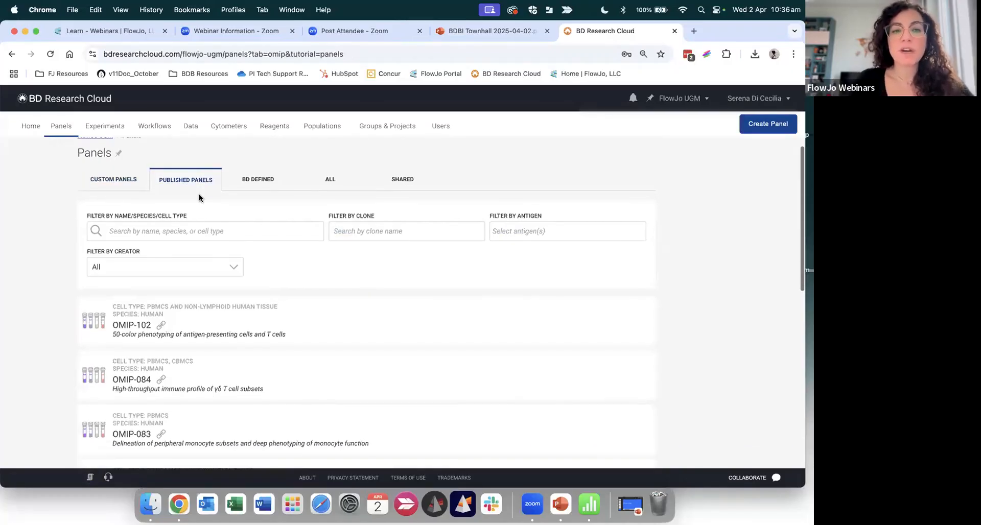
{"action": "scroll", "coordinate": [199, 195], "scroll_direction": "down", "scroll_amount": 10}
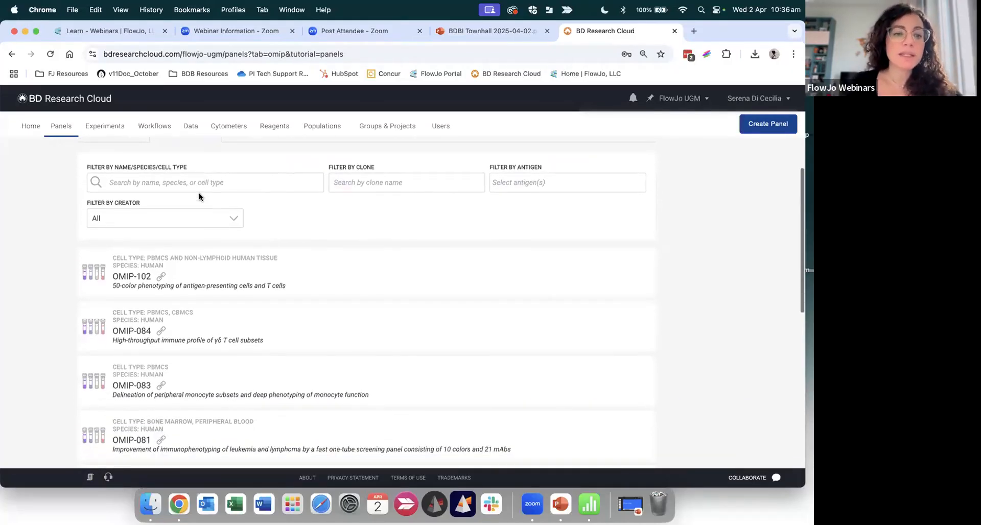
{"action": "scroll", "coordinate": [201, 197], "scroll_direction": "down", "scroll_amount": 2}
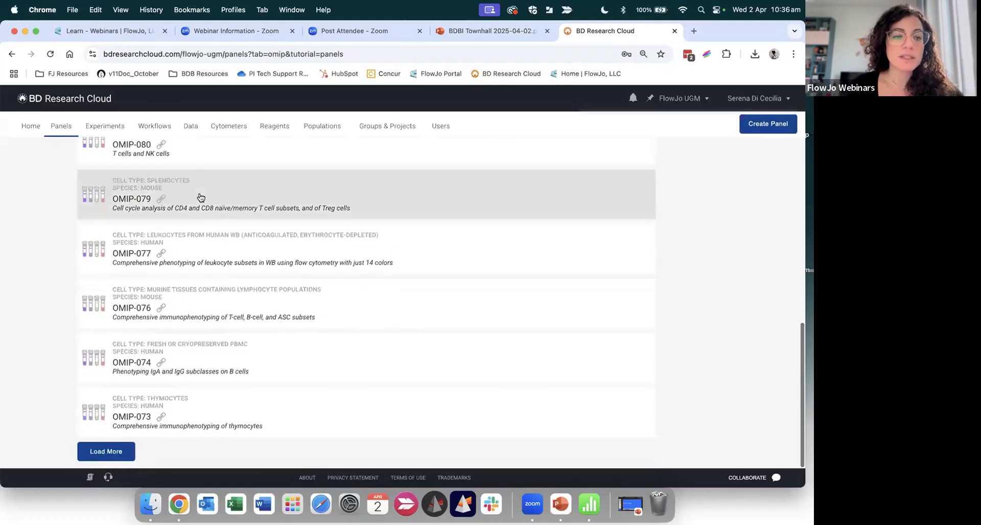
{"action": "scroll", "coordinate": [201, 198], "scroll_direction": "up", "scroll_amount": 9}
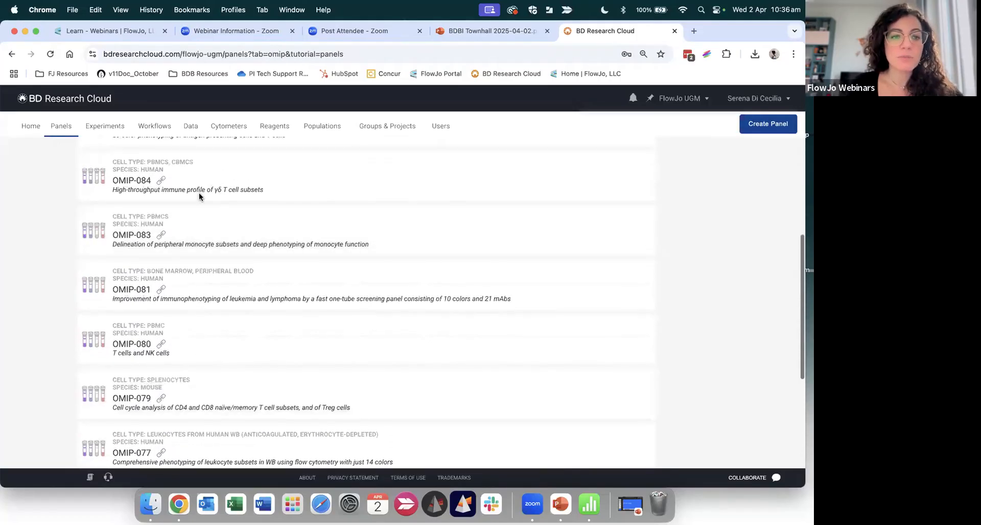
{"action": "scroll", "coordinate": [199, 200], "scroll_direction": "up", "scroll_amount": 2}
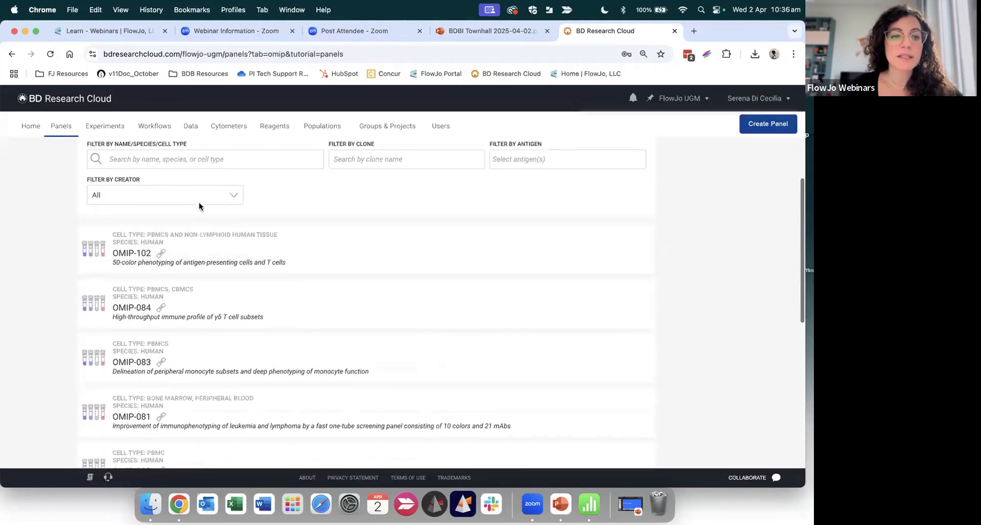
{"action": "left_click", "coordinate": [189, 250]}
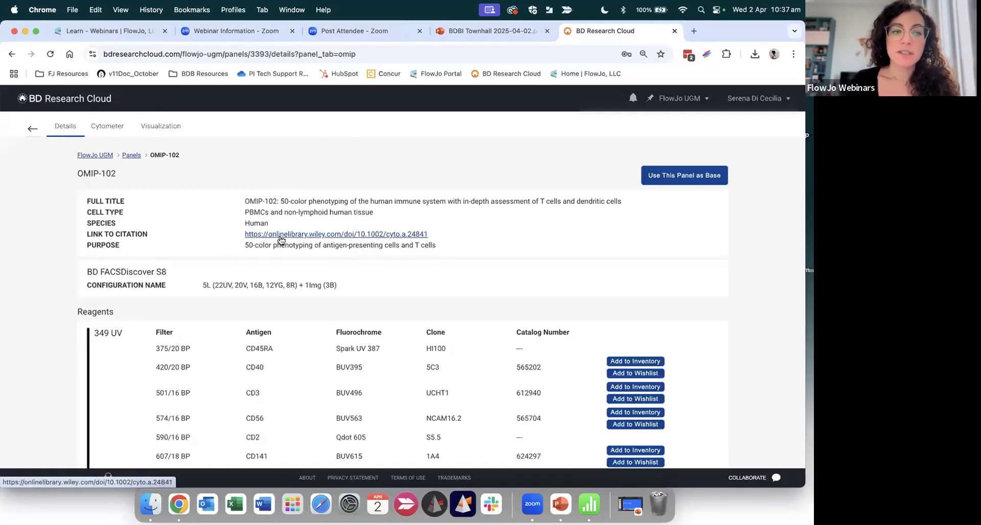
{"action": "scroll", "coordinate": [280, 241], "scroll_direction": "down", "scroll_amount": 2}
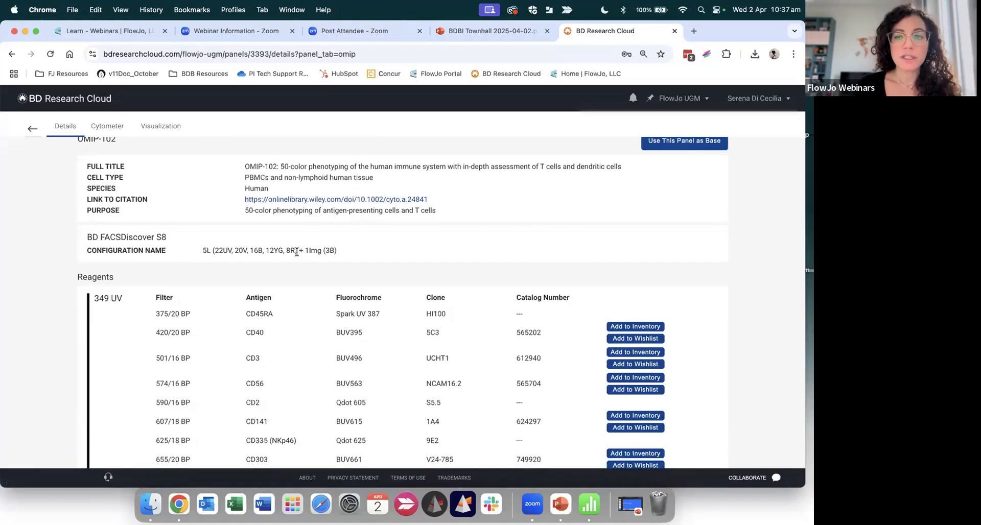
Step: Review OMIP-102's reagents for the 349 UV and 405 Violet lasers, including their clones and catalog numbers
{"action": "scroll", "coordinate": [297, 252], "scroll_direction": "down", "scroll_amount": 6}
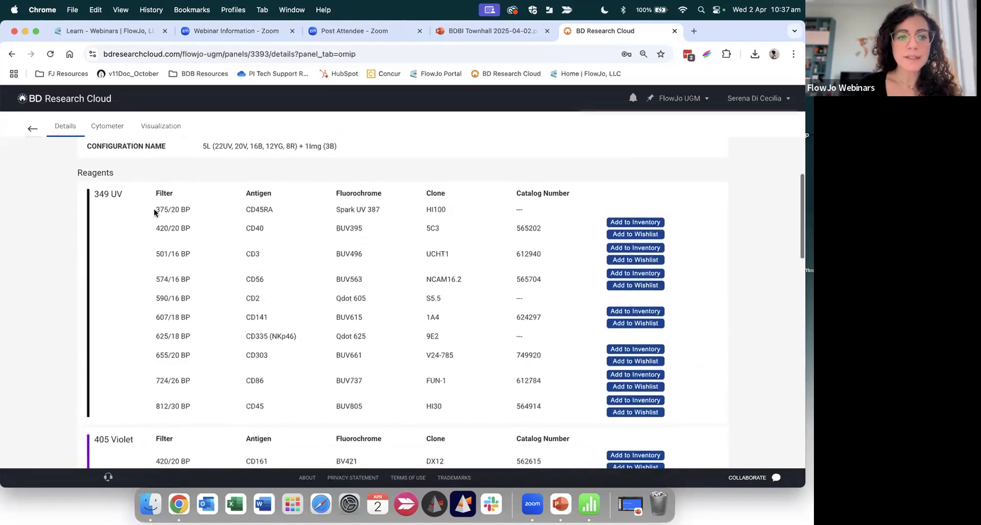
{"action": "scroll", "coordinate": [188, 361], "scroll_direction": "down", "scroll_amount": 20}
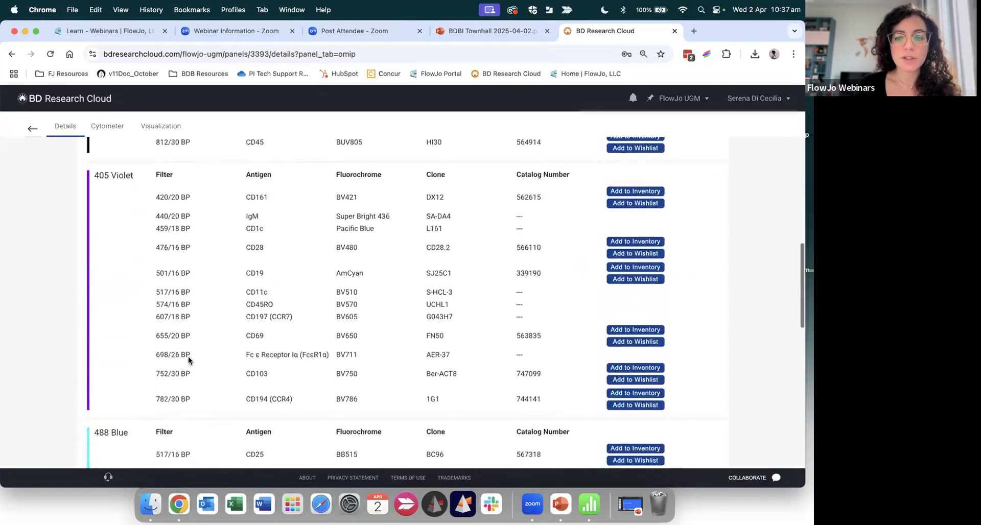
{"action": "scroll", "coordinate": [188, 358], "scroll_direction": "up", "scroll_amount": 20}
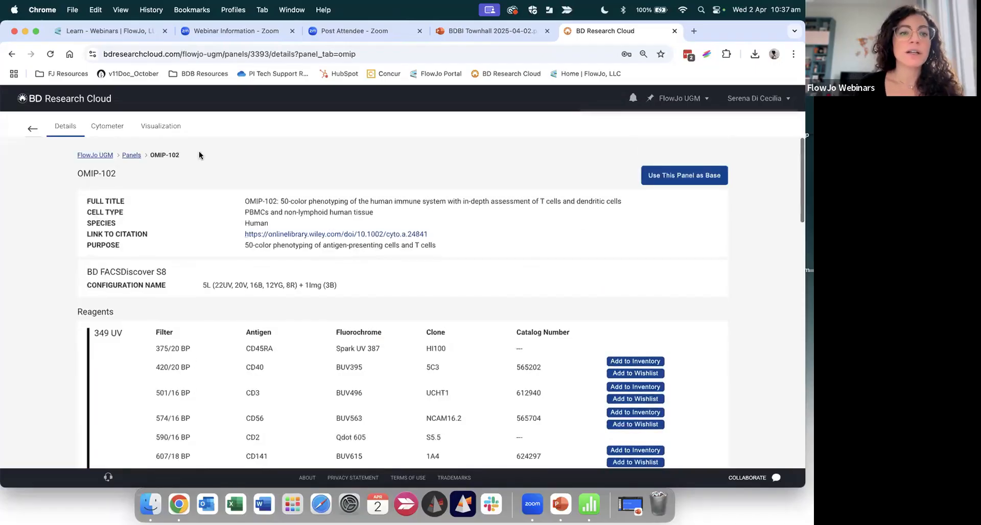
Step: Open OMIP-102's panel visualization and view it as Combined Em/Spill Graphs and as Stacked Em/Spill Graphs for each laser
{"action": "left_click", "coordinate": [158, 129]}
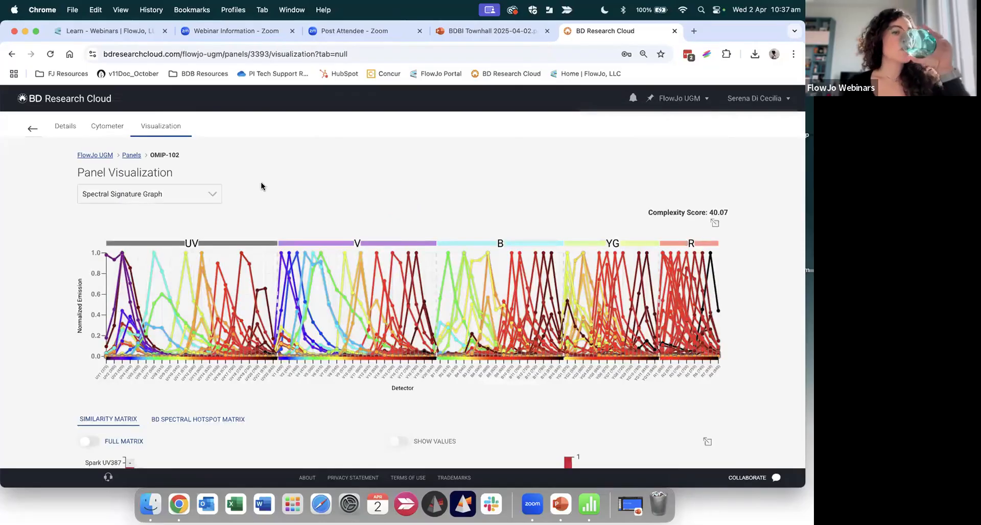
{"action": "scroll", "coordinate": [261, 185], "scroll_direction": "down", "scroll_amount": 1}
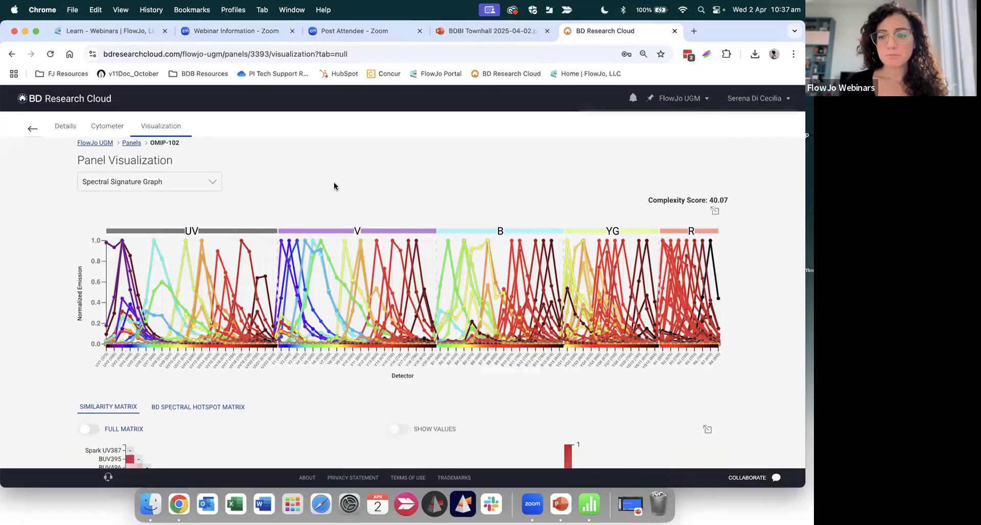
{"action": "left_click", "coordinate": [208, 185]}
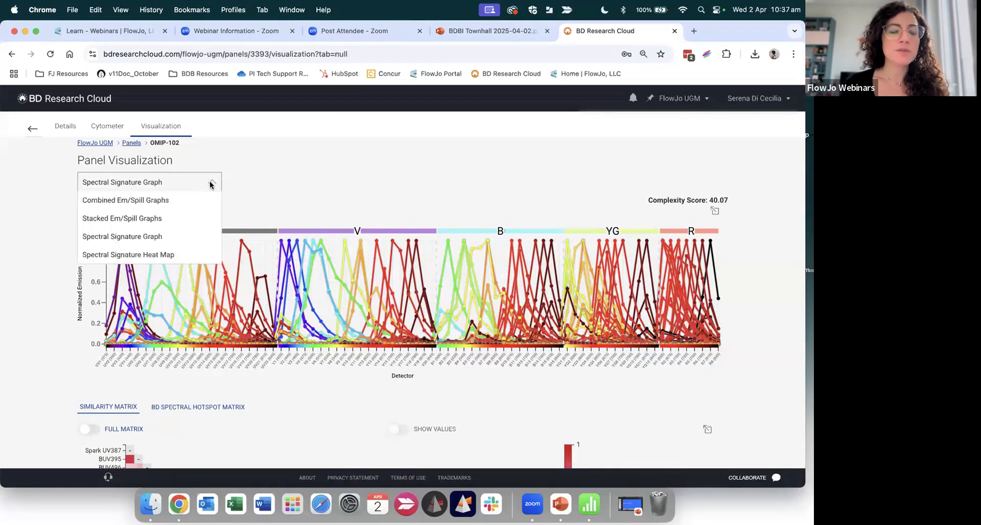
{"action": "left_click", "coordinate": [162, 203]}
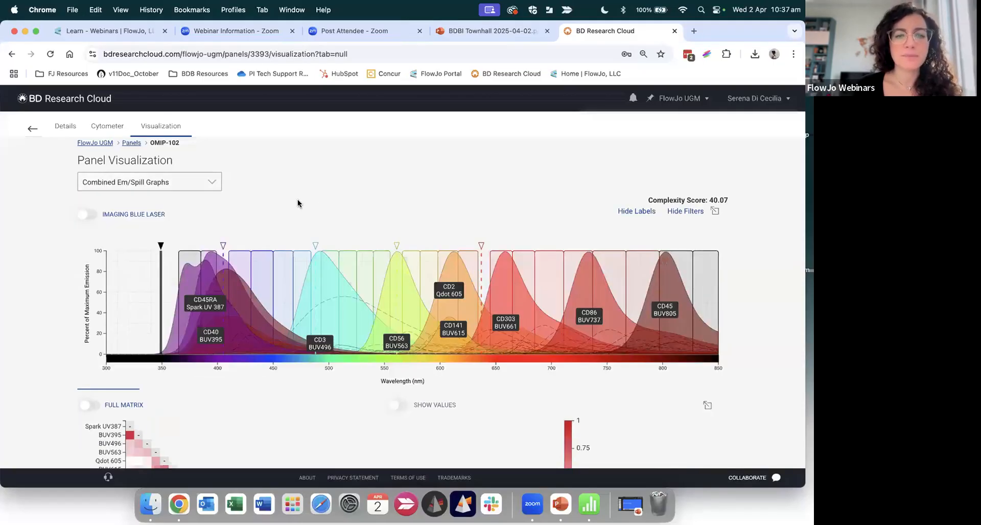
{"action": "left_click", "coordinate": [209, 182]}
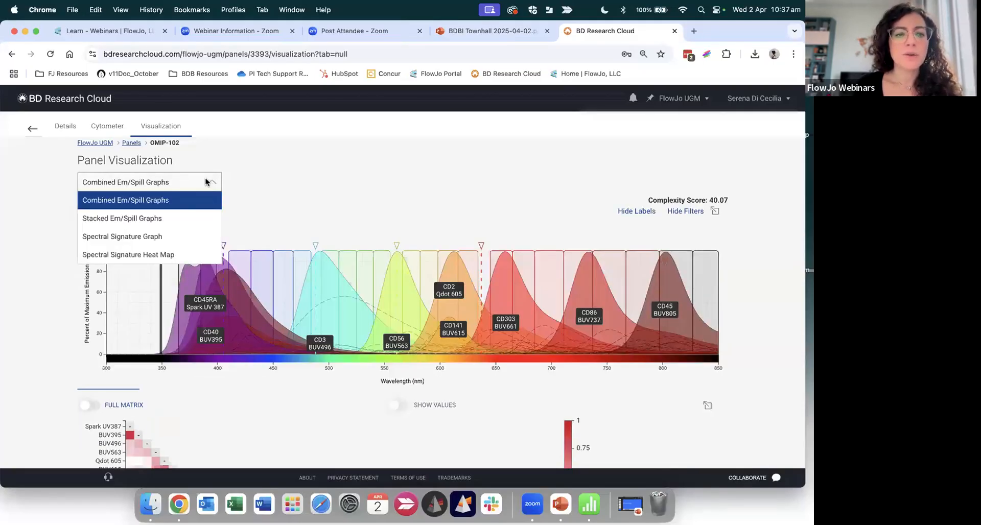
{"action": "left_click", "coordinate": [192, 218]}
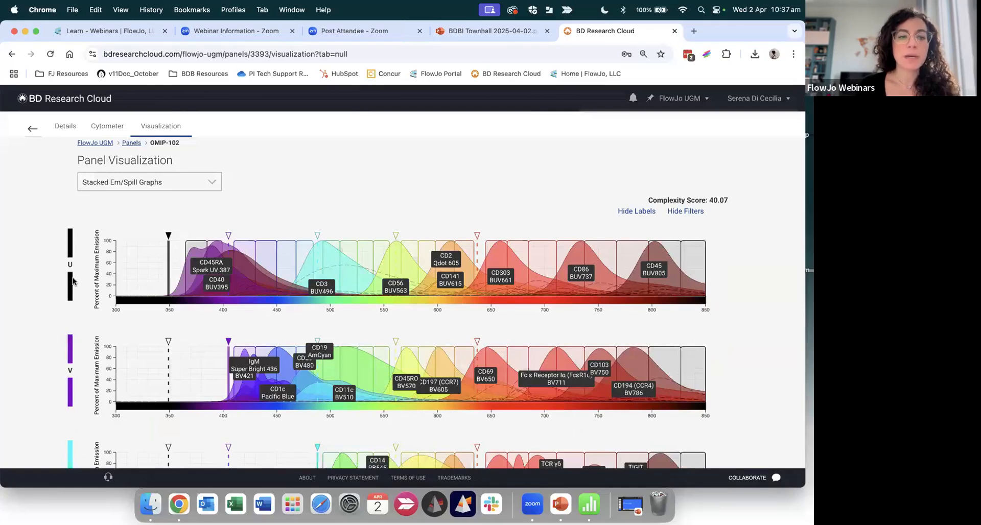
{"action": "scroll", "coordinate": [75, 280], "scroll_direction": "down", "scroll_amount": 10}
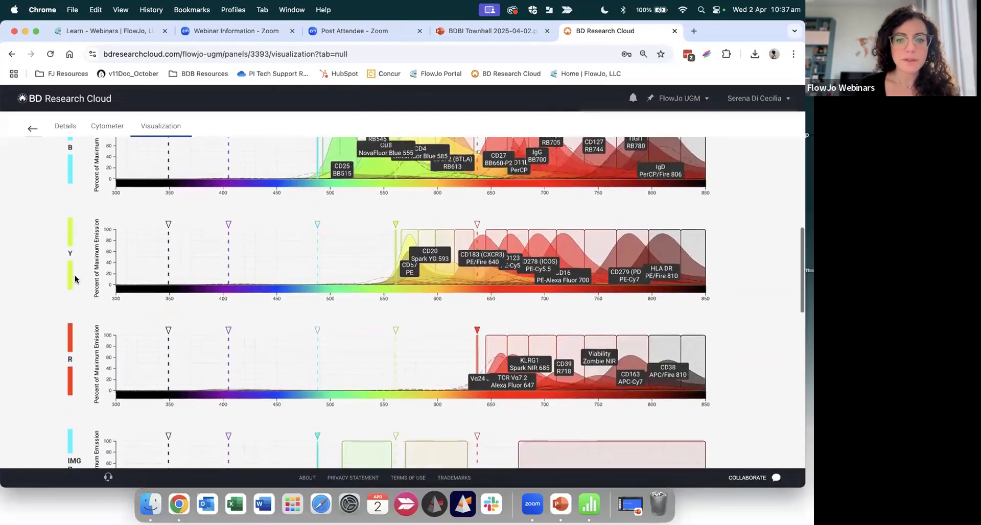
{"action": "scroll", "coordinate": [81, 279], "scroll_direction": "up", "scroll_amount": 12}
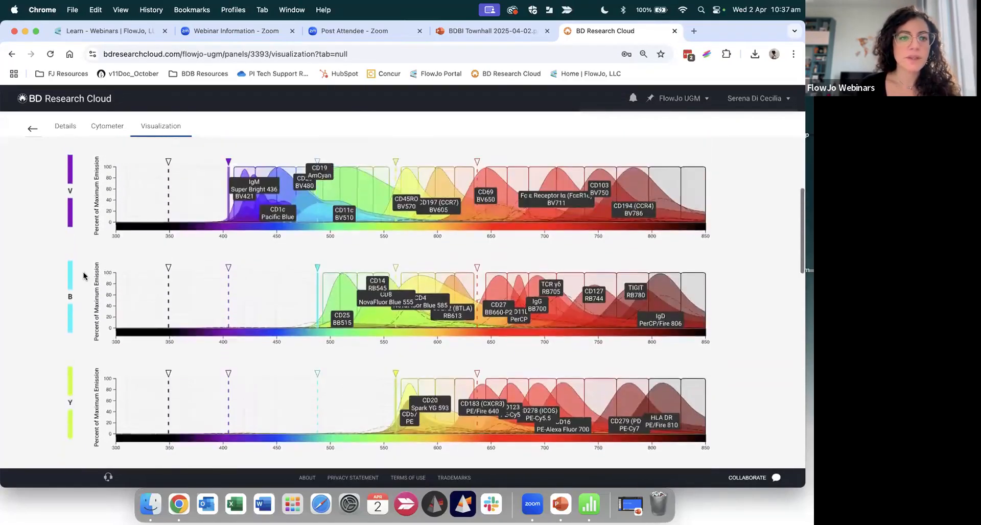
Step: Switch the OMIP-102 visualization to Spectral Signature Graph and examine the fluorochrome signatures across the UV detectors
{"action": "left_click", "coordinate": [168, 194]}
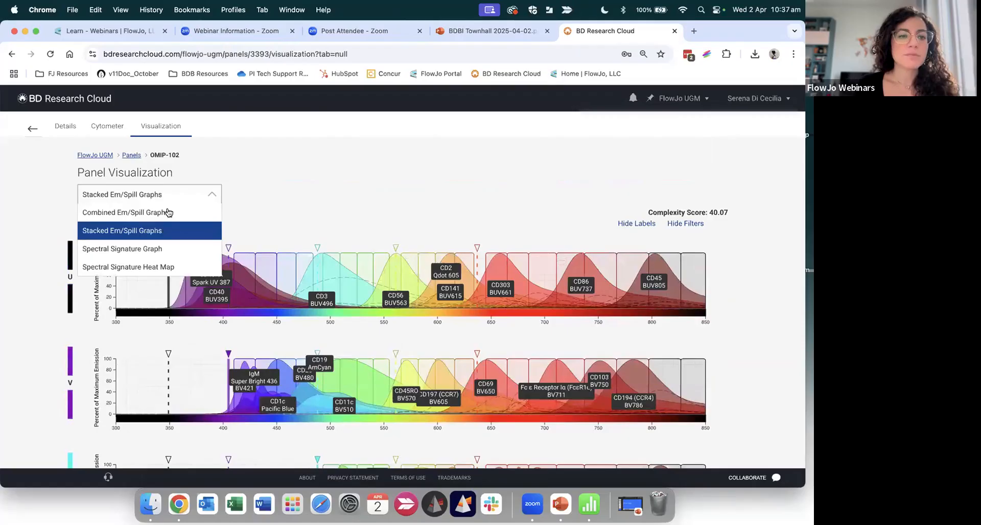
{"action": "left_click", "coordinate": [185, 249]}
{"action": "scroll", "coordinate": [268, 220], "scroll_direction": "down", "scroll_amount": 2}
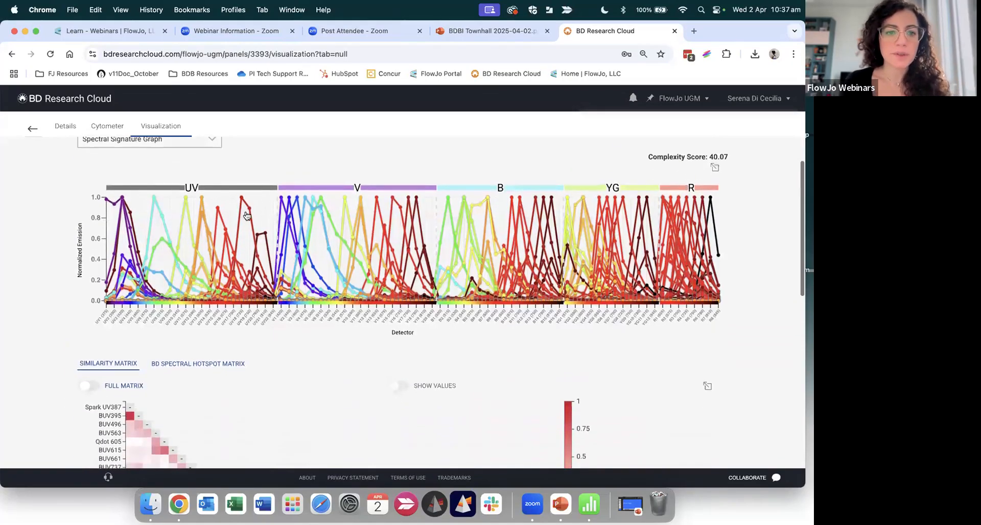
{"action": "mouse_move", "coordinate": [250, 209]}
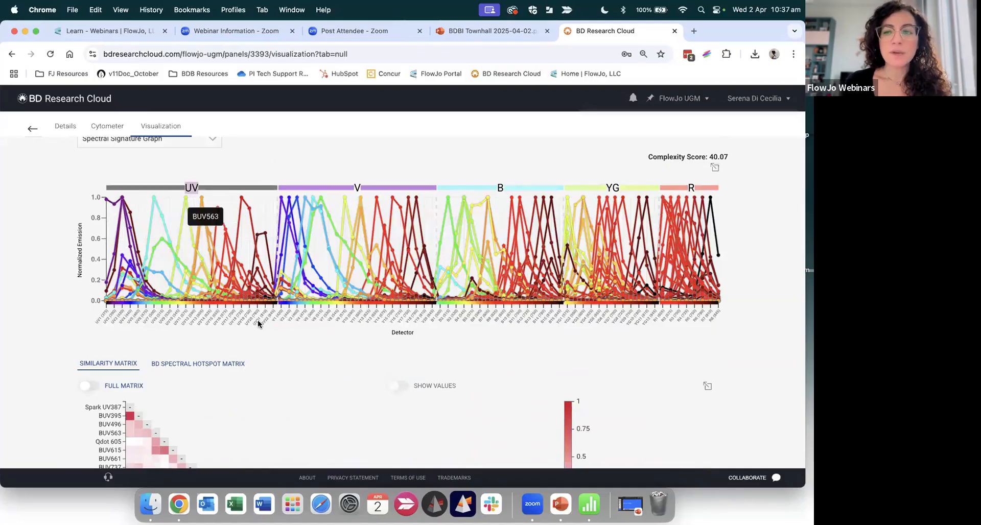
Step: Examine OMIP-102's similarity matrix and check the similarity index between SuB436 and BV421
{"action": "scroll", "coordinate": [257, 320], "scroll_direction": "down", "scroll_amount": 5}
{"action": "scroll", "coordinate": [455, 296], "scroll_direction": "up", "scroll_amount": 3}
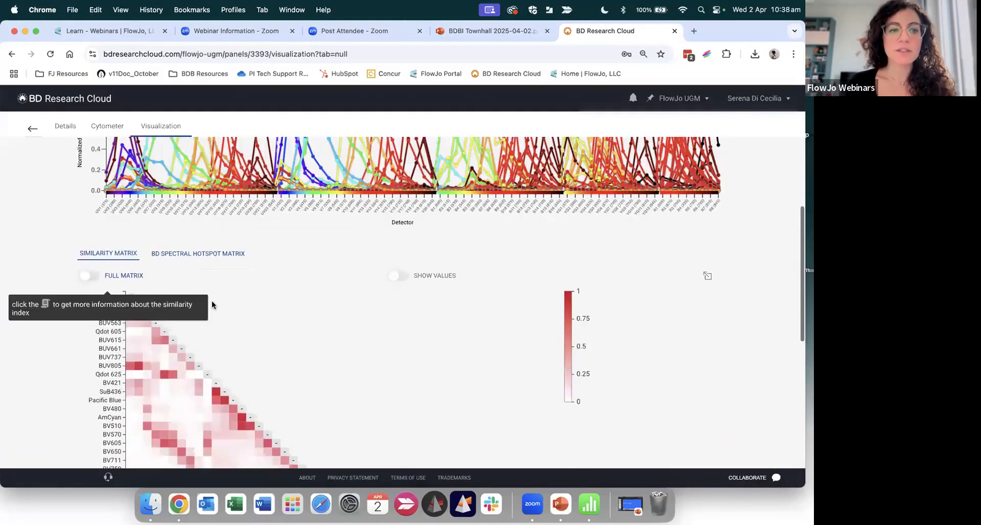
{"action": "scroll", "coordinate": [212, 302], "scroll_direction": "down", "scroll_amount": 3}
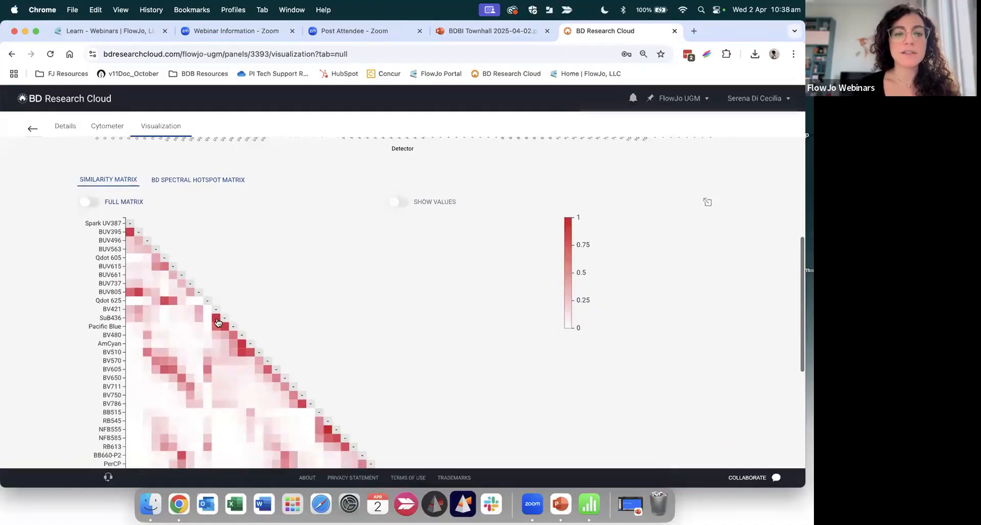
{"action": "mouse_move", "coordinate": [217, 320]}
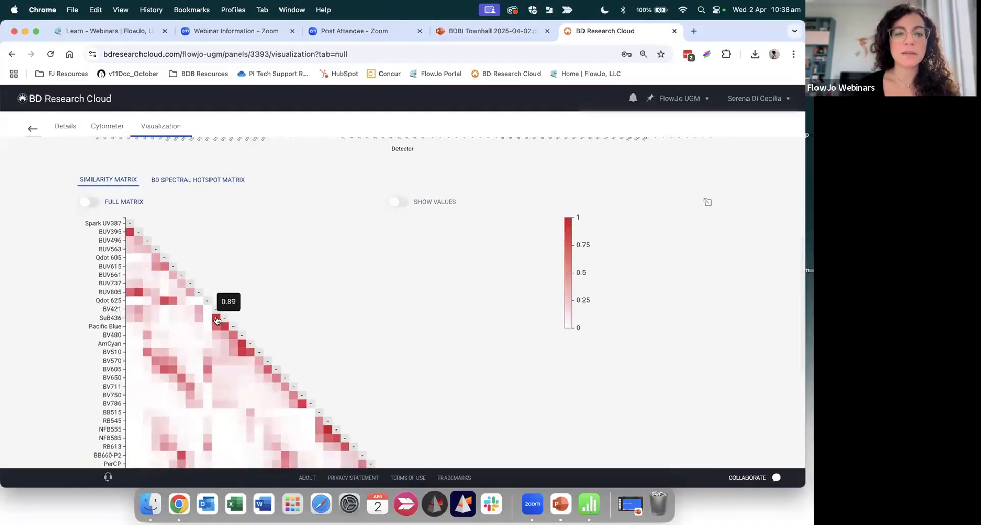
Step: Examine the BD Spectral Hotspot Matrix for OMIP-102 and return to the panel's details
{"action": "left_click", "coordinate": [196, 185]}
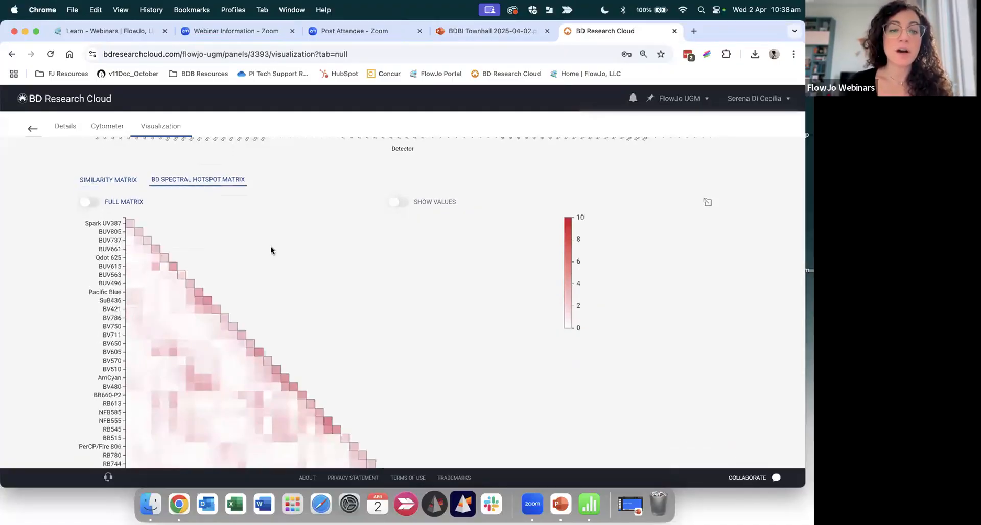
{"action": "scroll", "coordinate": [270, 248], "scroll_direction": "down", "scroll_amount": 2}
{"action": "scroll", "coordinate": [324, 367], "scroll_direction": "down", "scroll_amount": 3}
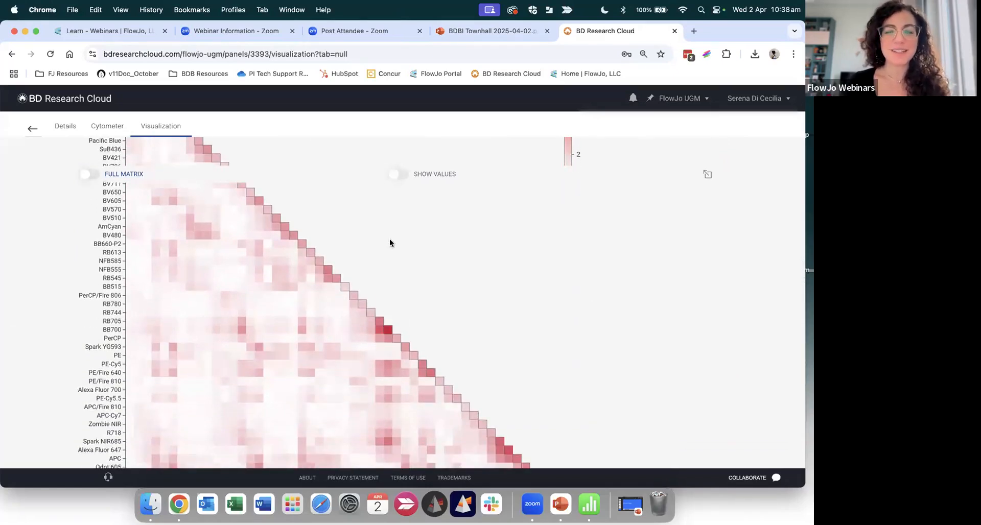
{"action": "scroll", "coordinate": [390, 240], "scroll_direction": "down", "scroll_amount": 3}
{"action": "scroll", "coordinate": [389, 240], "scroll_direction": "up", "scroll_amount": 10}
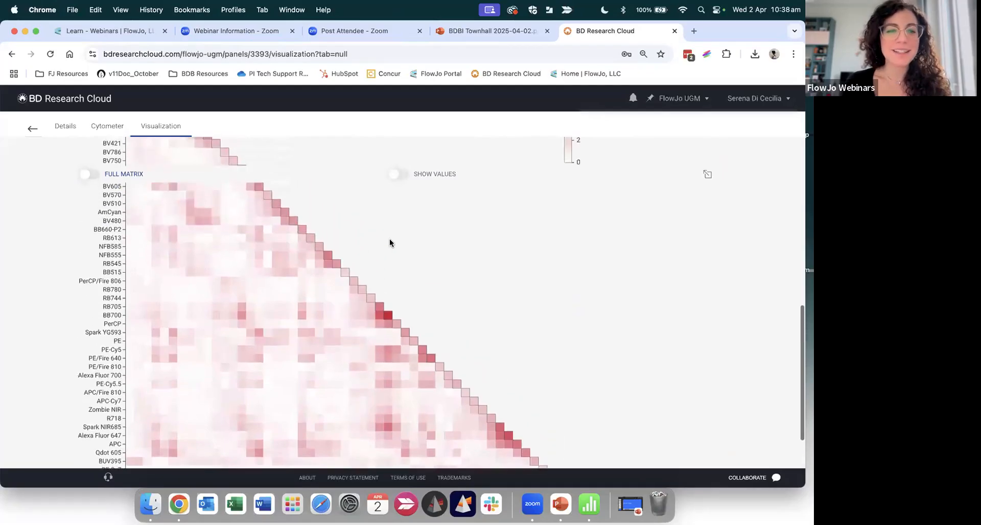
{"action": "scroll", "coordinate": [388, 243], "scroll_direction": "up", "scroll_amount": 2}
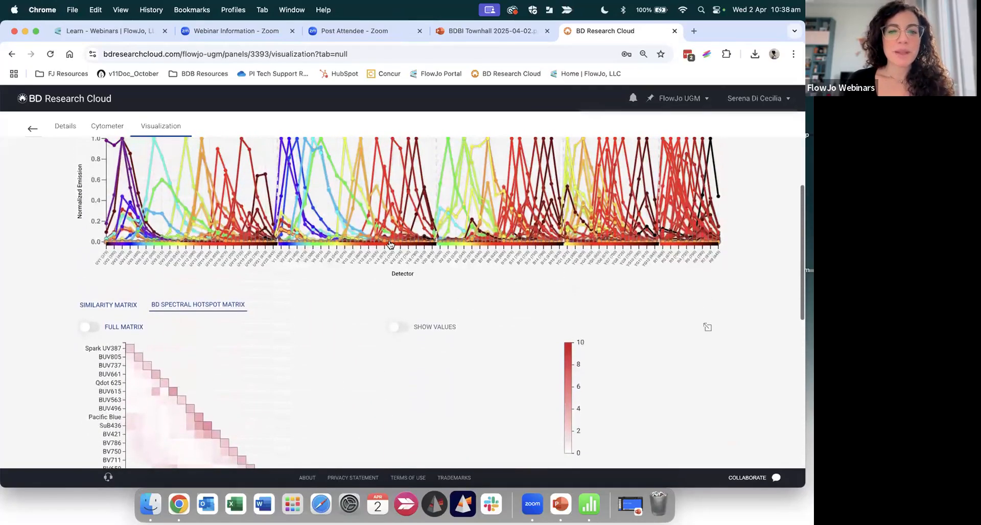
{"action": "scroll", "coordinate": [316, 282], "scroll_direction": "up", "scroll_amount": 5}
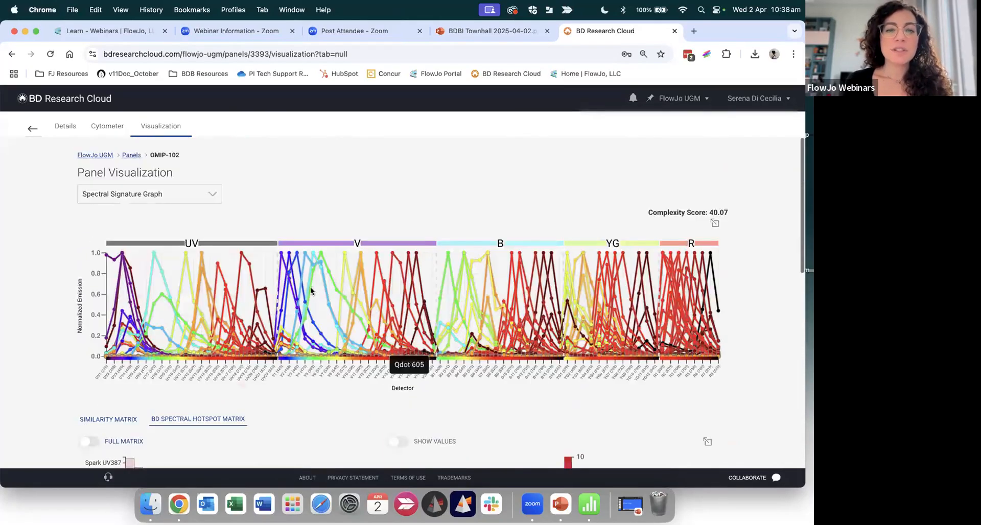
{"action": "left_click", "coordinate": [71, 129]}
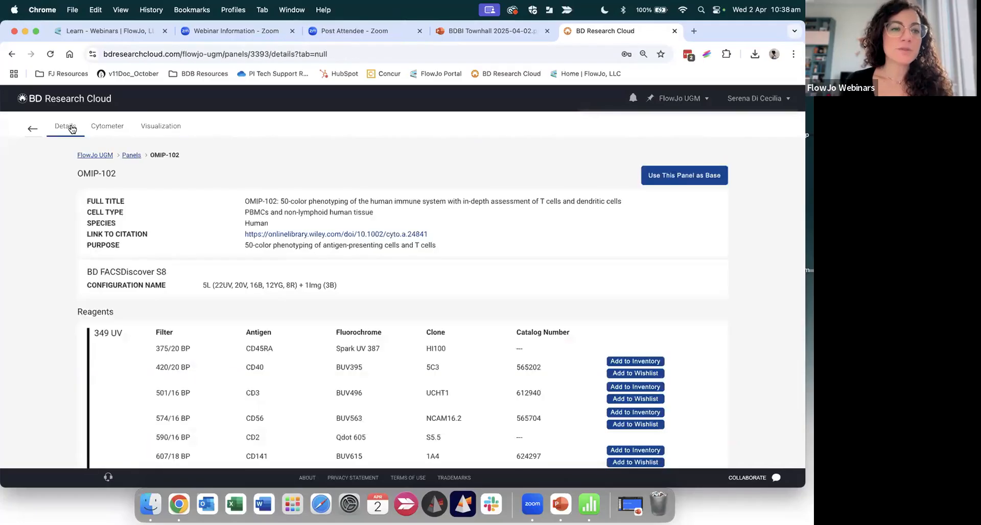
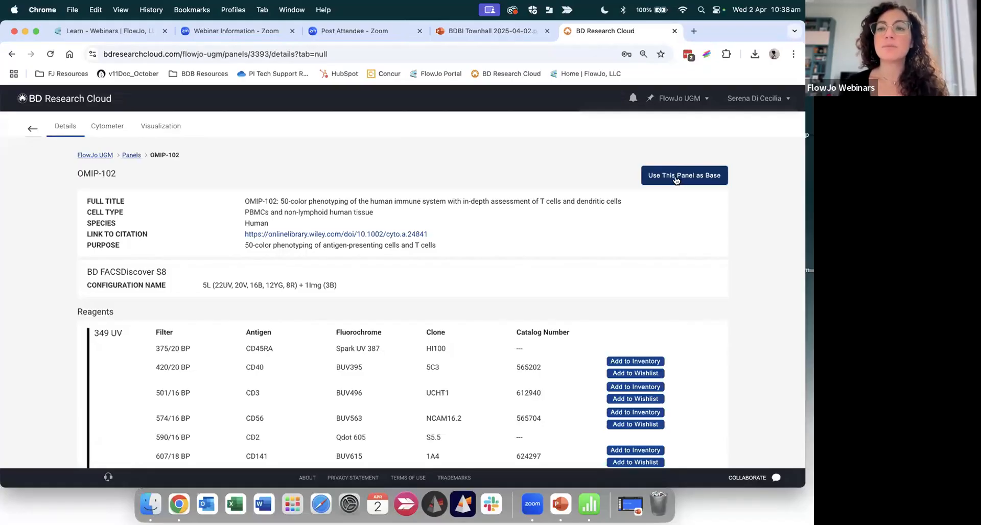
Step: Go back to the panels list, browse the BD Defined panels and load more of them
{"action": "left_click", "coordinate": [32, 129]}
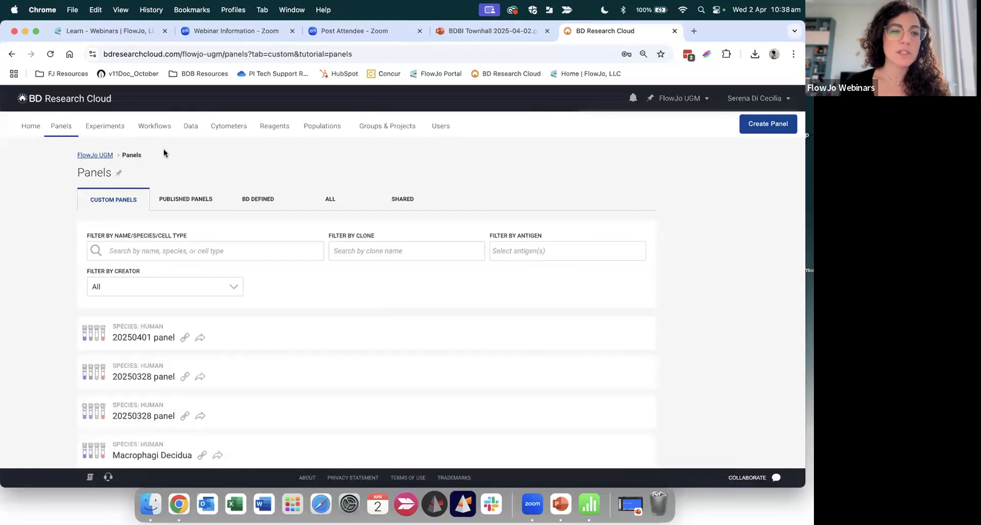
{"action": "left_click", "coordinate": [257, 201]}
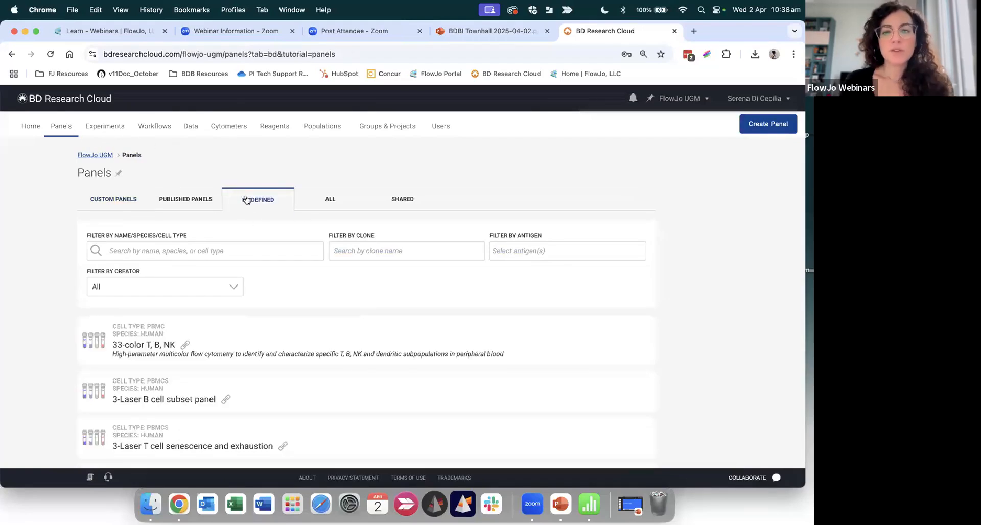
{"action": "scroll", "coordinate": [262, 296], "scroll_direction": "down", "scroll_amount": 2}
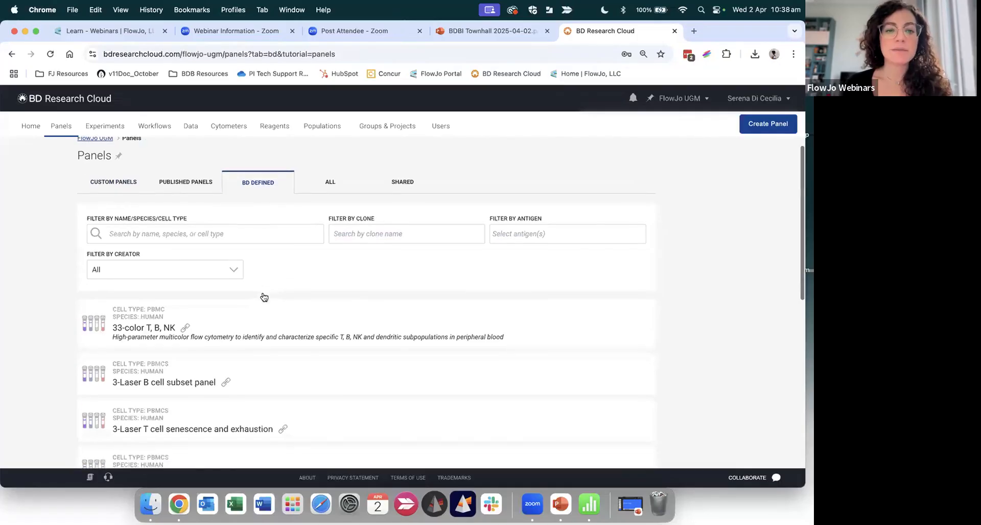
{"action": "scroll", "coordinate": [262, 297], "scroll_direction": "down", "scroll_amount": 1}
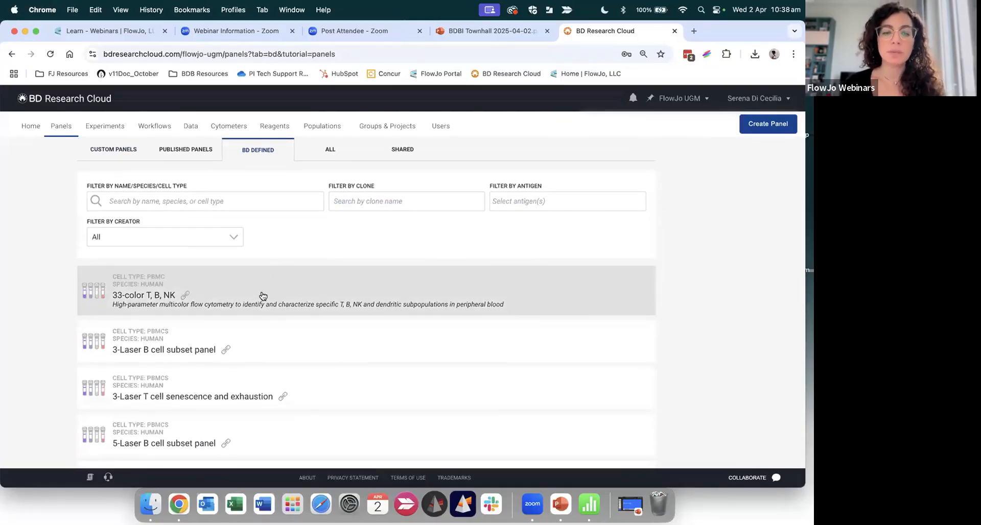
{"action": "scroll", "coordinate": [260, 296], "scroll_direction": "down", "scroll_amount": 3}
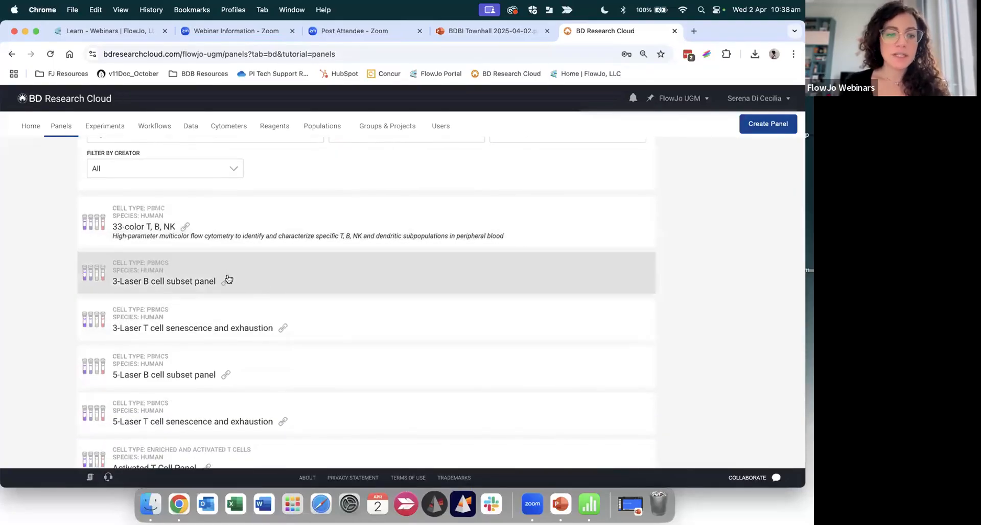
{"action": "scroll", "coordinate": [228, 279], "scroll_direction": "down", "scroll_amount": 5}
{"action": "scroll", "coordinate": [228, 278], "scroll_direction": "down", "scroll_amount": 3}
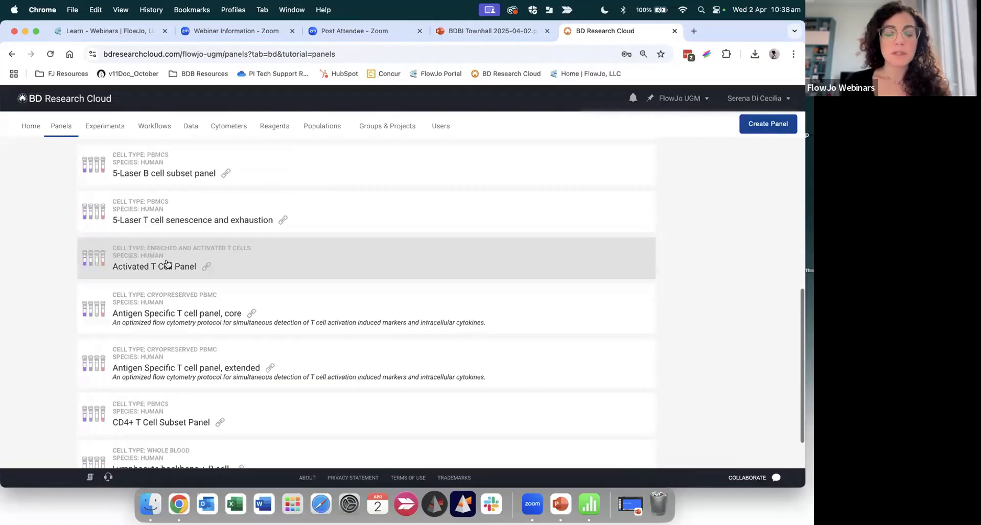
{"action": "scroll", "coordinate": [167, 264], "scroll_direction": "down", "scroll_amount": 2}
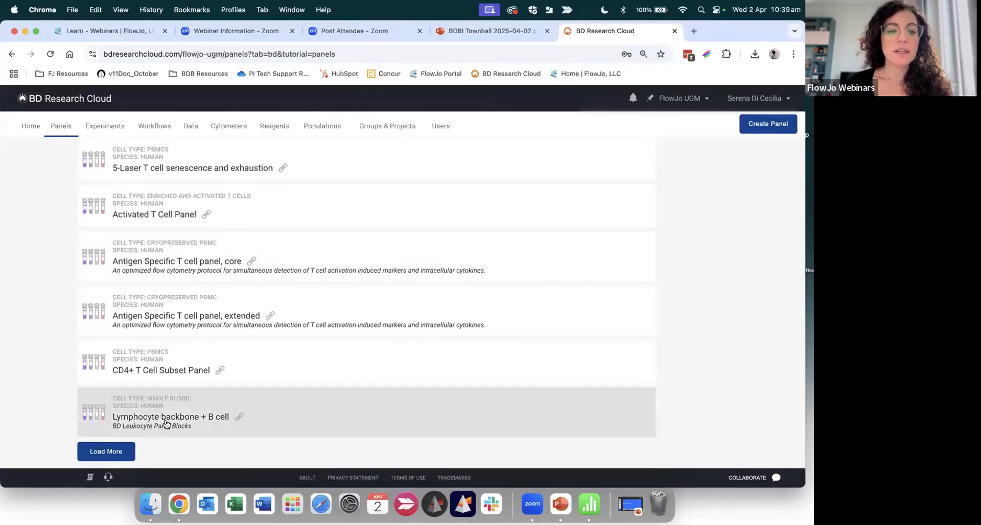
{"action": "left_click", "coordinate": [115, 450]}
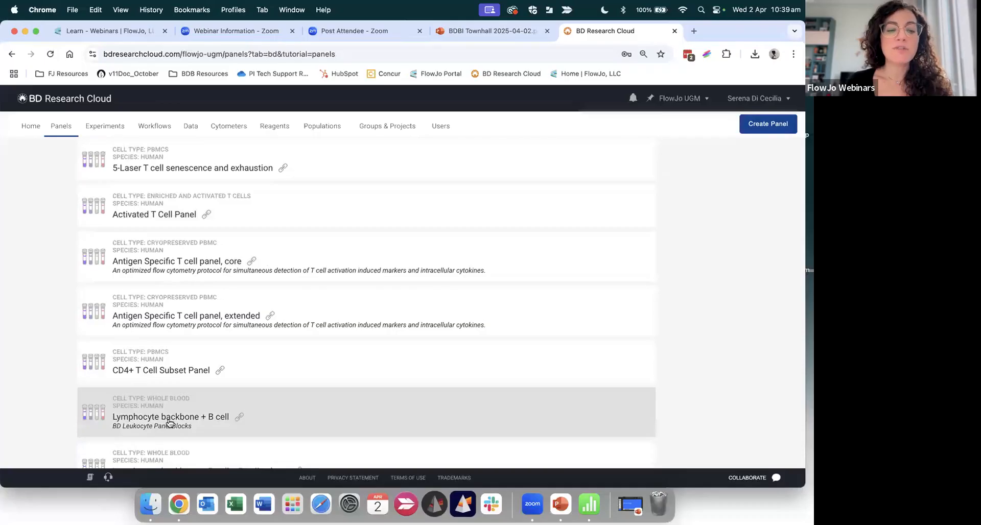
Step: Look through the newly loaded BD Leukocyte Panel Blocks, covering the lymphocyte backbone and myeloid backbone combinations
{"action": "scroll", "coordinate": [170, 423], "scroll_direction": "down", "scroll_amount": 6}
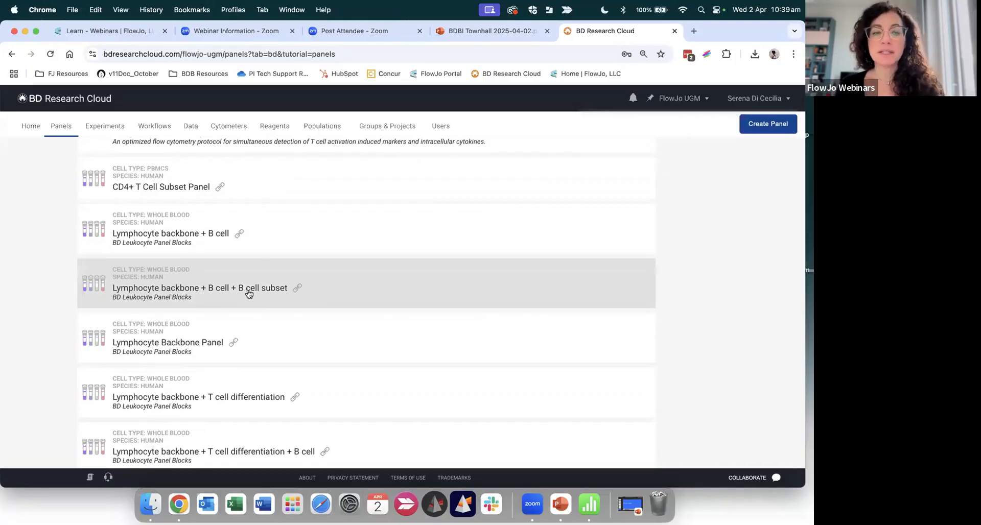
{"action": "scroll", "coordinate": [249, 293], "scroll_direction": "down", "scroll_amount": 4}
{"action": "scroll", "coordinate": [247, 293], "scroll_direction": "down", "scroll_amount": 5}
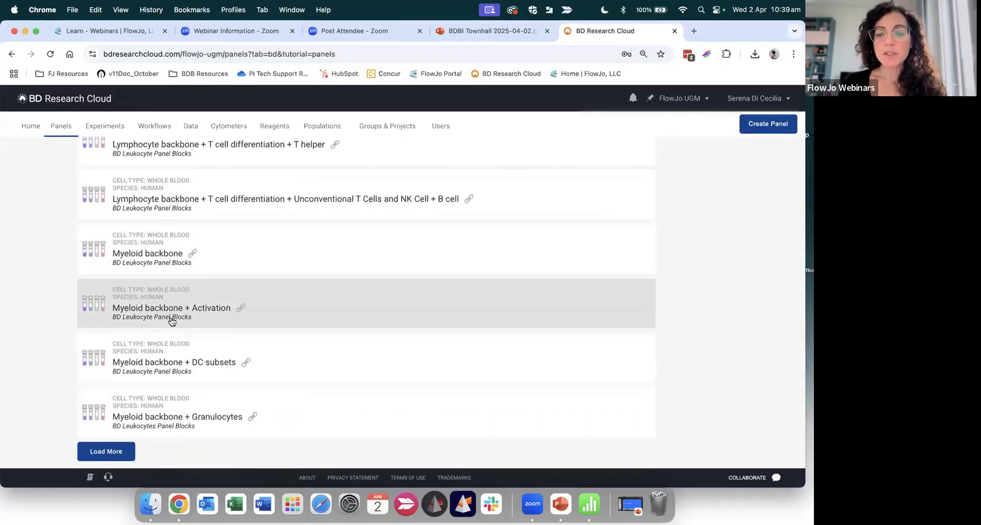
{"action": "scroll", "coordinate": [171, 321], "scroll_direction": "up", "scroll_amount": 8}
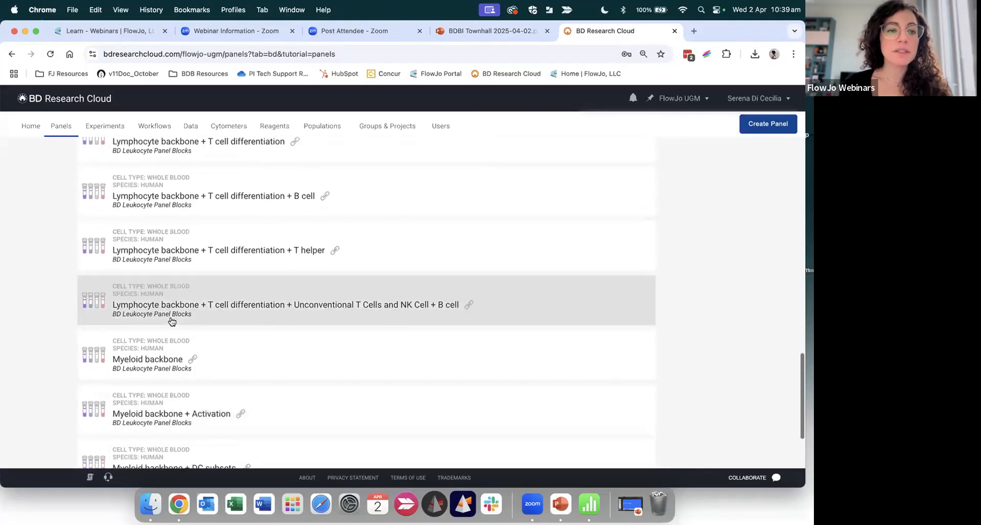
Step: Find the Activated T Cell Panel among the BD Defined panels, open it and look over its details and reagents
{"action": "scroll", "coordinate": [172, 321], "scroll_direction": "up", "scroll_amount": 7}
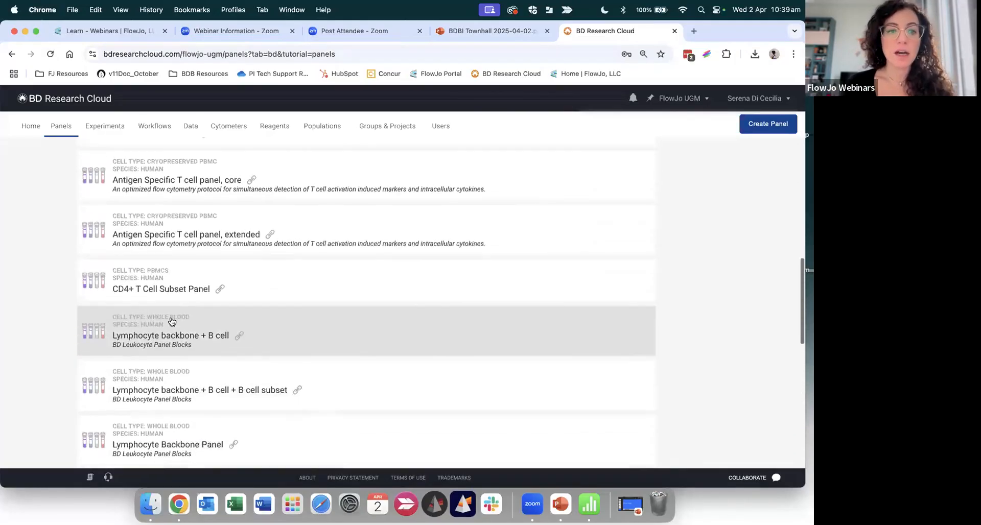
{"action": "scroll", "coordinate": [172, 321], "scroll_direction": "up", "scroll_amount": 6}
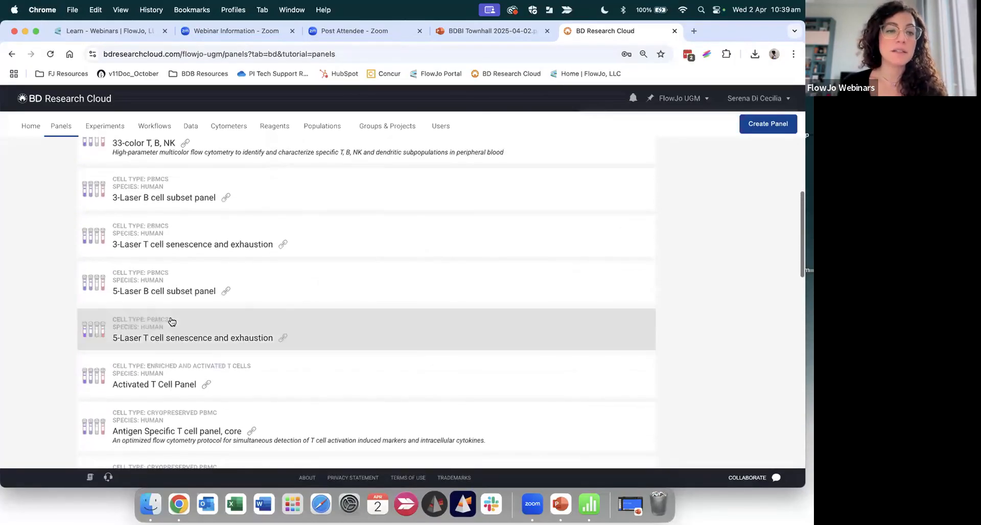
{"action": "scroll", "coordinate": [172, 321], "scroll_direction": "up", "scroll_amount": 2}
{"action": "scroll", "coordinate": [168, 312], "scroll_direction": "down", "scroll_amount": 5}
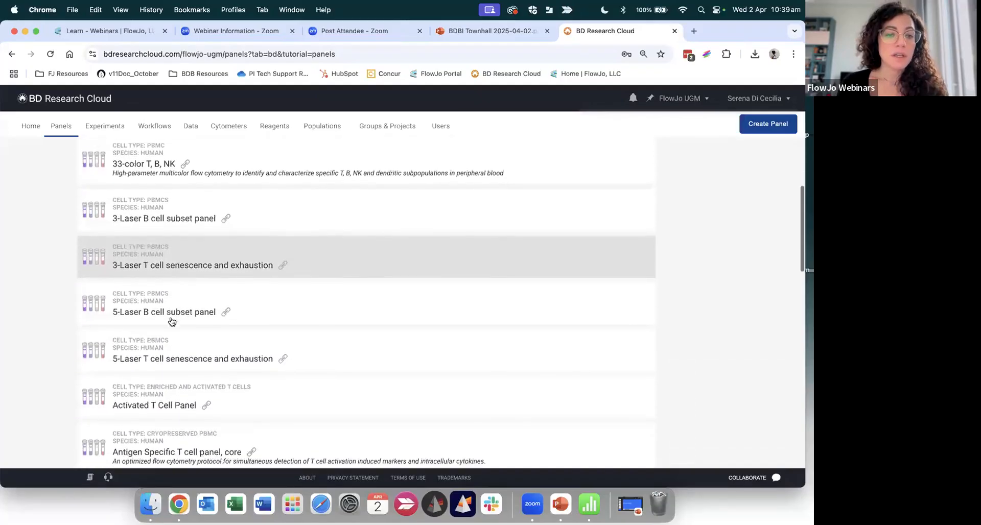
{"action": "left_click", "coordinate": [166, 305]}
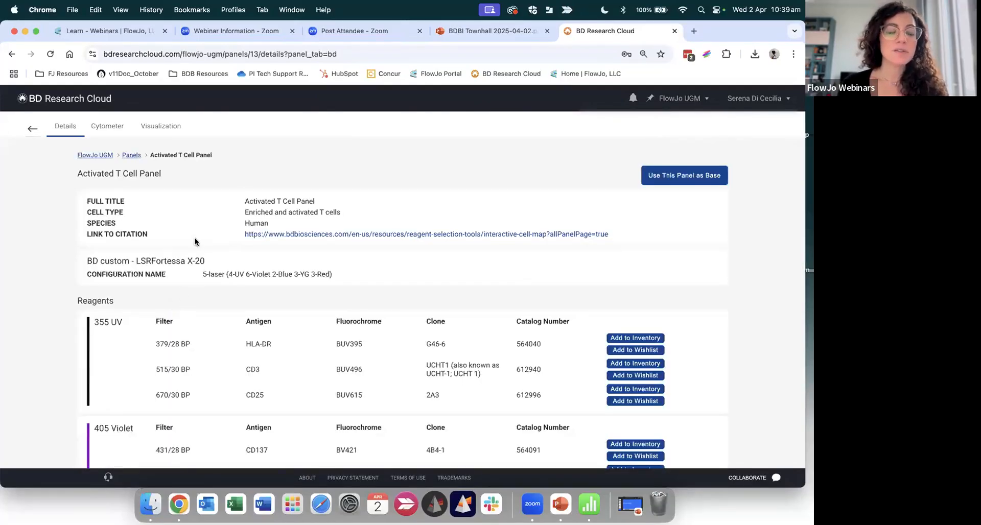
{"action": "scroll", "coordinate": [172, 230], "scroll_direction": "down", "scroll_amount": 5}
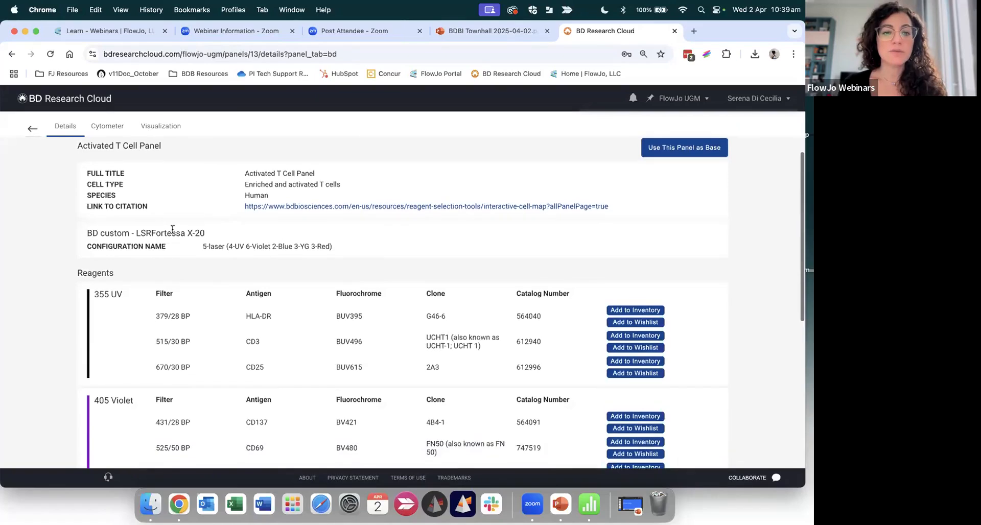
{"action": "scroll", "coordinate": [173, 230], "scroll_direction": "down", "scroll_amount": 2}
{"action": "scroll", "coordinate": [172, 230], "scroll_direction": "up", "scroll_amount": 6}
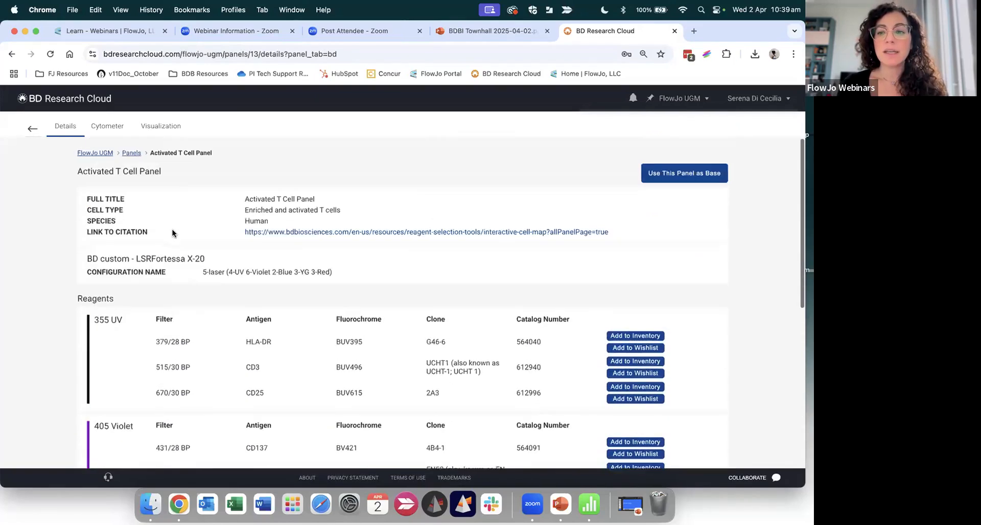
Step: Use the Activated T Cell Panel as the base for a new workflow named "20250402 panel_BDRCWeb"
{"action": "left_click", "coordinate": [671, 177]}
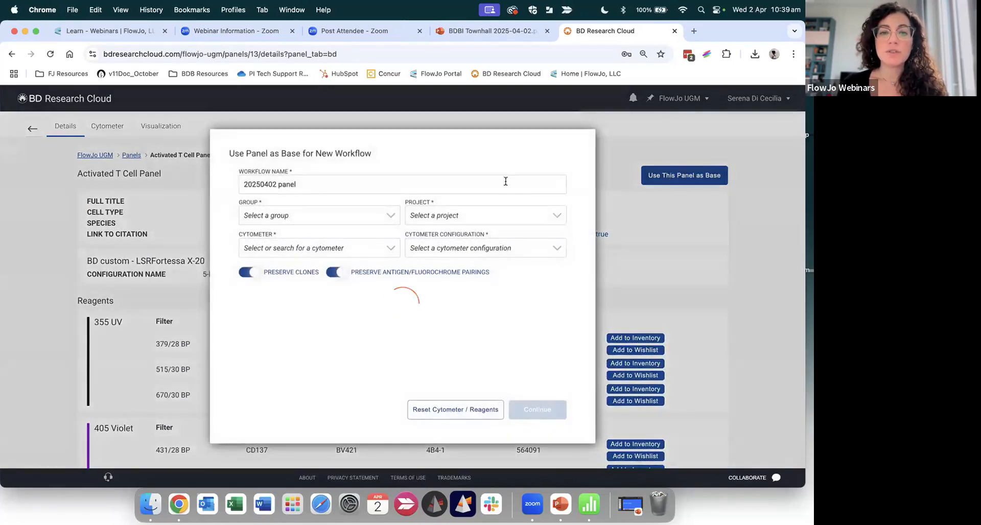
{"action": "left_click", "coordinate": [316, 185]}
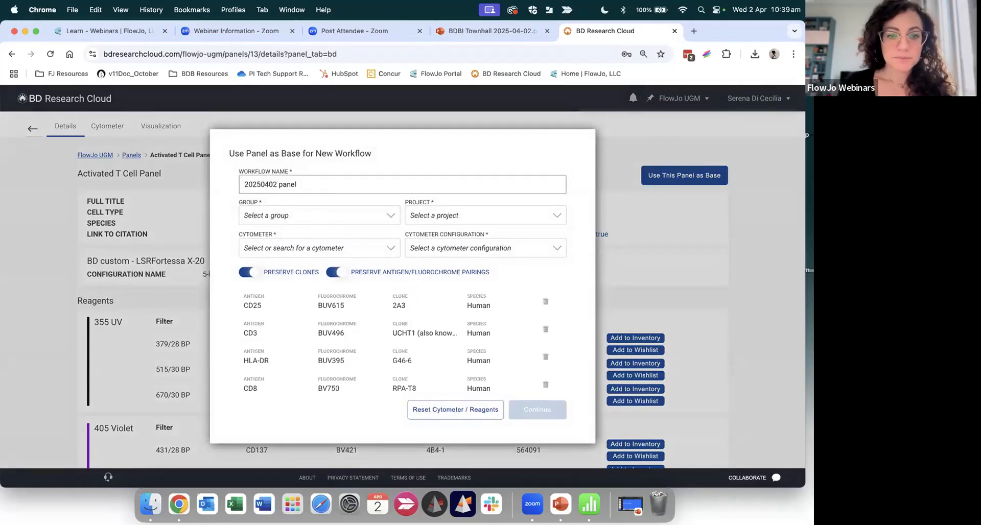
{"action": "type", "text": "_BDRC"}
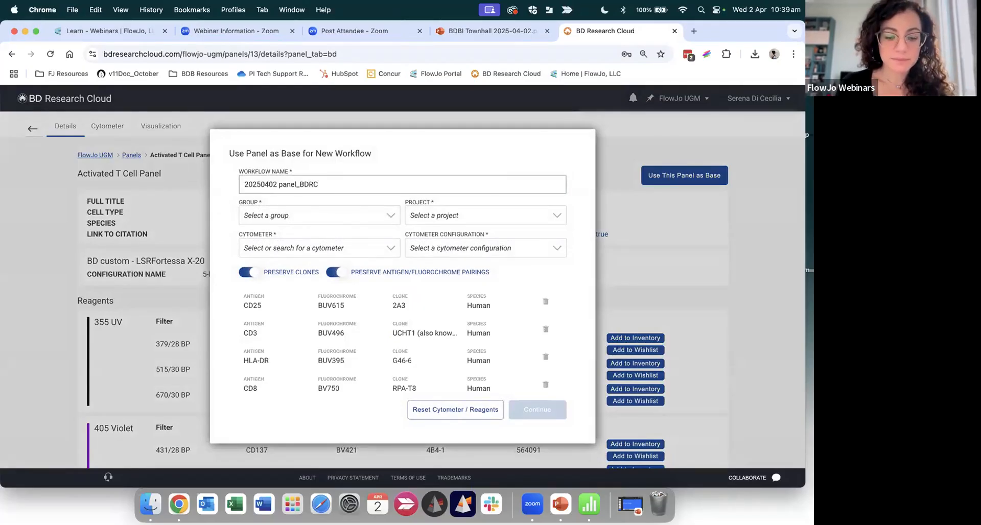
{"action": "type", "text": "Web"}
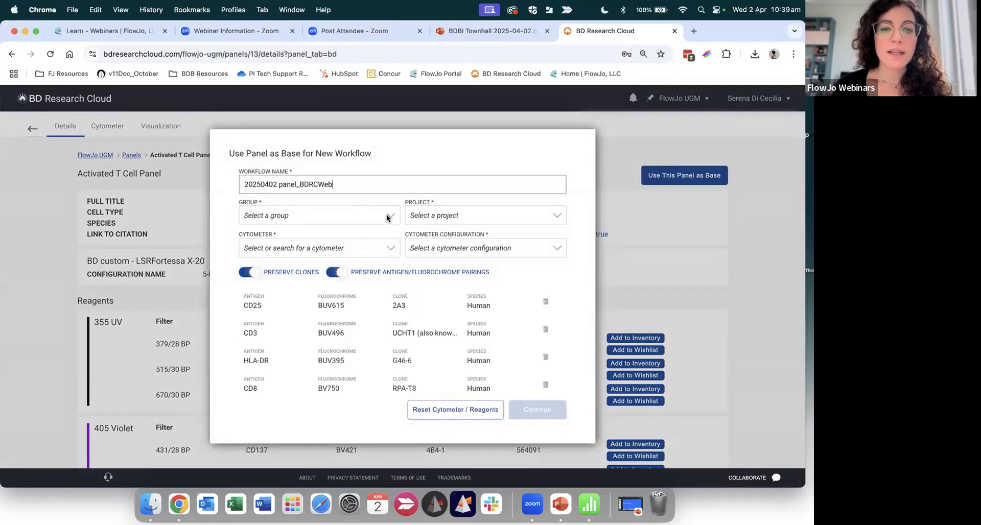
Step: Assign the new workflow to the group Europe UGM 2024 and the project Europe UGM 2024 Project
{"action": "left_click", "coordinate": [386, 218]}
{"action": "left_click", "coordinate": [388, 250]}
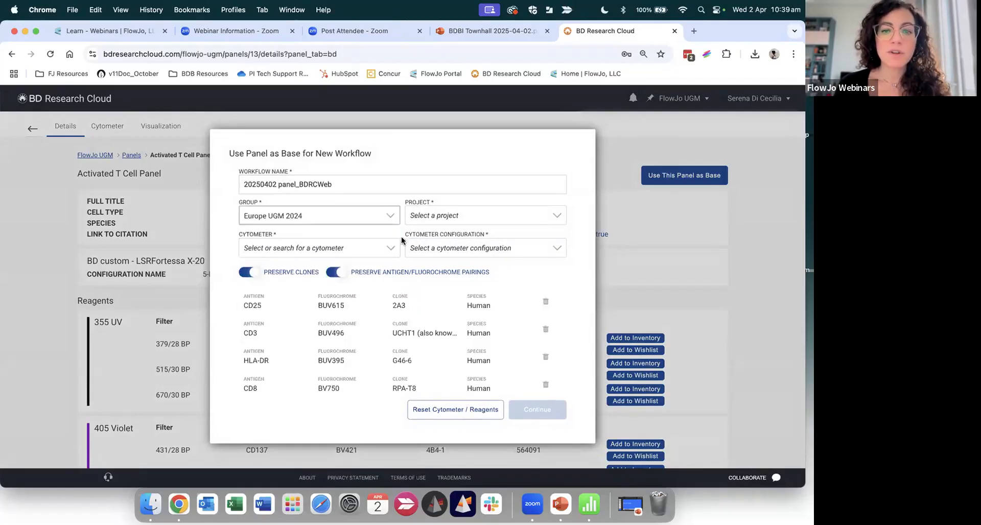
{"action": "left_click", "coordinate": [481, 215]}
{"action": "left_click", "coordinate": [470, 232]}
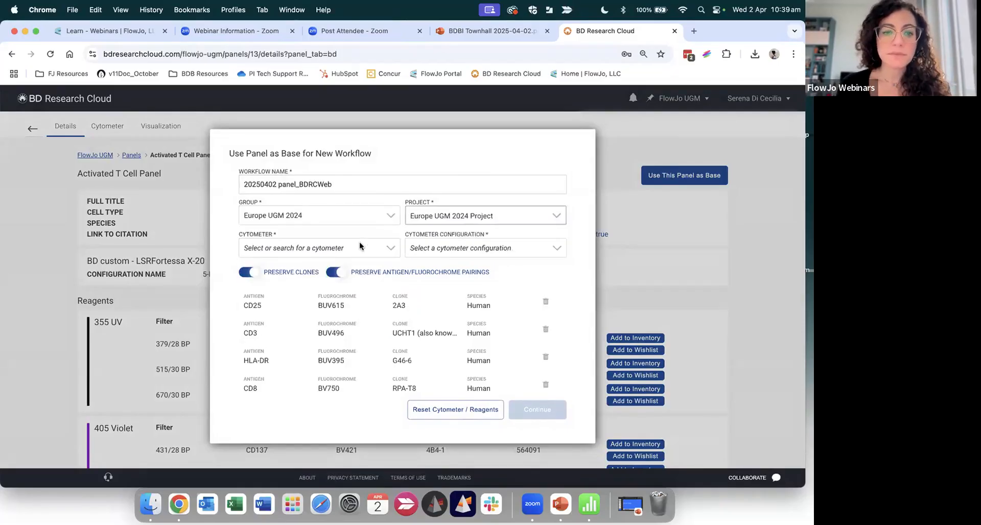
Step: Browse the available cytometers and choose Fortessa X20 for the workflow
{"action": "left_click", "coordinate": [388, 250]}
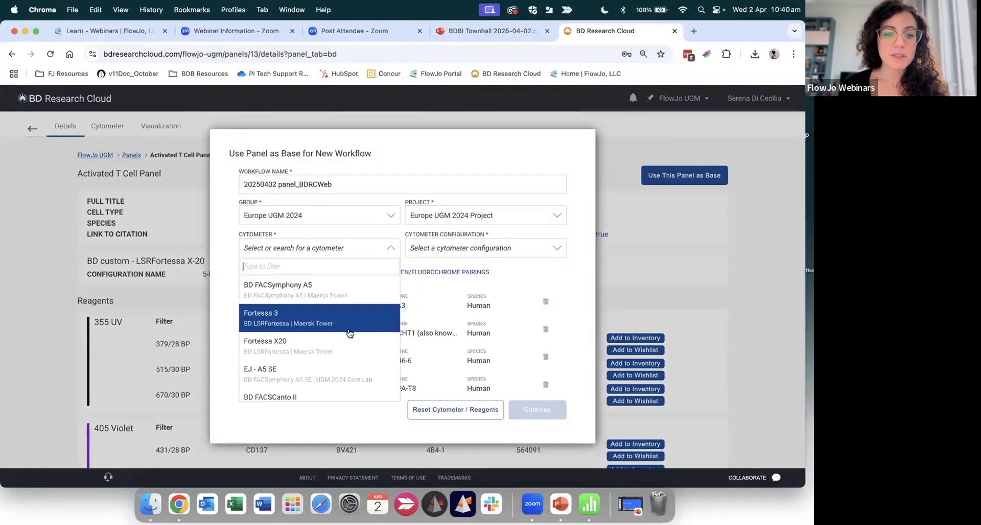
{"action": "scroll", "coordinate": [346, 343], "scroll_direction": "down", "scroll_amount": 4}
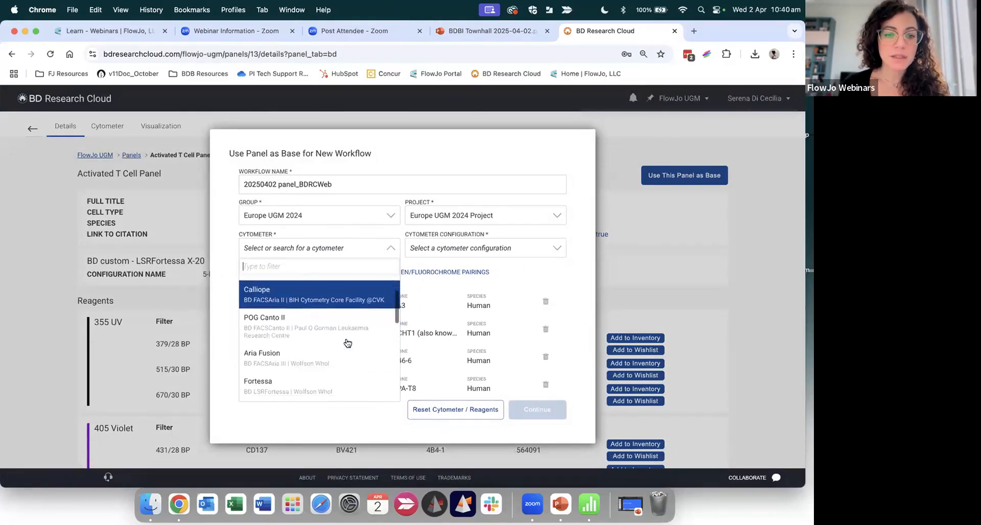
{"action": "scroll", "coordinate": [346, 343], "scroll_direction": "up", "scroll_amount": 4}
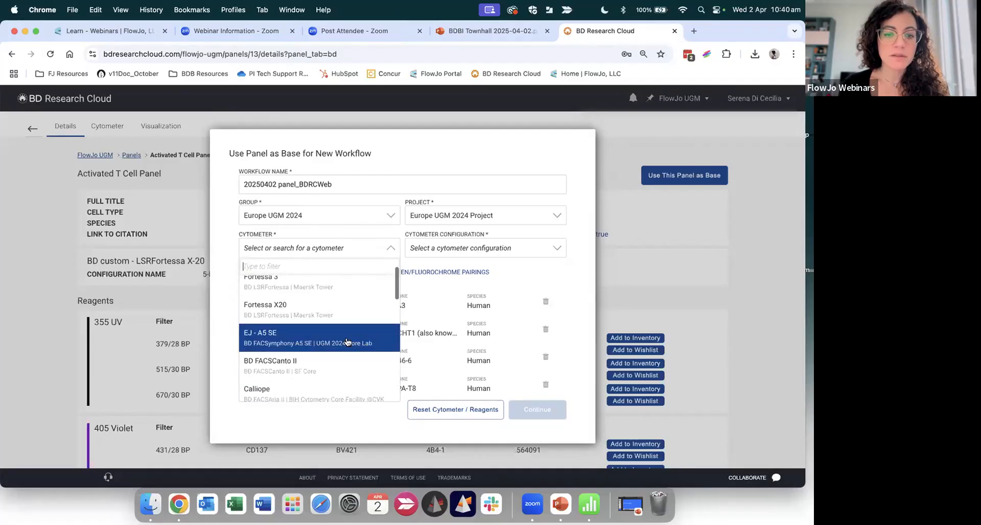
{"action": "left_click", "coordinate": [346, 343]}
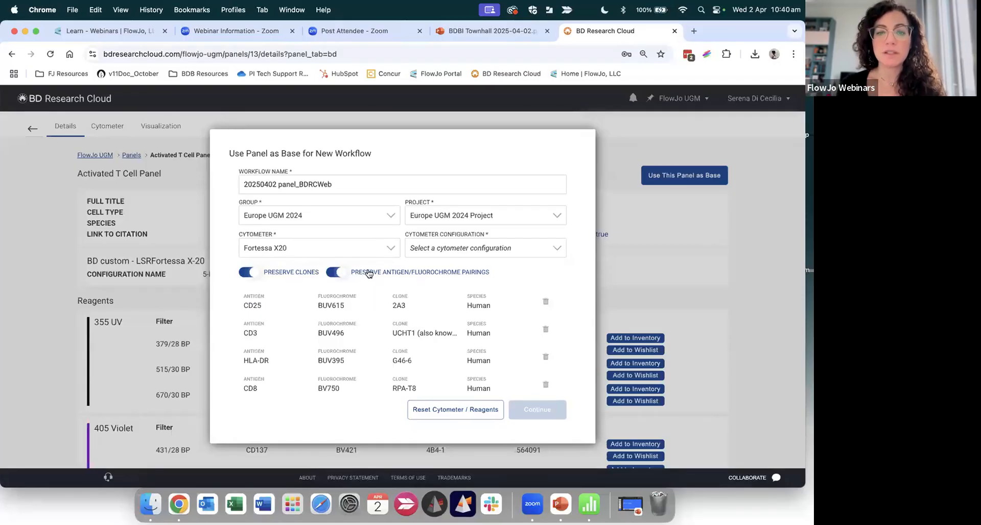
Step: Look through the reagents carried over and set the cytometer configuration to Base 2-Blue 3-Red 6-Violet 3-UV 4-YellGrn
{"action": "scroll", "coordinate": [361, 286], "scroll_direction": "down", "scroll_amount": 10}
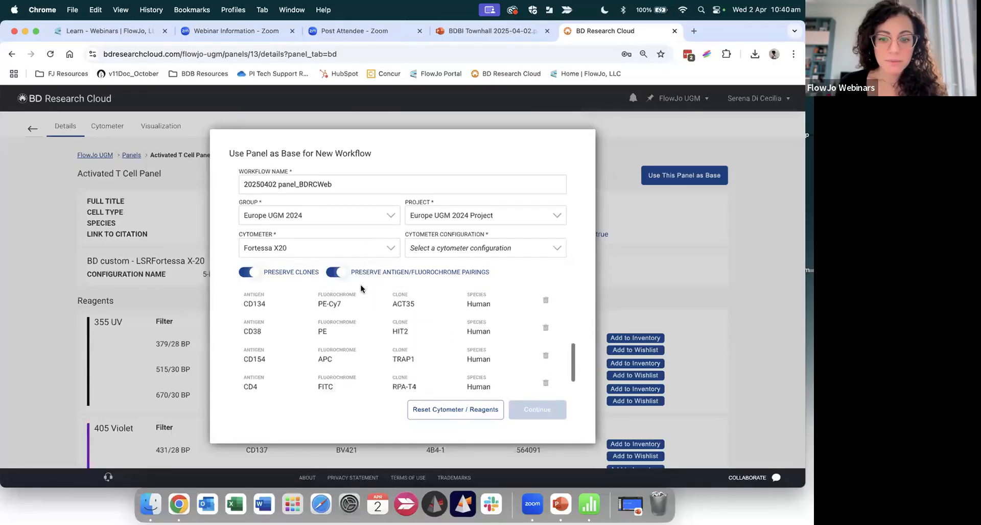
{"action": "scroll", "coordinate": [360, 289], "scroll_direction": "up", "scroll_amount": 6}
{"action": "scroll", "coordinate": [360, 286], "scroll_direction": "up", "scroll_amount": 2}
{"action": "left_click", "coordinate": [360, 249]}
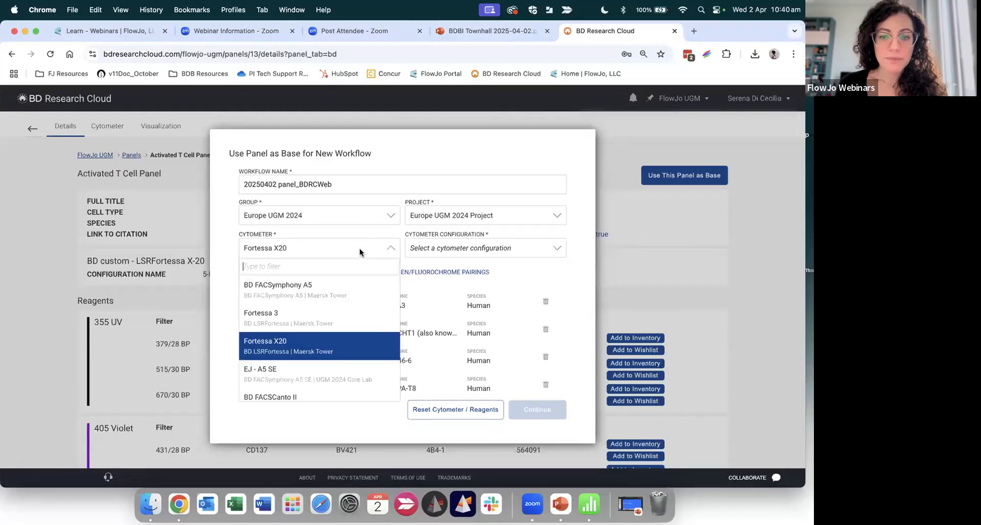
{"action": "left_click", "coordinate": [463, 249]}
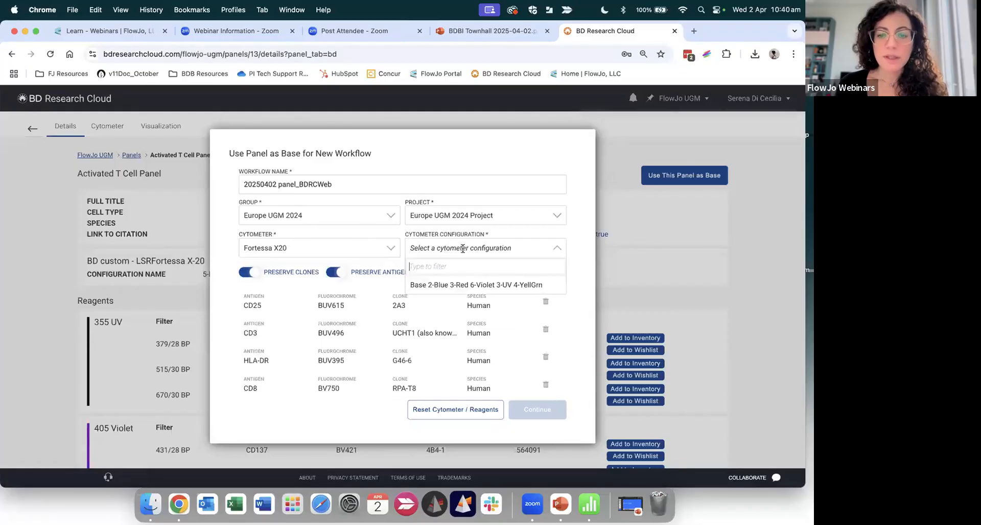
{"action": "left_click", "coordinate": [465, 285]}
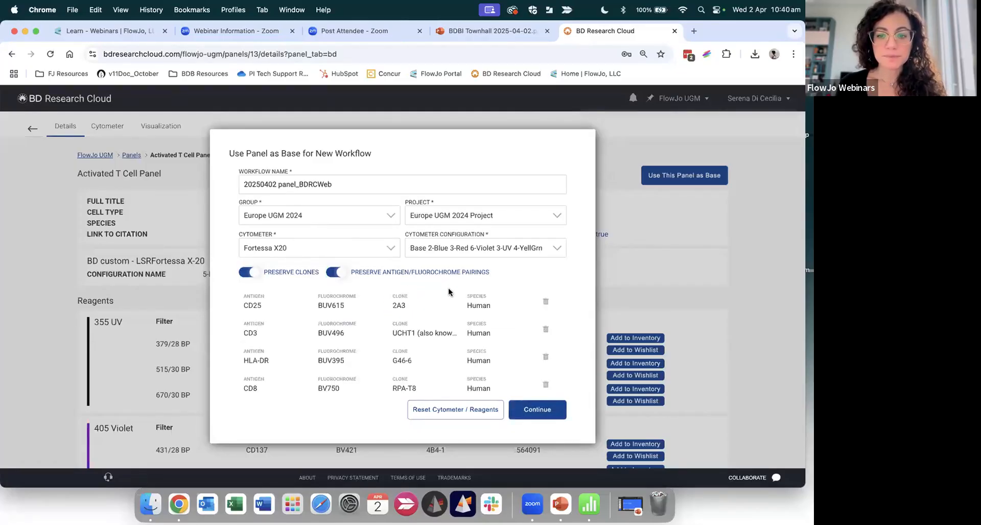
Step: Check the remaining reagents in the base panel and continue to create the workflow
{"action": "scroll", "coordinate": [449, 287], "scroll_direction": "down", "scroll_amount": 5}
{"action": "scroll", "coordinate": [448, 287], "scroll_direction": "down", "scroll_amount": 2}
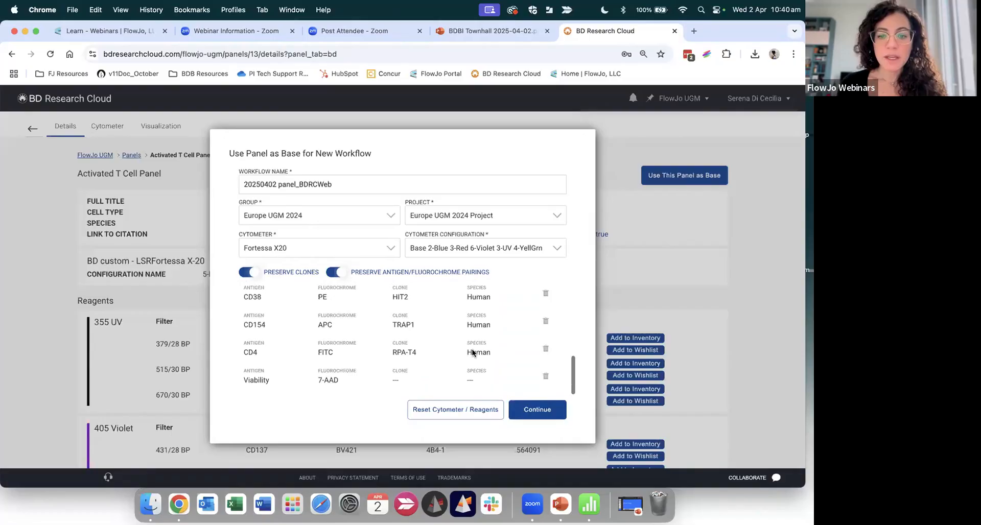
{"action": "left_click", "coordinate": [541, 412]}
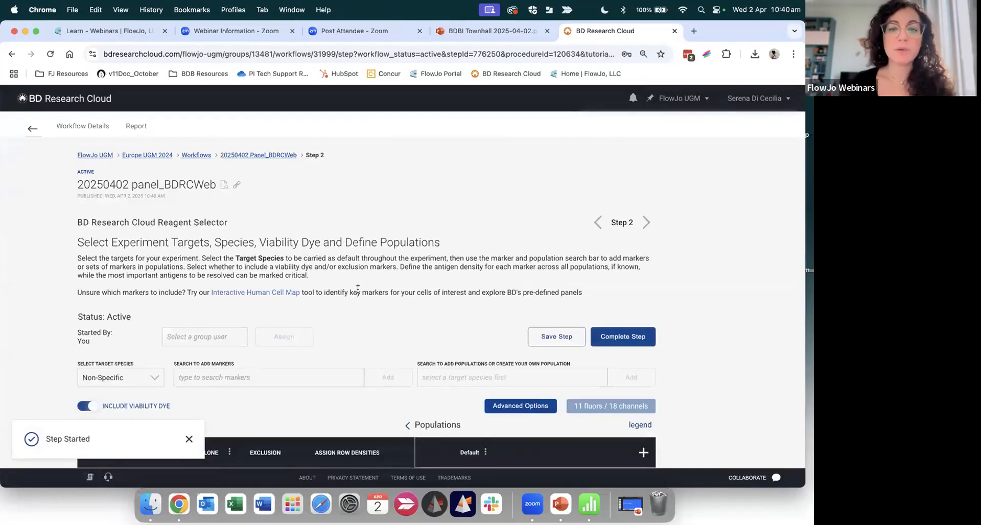
Step: Remove the Viability entry from the antigen list and set the target species to Human
{"action": "scroll", "coordinate": [346, 262], "scroll_direction": "down", "scroll_amount": 5}
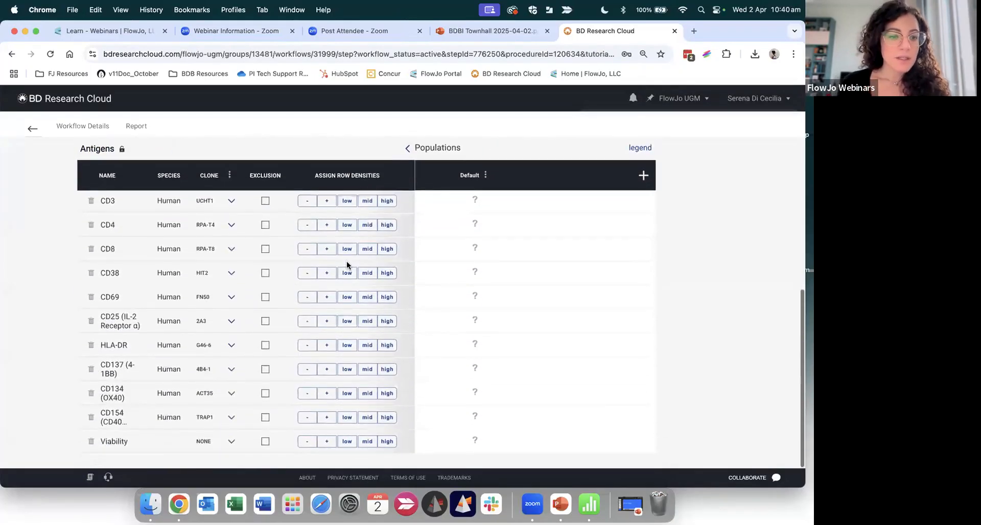
{"action": "left_click", "coordinate": [92, 442]}
{"action": "scroll", "coordinate": [209, 170], "scroll_direction": "up", "scroll_amount": 3}
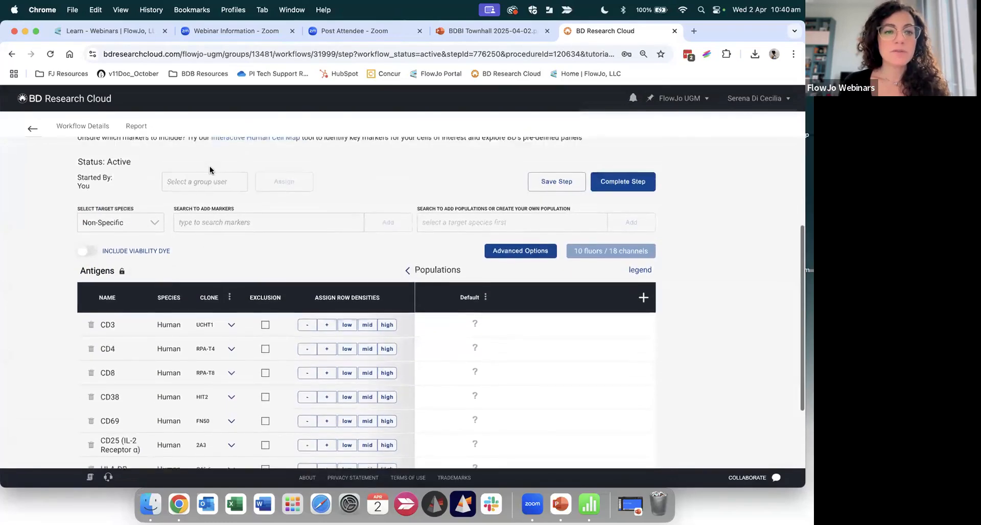
{"action": "scroll", "coordinate": [209, 170], "scroll_direction": "up", "scroll_amount": 2}
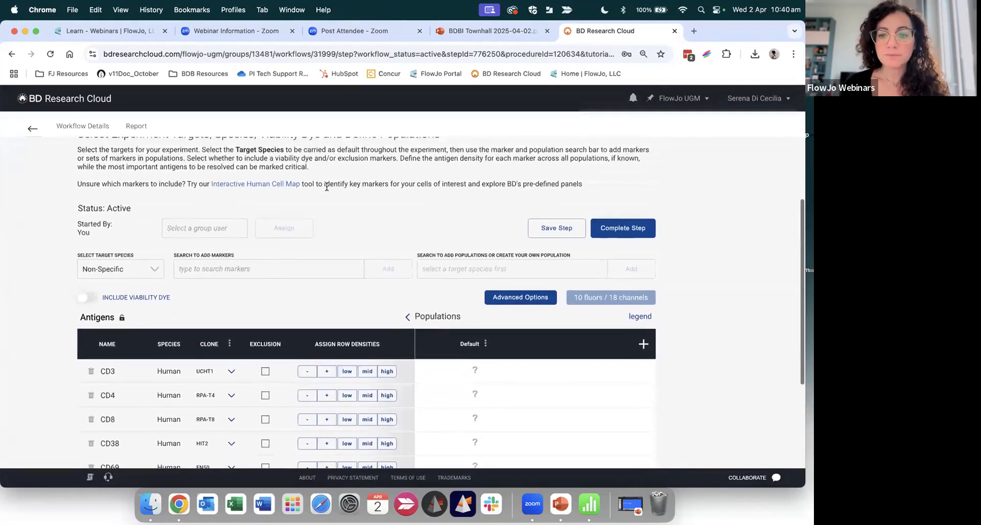
{"action": "left_click", "coordinate": [156, 269]}
{"action": "left_click", "coordinate": [142, 333]}
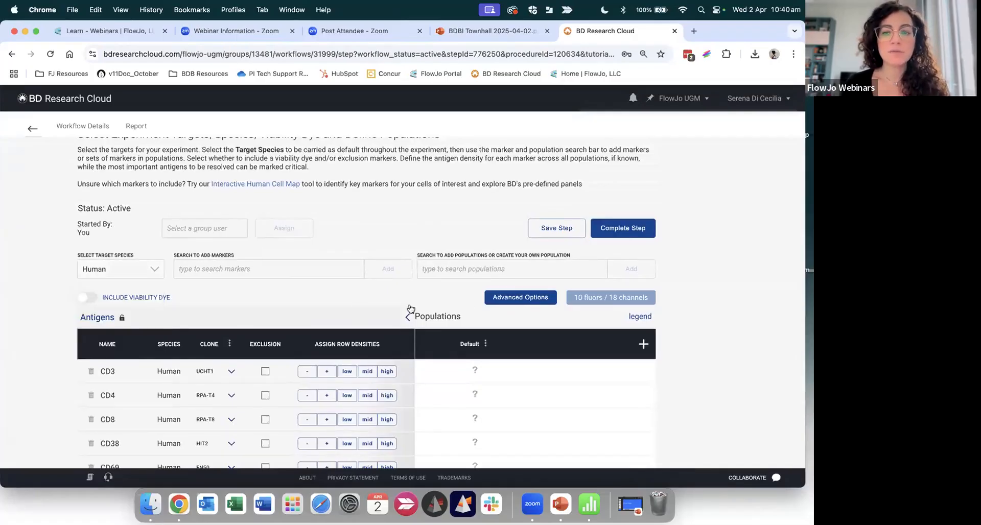
Step: Open the advanced reagent options and save them with RUO, RUO (GMP) and ASR selected
{"action": "left_click", "coordinate": [500, 301]}
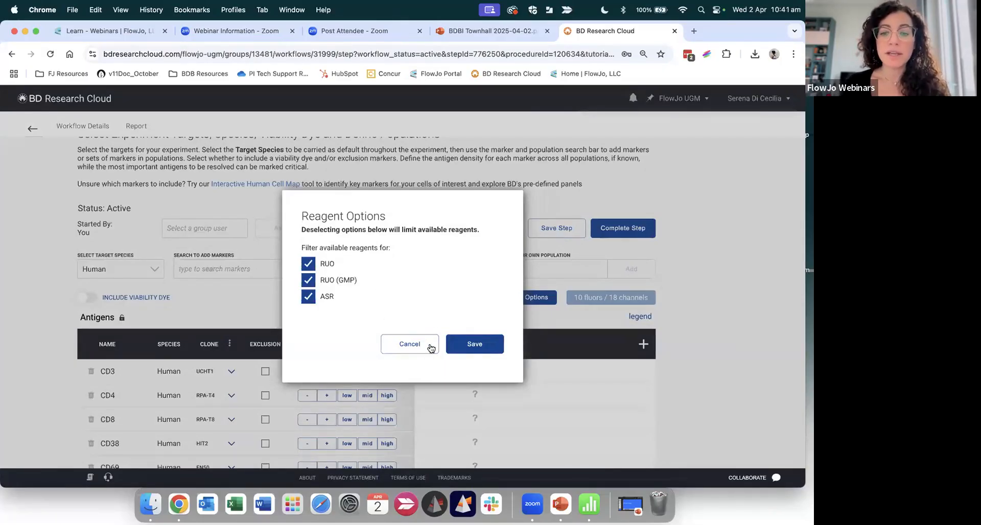
{"action": "left_click", "coordinate": [473, 343]}
Step: Look over the antigen list and try the low row density for CD3
{"action": "scroll", "coordinate": [712, 322], "scroll_direction": "down", "scroll_amount": 3}
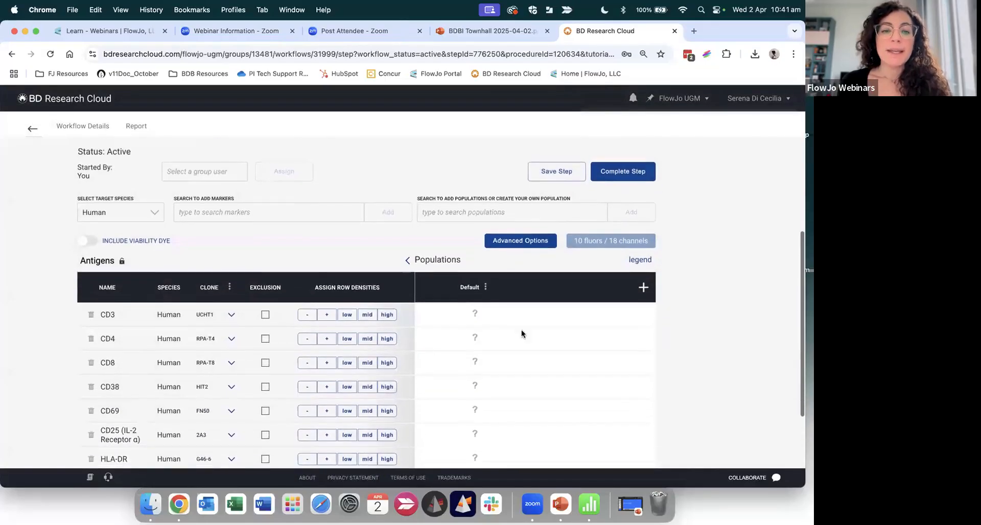
{"action": "scroll", "coordinate": [170, 312], "scroll_direction": "down", "scroll_amount": 3}
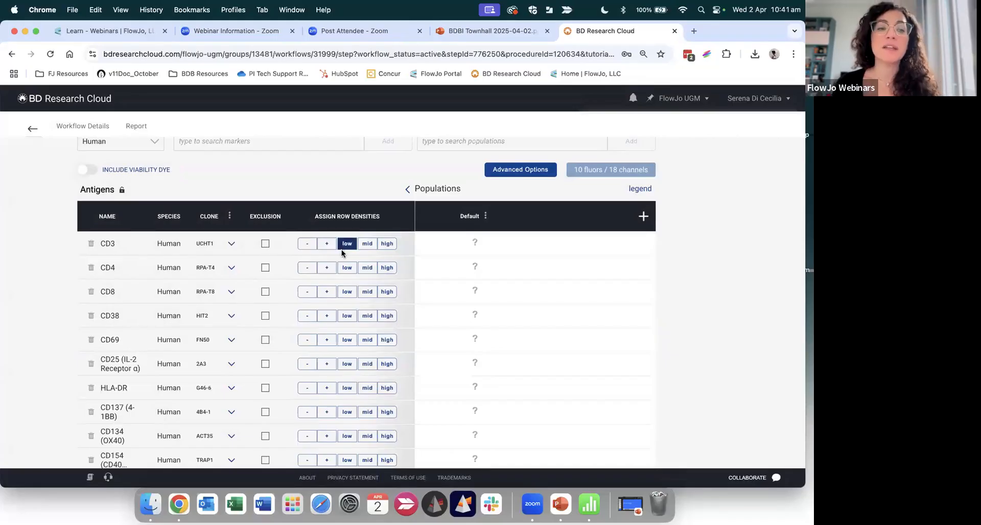
{"action": "scroll", "coordinate": [342, 252], "scroll_direction": "down", "scroll_amount": 1}
{"action": "left_click", "coordinate": [345, 228]}
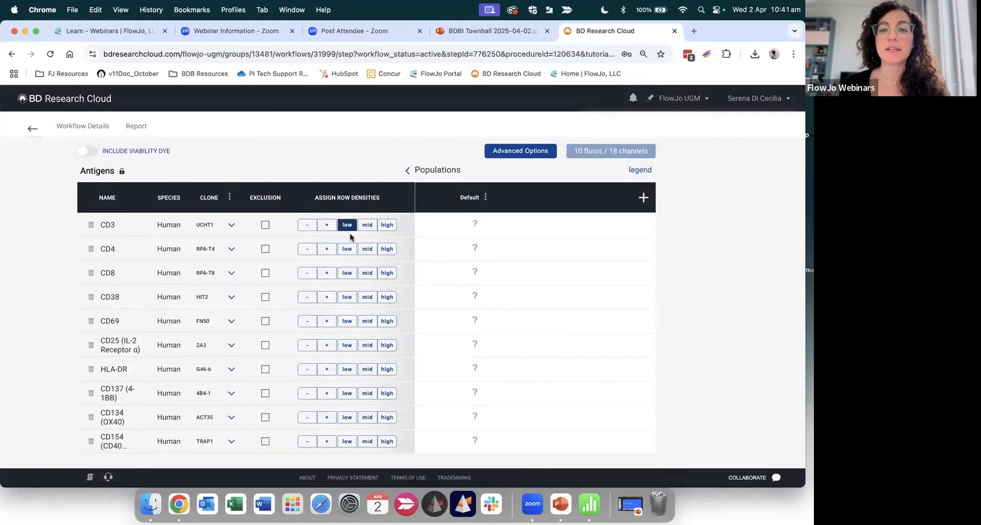
Step: Complete the target and population step, and look over the antigen-fluorochrome pairings in the Select Fluorochromes step
{"action": "scroll", "coordinate": [364, 216], "scroll_direction": "up", "scroll_amount": 6}
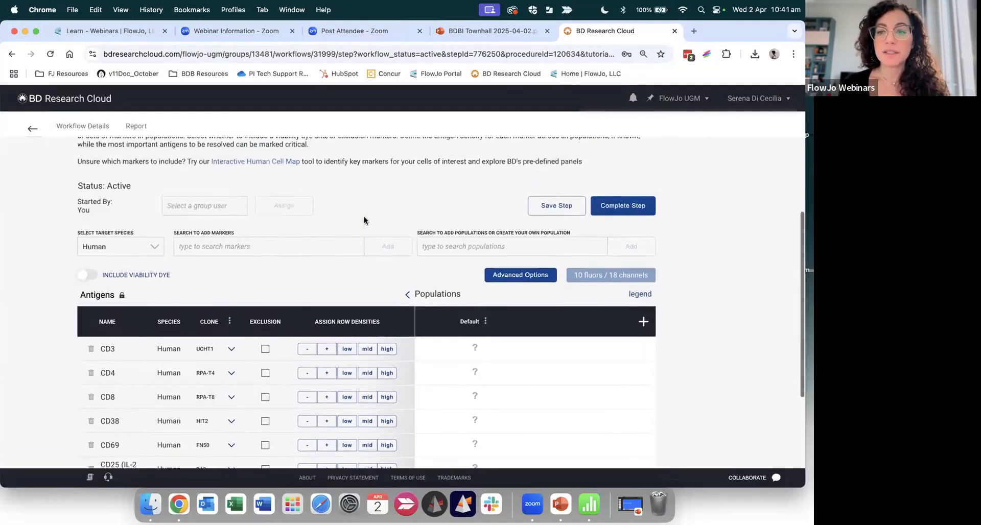
{"action": "scroll", "coordinate": [332, 235], "scroll_direction": "down", "scroll_amount": 4}
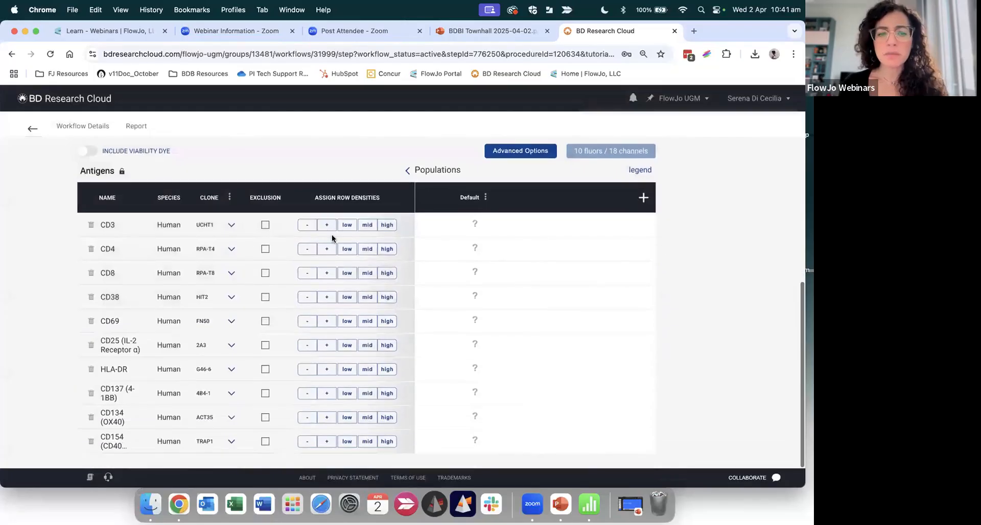
{"action": "scroll", "coordinate": [332, 235], "scroll_direction": "up", "scroll_amount": 2}
{"action": "scroll", "coordinate": [332, 235], "scroll_direction": "up", "scroll_amount": 3}
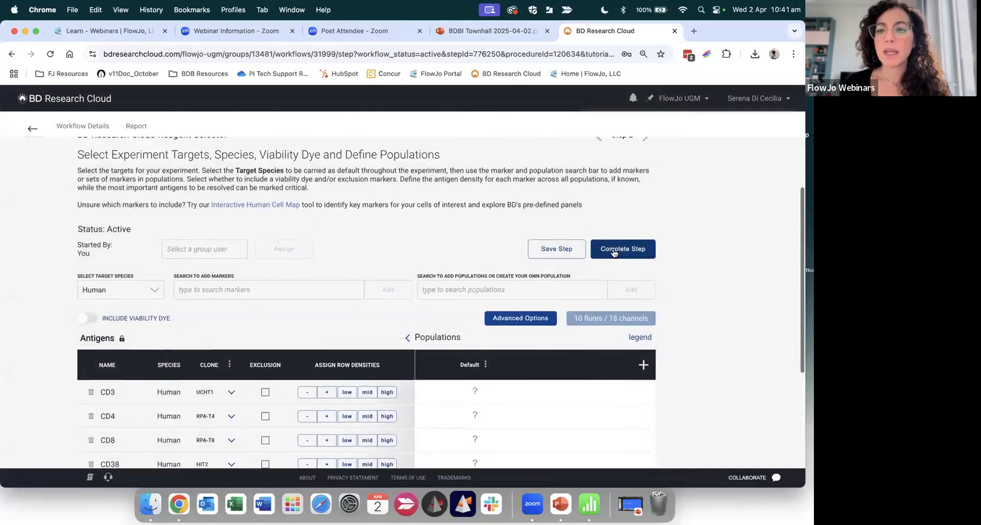
{"action": "left_click", "coordinate": [613, 249]}
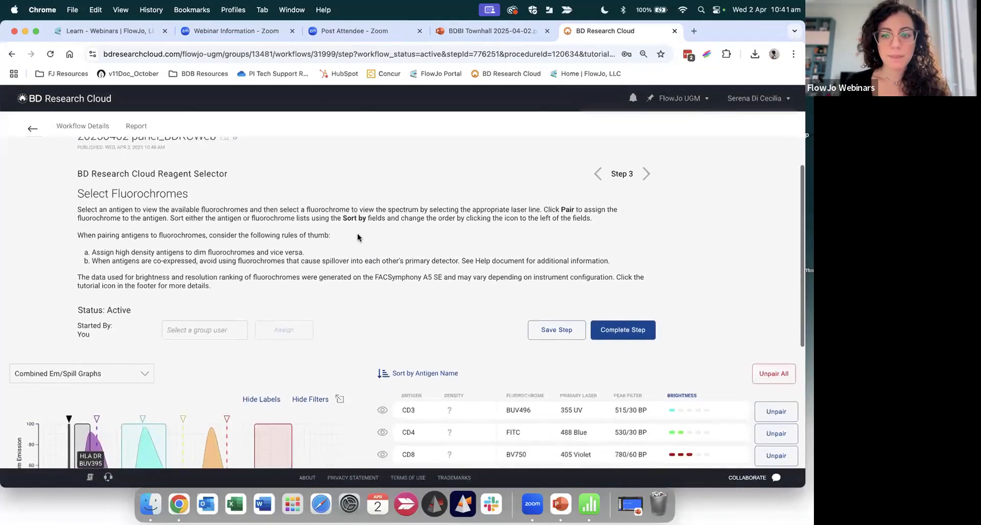
{"action": "scroll", "coordinate": [357, 234], "scroll_direction": "down", "scroll_amount": 5}
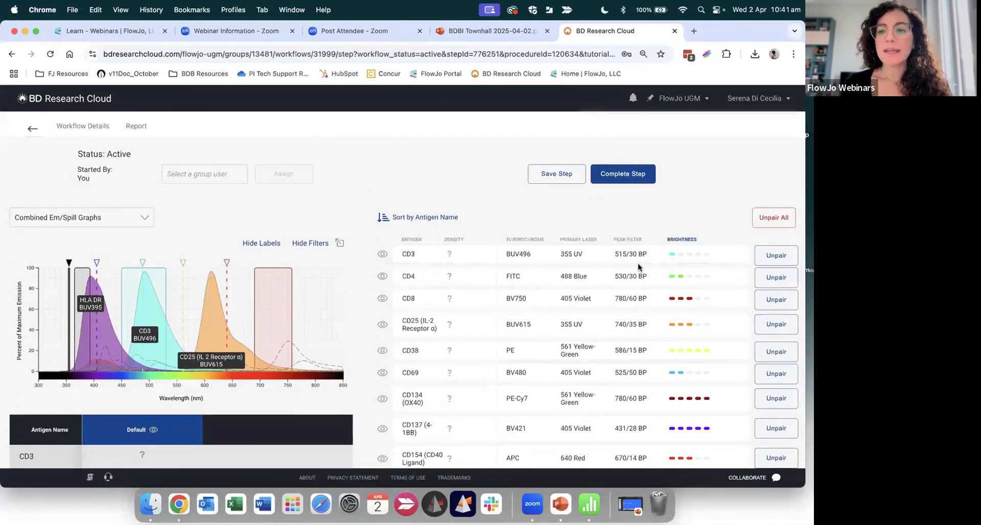
Step: Unpair CD4 from its FITC fluorochrome in the panel's pairing list
{"action": "scroll", "coordinate": [622, 349], "scroll_direction": "down", "scroll_amount": 3}
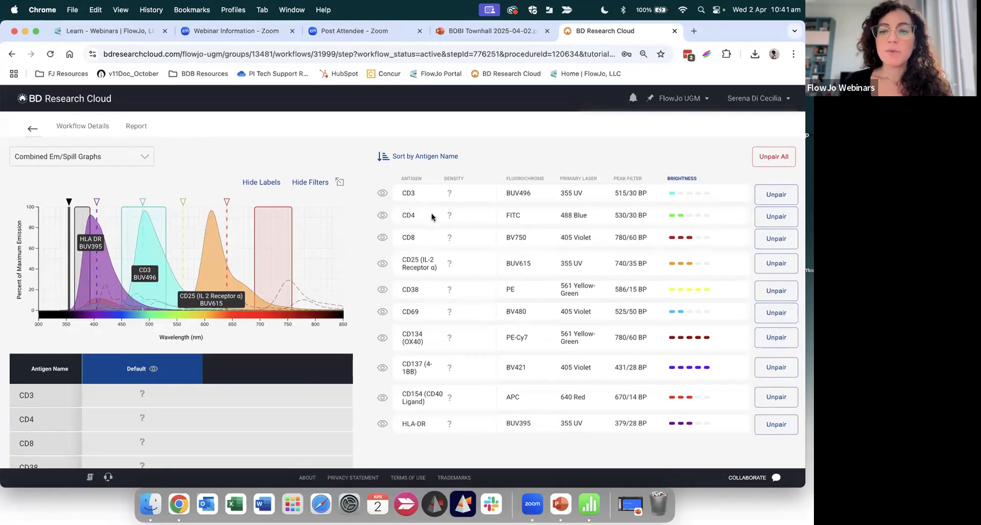
{"action": "left_click", "coordinate": [771, 216]}
{"action": "scroll", "coordinate": [486, 263], "scroll_direction": "down", "scroll_amount": 2}
{"action": "scroll", "coordinate": [486, 263], "scroll_direction": "down", "scroll_amount": 3}
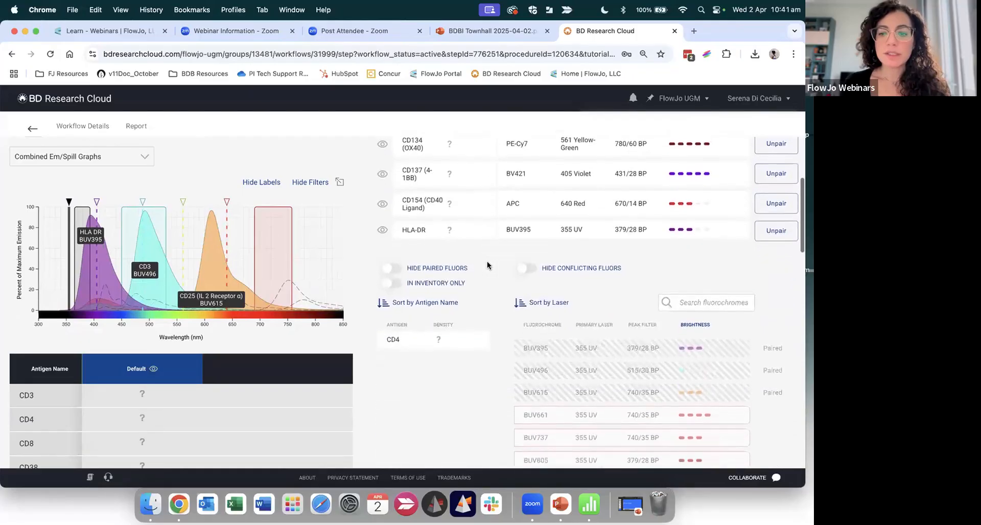
{"action": "scroll", "coordinate": [441, 256], "scroll_direction": "up", "scroll_amount": 3}
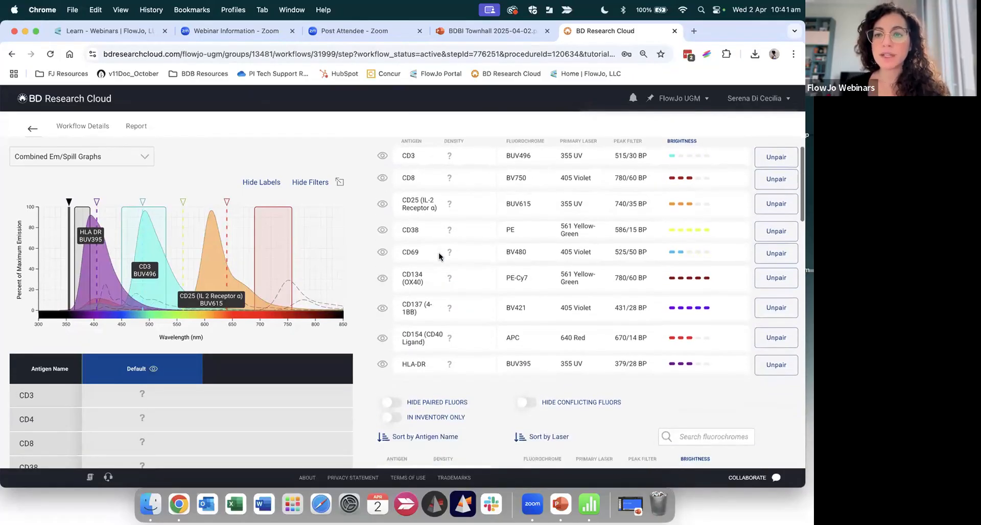
Step: Select the unpaired CD4 antigen and look over the fluorochromes offered for it, including the conflicting and already paired ones
{"action": "scroll", "coordinate": [439, 256], "scroll_direction": "down", "scroll_amount": 10}
{"action": "scroll", "coordinate": [438, 255], "scroll_direction": "down", "scroll_amount": 1}
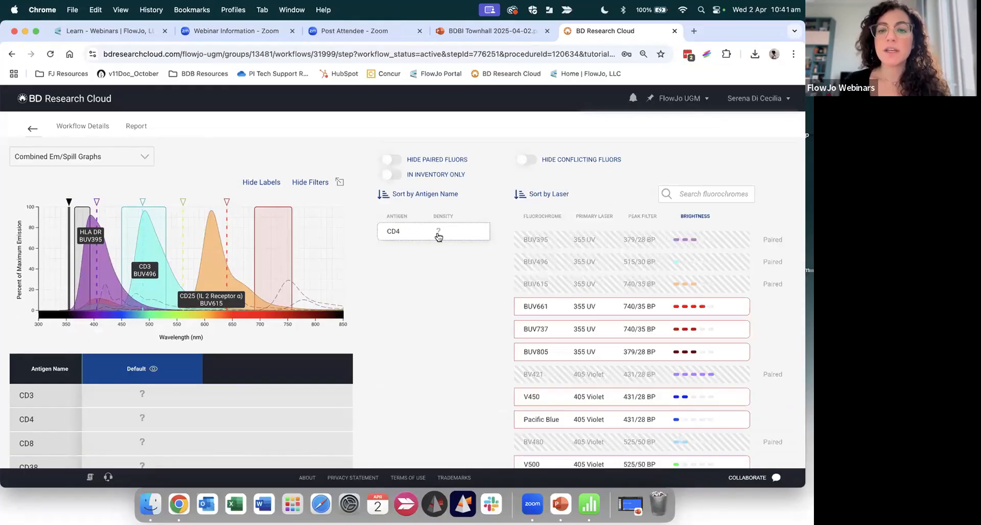
{"action": "scroll", "coordinate": [585, 278], "scroll_direction": "down", "scroll_amount": 15}
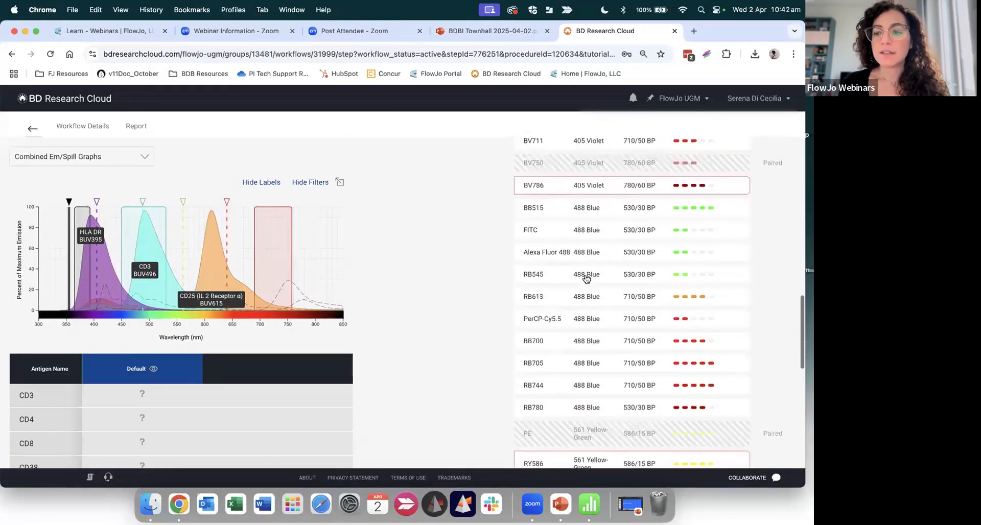
{"action": "scroll", "coordinate": [586, 278], "scroll_direction": "down", "scroll_amount": 6}
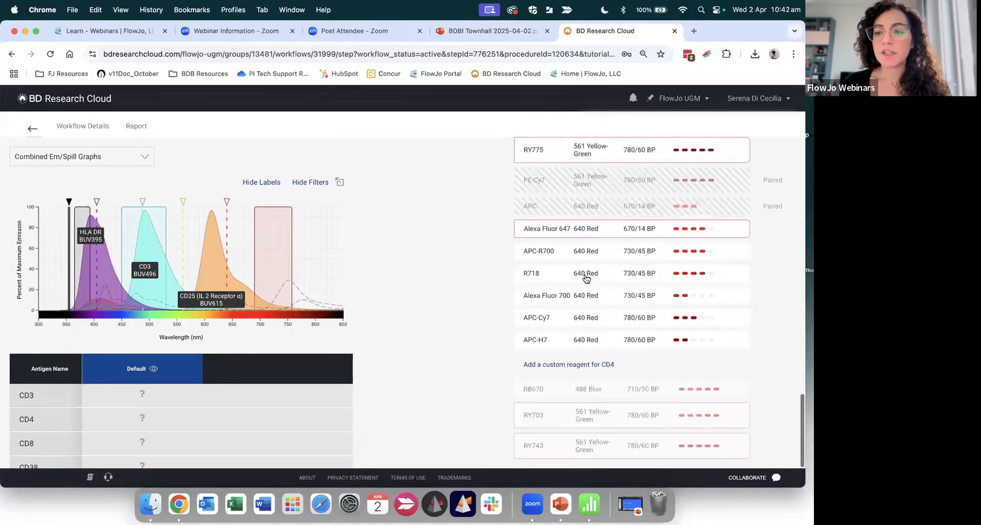
{"action": "scroll", "coordinate": [586, 278], "scroll_direction": "up", "scroll_amount": 20}
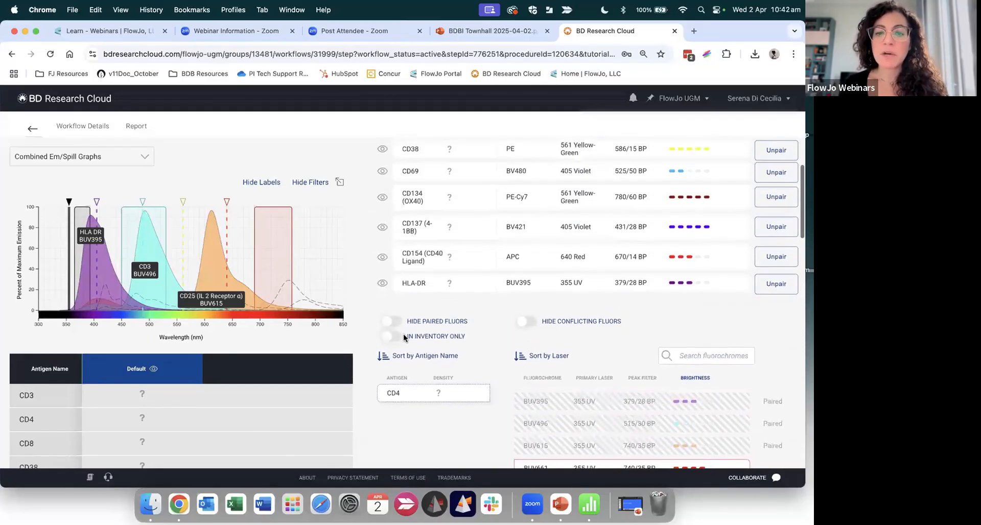
Step: Try limiting the CD4 fluorochrome list to inventory reagents only and switch that filter off again
{"action": "left_click", "coordinate": [393, 336]}
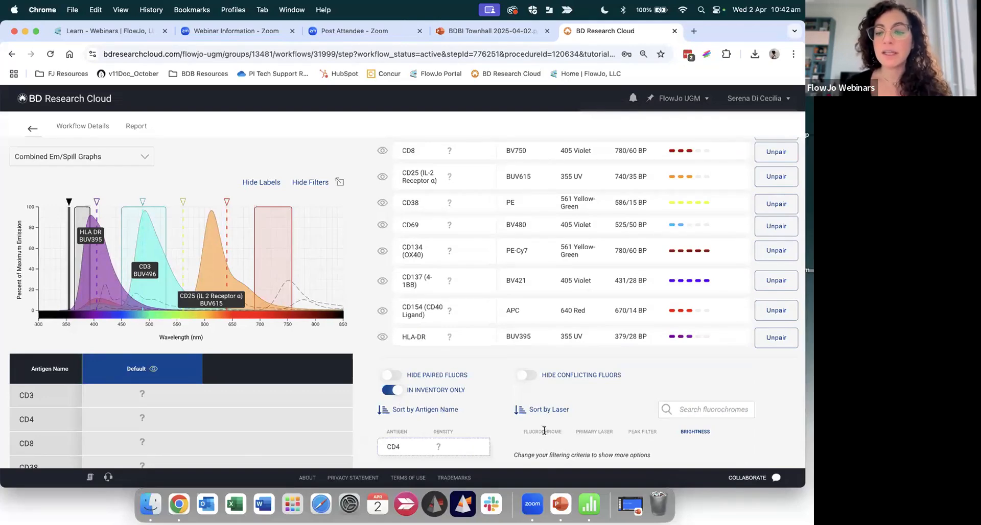
{"action": "left_click", "coordinate": [400, 397]}
{"action": "scroll", "coordinate": [486, 388], "scroll_direction": "down", "scroll_amount": 3}
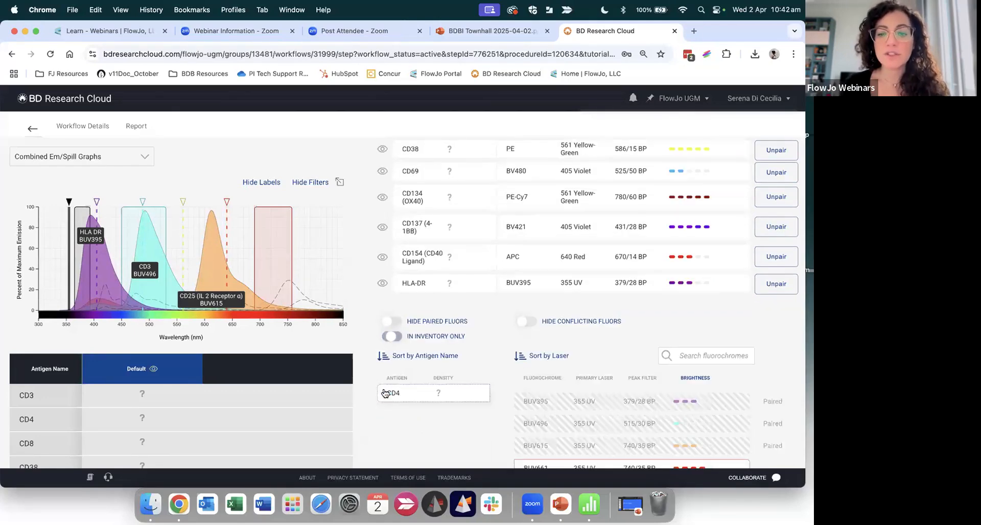
Step: Select CD4 again and choose RB613 on the 488 Blue laser as its candidate fluorochrome
{"action": "scroll", "coordinate": [545, 370], "scroll_direction": "down", "scroll_amount": 1}
{"action": "scroll", "coordinate": [536, 347], "scroll_direction": "down", "scroll_amount": 8}
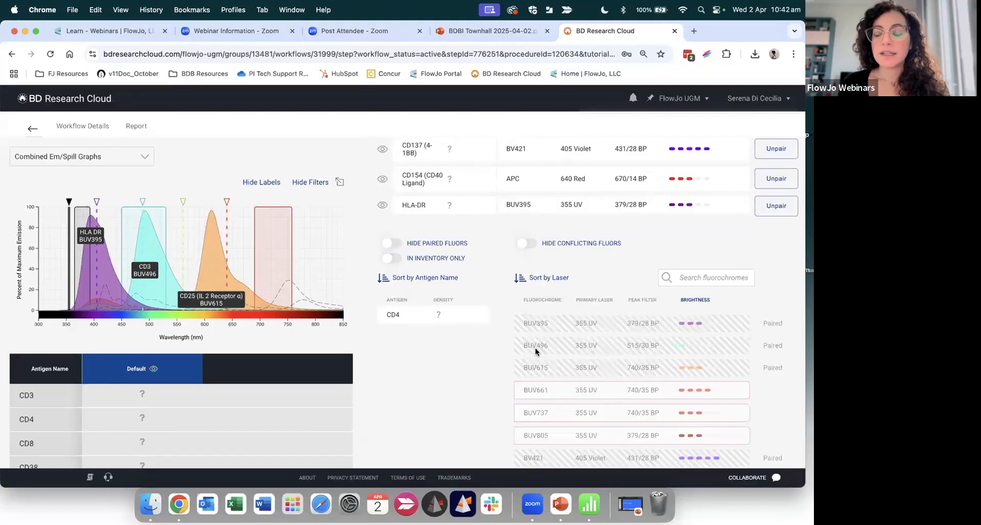
{"action": "left_click", "coordinate": [429, 195]}
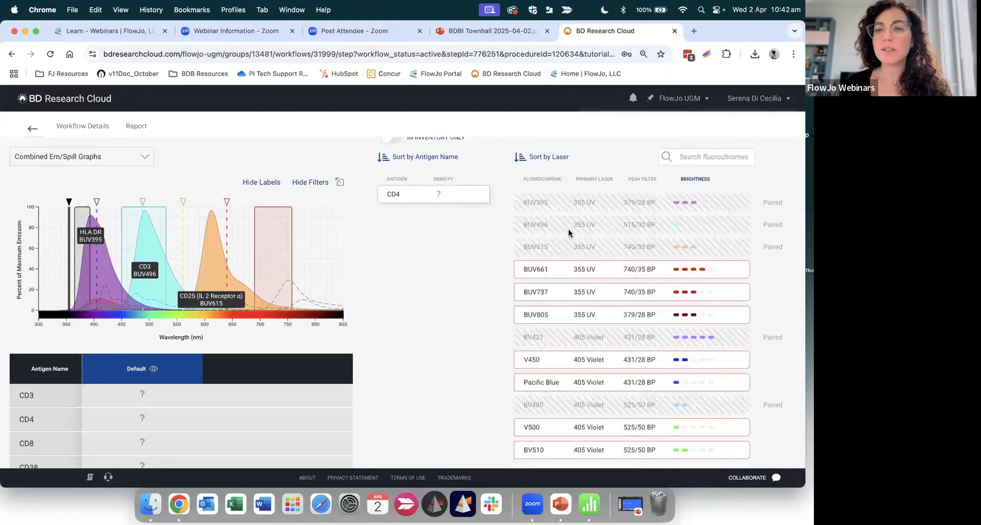
{"action": "scroll", "coordinate": [572, 244], "scroll_direction": "down", "scroll_amount": 1}
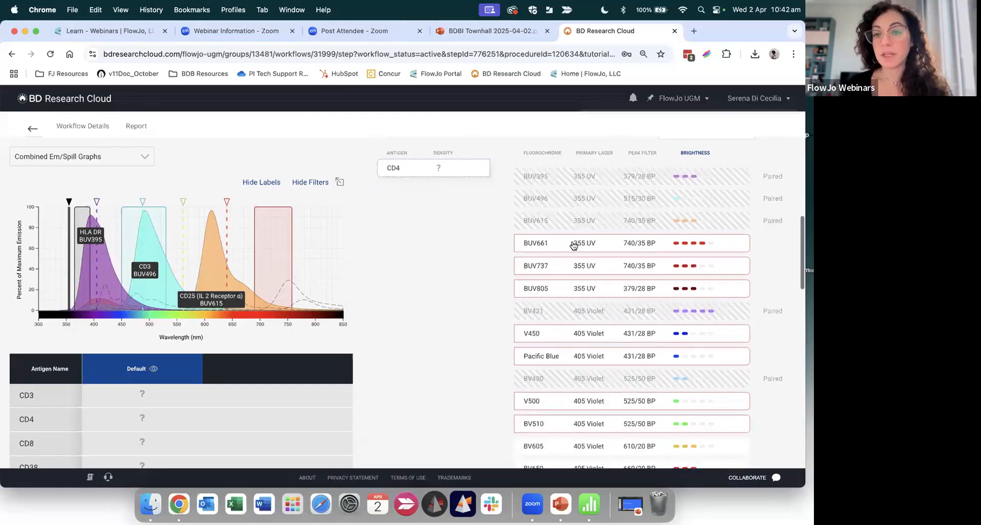
{"action": "mouse_move", "coordinate": [573, 246]}
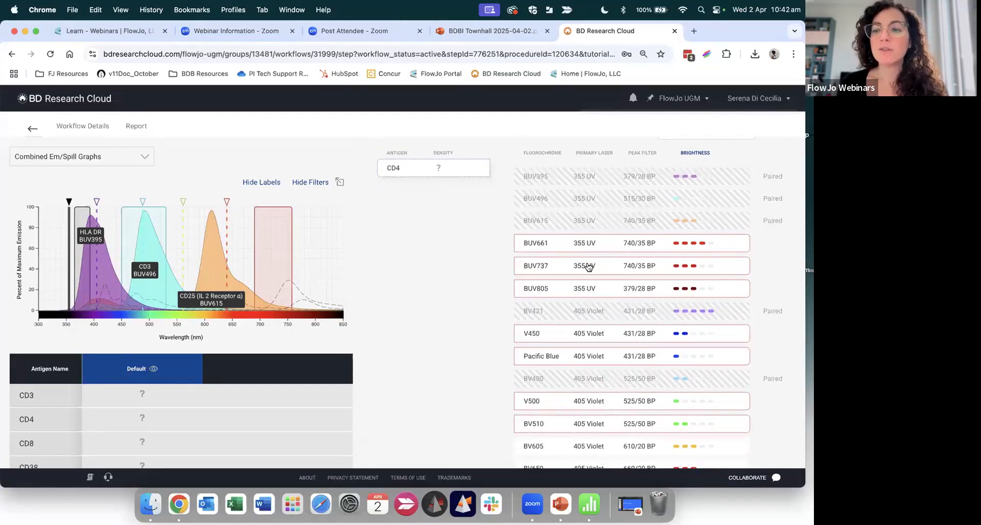
{"action": "scroll", "coordinate": [587, 267], "scroll_direction": "down", "scroll_amount": 9}
{"action": "scroll", "coordinate": [586, 266], "scroll_direction": "down", "scroll_amount": 4}
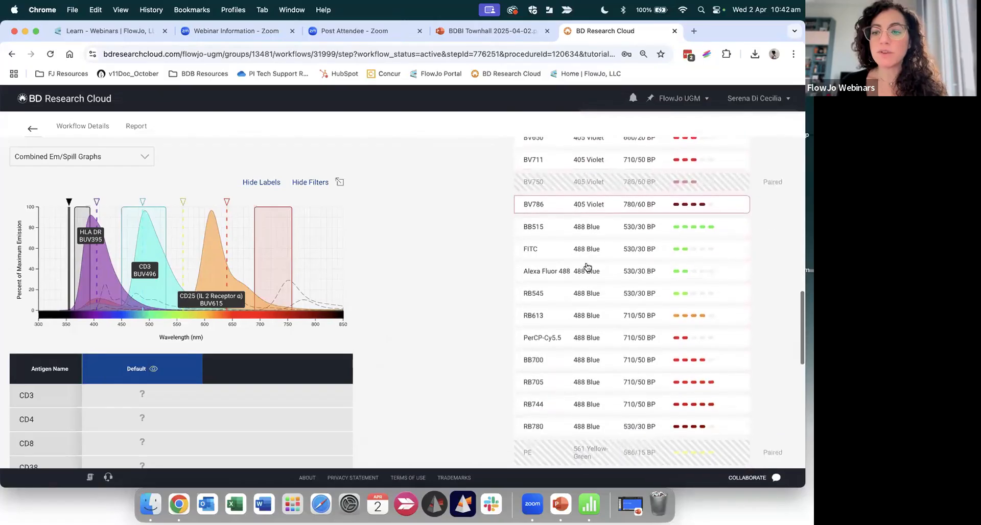
{"action": "left_click", "coordinate": [590, 314]}
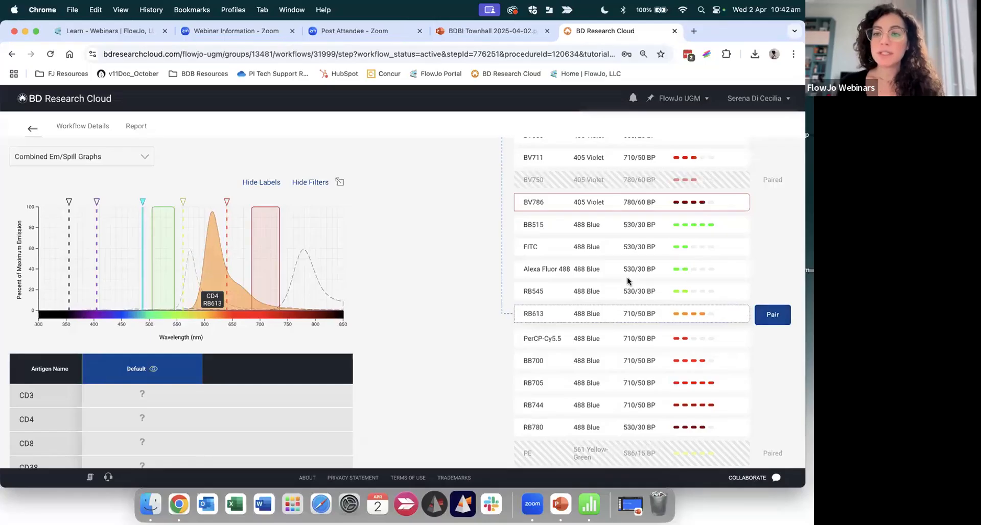
Step: Check the remaining fluorochromes and the custom reagent option for CD4, and pair CD4 with RB613
{"action": "scroll", "coordinate": [628, 280], "scroll_direction": "up", "scroll_amount": 10}
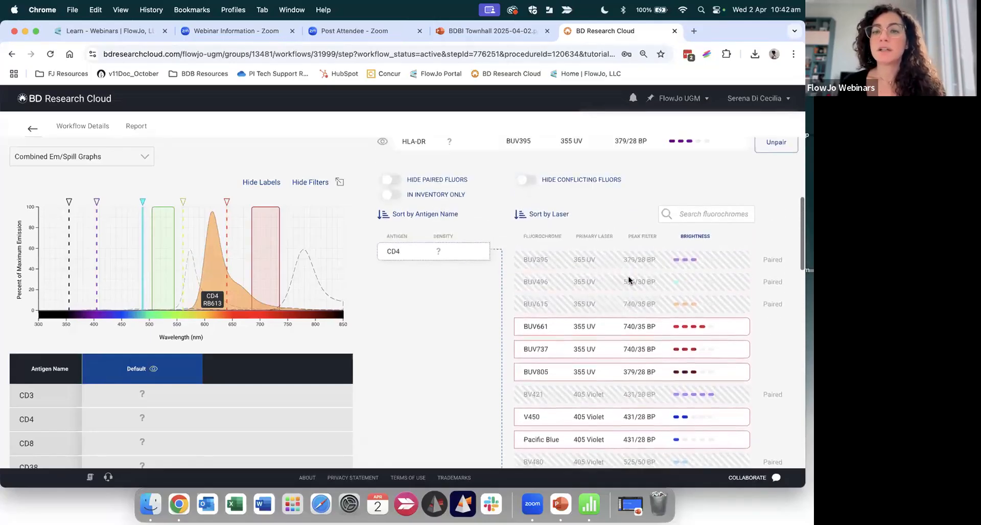
{"action": "scroll", "coordinate": [628, 281], "scroll_direction": "down", "scroll_amount": 5}
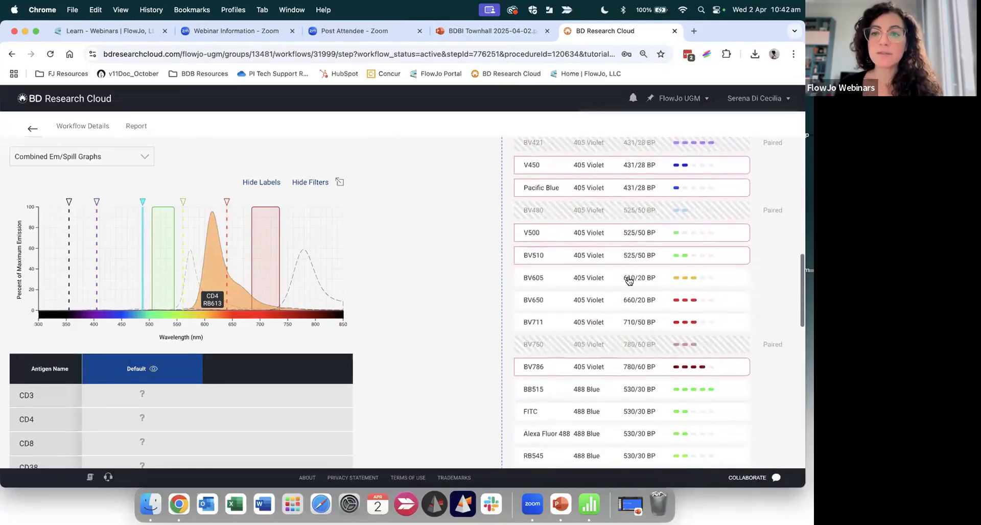
{"action": "scroll", "coordinate": [629, 281], "scroll_direction": "down", "scroll_amount": 10}
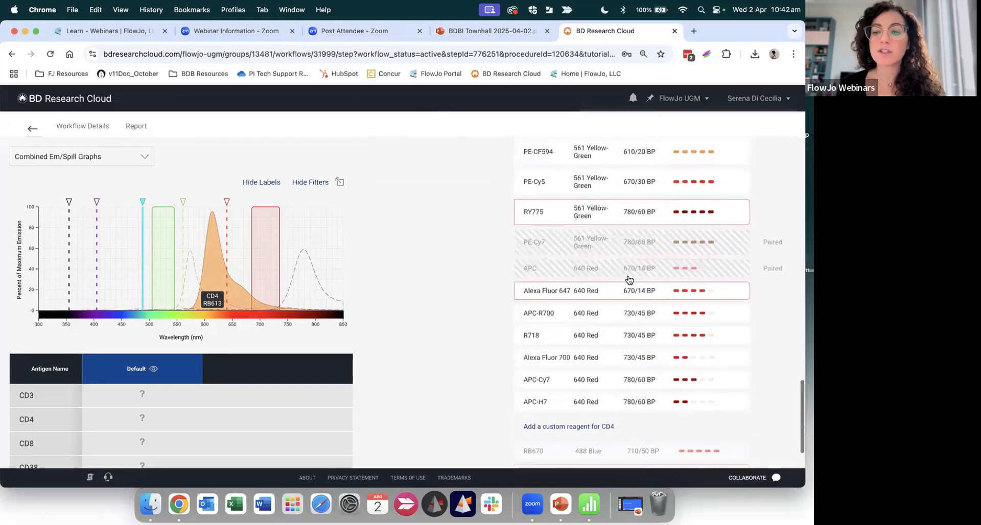
{"action": "scroll", "coordinate": [629, 279], "scroll_direction": "down", "scroll_amount": 3}
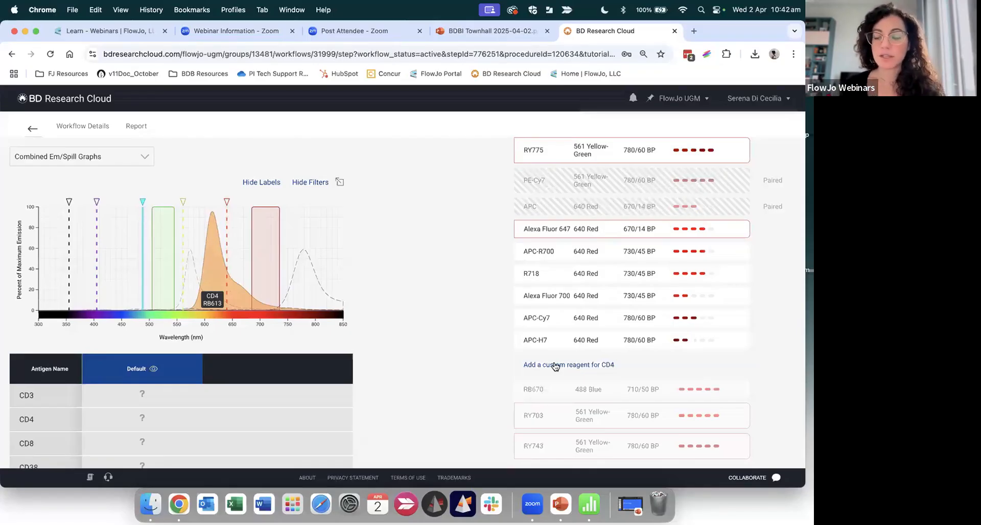
{"action": "scroll", "coordinate": [552, 367], "scroll_direction": "up", "scroll_amount": 5}
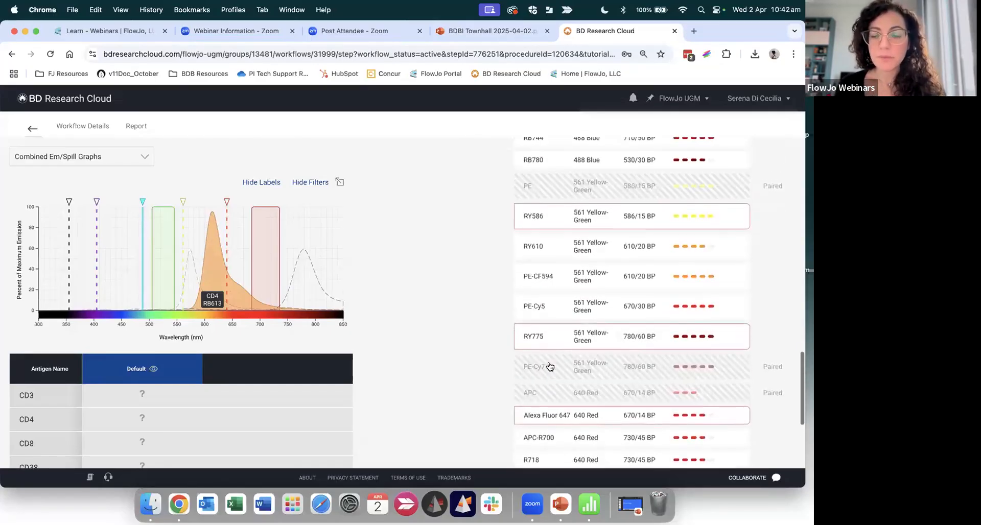
{"action": "scroll", "coordinate": [549, 366], "scroll_direction": "up", "scroll_amount": 10}
{"action": "left_click", "coordinate": [776, 378]}
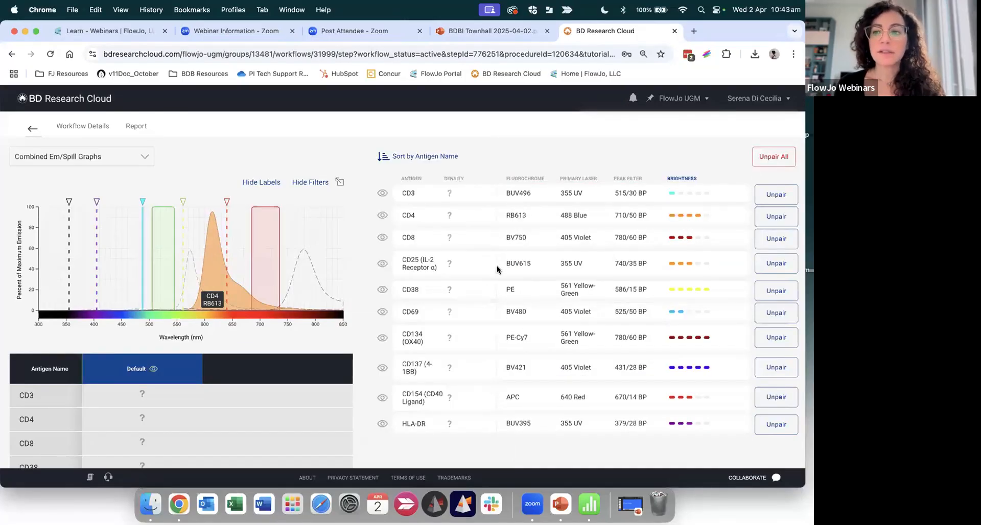
Step: Complete the fluorochrome selection step to move on to the Reagents step
{"action": "scroll", "coordinate": [496, 265], "scroll_direction": "up", "scroll_amount": 8}
{"action": "scroll", "coordinate": [496, 265], "scroll_direction": "down", "scroll_amount": 4}
{"action": "left_click", "coordinate": [626, 262]}
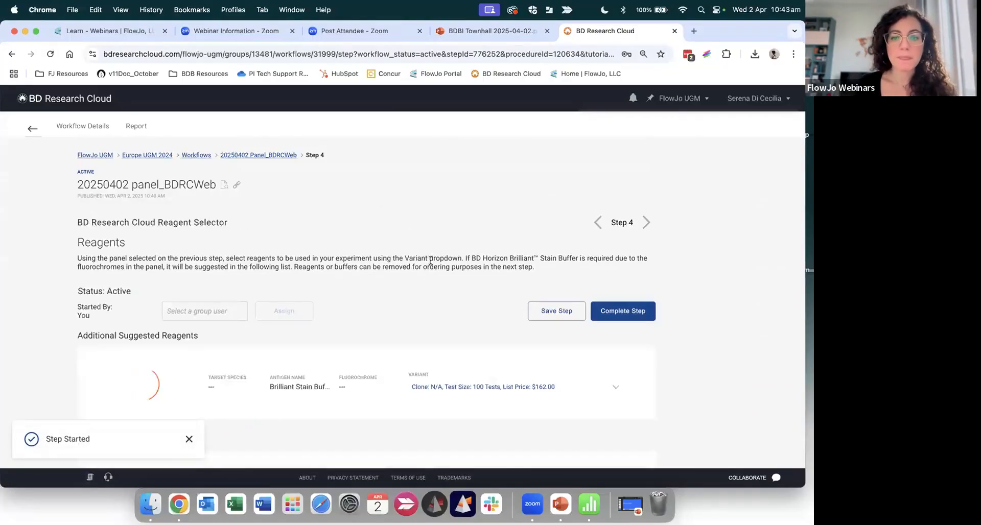
Step: Look over the additional suggested reagents and the panel's reagent variants, and complete the Reagents step
{"action": "scroll", "coordinate": [430, 260], "scroll_direction": "down", "scroll_amount": 3}
{"action": "scroll", "coordinate": [430, 259], "scroll_direction": "down", "scroll_amount": 1}
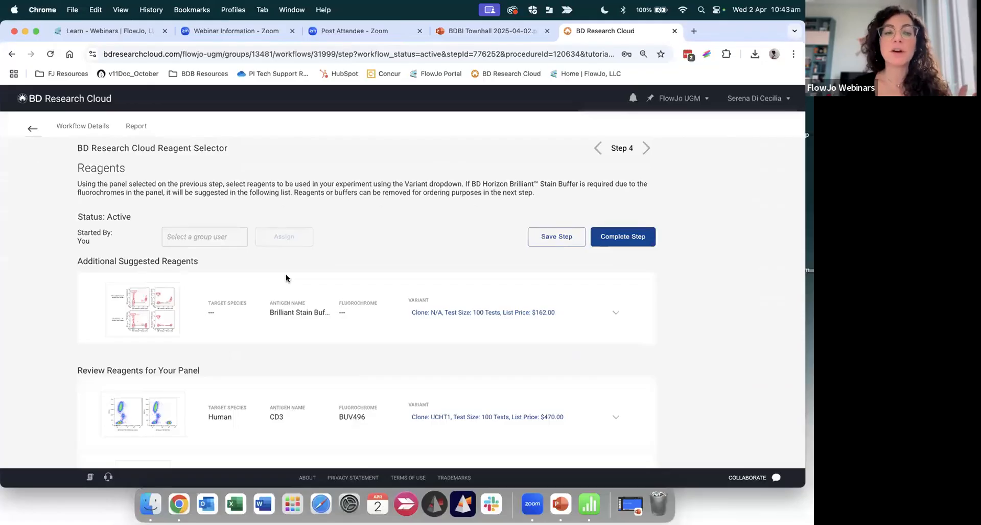
{"action": "scroll", "coordinate": [286, 274], "scroll_direction": "down", "scroll_amount": 2}
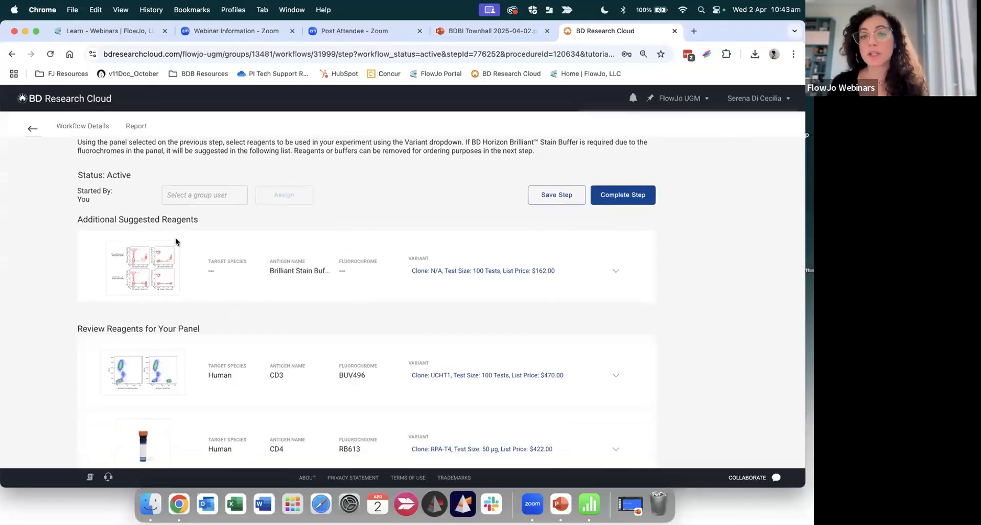
{"action": "scroll", "coordinate": [176, 242], "scroll_direction": "down", "scroll_amount": 8}
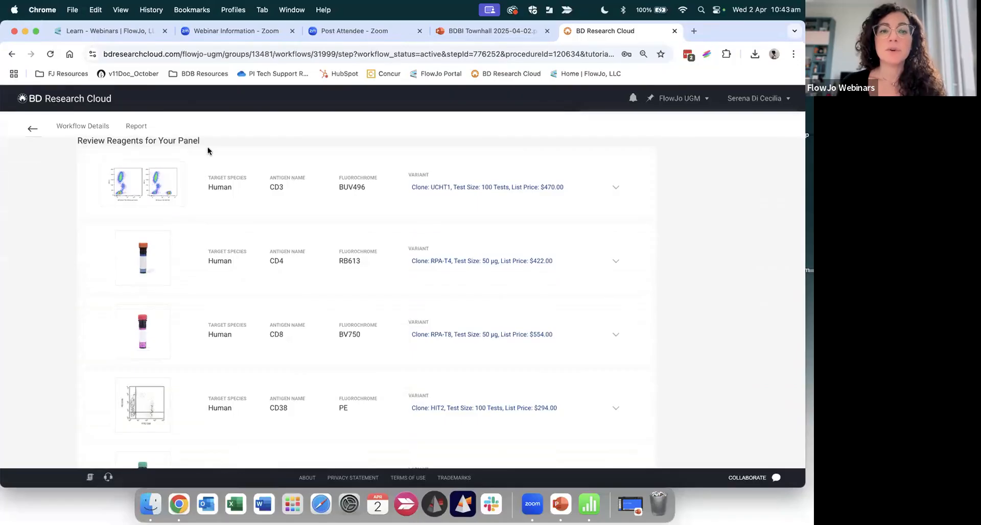
{"action": "scroll", "coordinate": [228, 212], "scroll_direction": "down", "scroll_amount": 5}
{"action": "scroll", "coordinate": [228, 213], "scroll_direction": "up", "scroll_amount": 10}
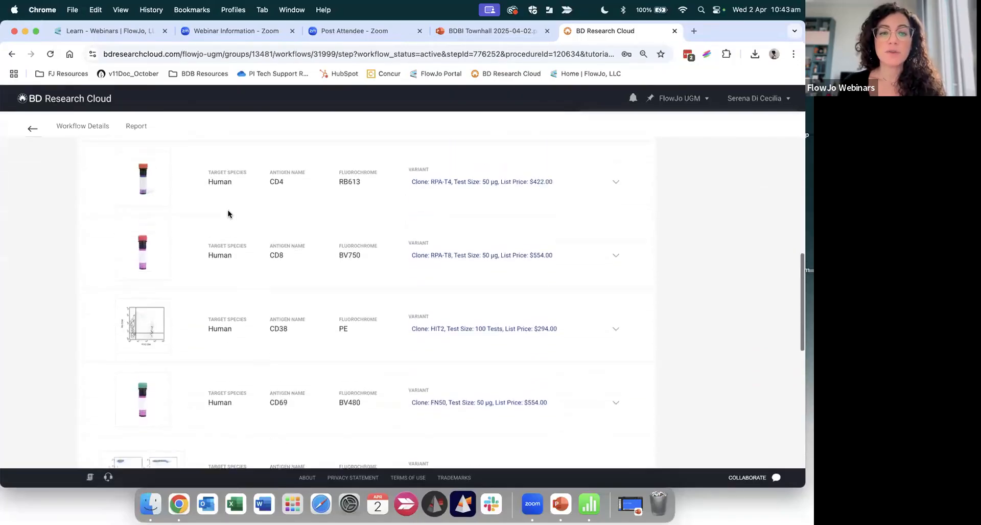
{"action": "left_click", "coordinate": [622, 153]}
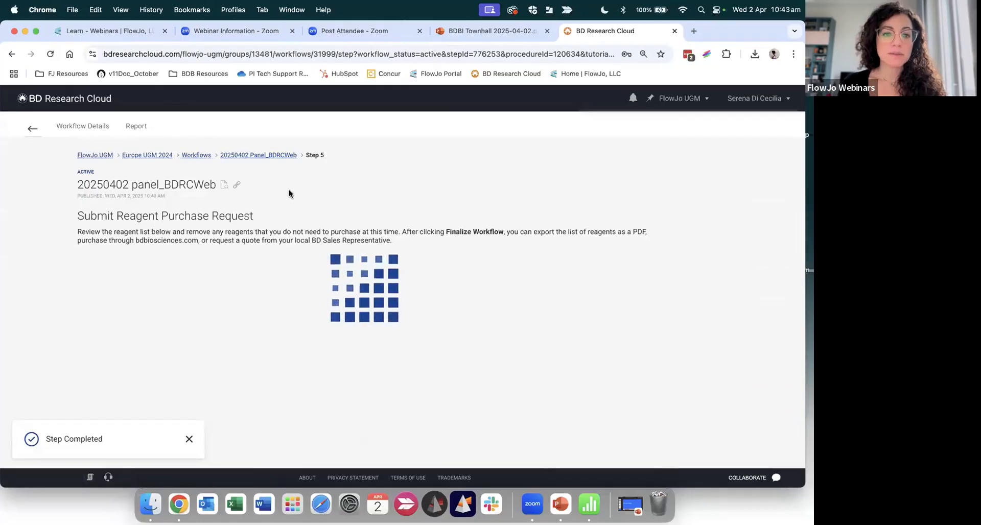
Step: Review the reagent shopping list and finalize the workflow
{"action": "scroll", "coordinate": [322, 202], "scroll_direction": "down", "scroll_amount": 3}
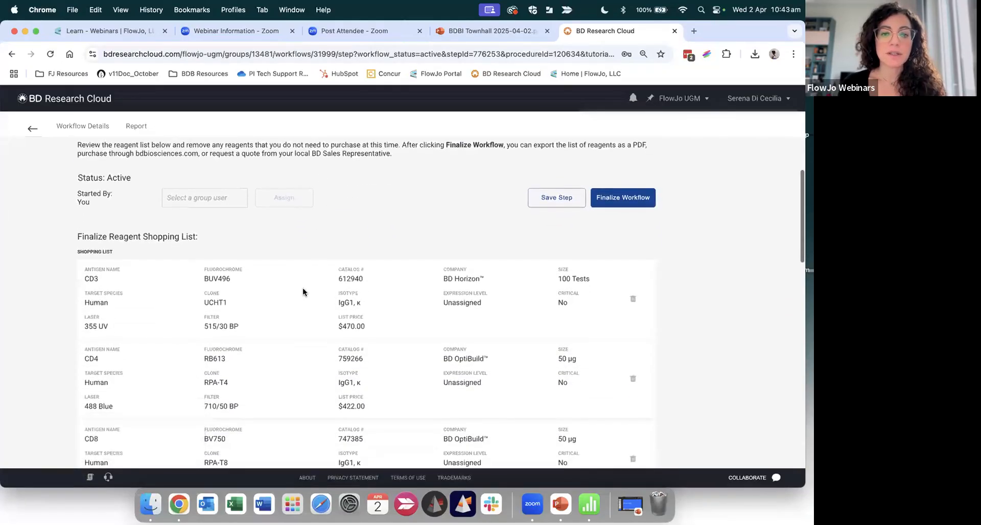
{"action": "scroll", "coordinate": [296, 285], "scroll_direction": "down", "scroll_amount": 1}
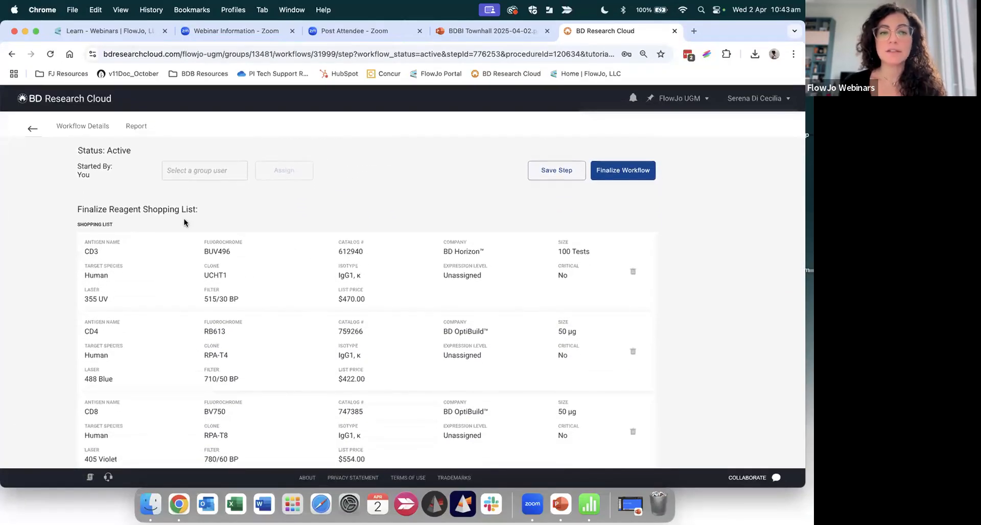
{"action": "scroll", "coordinate": [185, 224], "scroll_direction": "down", "scroll_amount": 5}
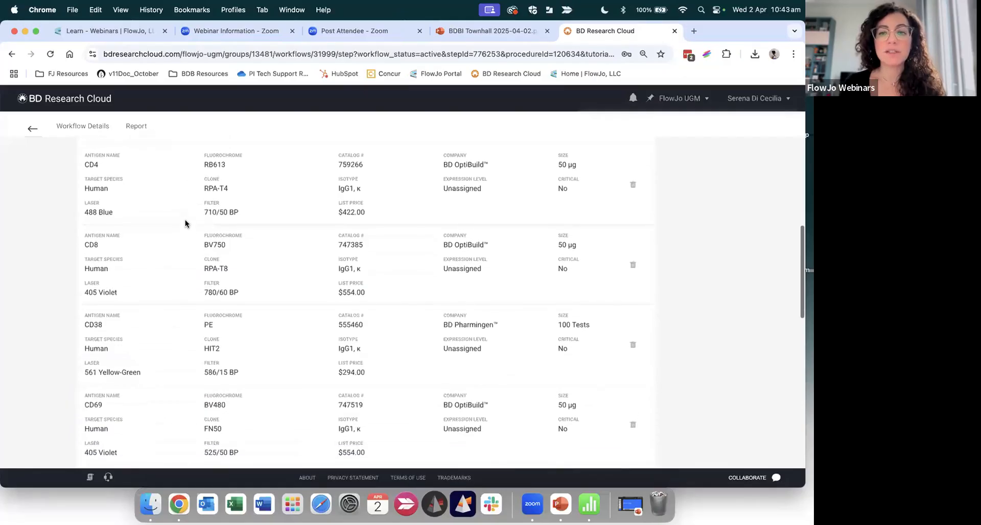
{"action": "scroll", "coordinate": [185, 224], "scroll_direction": "up", "scroll_amount": 6}
{"action": "scroll", "coordinate": [185, 223], "scroll_direction": "up", "scroll_amount": 2}
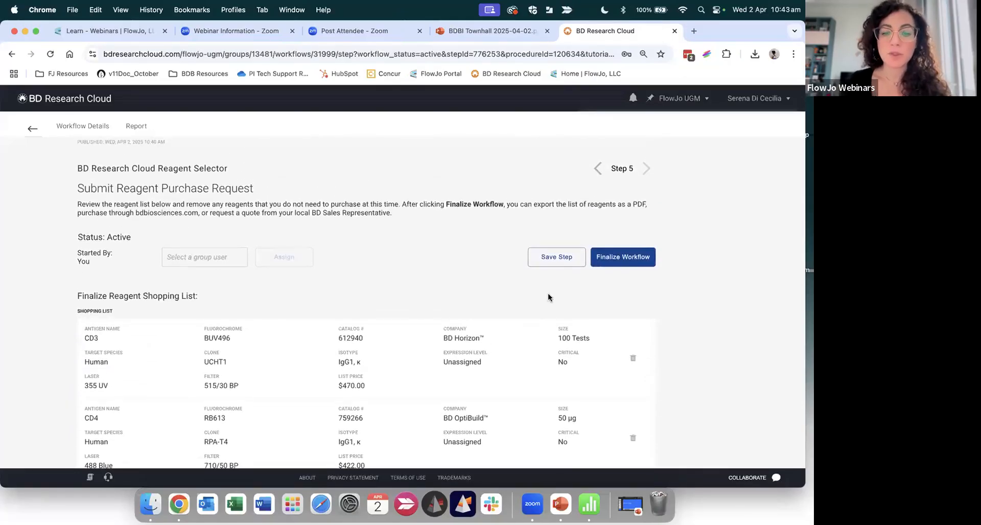
{"action": "left_click", "coordinate": [608, 262]}
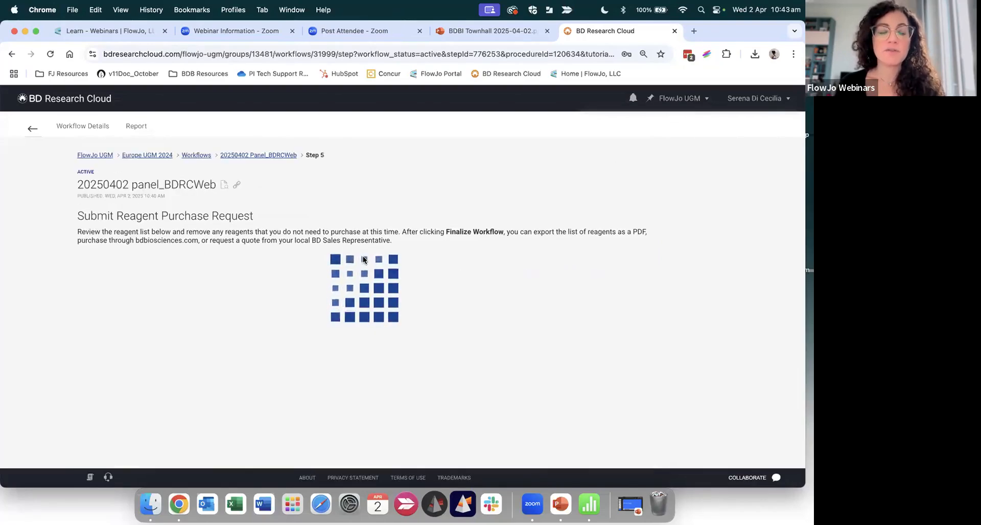
Step: View the details of the finalized panel and its cytometer summary
{"action": "scroll", "coordinate": [362, 248], "scroll_direction": "down", "scroll_amount": 2}
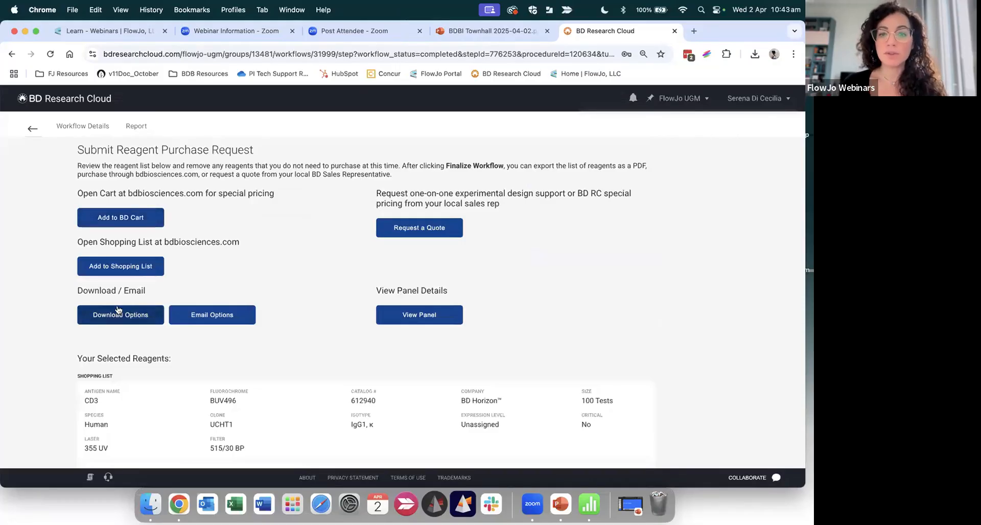
{"action": "left_click", "coordinate": [407, 316]}
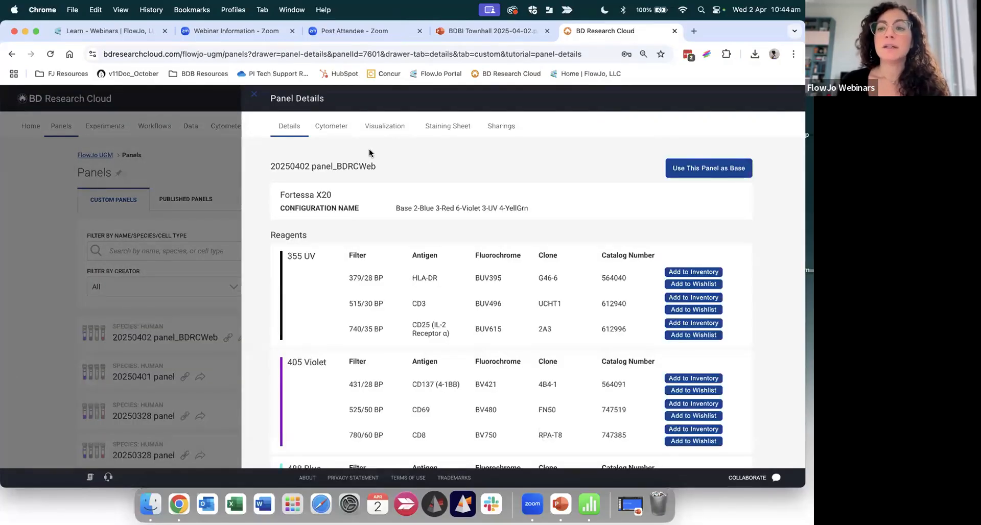
{"action": "left_click", "coordinate": [331, 128]}
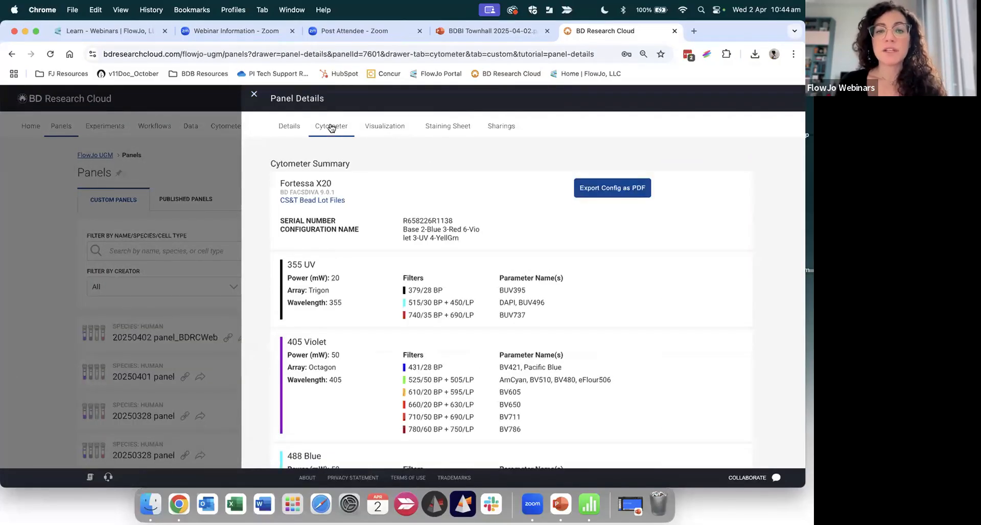
Step: View the panel visualization and open the staining sheet of 20250402 panel_BDRCWeb
{"action": "left_click", "coordinate": [381, 129]}
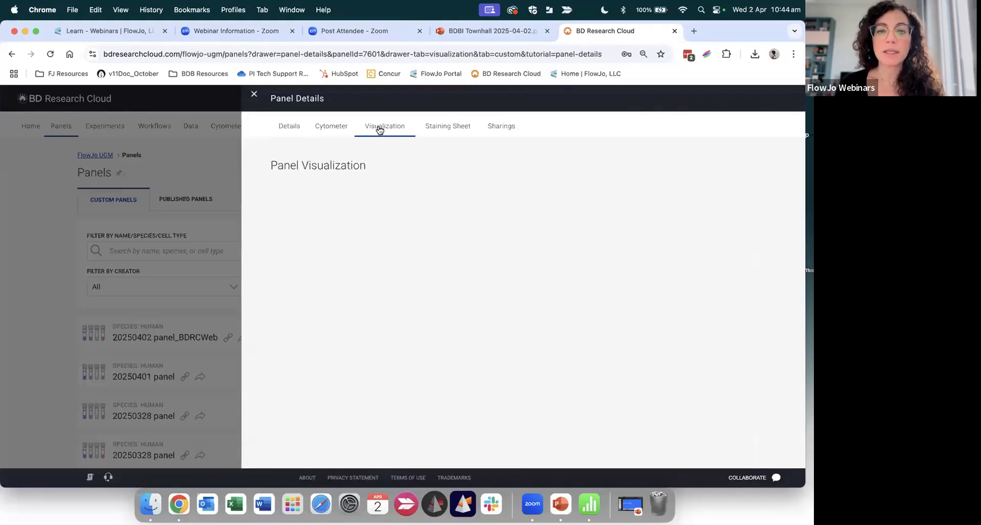
{"action": "left_click", "coordinate": [440, 130]}
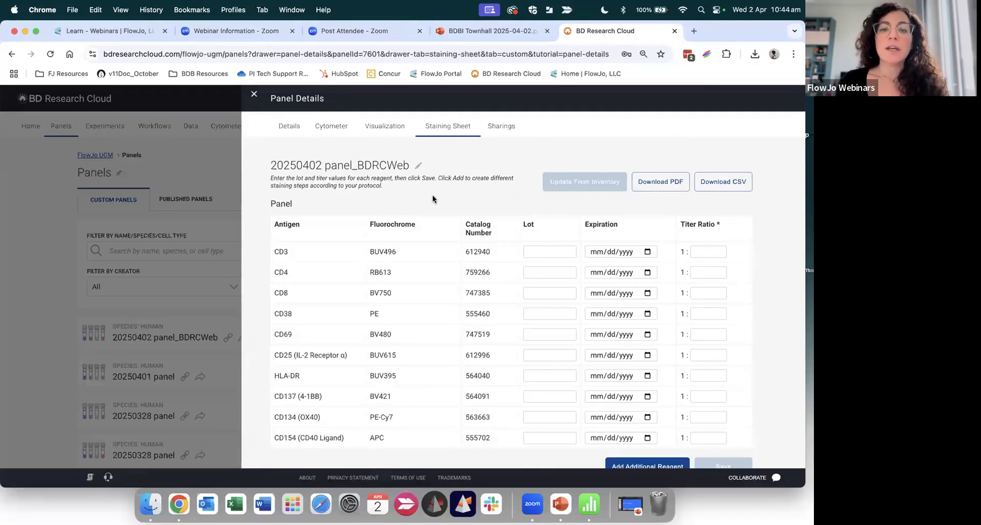
{"action": "scroll", "coordinate": [432, 198], "scroll_direction": "down", "scroll_amount": 1}
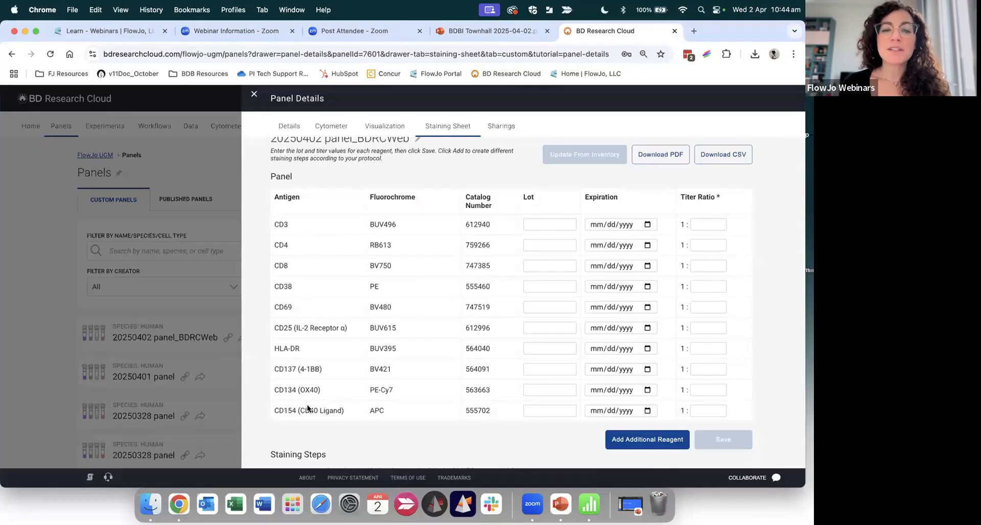
Step: Set the titer ratios of CD3, CD4 and CD8 to 1:100 in the staining sheet
{"action": "left_click", "coordinate": [695, 226]}
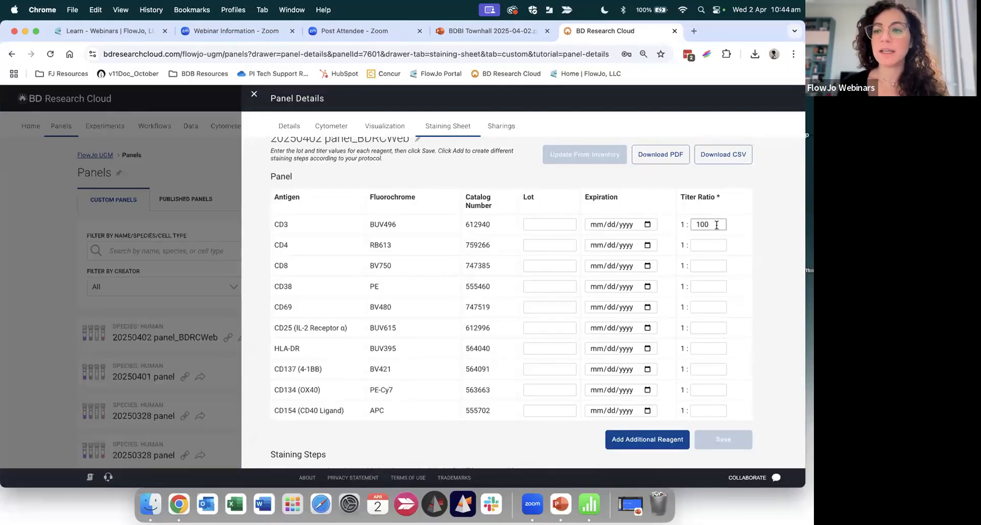
{"action": "left_click_drag", "start_coordinate": [717, 225], "coordinate": [693, 225]}
{"action": "key", "text": "cmd+c"}
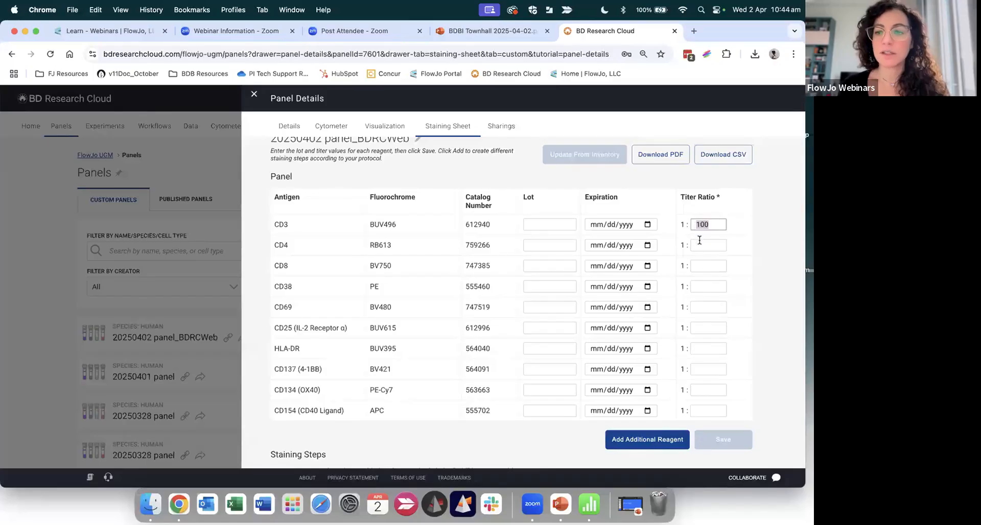
{"action": "left_click", "coordinate": [697, 245]}
{"action": "key", "text": "cmd+v"}
{"action": "left_click", "coordinate": [700, 266]}
Step: Enter titer ratios of 1:200 for CD38 and 1:50 for both CD69 and CD25
{"action": "left_click", "coordinate": [699, 285]}
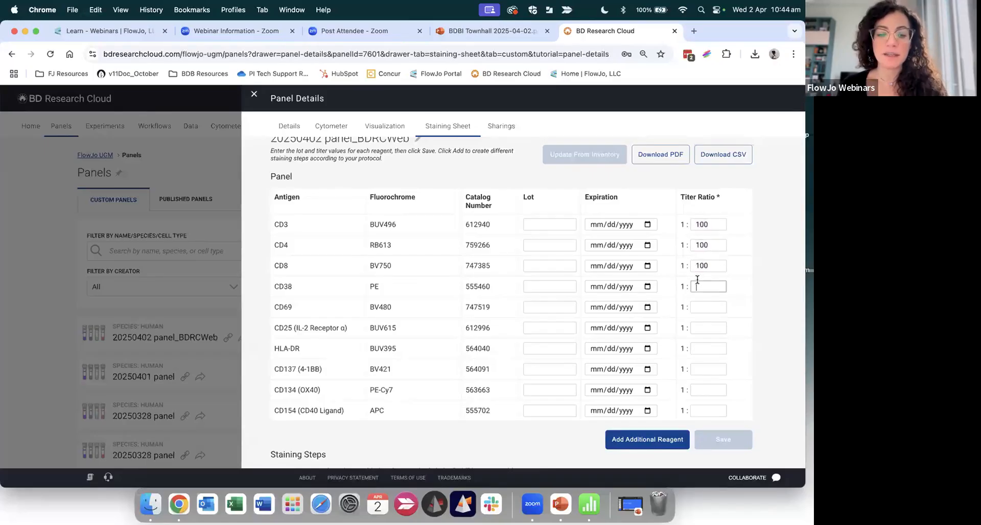
{"action": "type", "text": "200"}
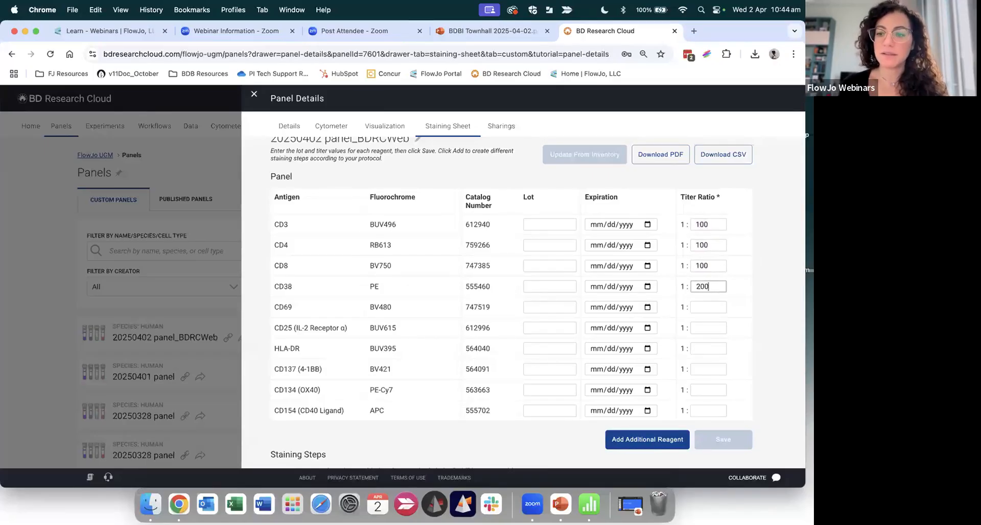
{"action": "left_click", "coordinate": [703, 305]}
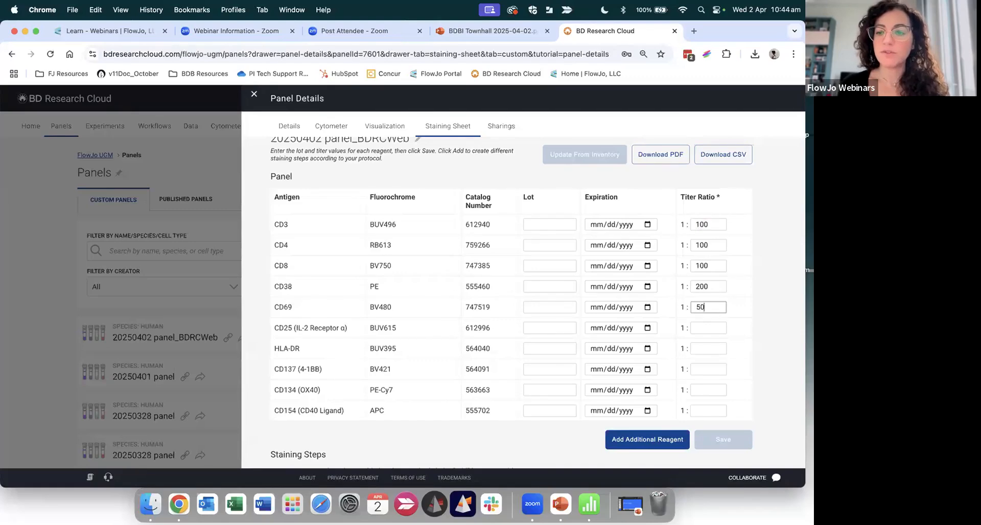
{"action": "left_click", "coordinate": [709, 324]}
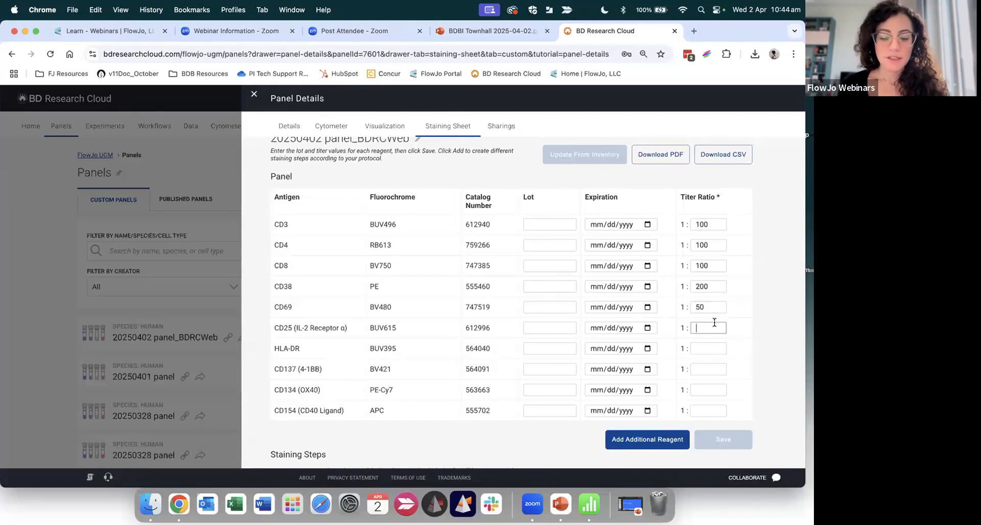
{"action": "left_click_drag", "start_coordinate": [705, 308], "coordinate": [692, 309]}
{"action": "key", "text": "super+c"}
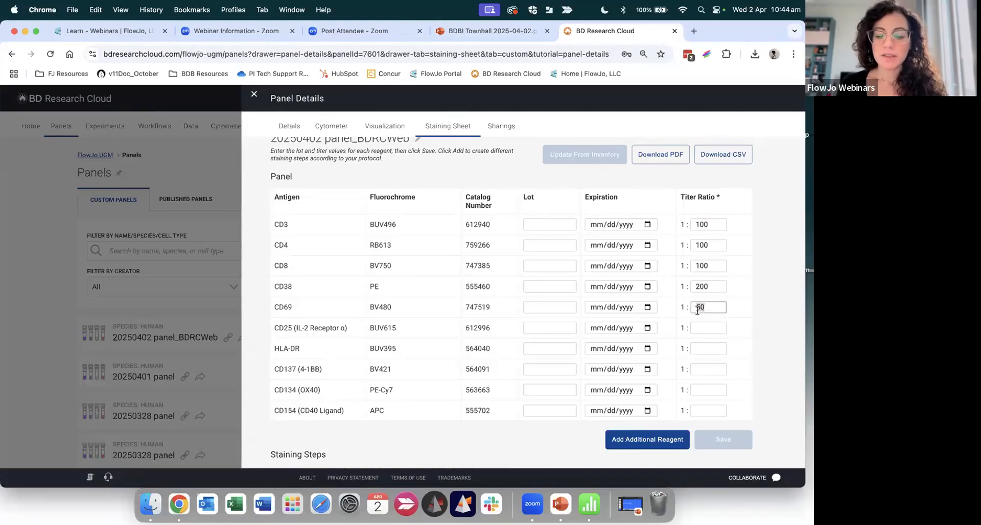
{"action": "left_click", "coordinate": [706, 327]}
{"action": "key", "text": "super+v"}
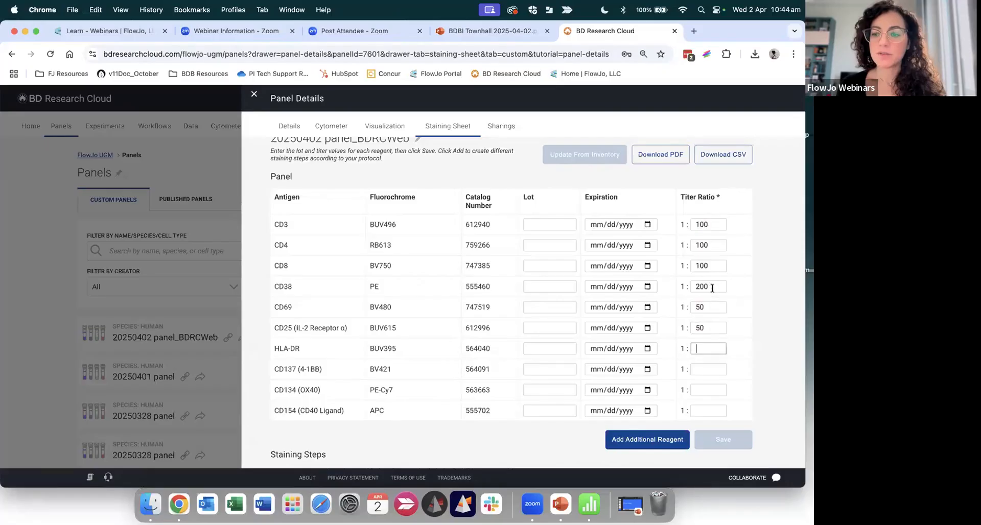
Step: Set the titer ratio to 1:200 for HLA-DR and 1:100 for CD137 (4-1BB)
{"action": "left_click_drag", "start_coordinate": [713, 286], "coordinate": [688, 287]}
{"action": "key", "text": "super+c"}
{"action": "left_click", "coordinate": [706, 348]}
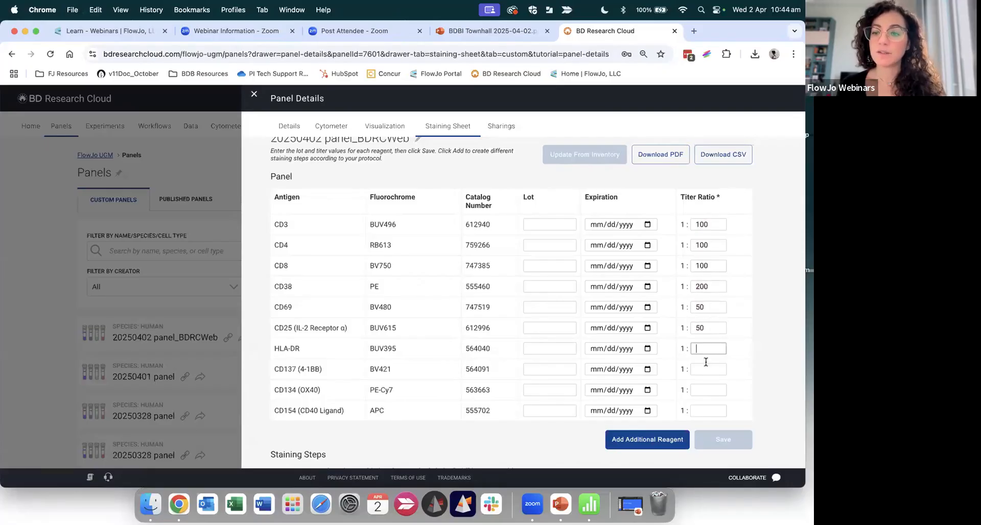
{"action": "key", "text": "super+v"}
{"action": "left_click", "coordinate": [705, 369]}
{"action": "type", "text": "1"}
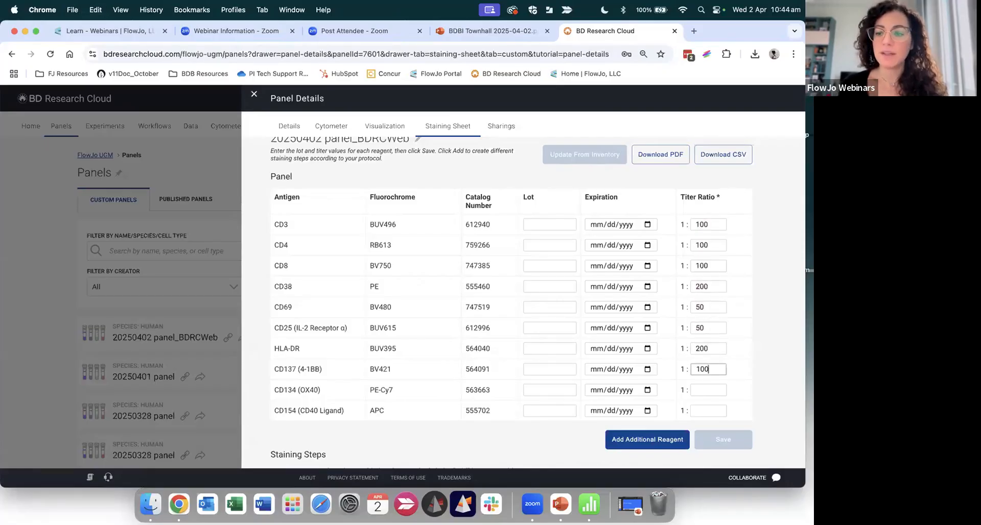
{"action": "type", "text": "00"}
Step: Copy the CD137 titer of 100 to CD134 (OX40) and CD154 (CD40 Ligand), and save the staining sheet
{"action": "double_click", "coordinate": [697, 369]}
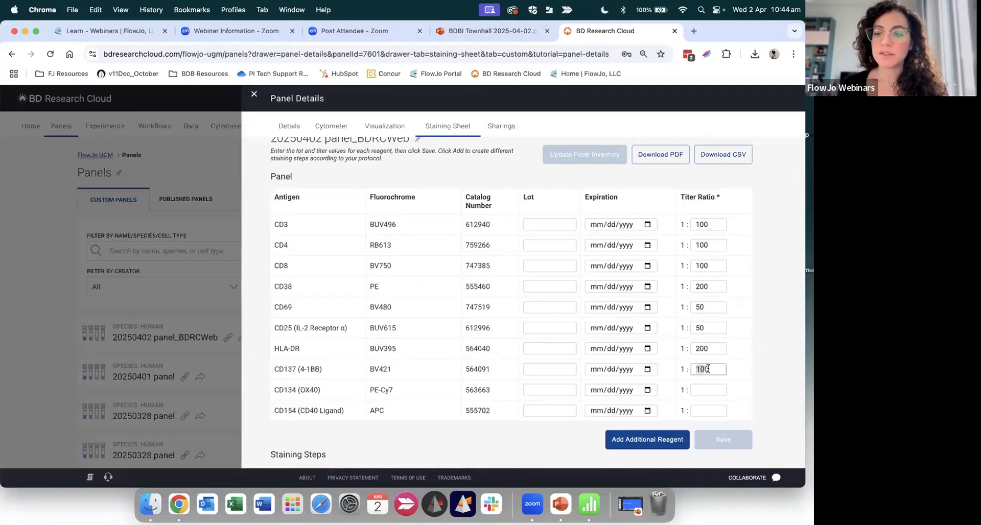
{"action": "left_click", "coordinate": [708, 391]}
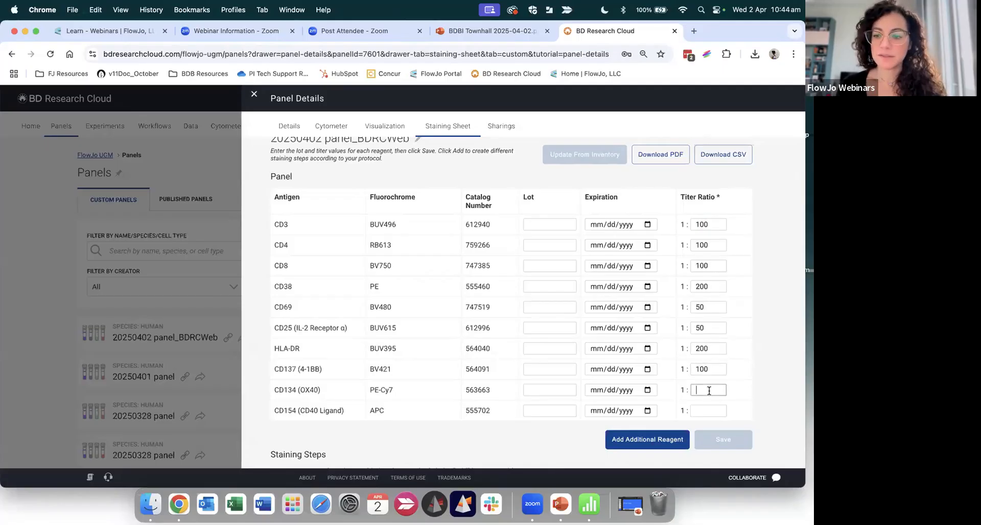
{"action": "key", "text": "super+v"}
{"action": "left_click", "coordinate": [708, 410]}
{"action": "key", "text": "super+v"}
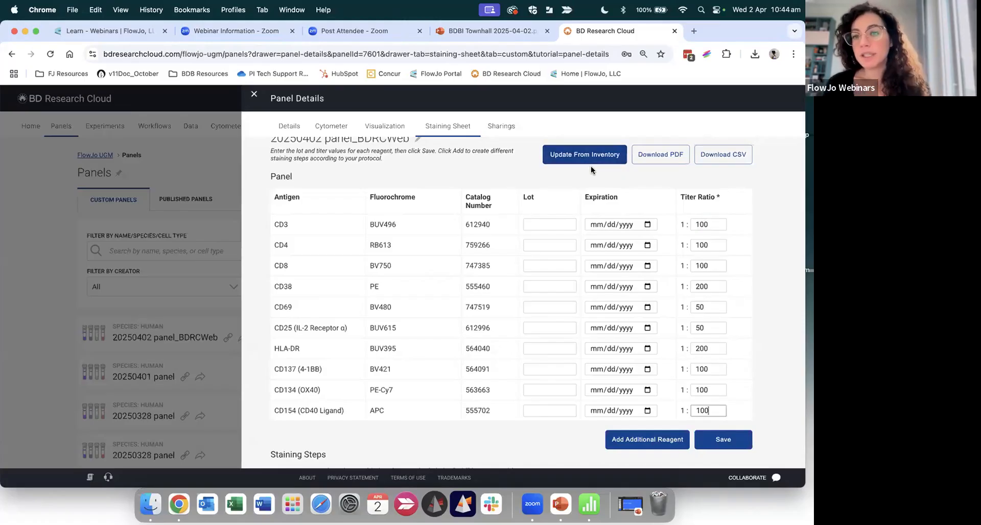
{"action": "scroll", "coordinate": [759, 241], "scroll_direction": "down", "scroll_amount": 2}
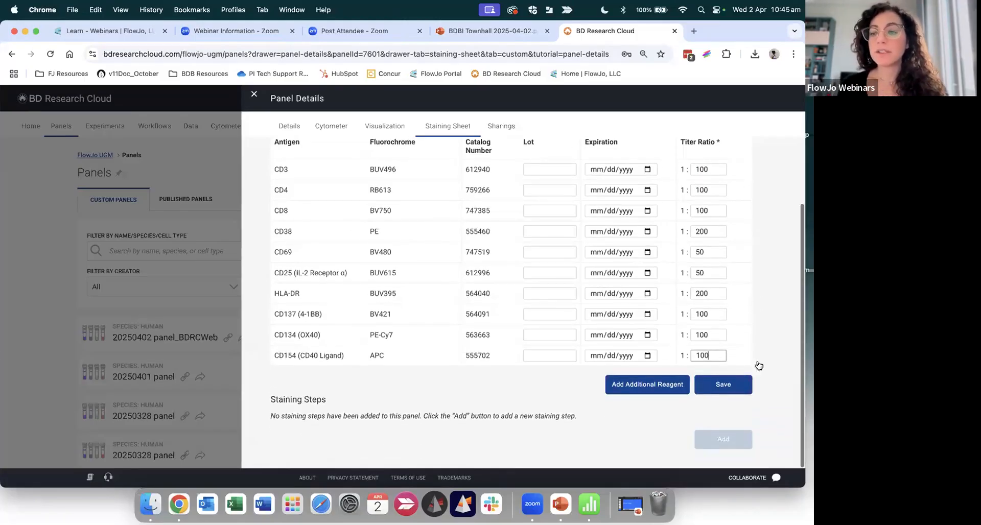
{"action": "left_click", "coordinate": [722, 389]}
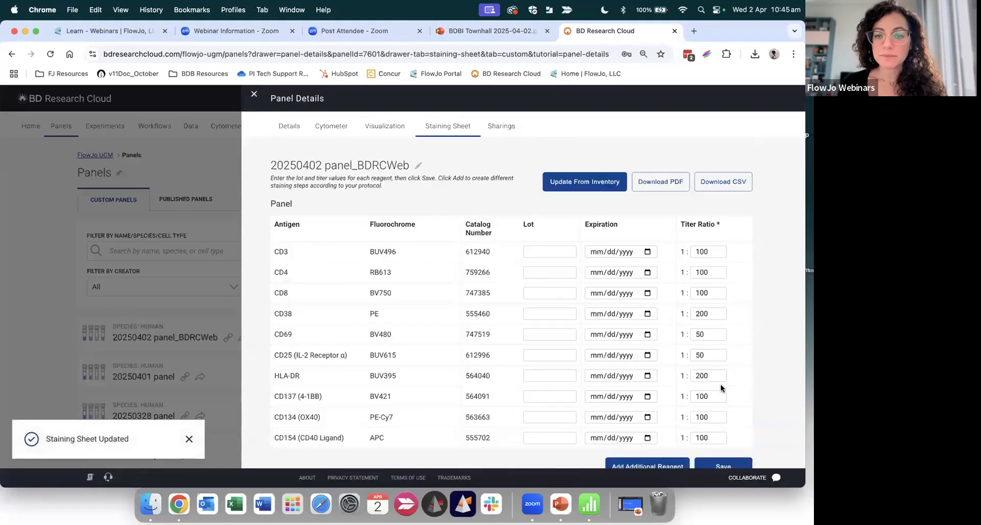
Step: Start a new staining step and add the CD3, CD4, CD8 and CD154 (CD40 Ligand) reagents to it
{"action": "scroll", "coordinate": [725, 383], "scroll_direction": "down", "scroll_amount": 3}
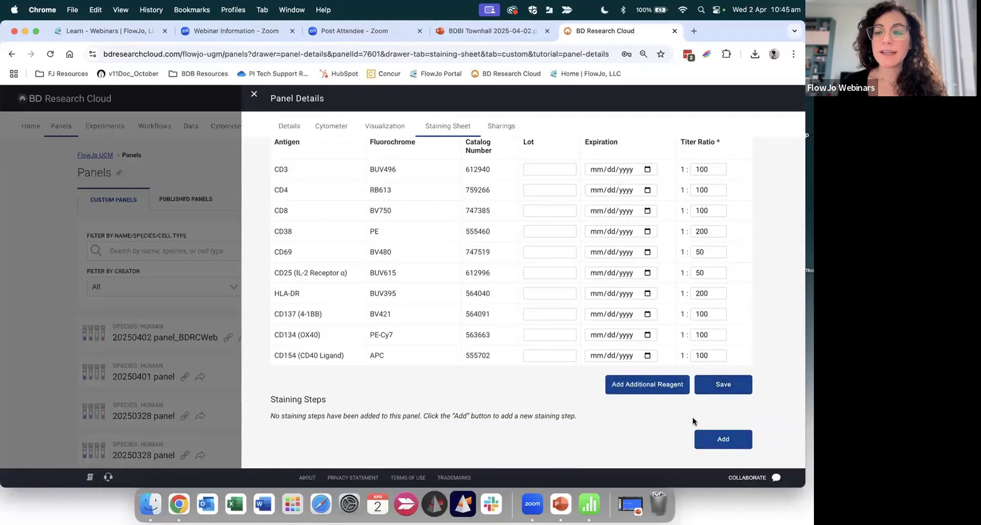
{"action": "left_click", "coordinate": [728, 441]}
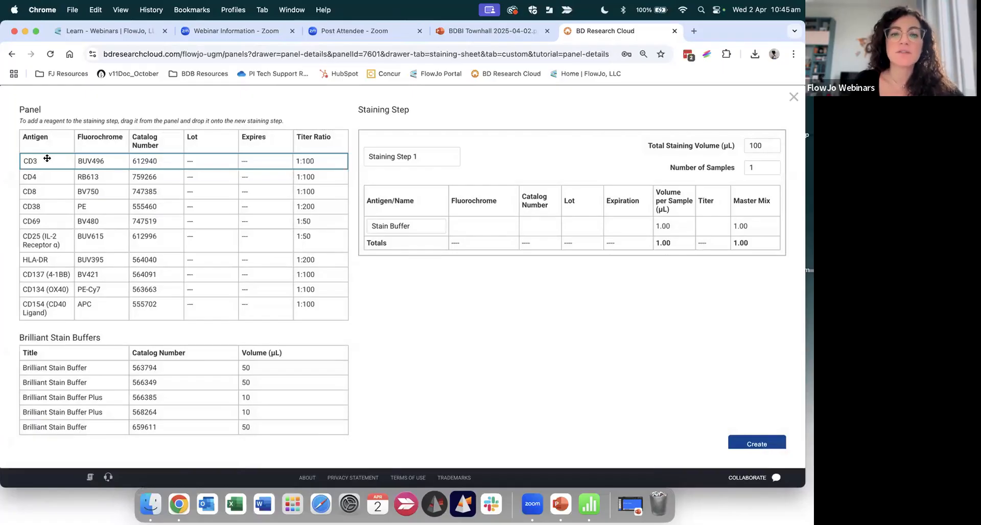
{"action": "left_click_drag", "start_coordinate": [47, 158], "coordinate": [398, 178]}
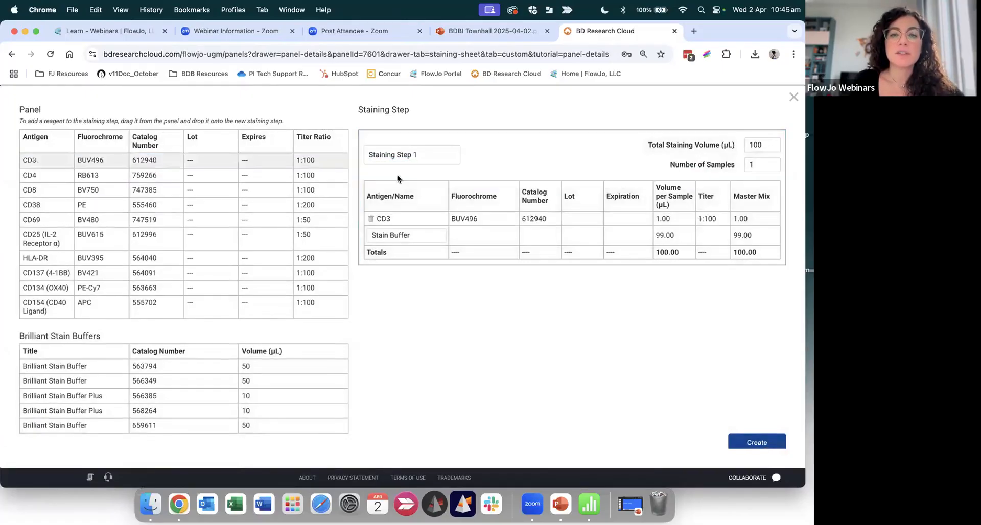
{"action": "left_click_drag", "start_coordinate": [66, 176], "coordinate": [409, 180]}
{"action": "left_click_drag", "start_coordinate": [60, 188], "coordinate": [423, 205]}
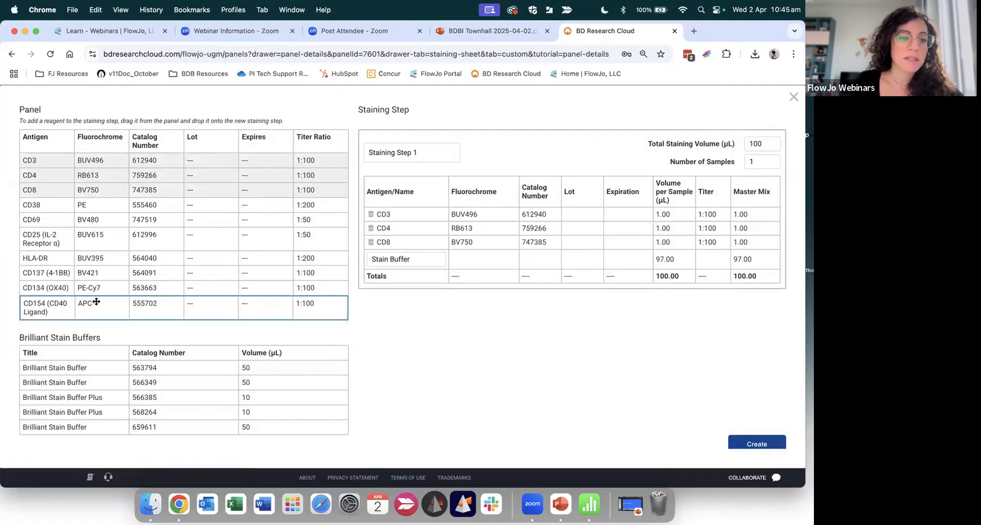
{"action": "left_click_drag", "start_coordinate": [96, 301], "coordinate": [379, 234]}
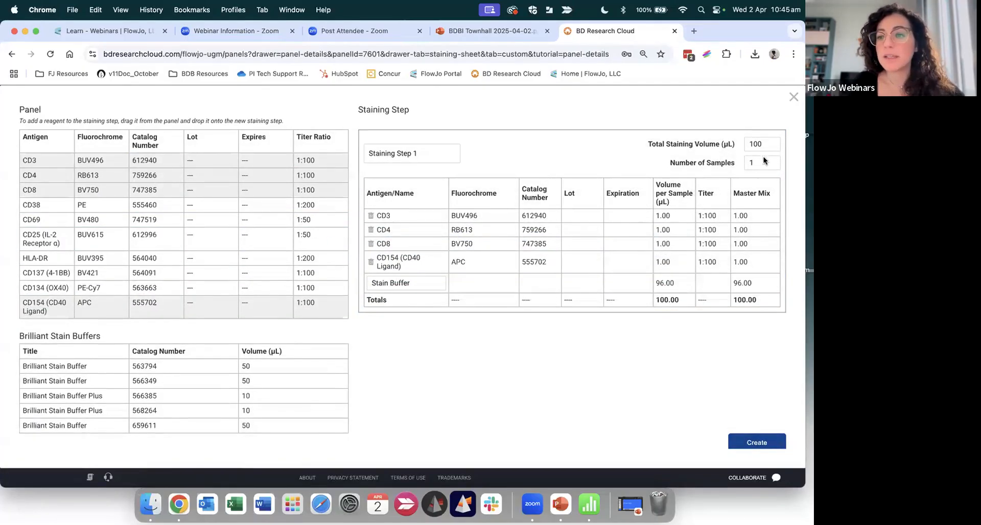
Step: Set the number of samples to 3 for Staining Step 1 and create the step
{"action": "left_click_drag", "start_coordinate": [763, 142], "coordinate": [749, 143]}
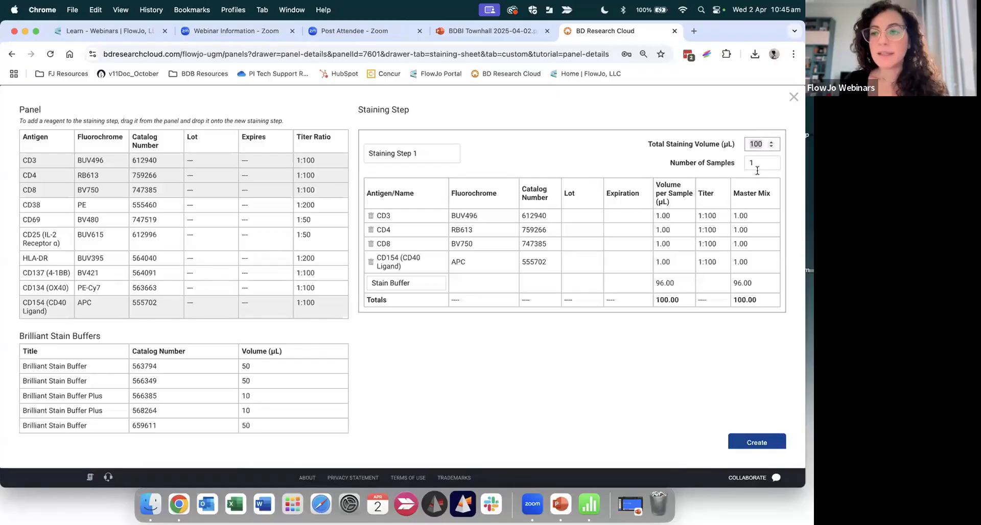
{"action": "left_click", "coordinate": [748, 162]}
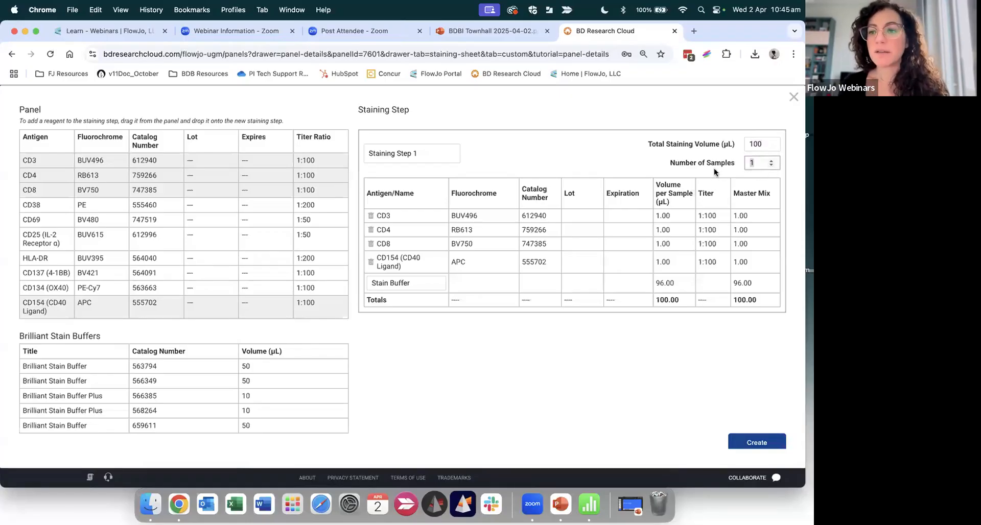
{"action": "type", "text": "2"}
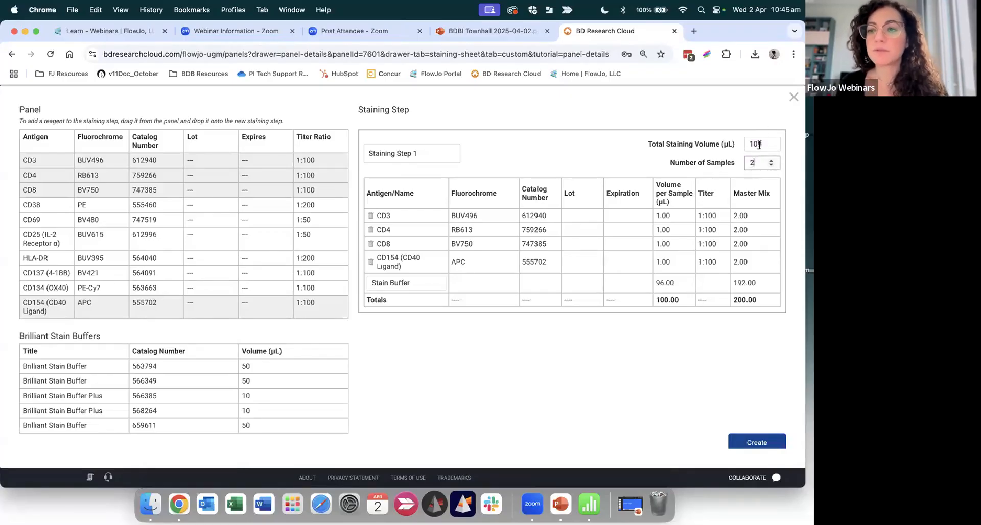
{"action": "type", "text": "3"}
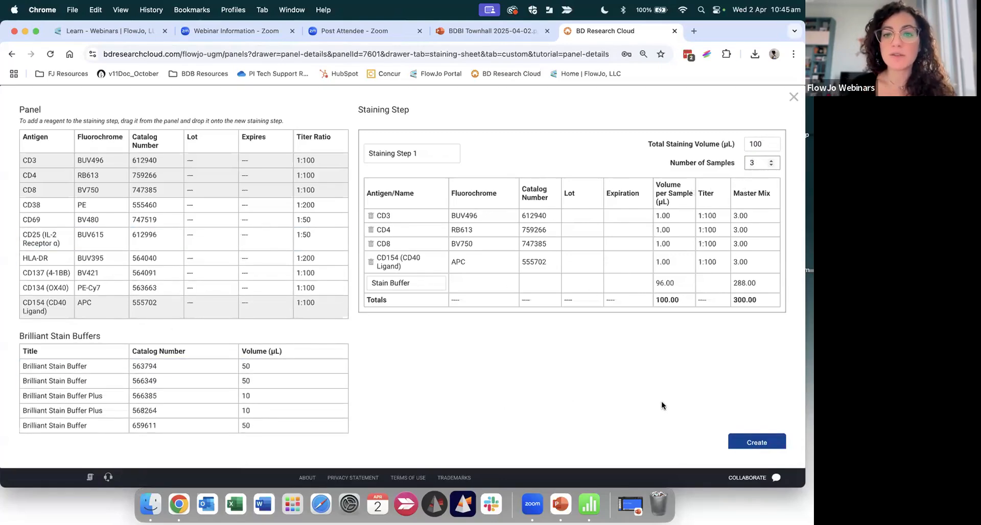
{"action": "scroll", "coordinate": [661, 405], "scroll_direction": "down", "scroll_amount": 1}
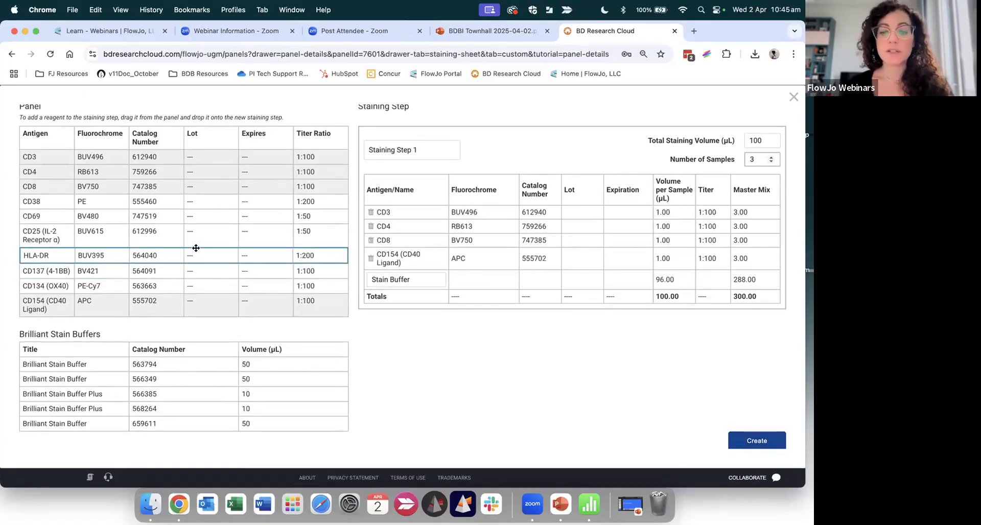
{"action": "left_click", "coordinate": [749, 439]}
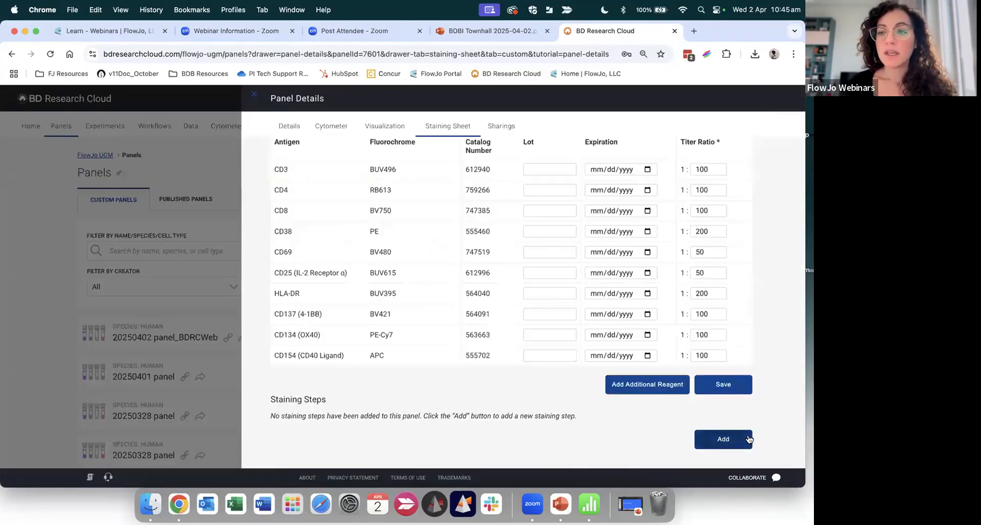
{"action": "scroll", "coordinate": [759, 293], "scroll_direction": "down", "scroll_amount": 3}
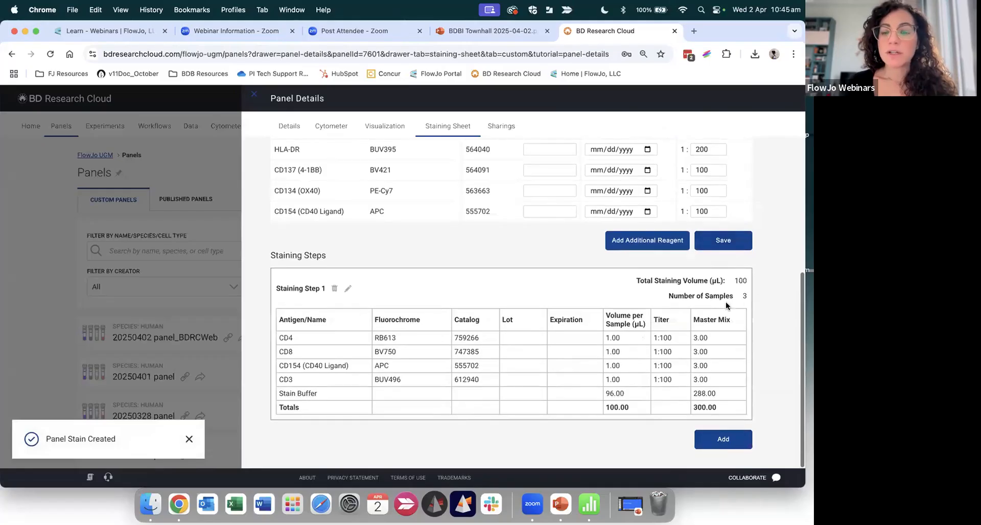
Step: Look over the completed staining sheet, export it as a PDF, and return to the panel details in BD Research Cloud
{"action": "scroll", "coordinate": [536, 276], "scroll_direction": "up", "scroll_amount": 5}
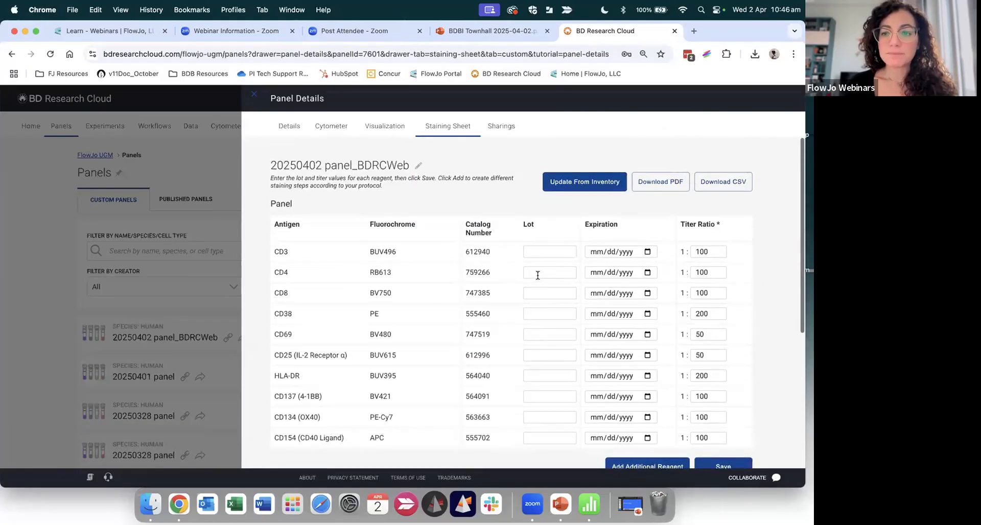
{"action": "scroll", "coordinate": [537, 275], "scroll_direction": "down", "scroll_amount": 3}
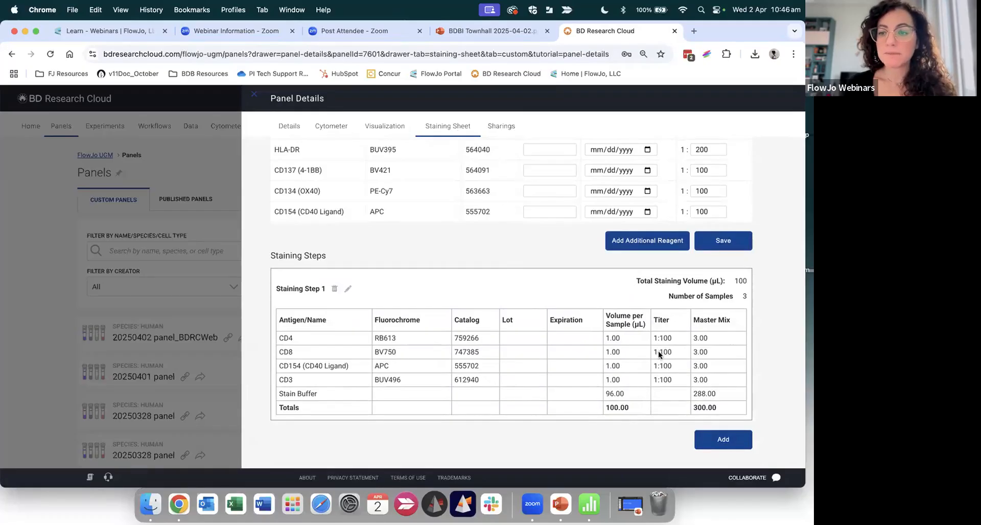
{"action": "scroll", "coordinate": [659, 352], "scroll_direction": "up", "scroll_amount": 1}
{"action": "scroll", "coordinate": [725, 352], "scroll_direction": "up", "scroll_amount": 5}
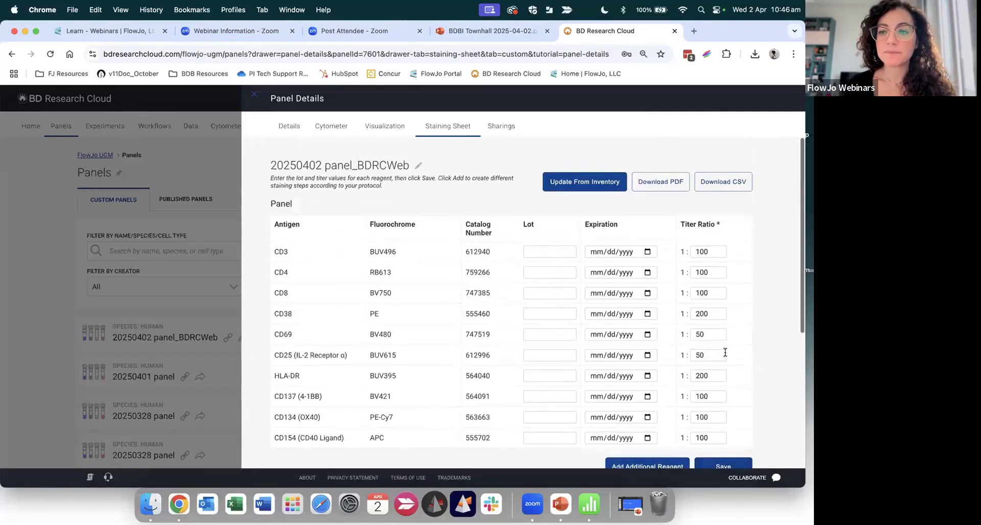
{"action": "left_click", "coordinate": [661, 182]}
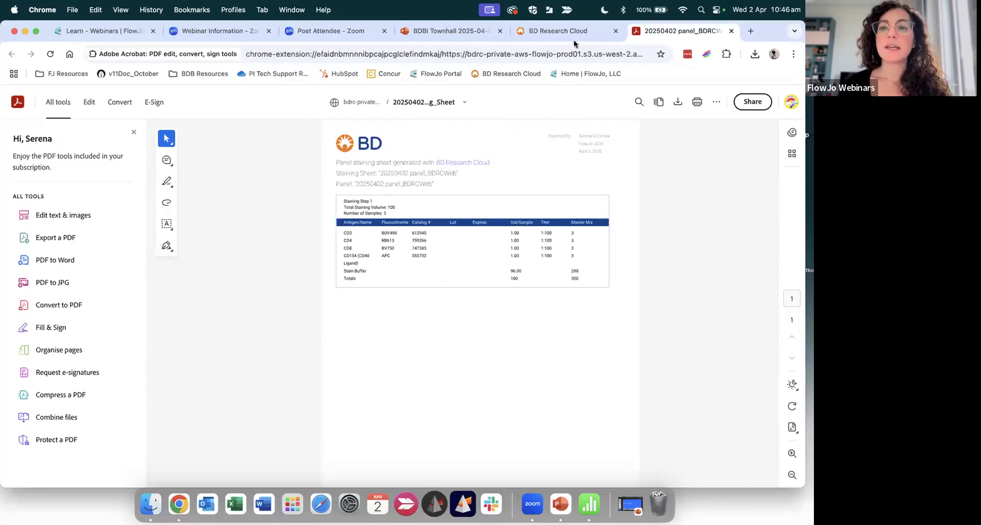
{"action": "left_click", "coordinate": [556, 28]}
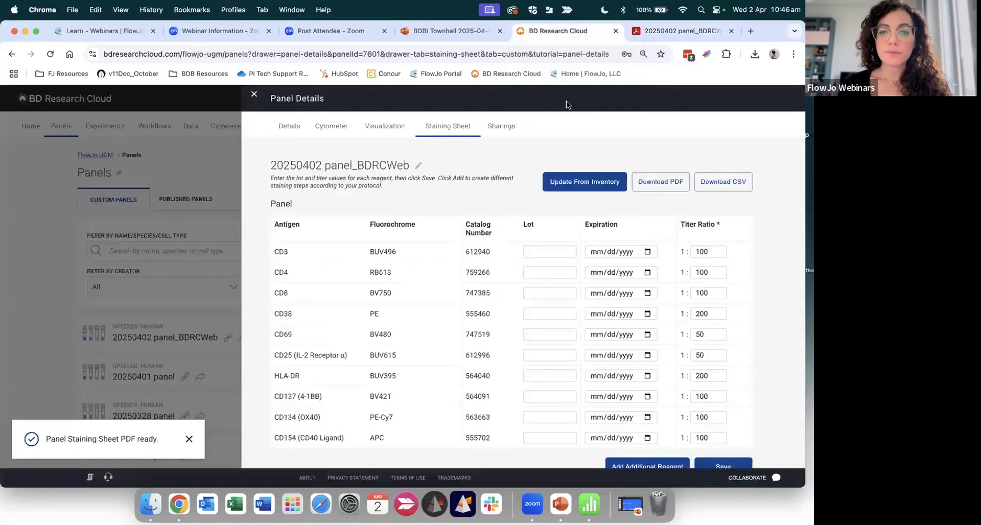
Step: Close the panel details and dismiss the staining sheet PDF notification
{"action": "left_click", "coordinate": [254, 94]}
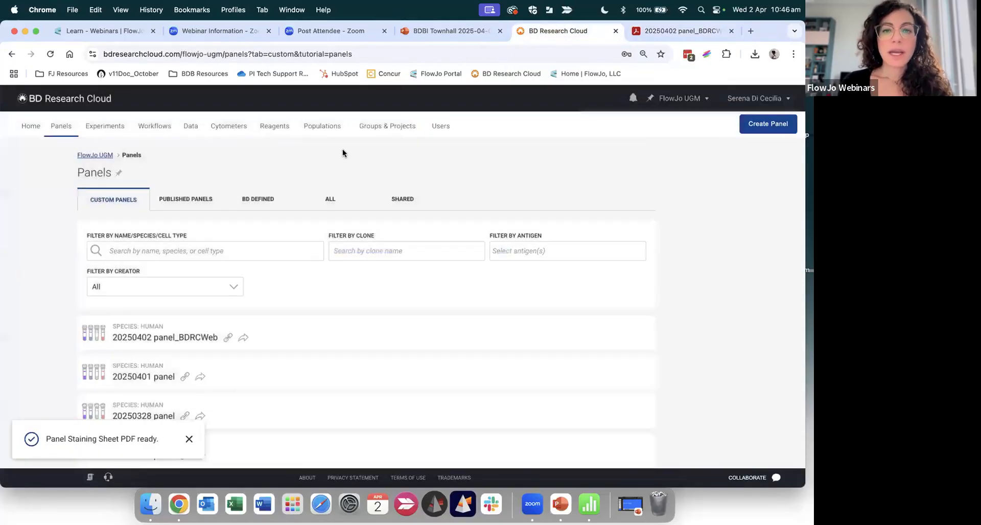
{"action": "left_click", "coordinate": [189, 441]}
{"action": "left_click", "coordinate": [189, 440]}
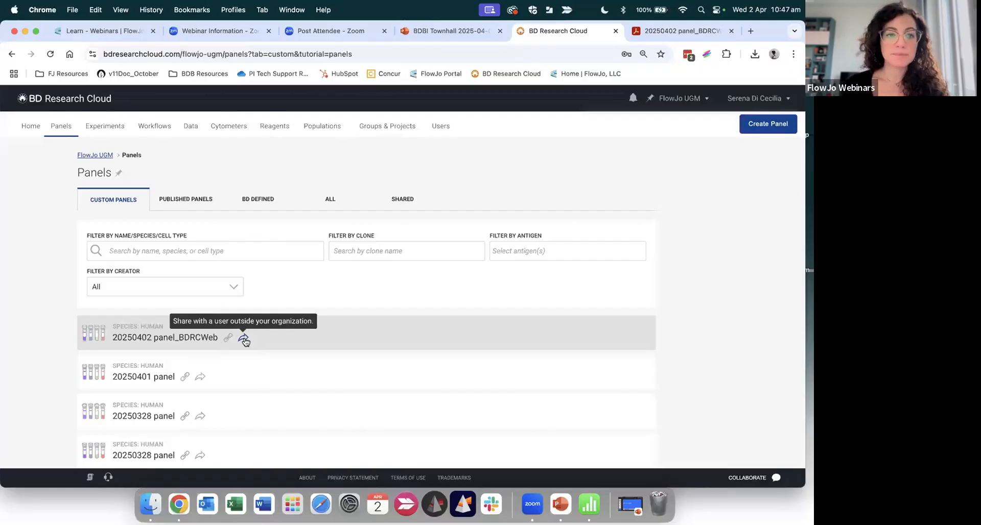
Step: Look over the custom panels list and the panels shared from other organizations
{"action": "scroll", "coordinate": [220, 266], "scroll_direction": "down", "scroll_amount": 3}
{"action": "scroll", "coordinate": [225, 266], "scroll_direction": "up", "scroll_amount": 3}
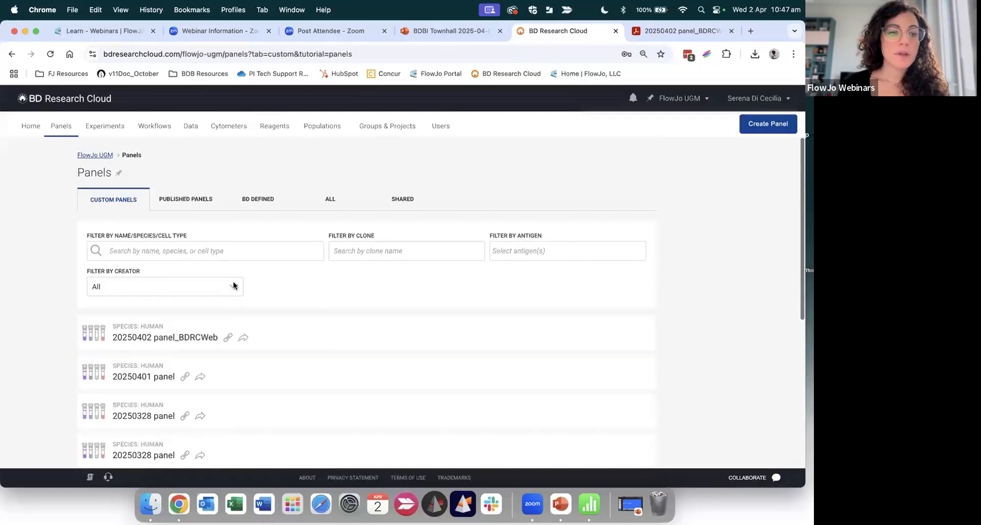
{"action": "left_click", "coordinate": [391, 201]}
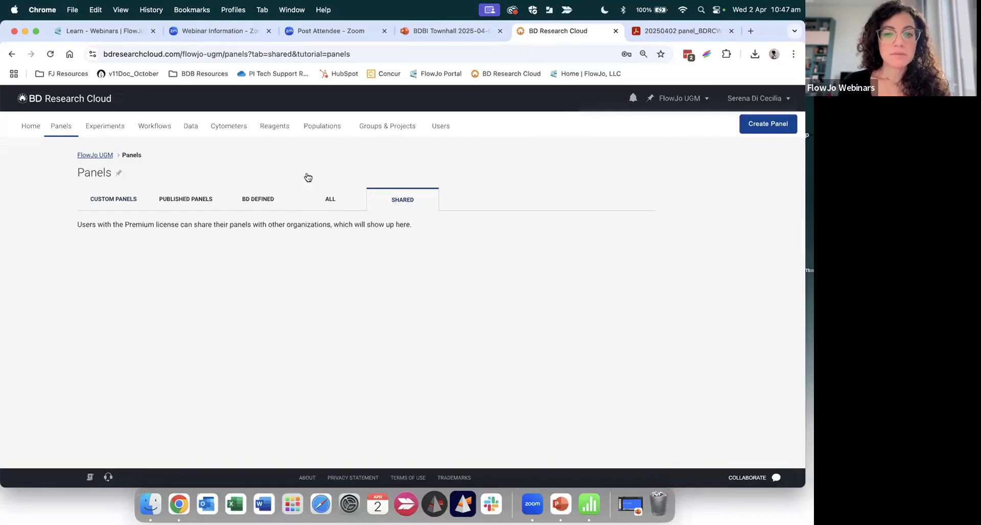
Step: Return to the BD Research Cloud homepage and look over its sections, from Panels and Experiments to Users
{"action": "left_click", "coordinate": [27, 128]}
{"action": "scroll", "coordinate": [443, 281], "scroll_direction": "down", "scroll_amount": 1}
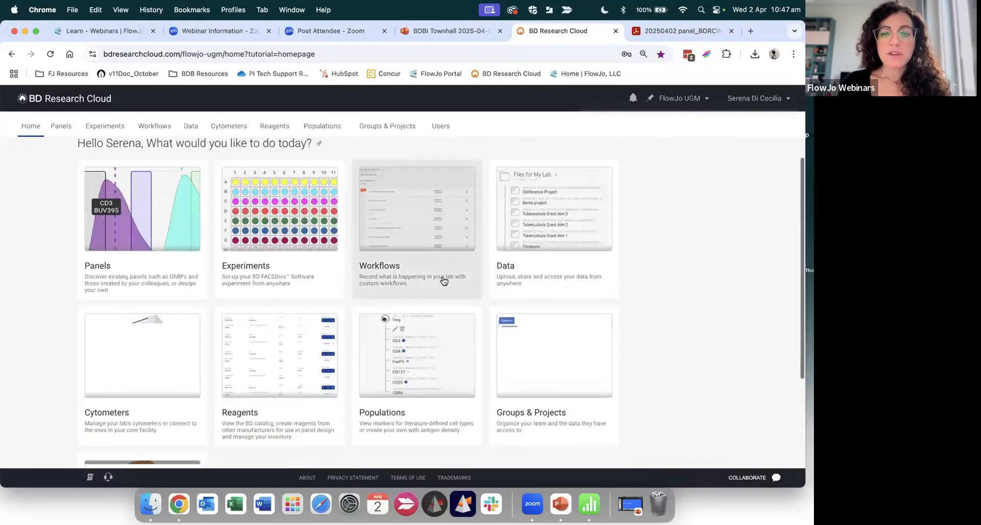
{"action": "scroll", "coordinate": [444, 281], "scroll_direction": "down", "scroll_amount": 5}
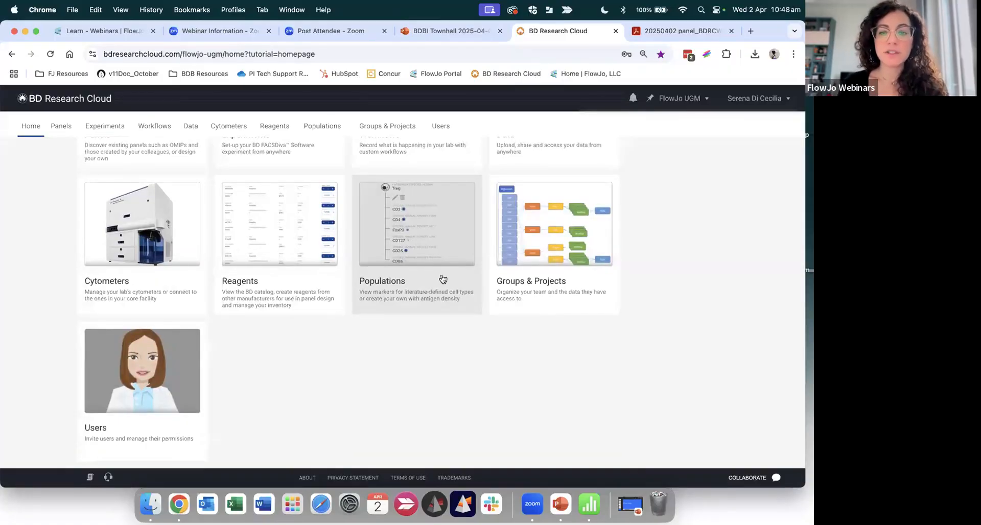
{"action": "scroll", "coordinate": [443, 279], "scroll_direction": "up", "scroll_amount": 2}
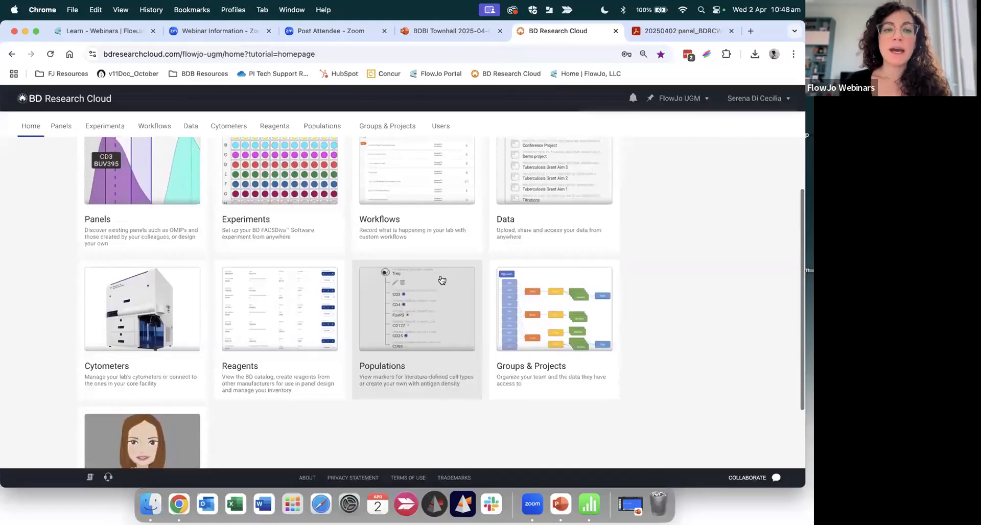
{"action": "scroll", "coordinate": [222, 276], "scroll_direction": "up", "scroll_amount": 2}
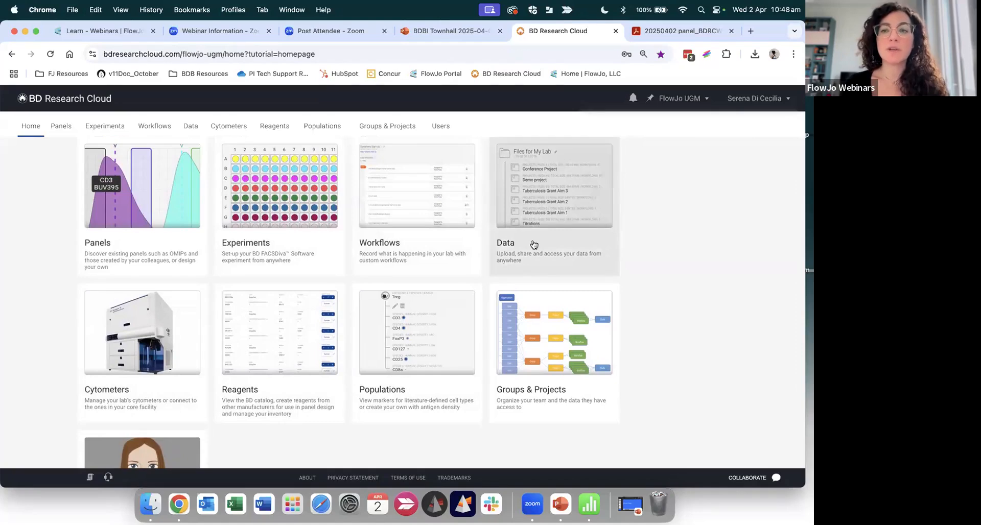
{"action": "scroll", "coordinate": [534, 245], "scroll_direction": "down", "scroll_amount": 3}
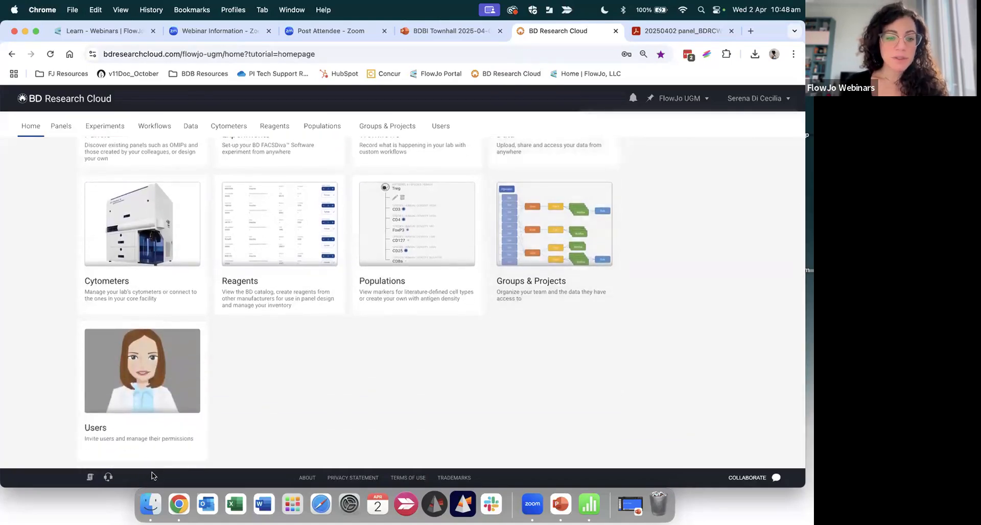
Step: Open the Homepage tutorial, read through its quick guide for getting started, and close it
{"action": "left_click", "coordinate": [89, 476]}
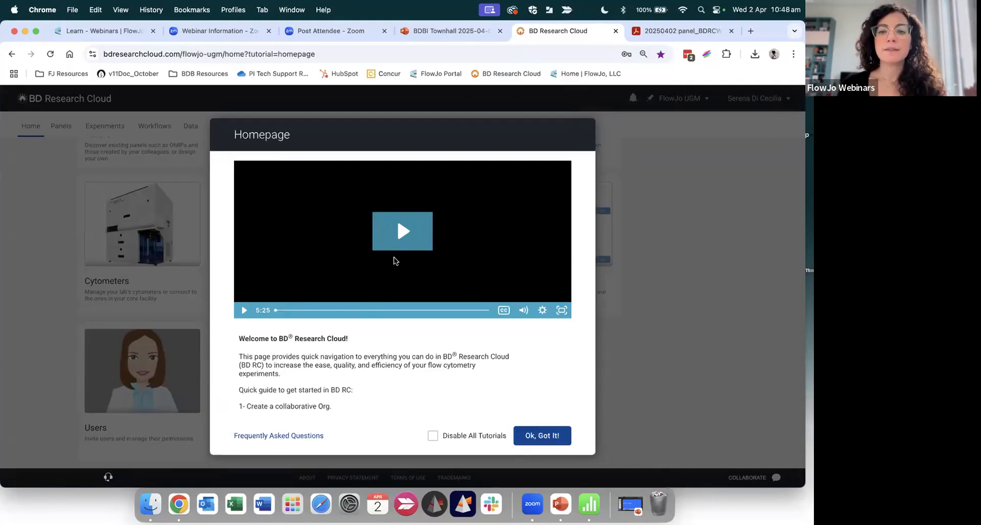
{"action": "scroll", "coordinate": [386, 380], "scroll_direction": "down", "scroll_amount": 5}
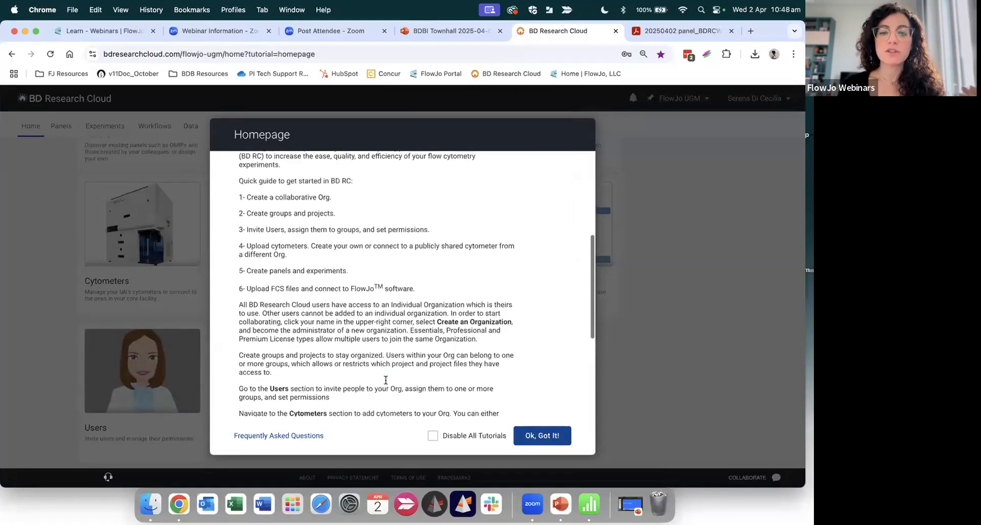
{"action": "scroll", "coordinate": [385, 380], "scroll_direction": "down", "scroll_amount": 7}
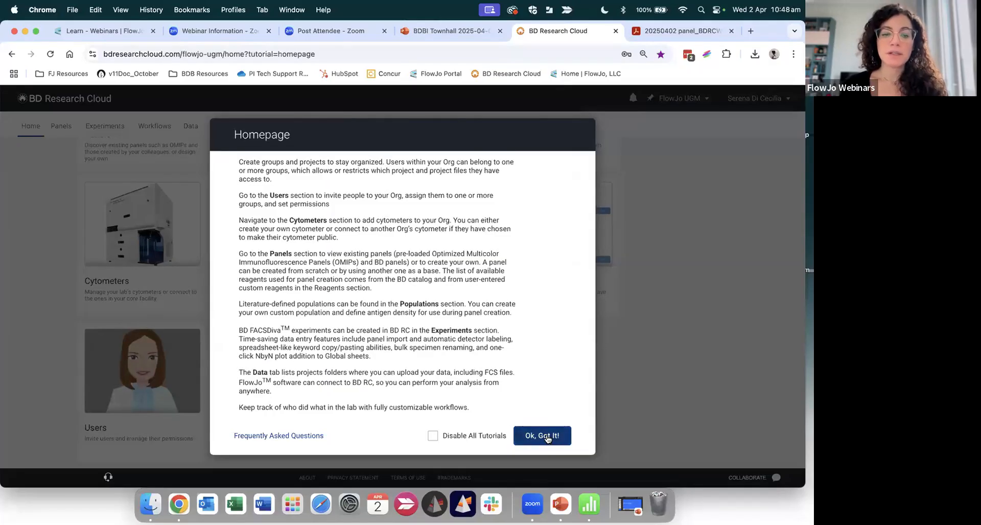
{"action": "scroll", "coordinate": [347, 309], "scroll_direction": "up", "scroll_amount": 10}
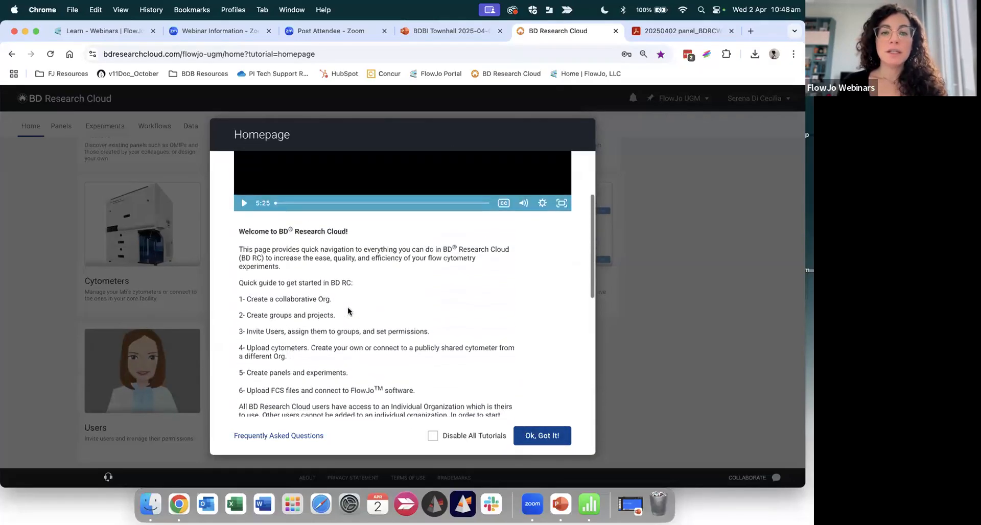
{"action": "scroll", "coordinate": [348, 311], "scroll_direction": "up", "scroll_amount": 5}
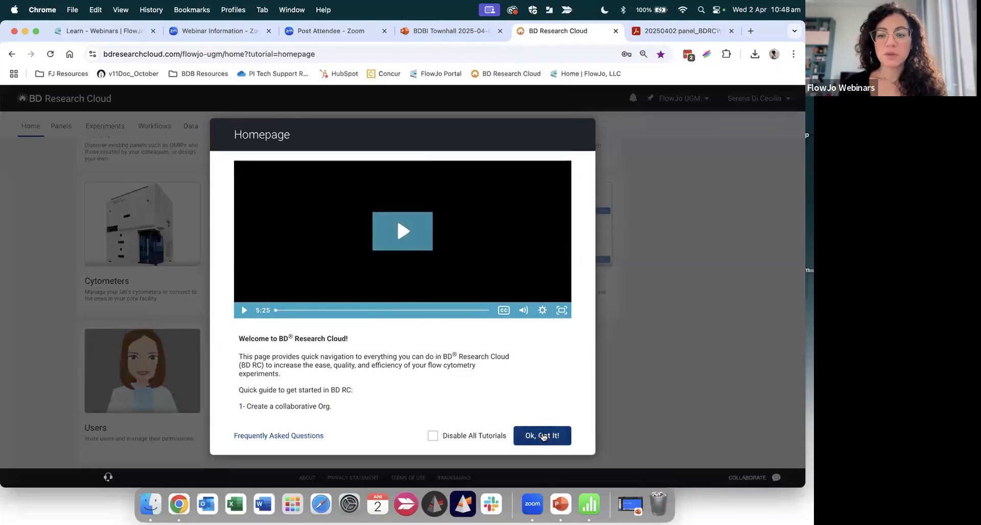
{"action": "left_click", "coordinate": [543, 436]}
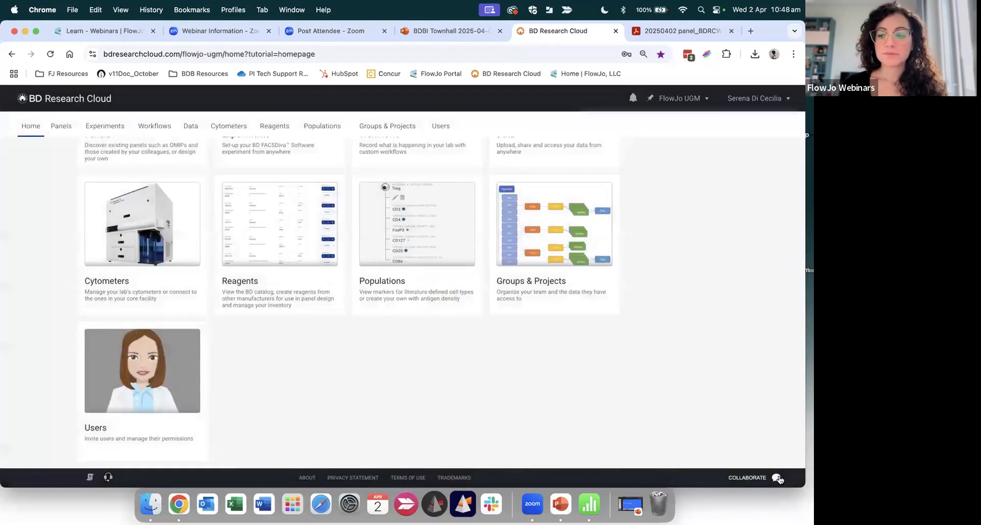
Step: View the Collaborate chat with its open channels and close it again
{"action": "left_click", "coordinate": [777, 478]}
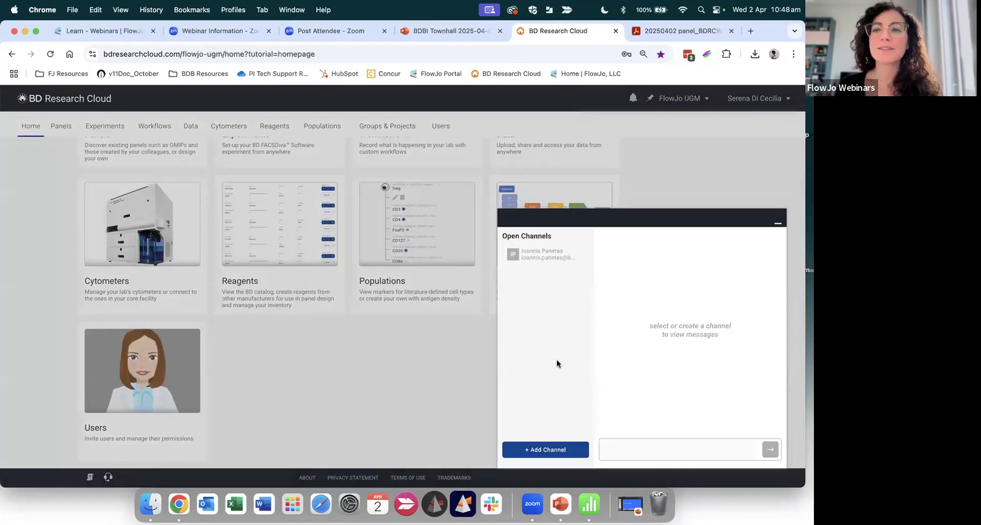
{"action": "left_click", "coordinate": [414, 395]}
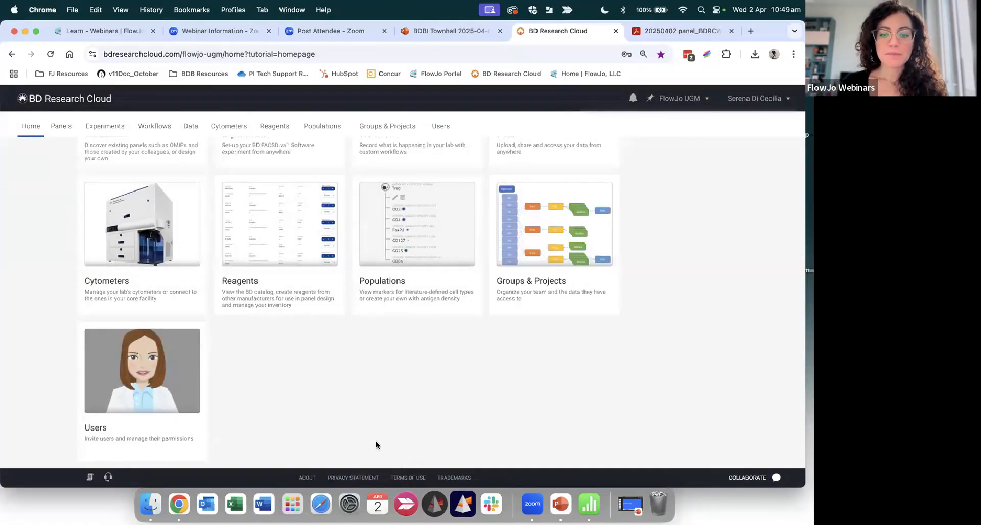
{"action": "scroll", "coordinate": [405, 312], "scroll_direction": "up", "scroll_amount": 4}
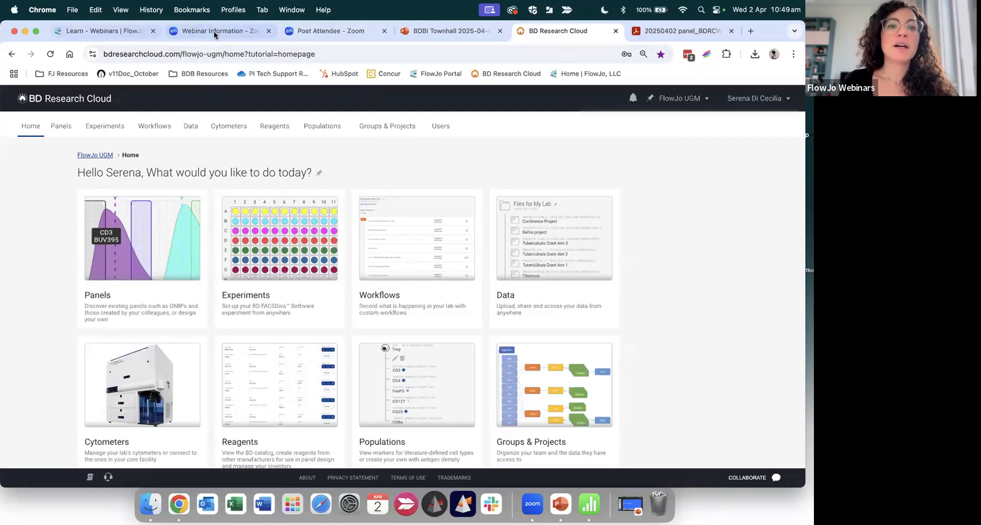
Step: Switch to the FlowJo website and open its Marketing Materials page
{"action": "left_click", "coordinate": [112, 33]}
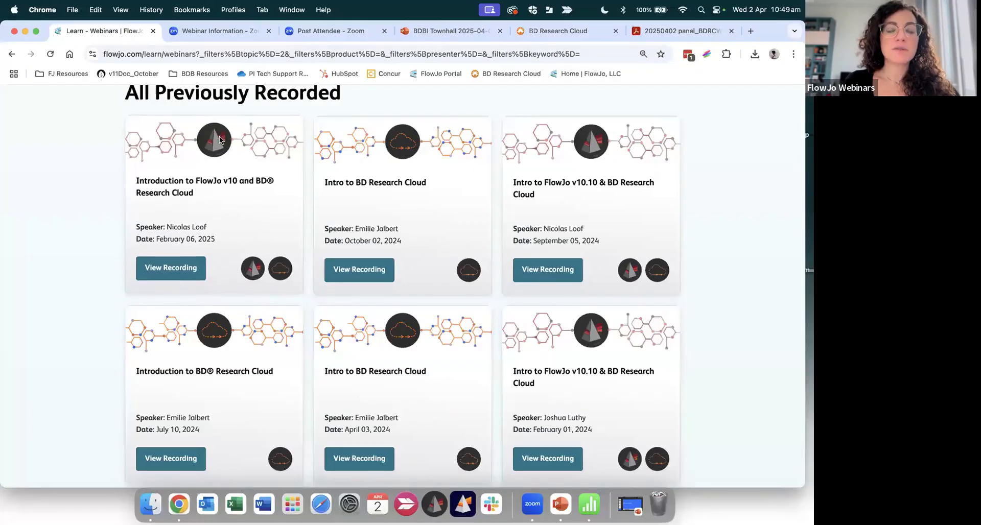
{"action": "scroll", "coordinate": [219, 139], "scroll_direction": "up", "scroll_amount": 10}
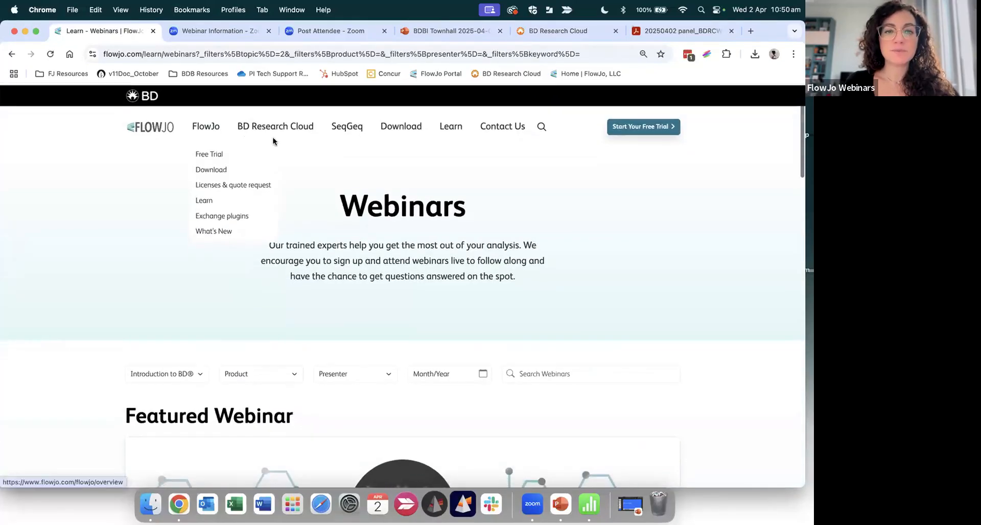
{"action": "mouse_move", "coordinate": [456, 130]}
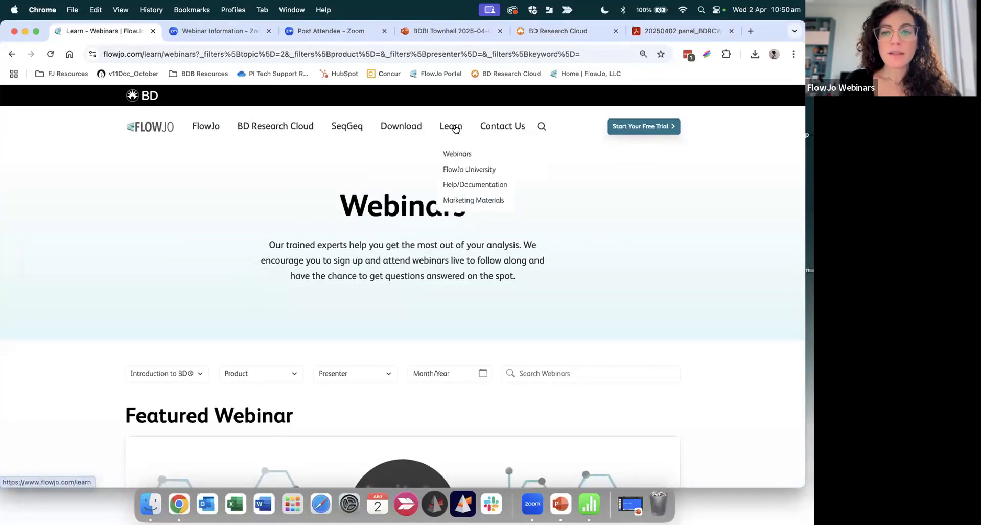
{"action": "left_click", "coordinate": [460, 204]}
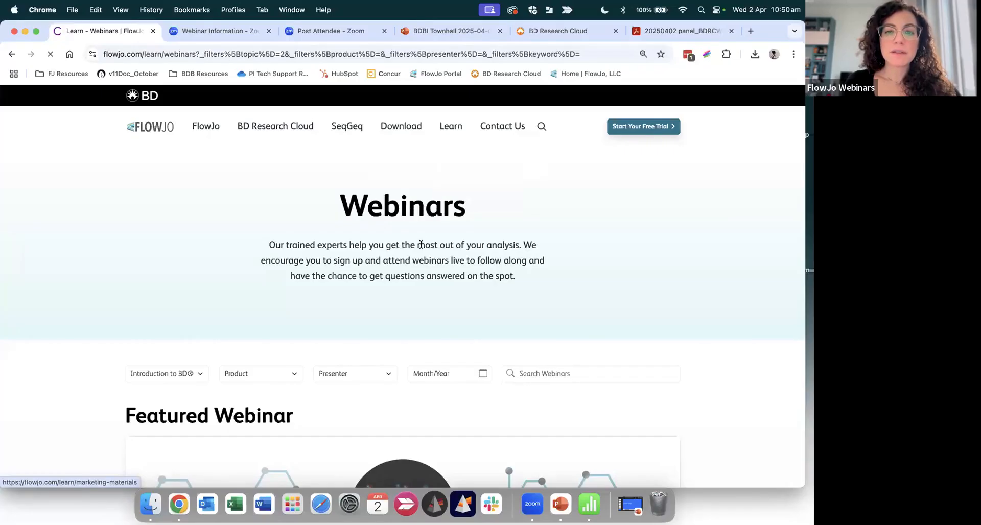
Step: Browse the marketing materials to find the BD Research Cloud brochures
{"action": "scroll", "coordinate": [421, 243], "scroll_direction": "down", "scroll_amount": 1}
{"action": "scroll", "coordinate": [421, 246], "scroll_direction": "down", "scroll_amount": 15}
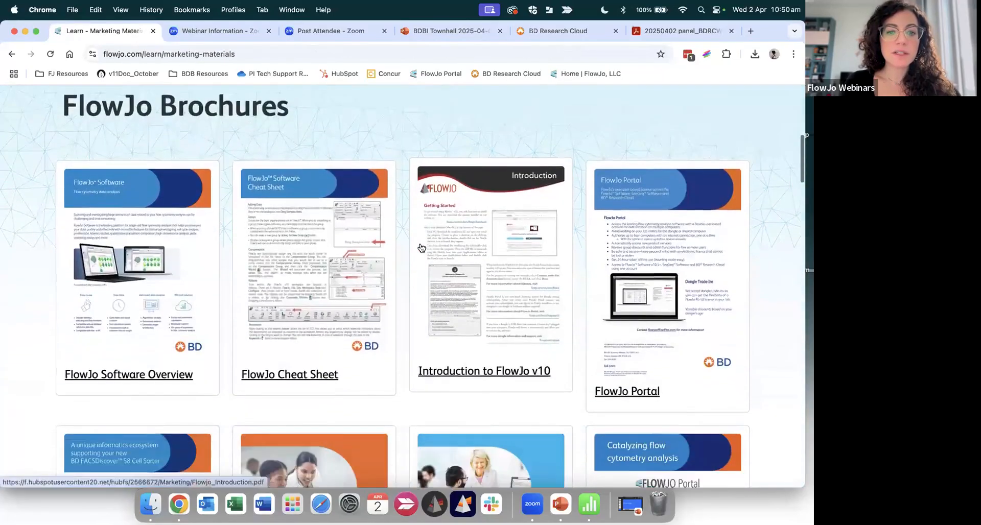
{"action": "scroll", "coordinate": [421, 248], "scroll_direction": "down", "scroll_amount": 10}
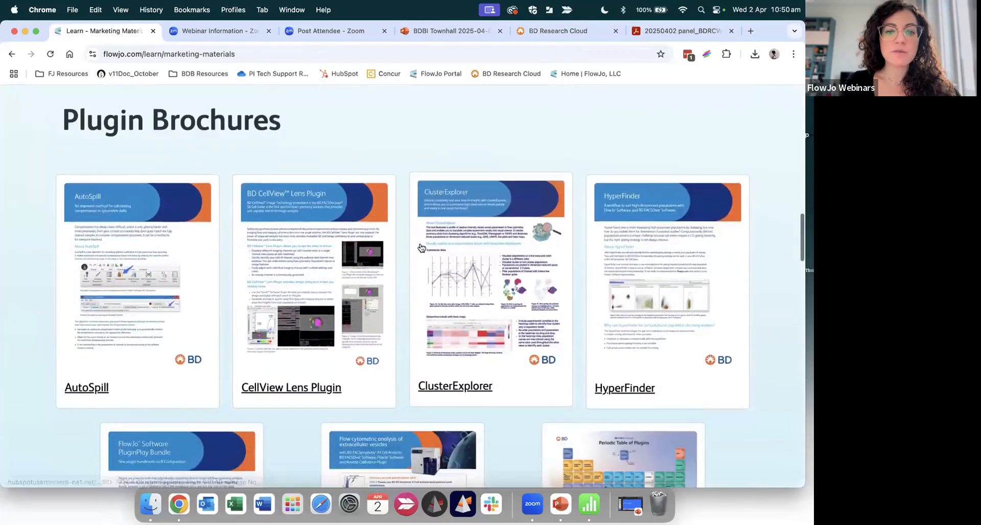
{"action": "scroll", "coordinate": [421, 249], "scroll_direction": "down", "scroll_amount": 9}
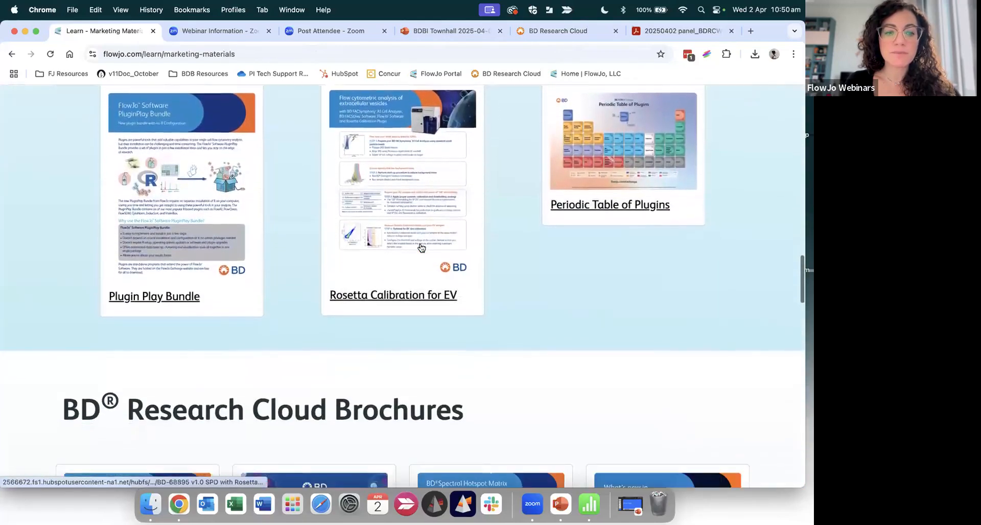
{"action": "scroll", "coordinate": [421, 248], "scroll_direction": "down", "scroll_amount": 1}
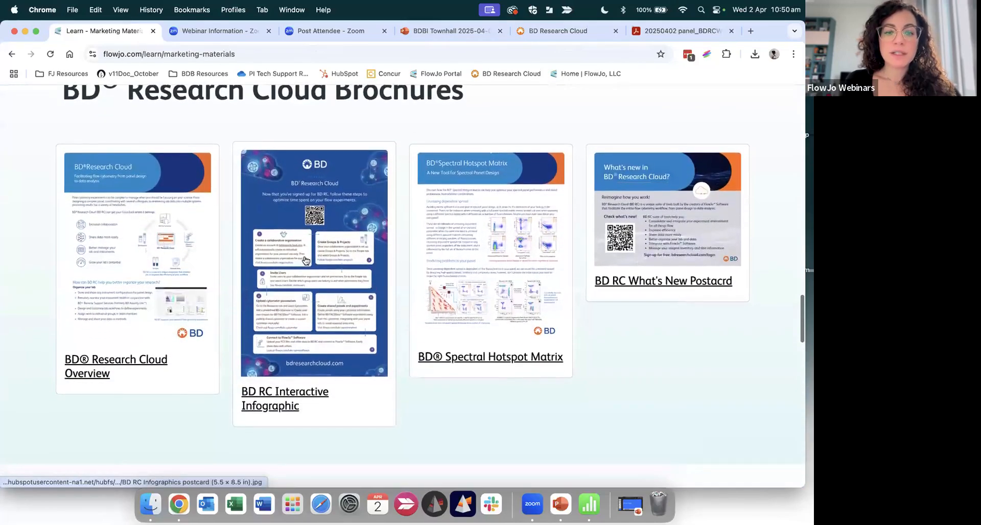